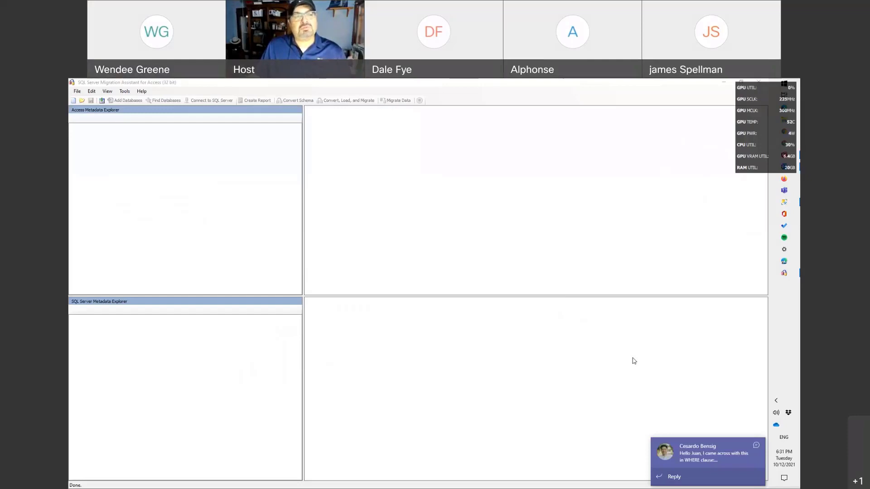
Step: Switch to Access, create a new database from the Northwind template and expand its Navigation Pane
key(alt+Tab)
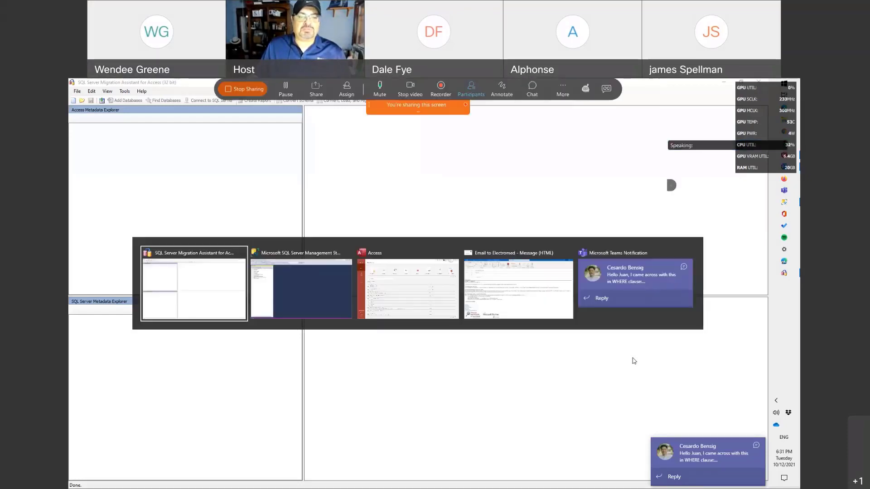
key(alt+Tab)
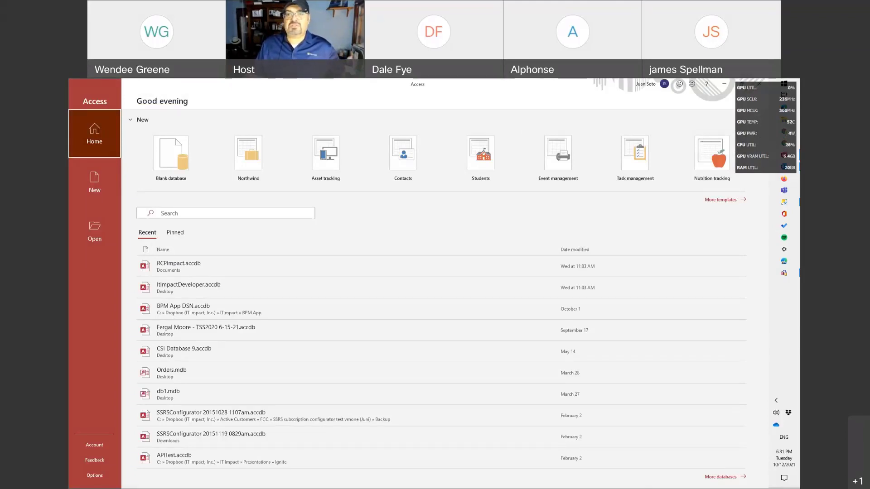
click(528, 88)
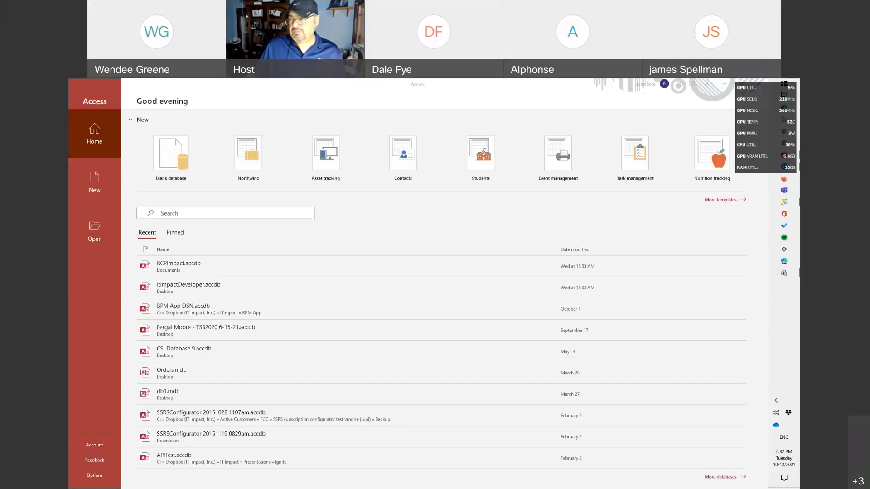
click(247, 157)
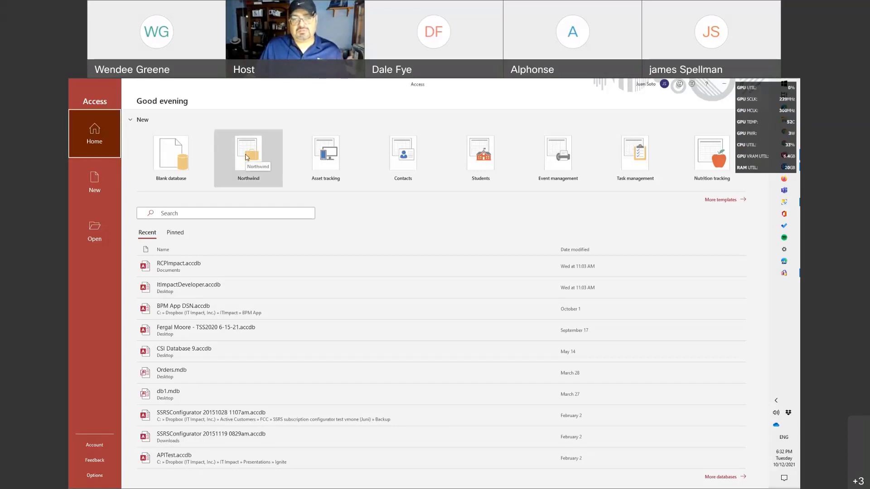
double_click(247, 157)
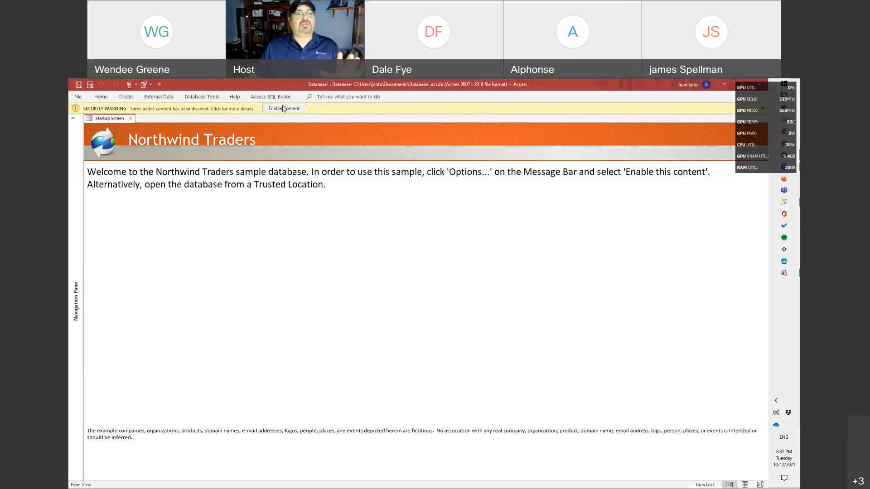
click(73, 119)
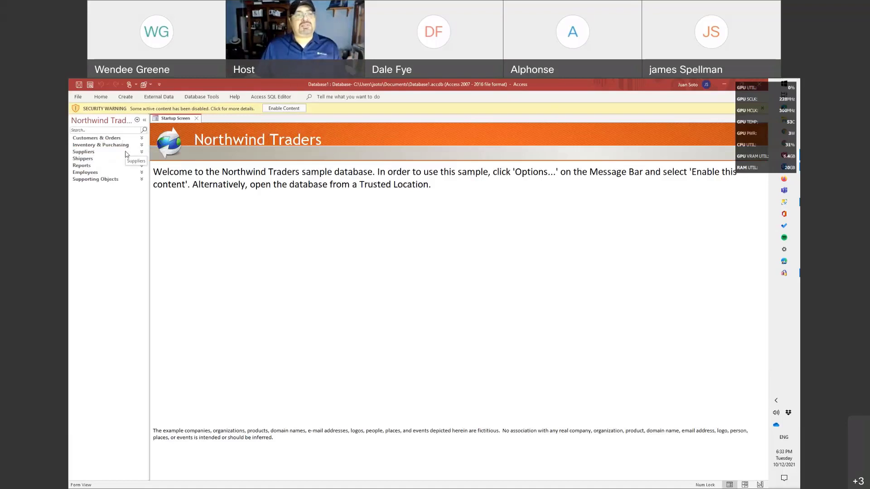
right_click(102, 123)
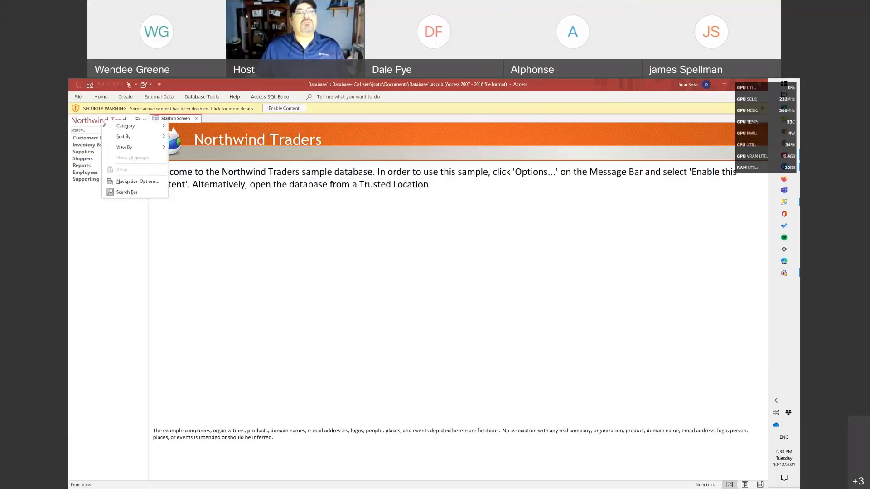
click(130, 182)
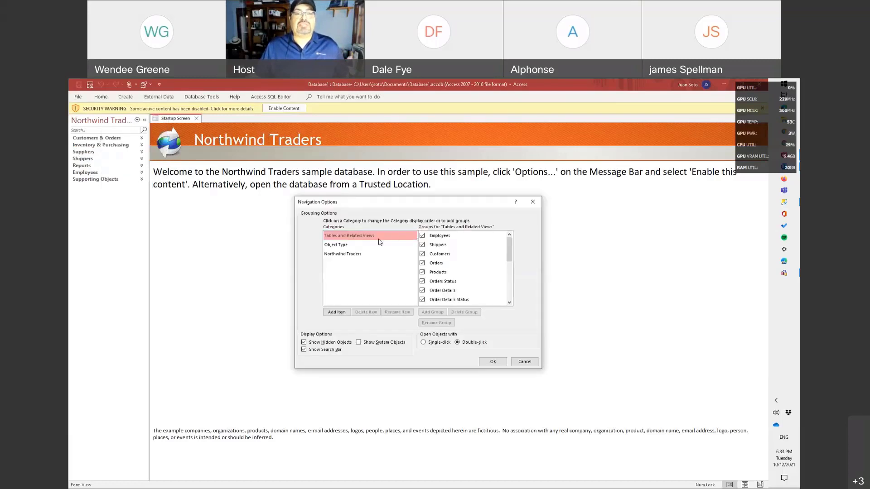
click(449, 244)
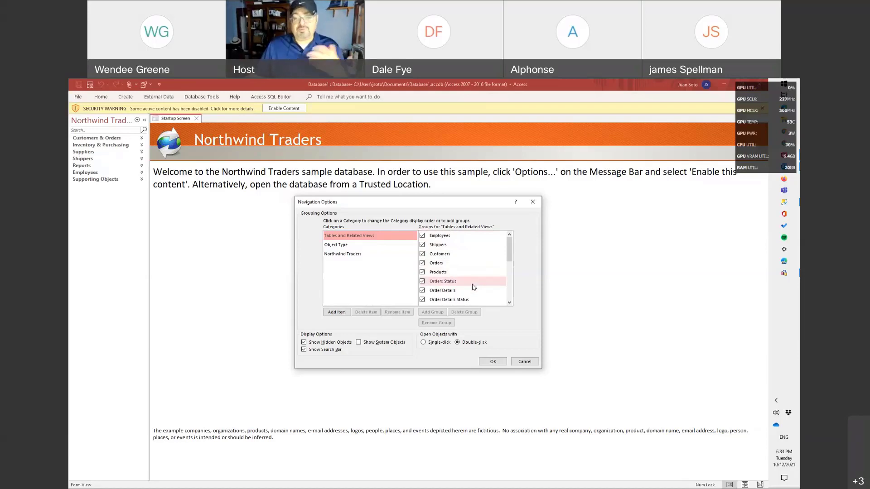
click(526, 363)
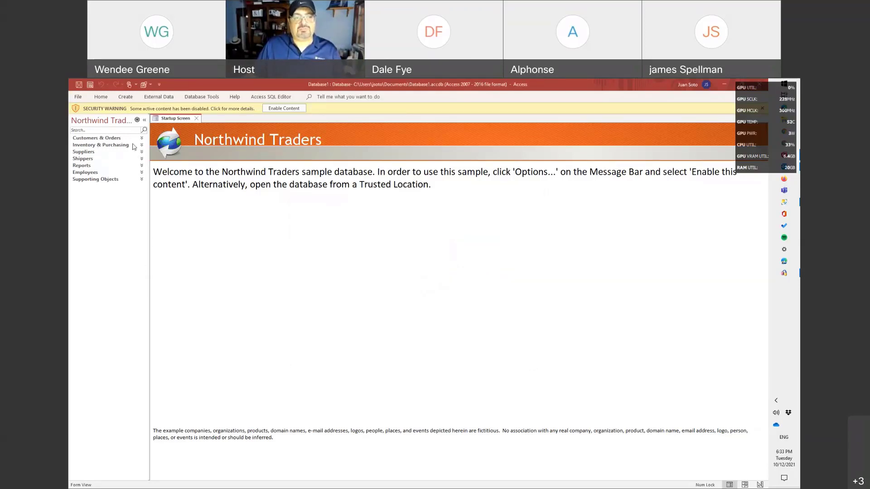
Step: Organize the database objects by Object Type and expand the Tables group
click(137, 120)
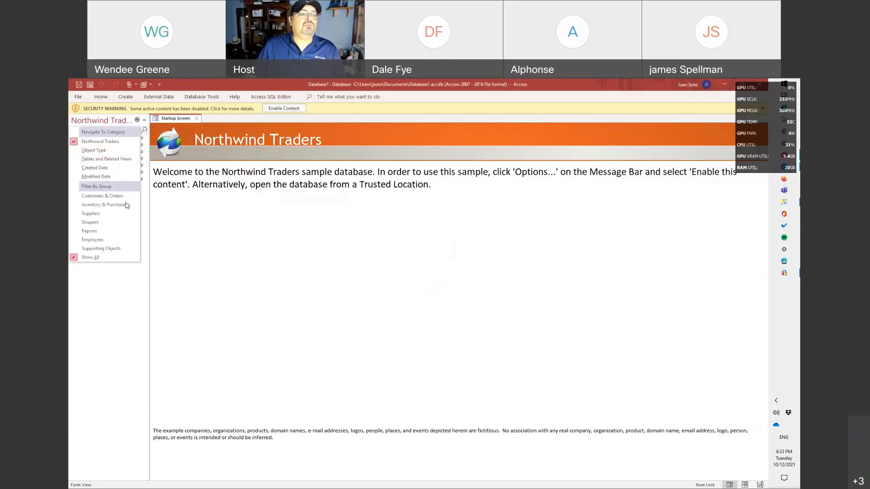
click(101, 151)
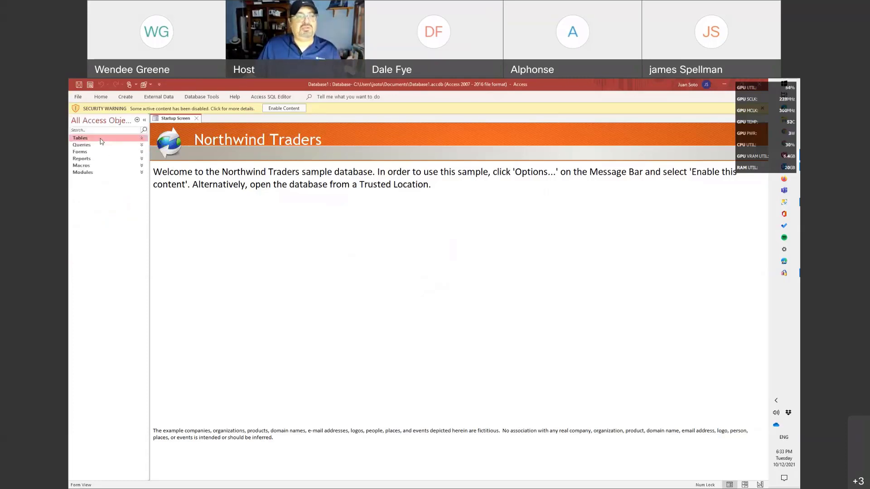
click(101, 140)
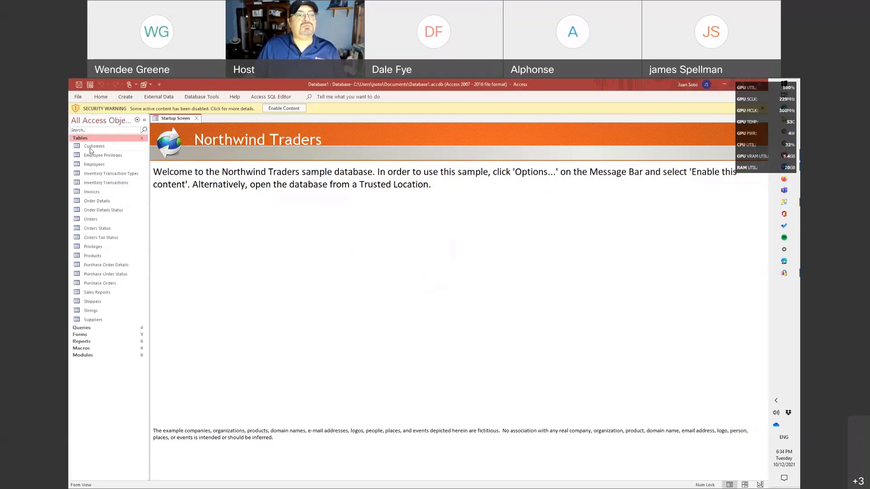
Step: View the Customers, Employee Privileges and Order Details tables and the list of queries, and close Access
double_click(91, 148)
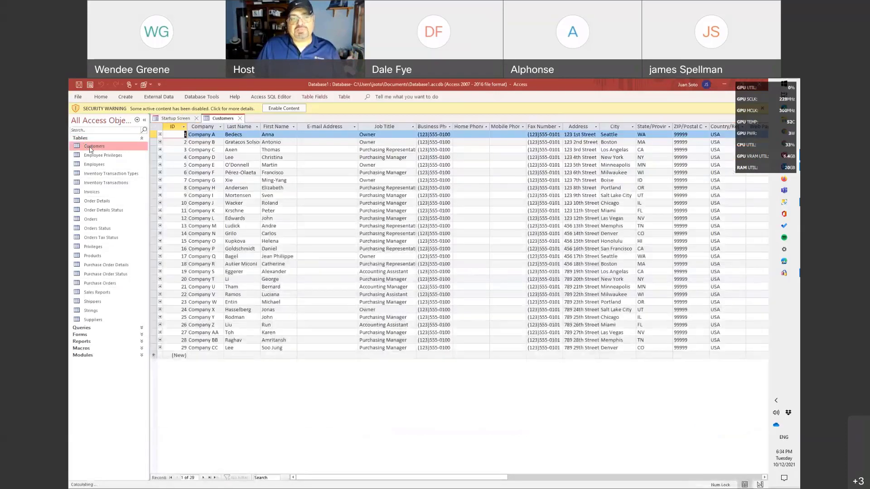
double_click(90, 156)
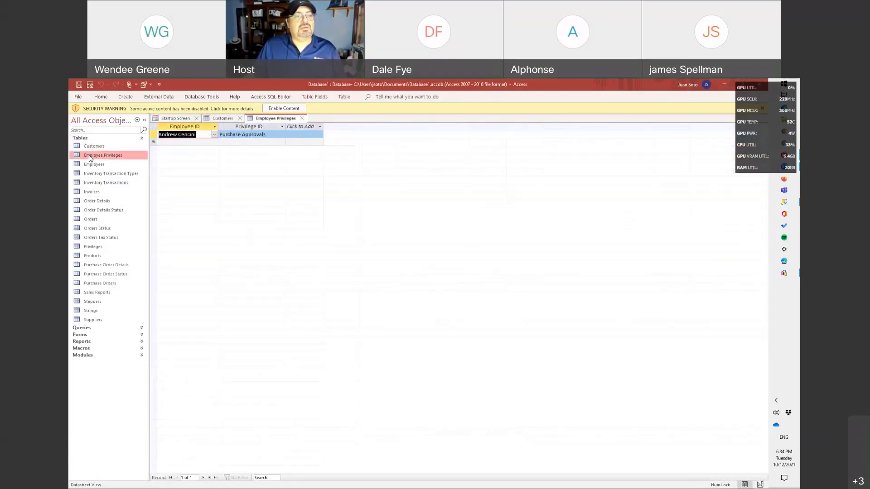
double_click(97, 202)
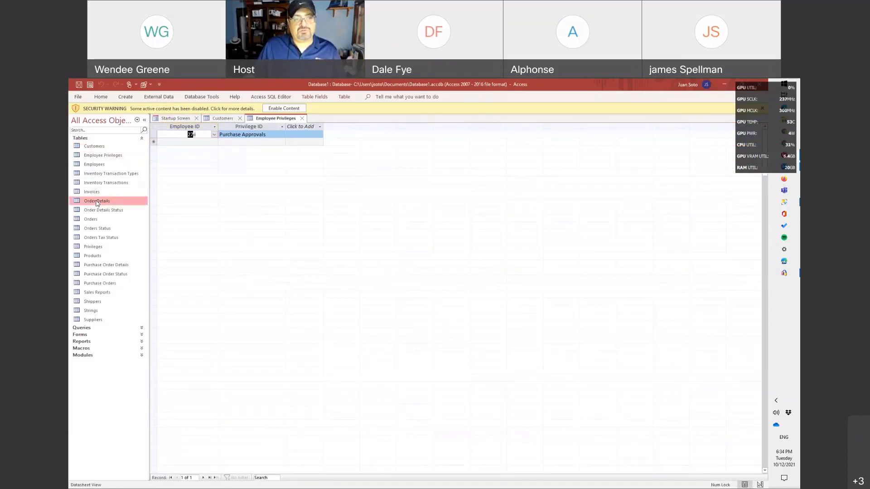
click(90, 328)
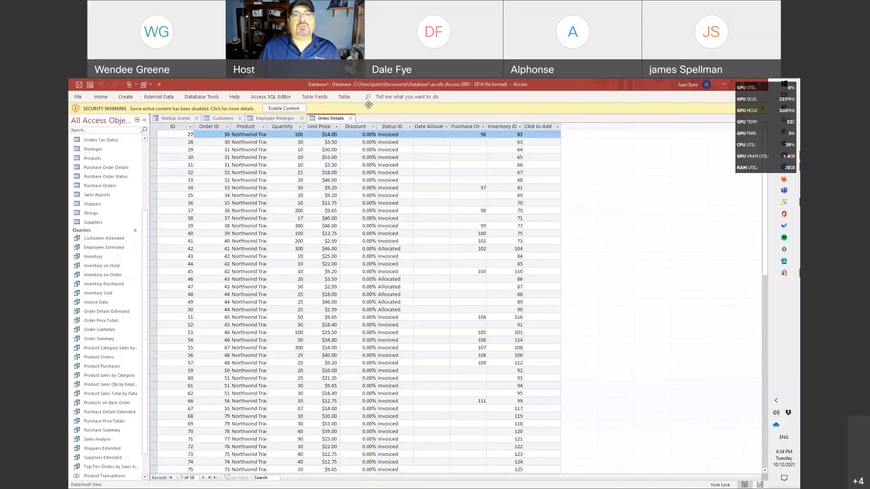
click(217, 81)
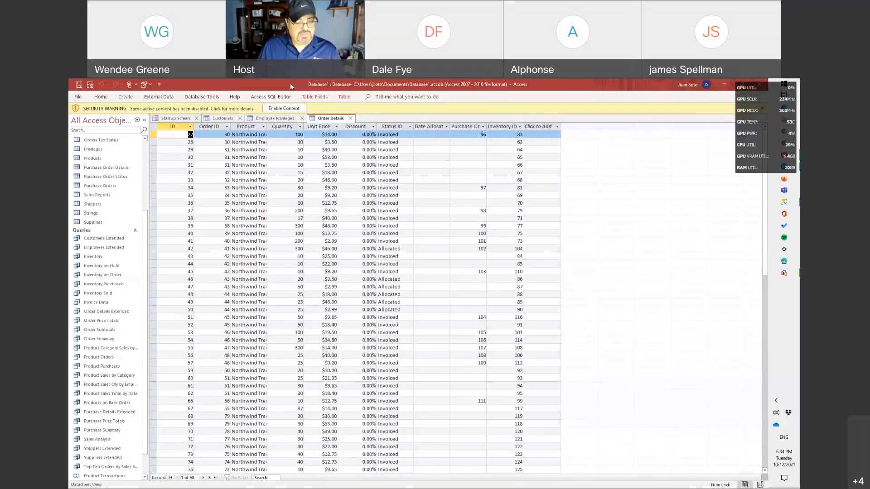
key(alt+F4)
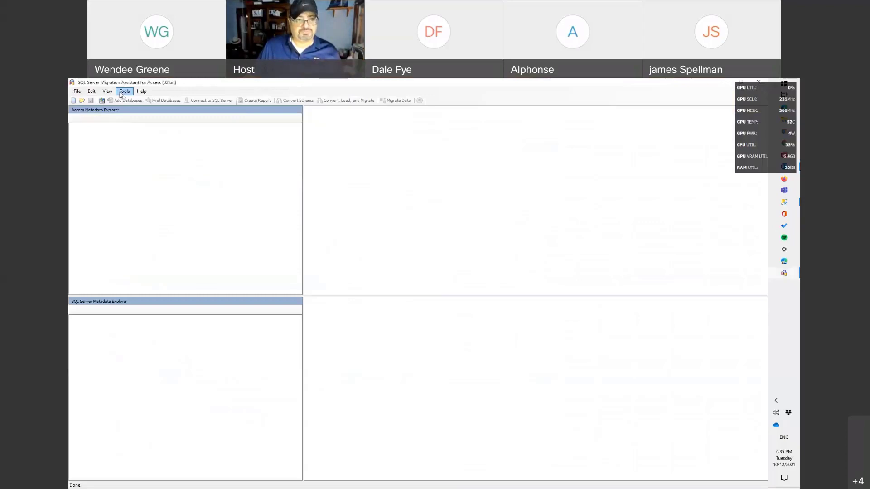
Step: Examine the source-to-target type mappings in the SQL Server Migration Assistant's default project settings for SQL Server 2019
click(121, 93)
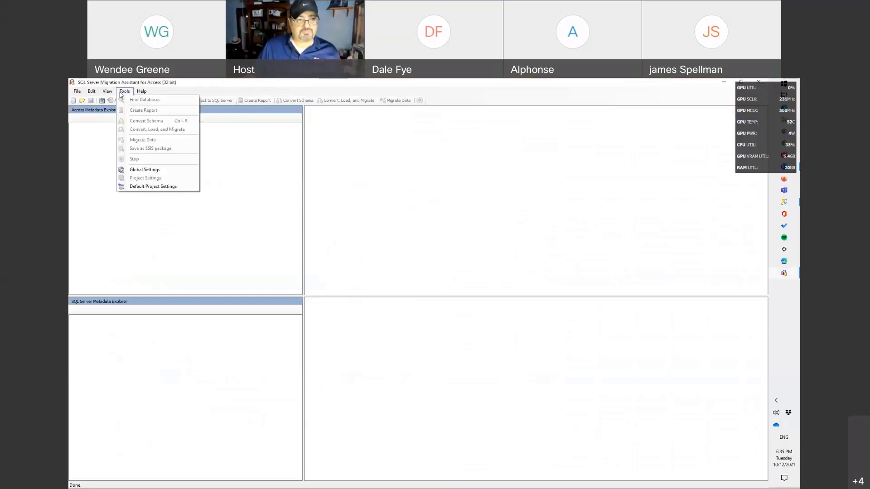
click(152, 187)
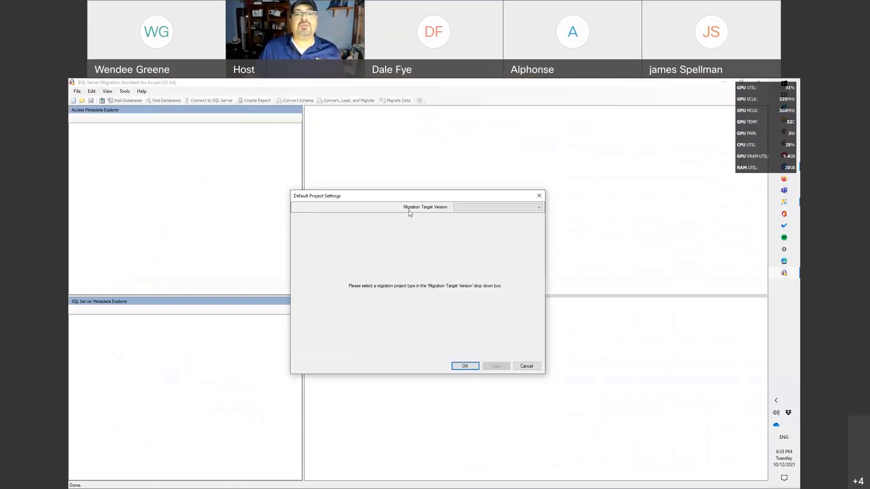
click(475, 211)
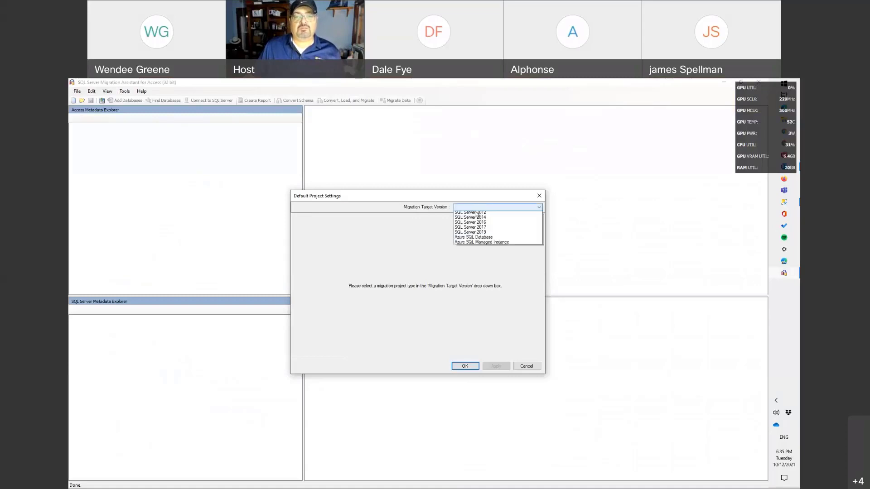
click(485, 235)
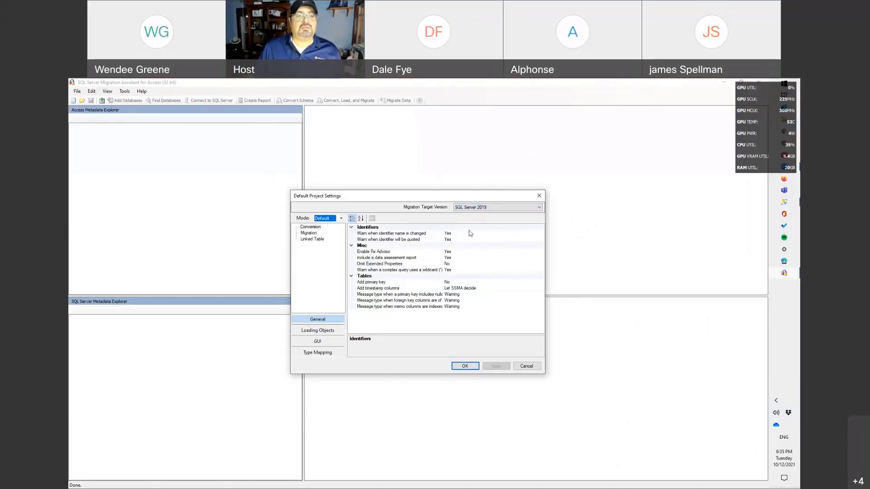
click(320, 353)
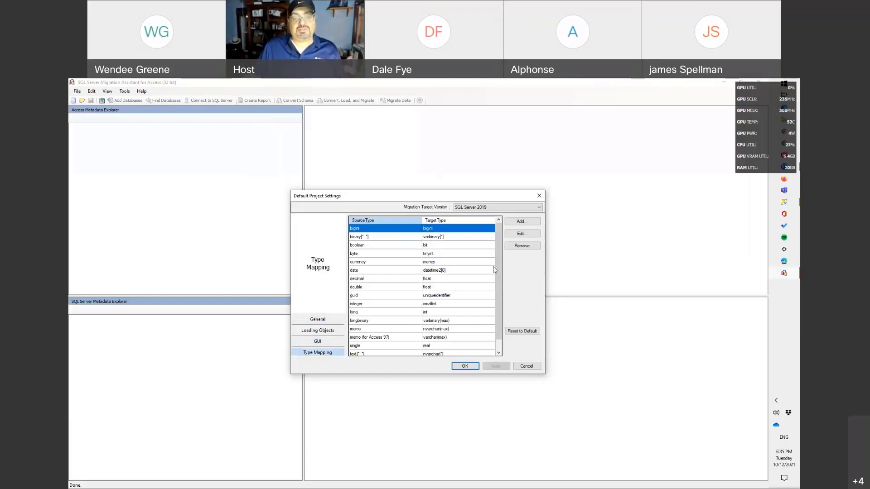
drag(499, 273, 499, 287)
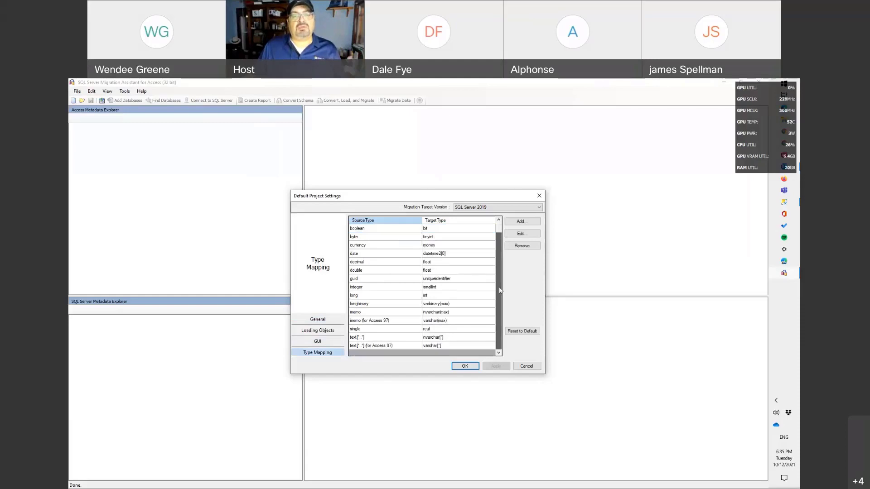
Step: Try to map text (for Access 97) to nvarchar(length) with a replacement length, and discard the default project settings changes
click(370, 348)
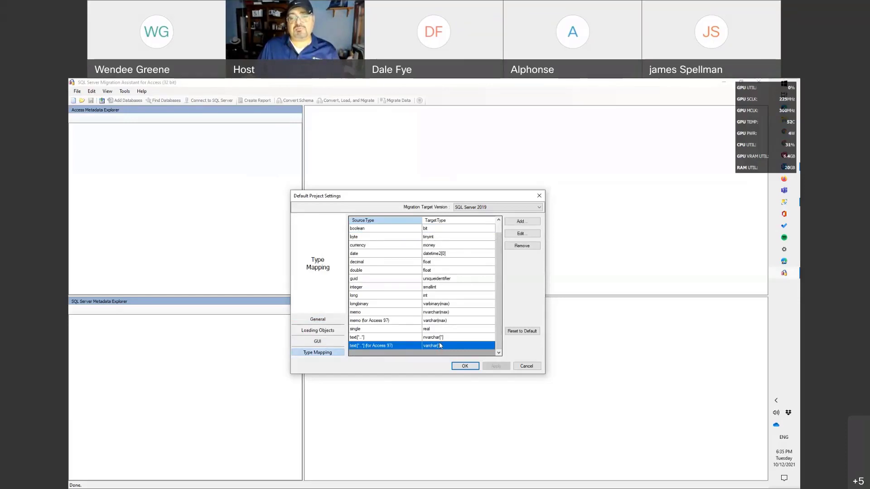
click(521, 235)
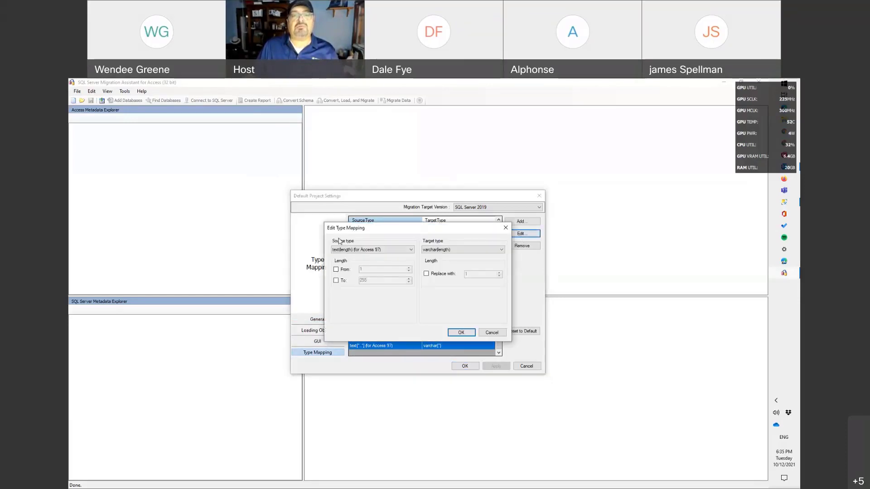
click(440, 251)
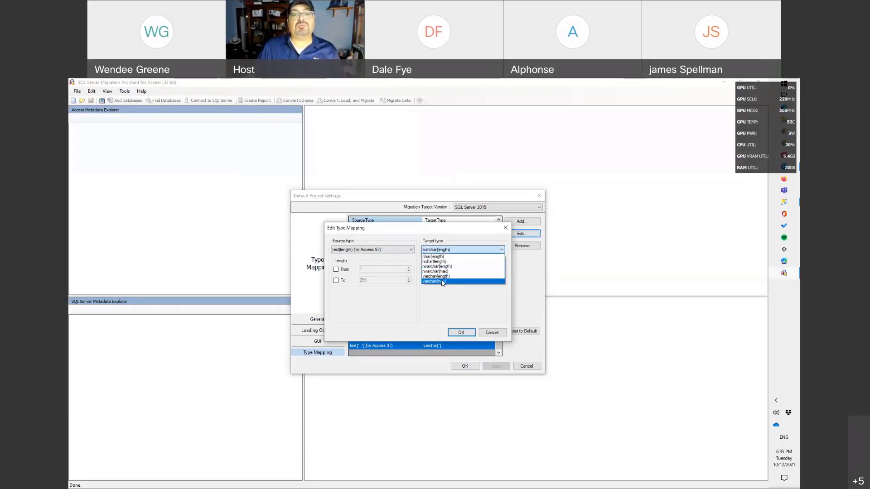
click(428, 269)
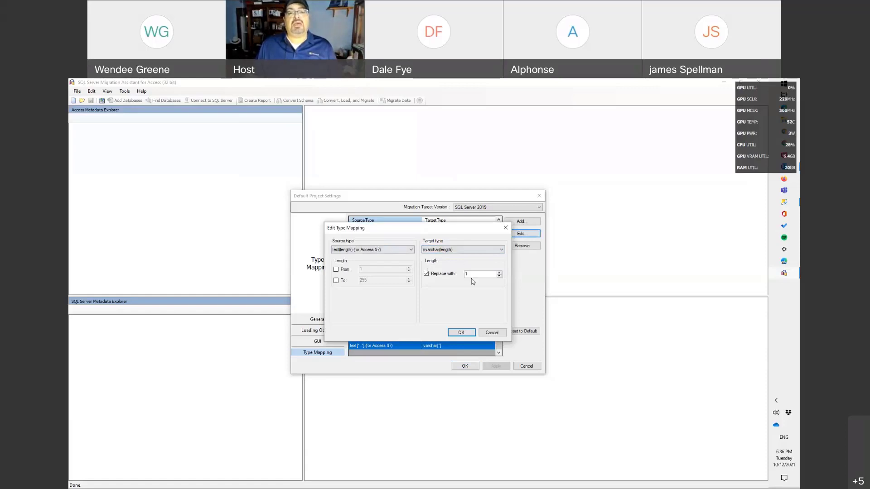
click(503, 335)
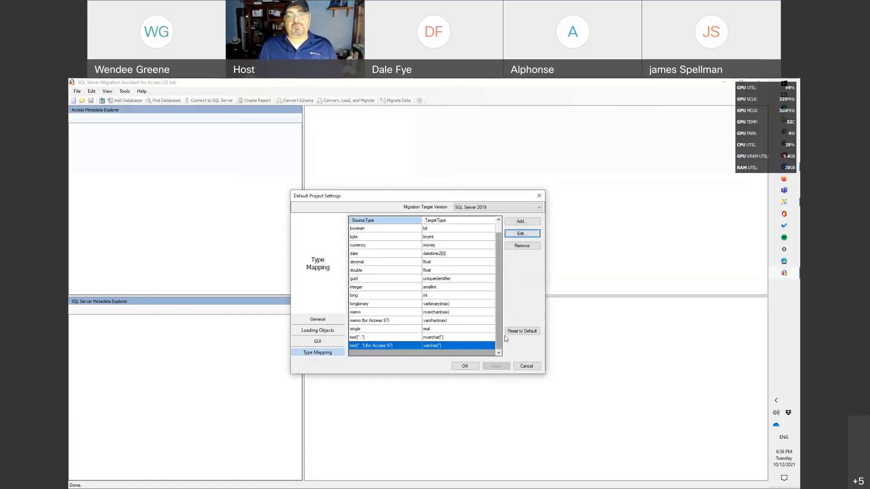
click(526, 367)
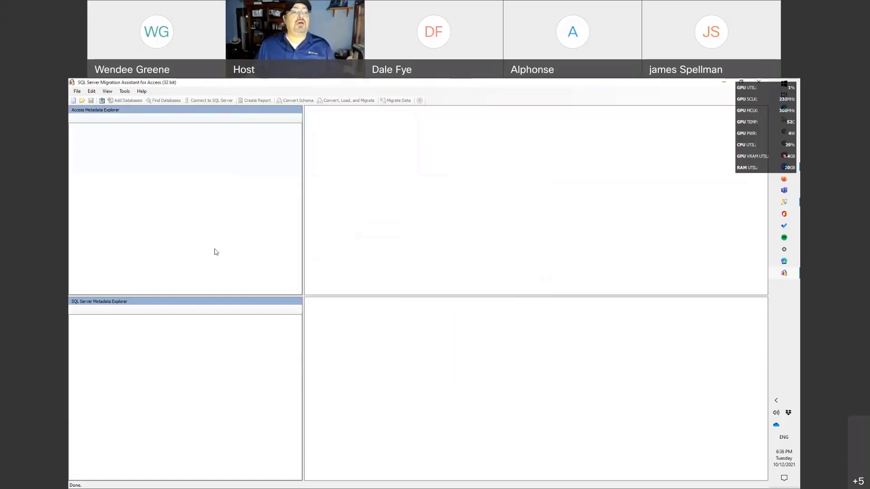
click(78, 92)
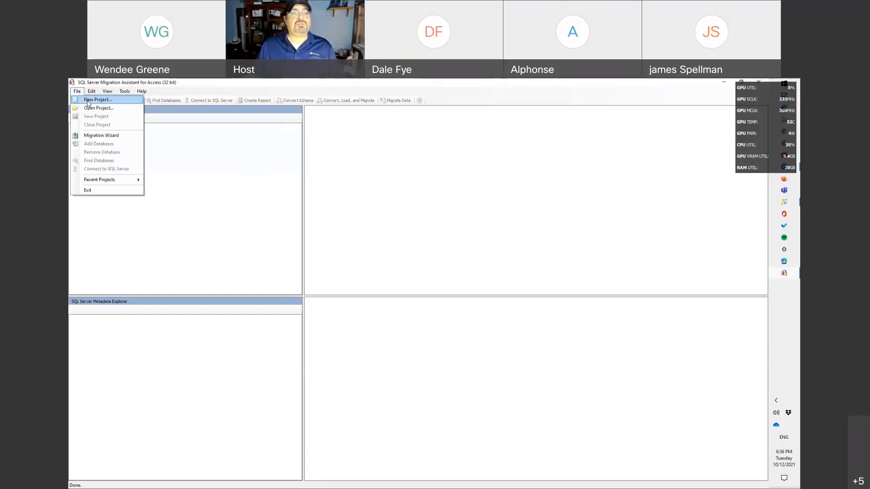
click(93, 100)
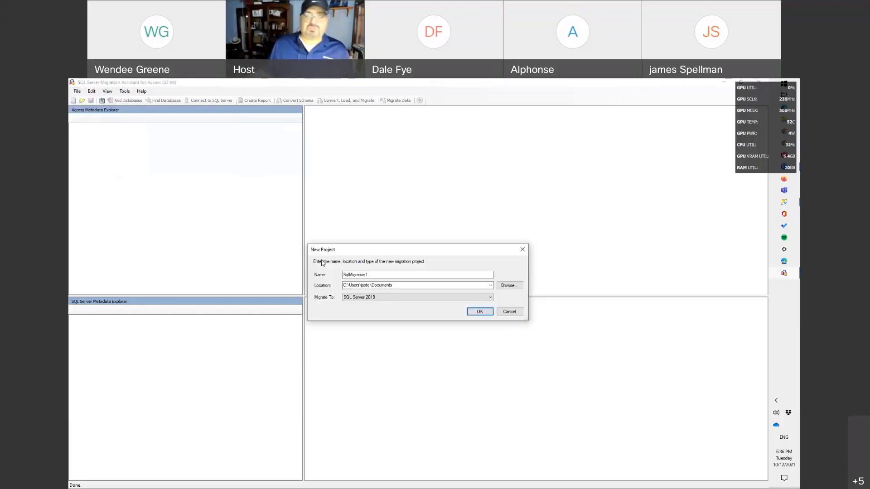
click(356, 275)
drag(356, 273, 315, 272)
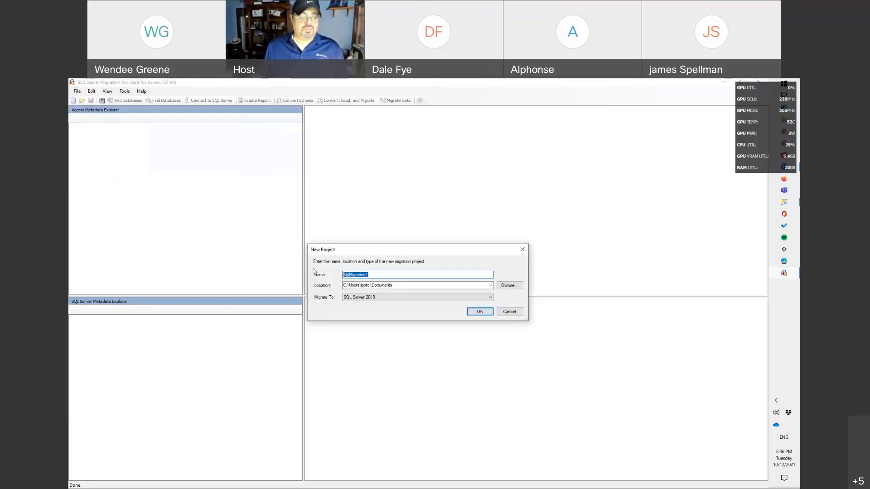
text(..)
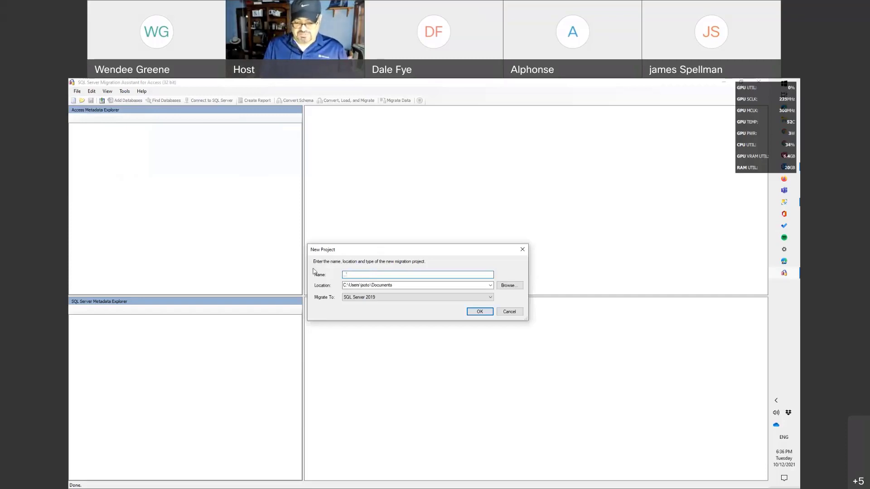
key(Escape)
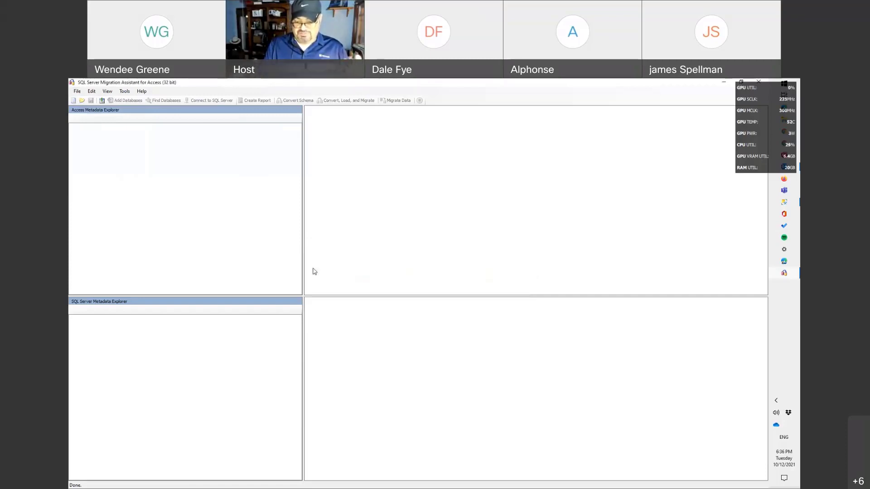
click(314, 271)
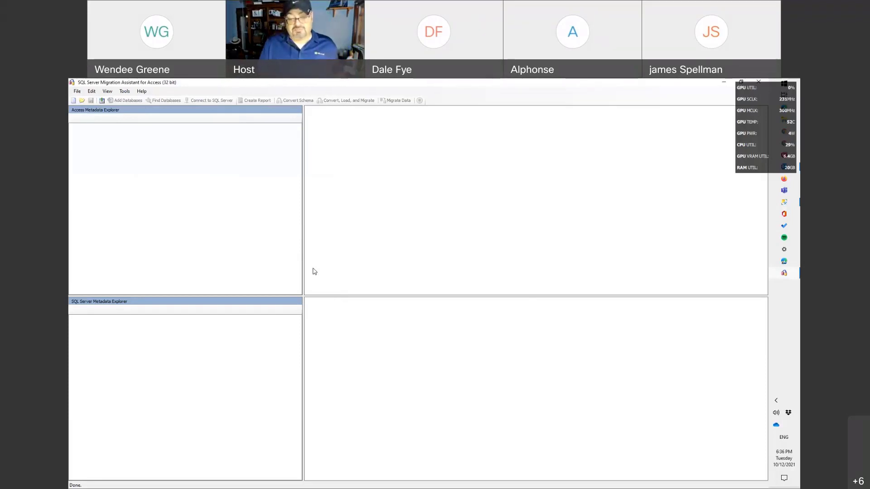
key(ctrl)
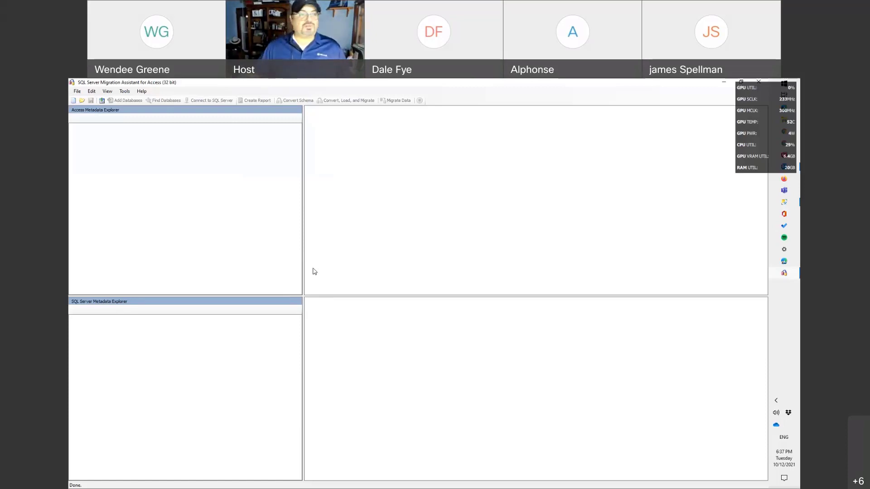
Step: Create a new migration project named "SQL Server Academy II Northwind" that migrates to SQL Server 2019
click(77, 91)
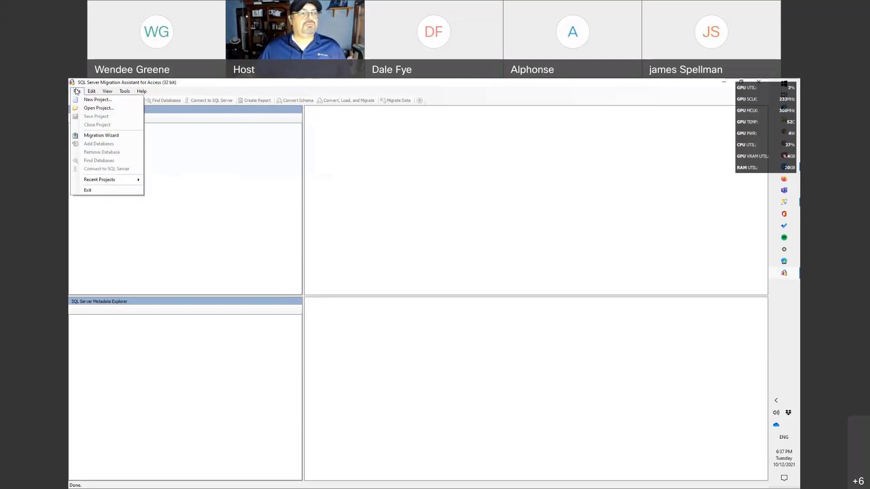
click(93, 99)
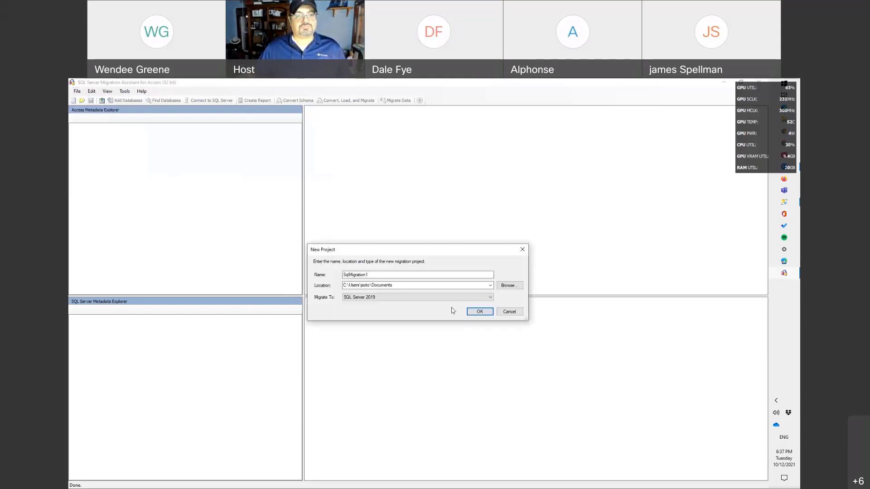
key(Tab)
click(384, 276)
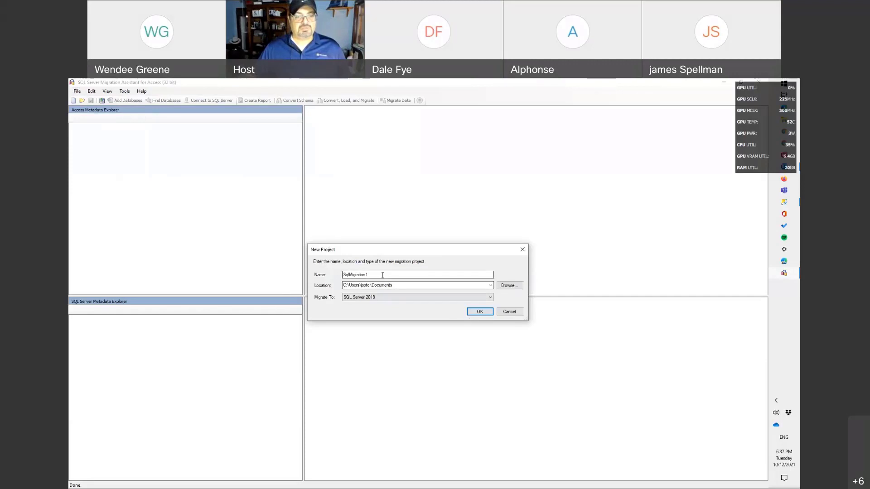
double_click(383, 276)
text(SQL)
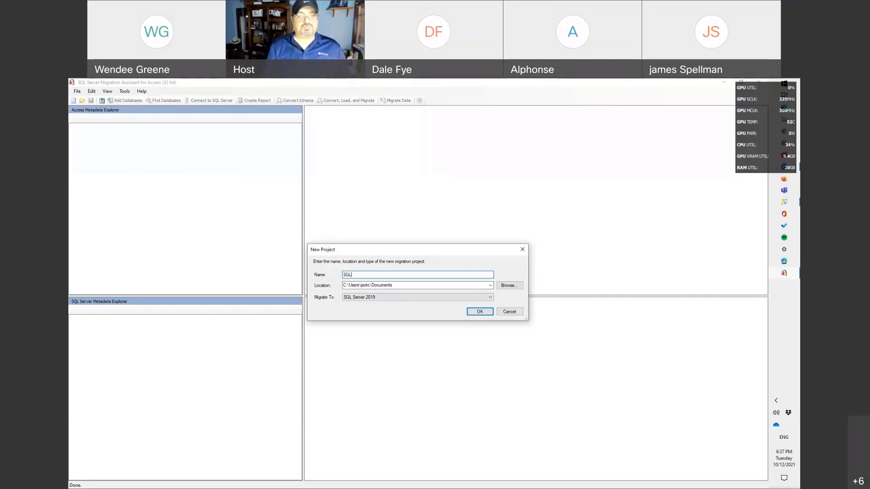
text( Se)
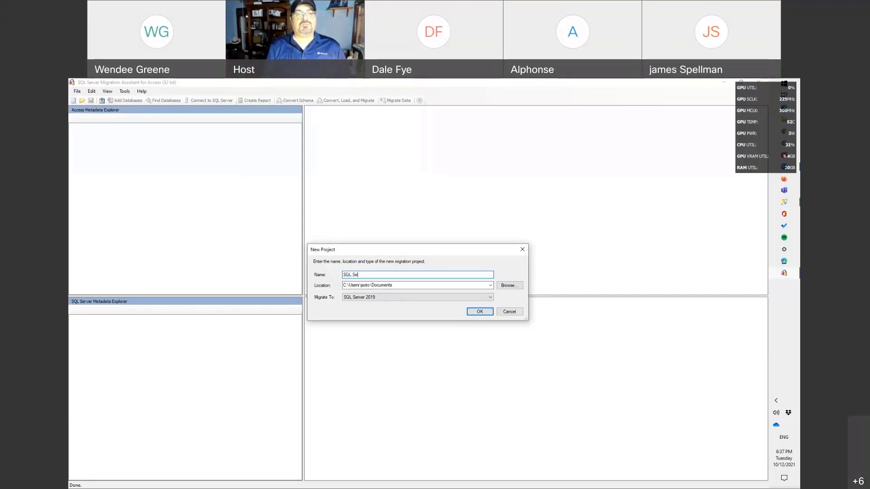
text(rver)
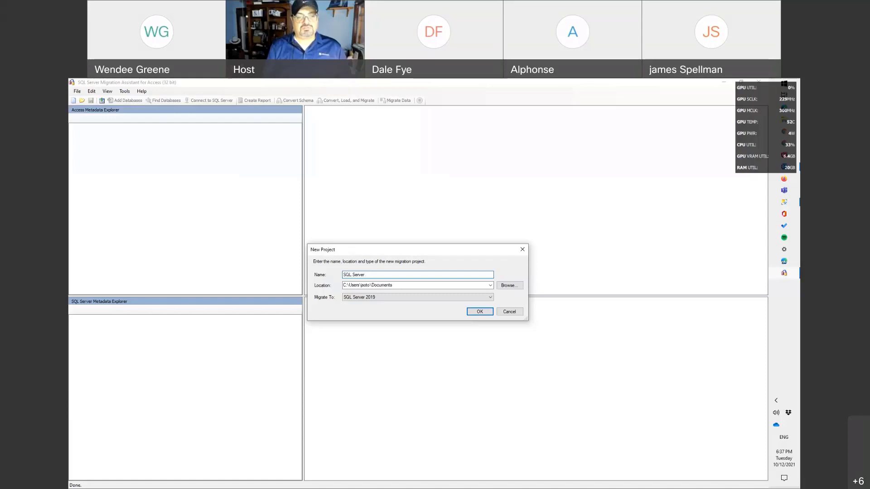
text( Academy)
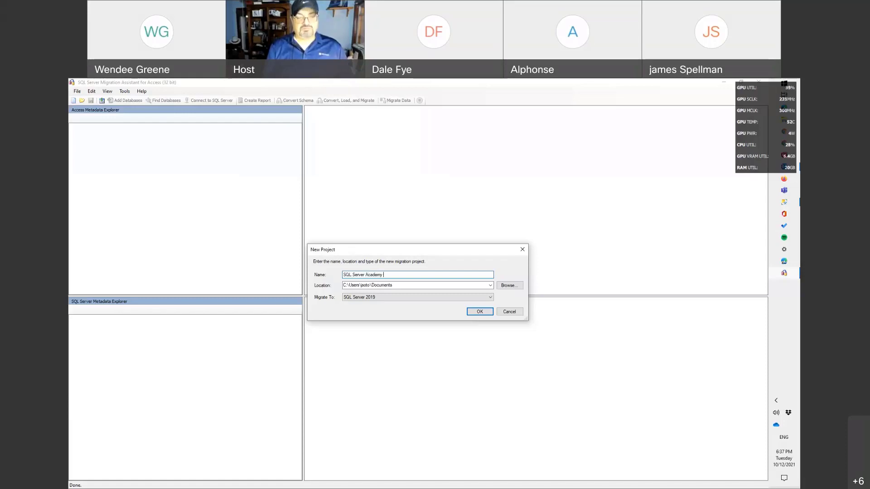
text( II )
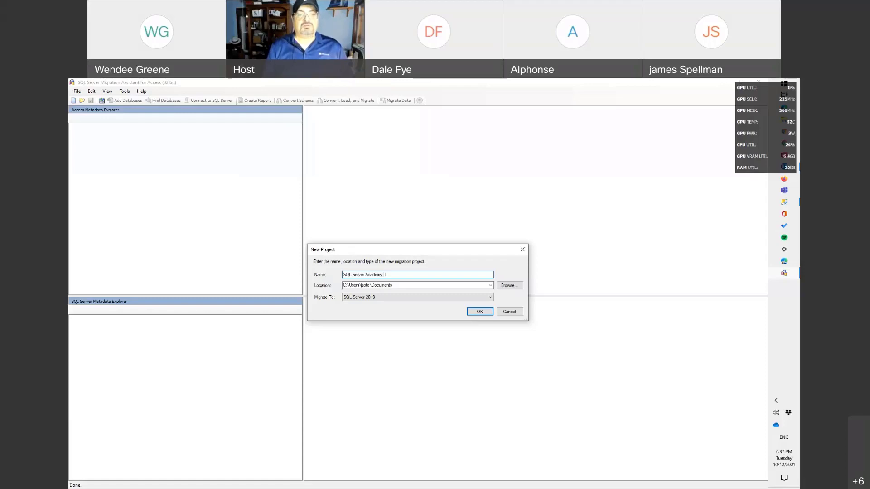
text(Northwind)
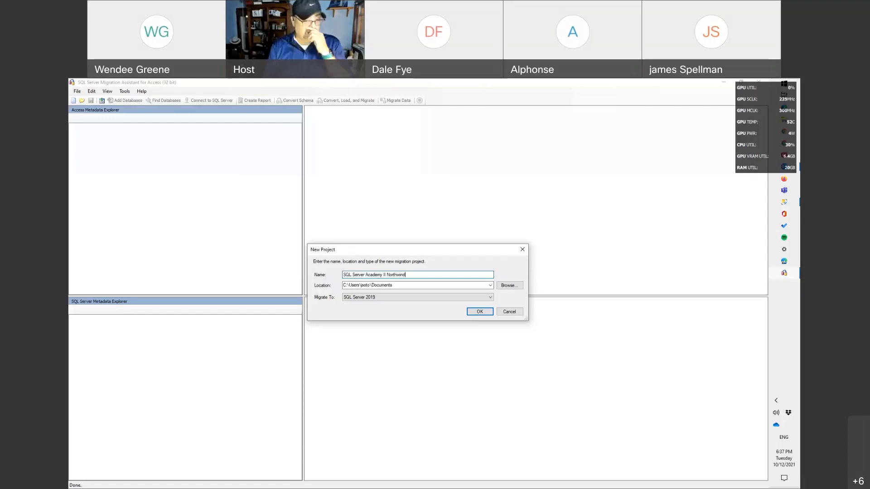
key(Return)
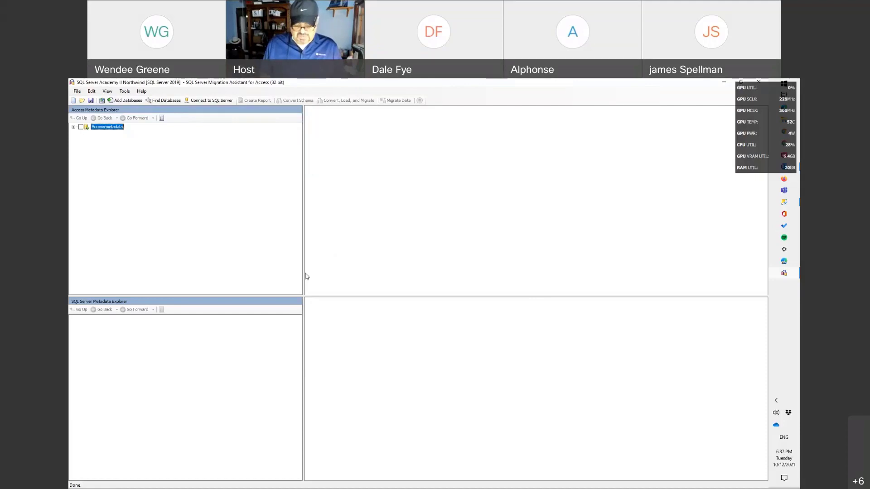
key(super)
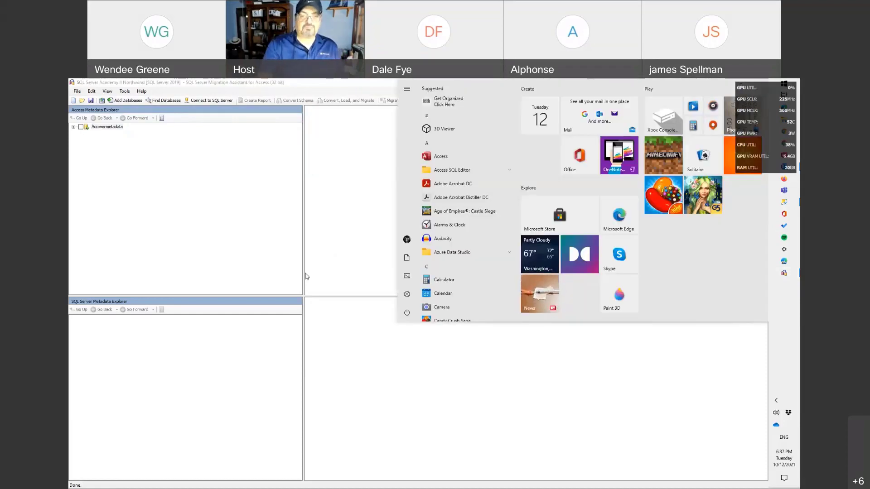
click(533, 392)
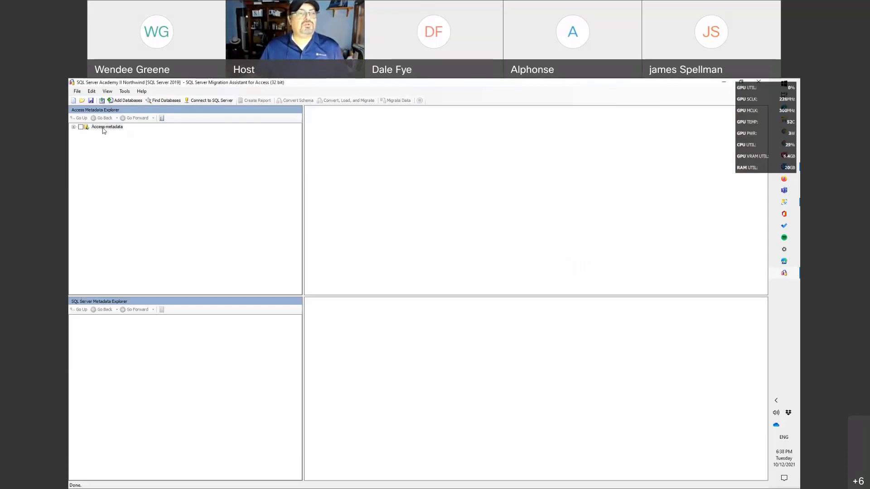
Step: Add the Access database Database1.accdb from the Documents folder to the migration project
click(123, 101)
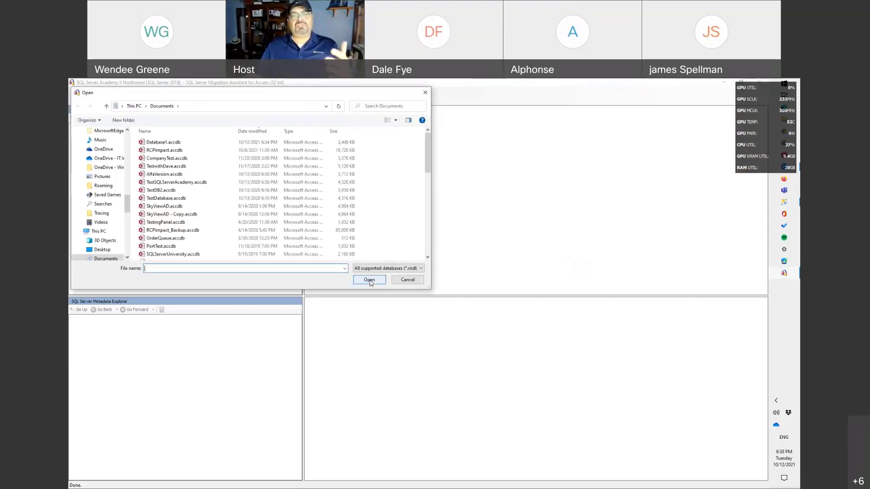
click(170, 144)
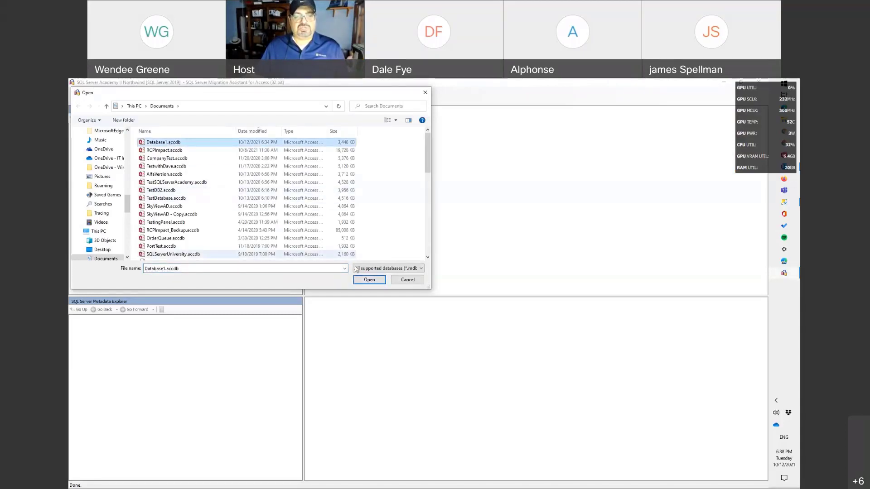
click(368, 281)
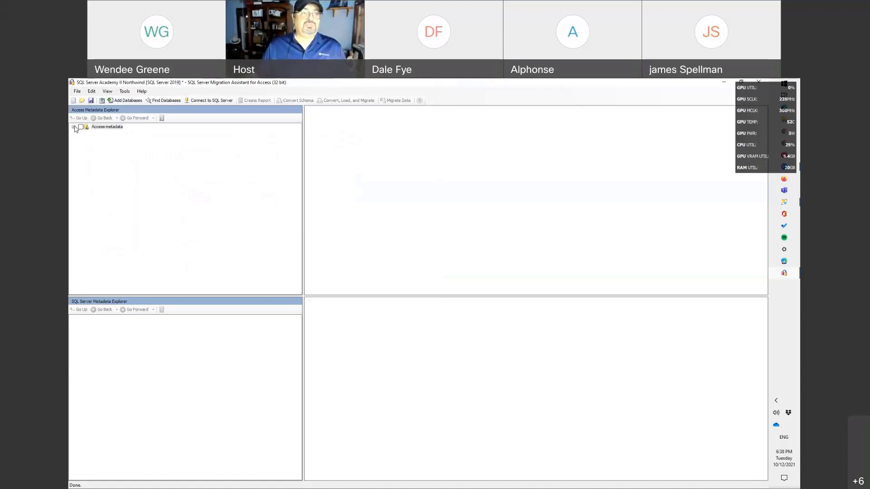
Step: Expand Database1 in the Access metadata down to its tables and include all tables in the migration
click(74, 127)
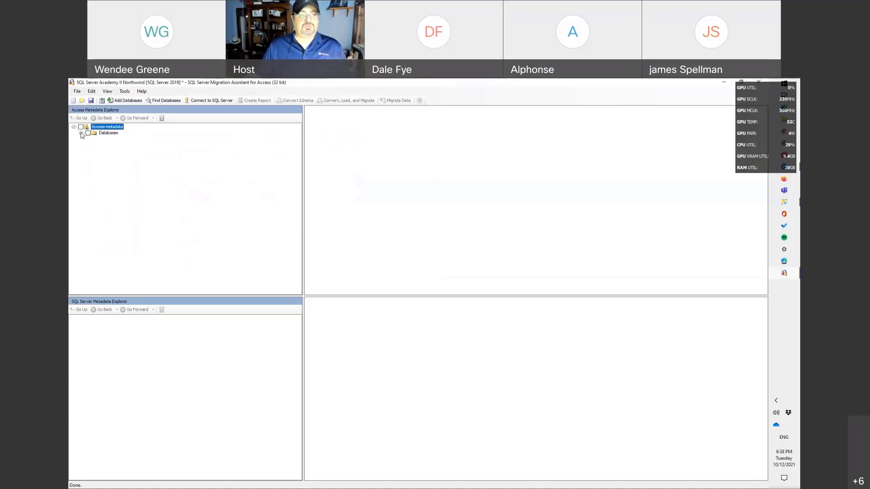
click(81, 134)
click(87, 140)
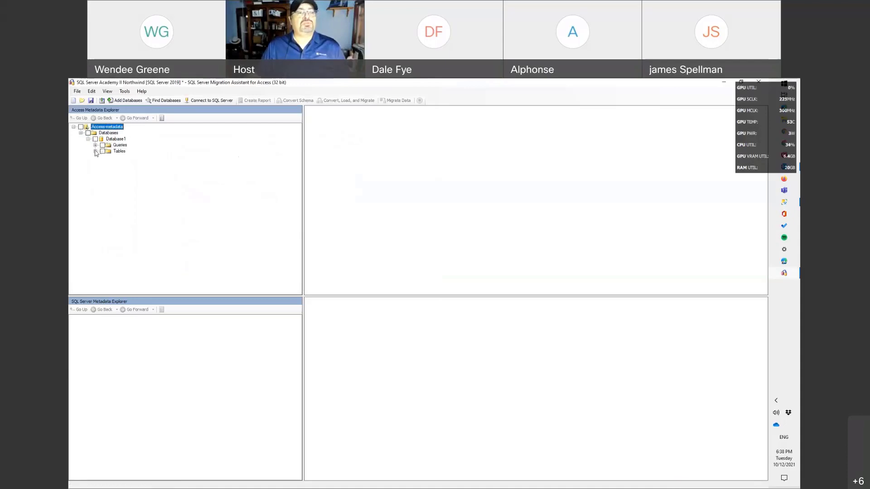
click(95, 151)
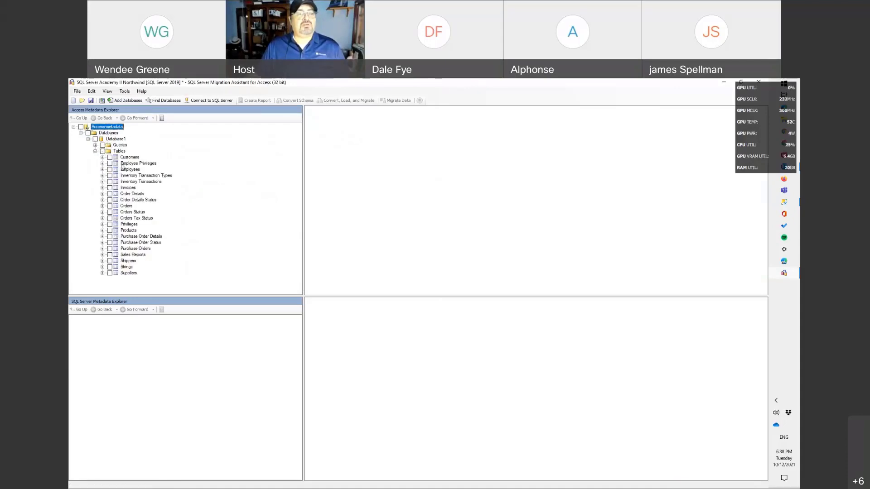
click(103, 151)
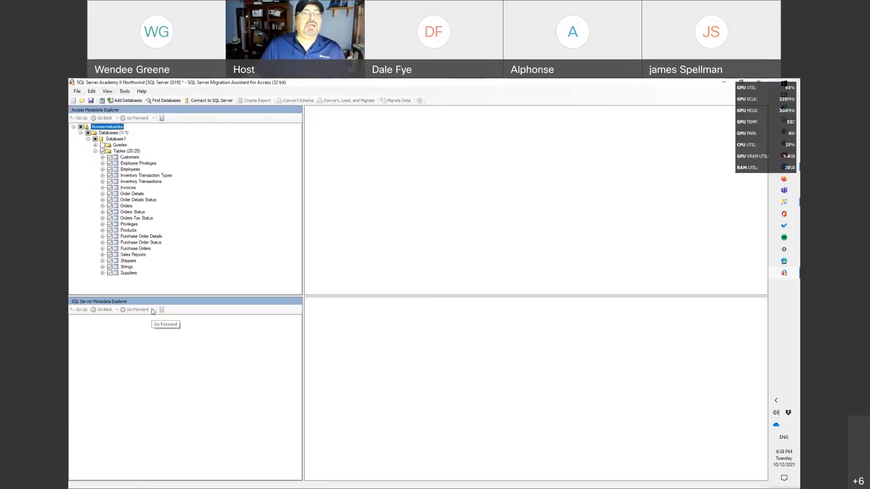
Step: Open the SQL Server connection settings, check the server name against SQL Server Management Studio, and view the available target databases
click(195, 100)
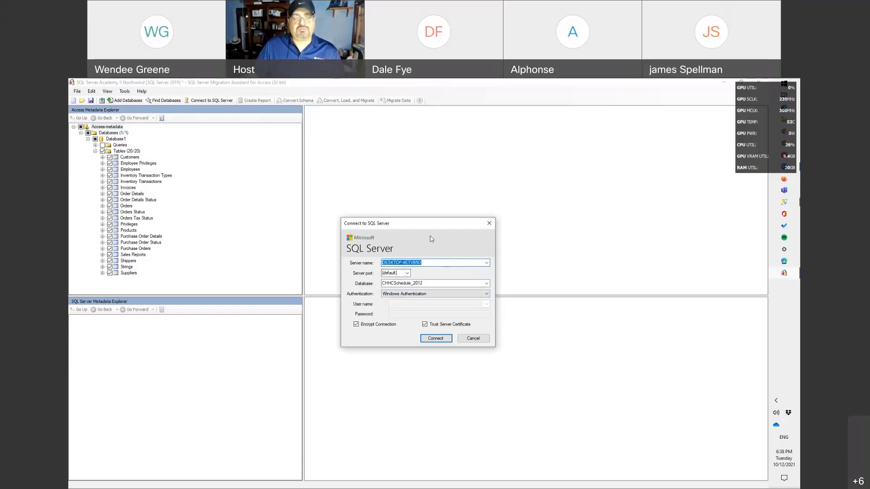
key(alt+Tab)
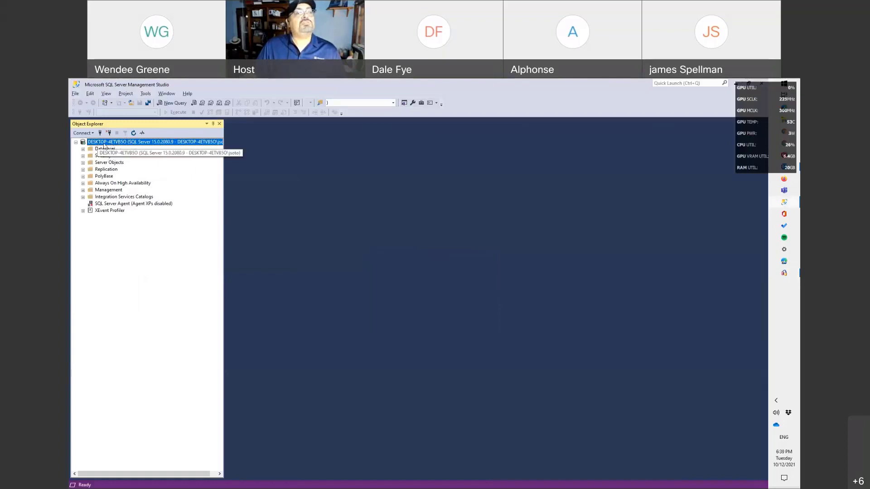
key(alt+Tab)
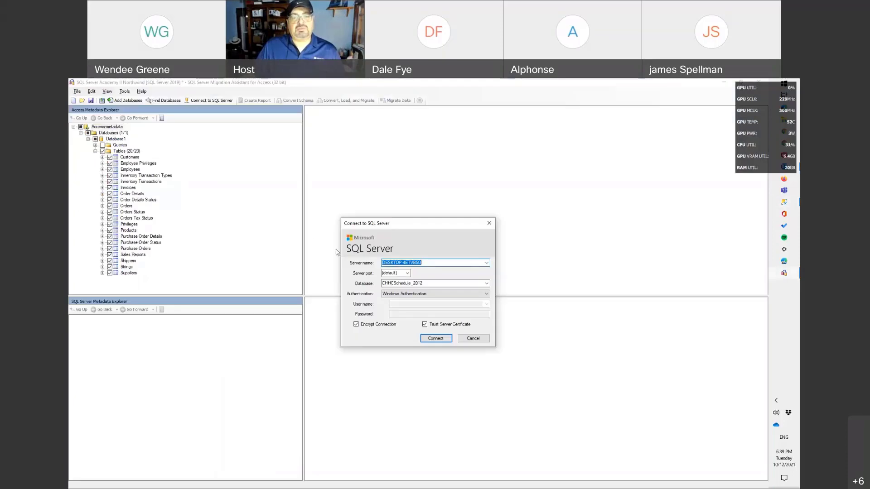
click(442, 284)
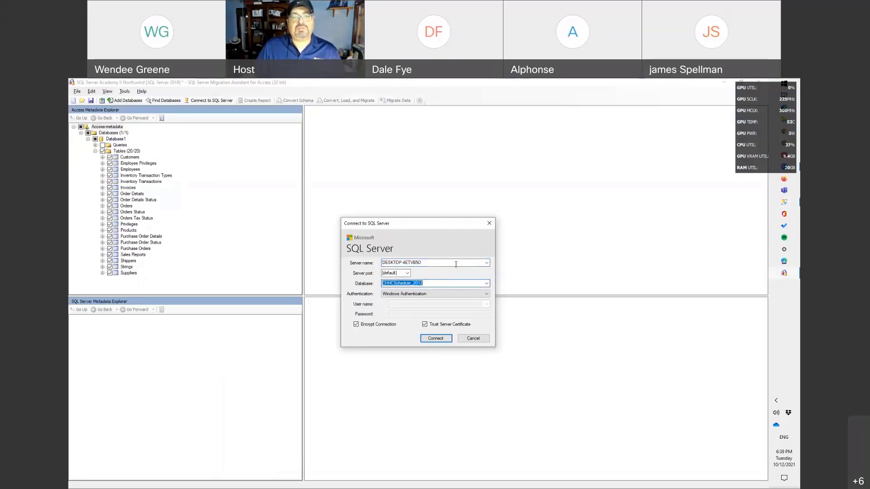
click(487, 284)
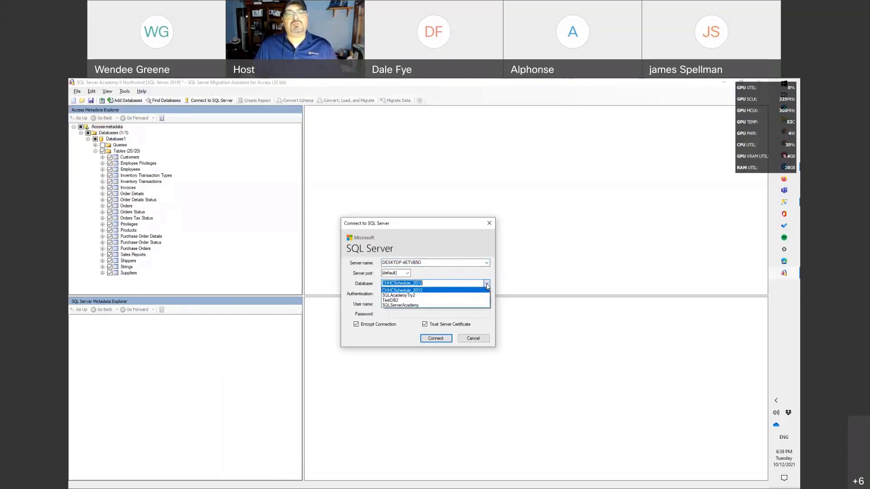
click(487, 284)
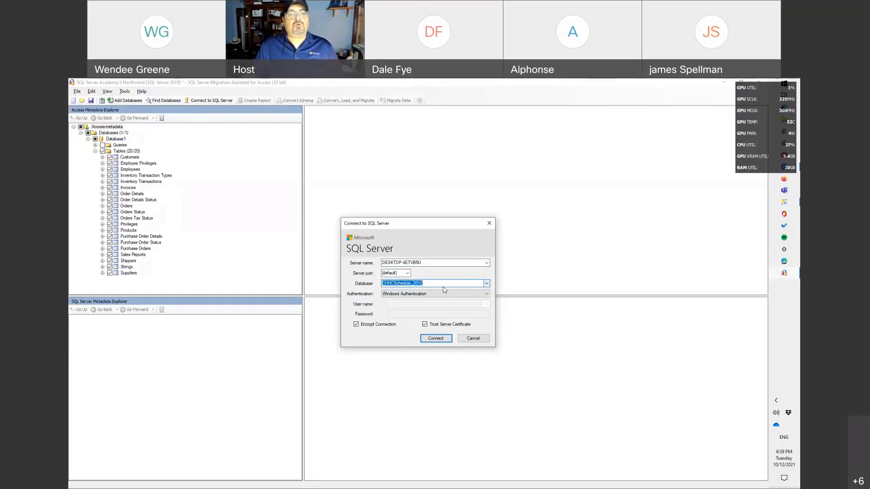
Step: Switch to SQL Server Management Studio, create a new database named NorthwindAcademyP2, and expand the server's database list
key(alt+Tab)
click(378, 274)
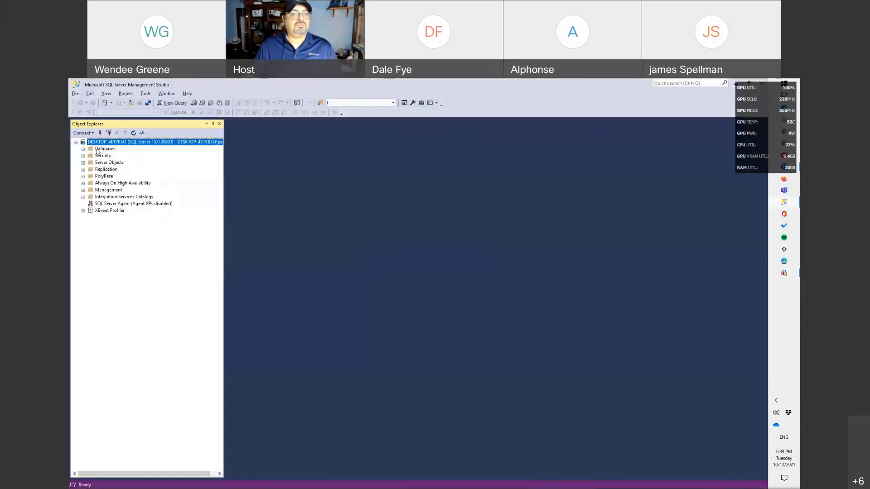
right_click(98, 151)
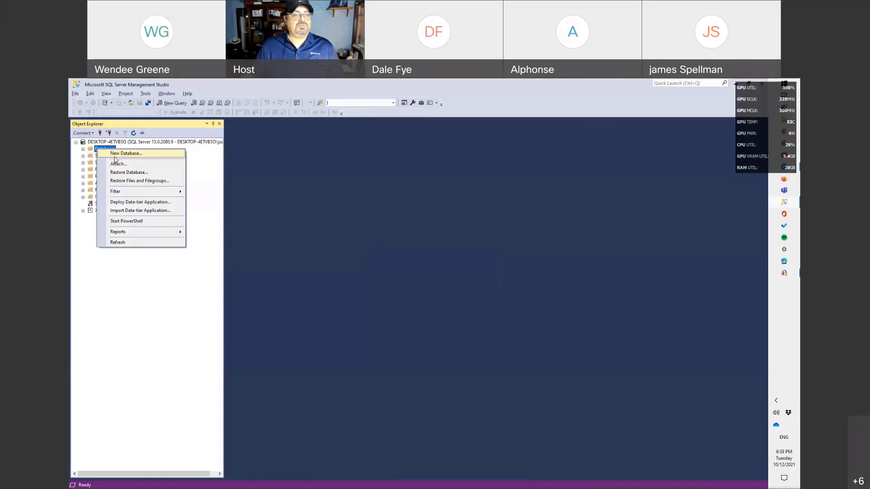
click(115, 156)
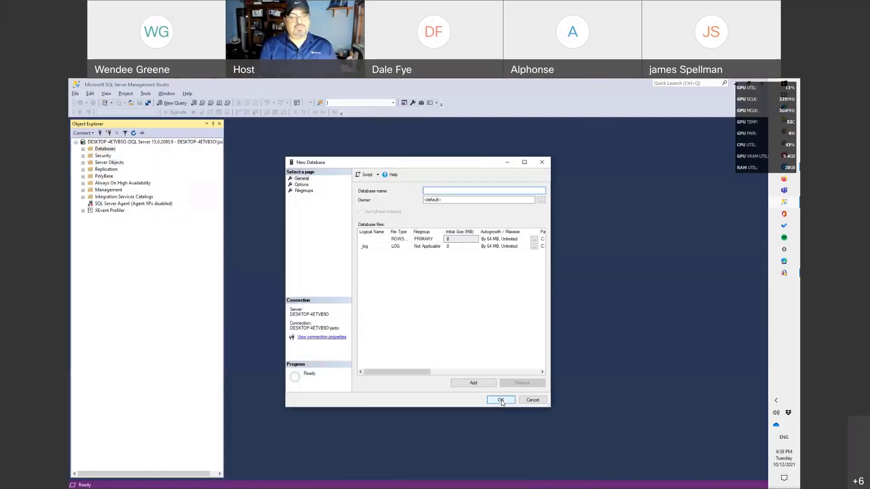
text(No)
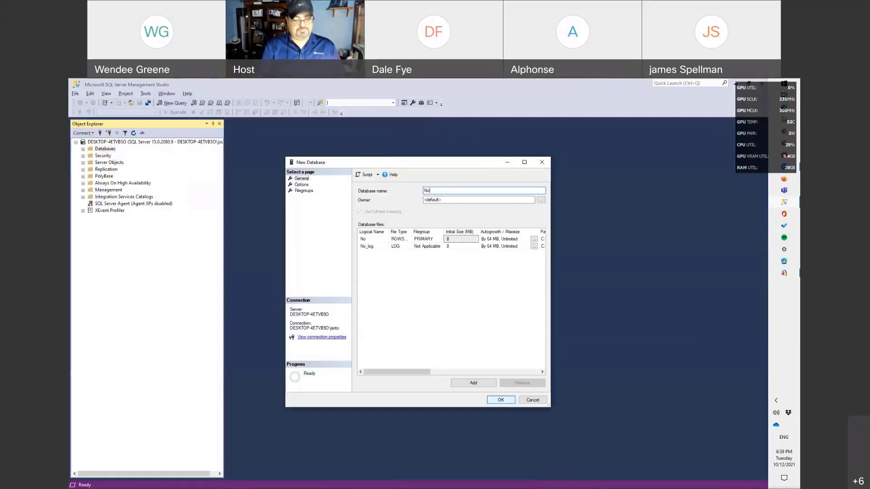
text(rthwind)
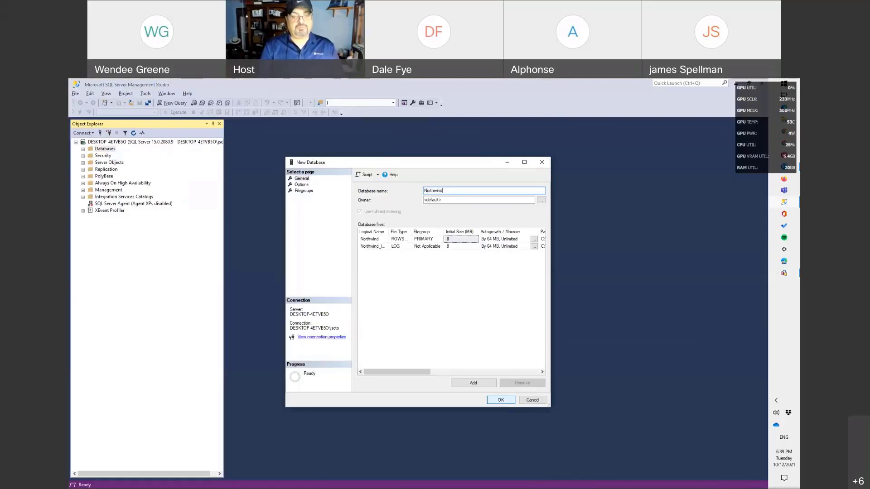
text( Academy P2)
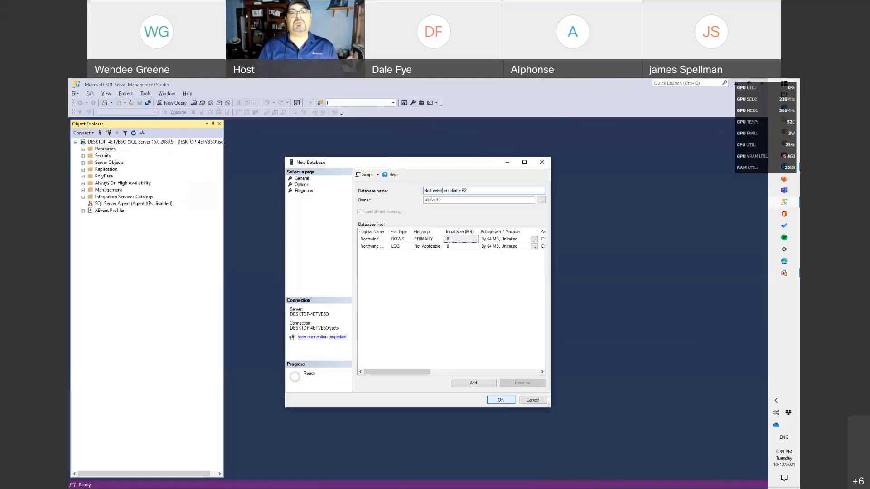
key(BackSpace)
key(Right)
key(Right)
key(Delete)
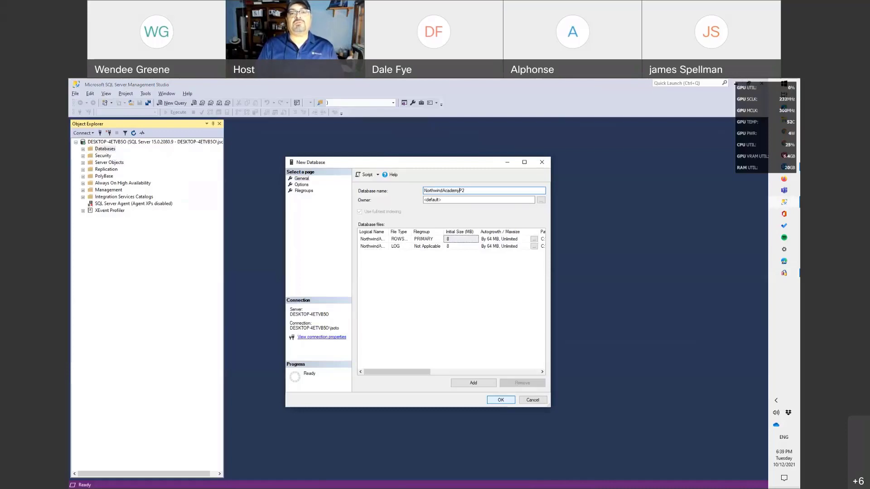
click(501, 400)
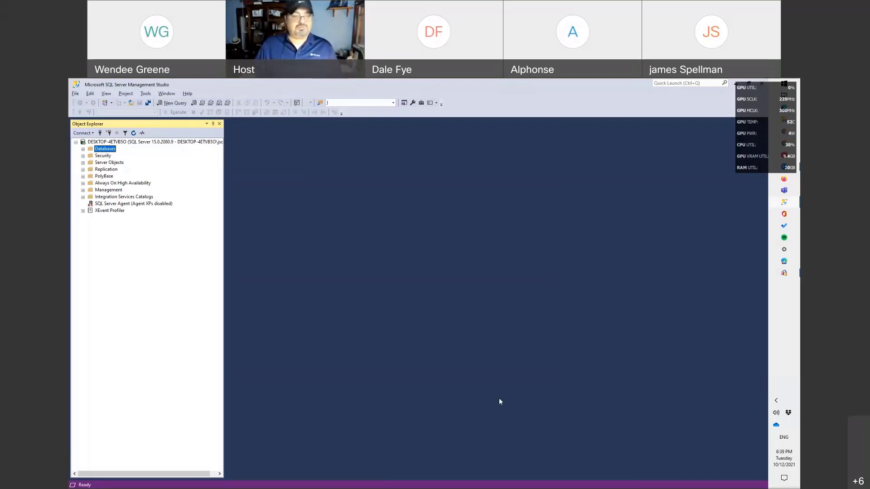
click(83, 149)
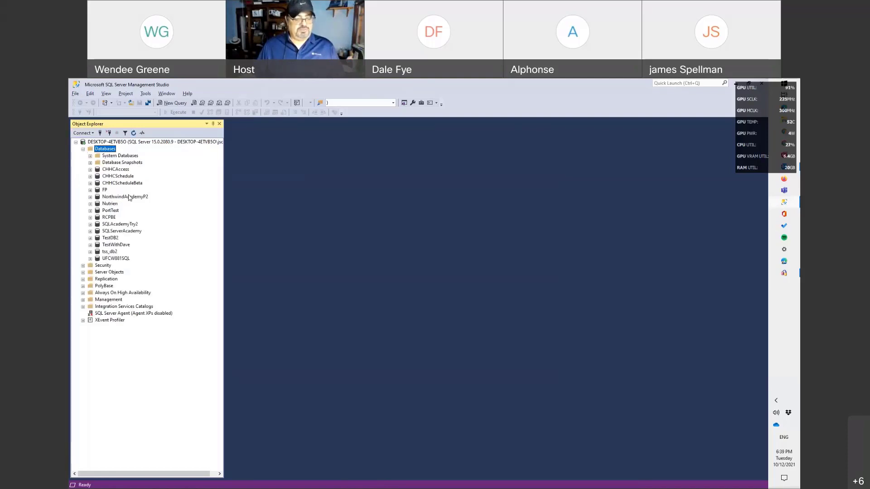
Step: Return to SQL Server Migration Assistant and connect to SQL Server with NorthwindAcademyP2 as the target database, using Windows Authentication
key(alt+Tab)
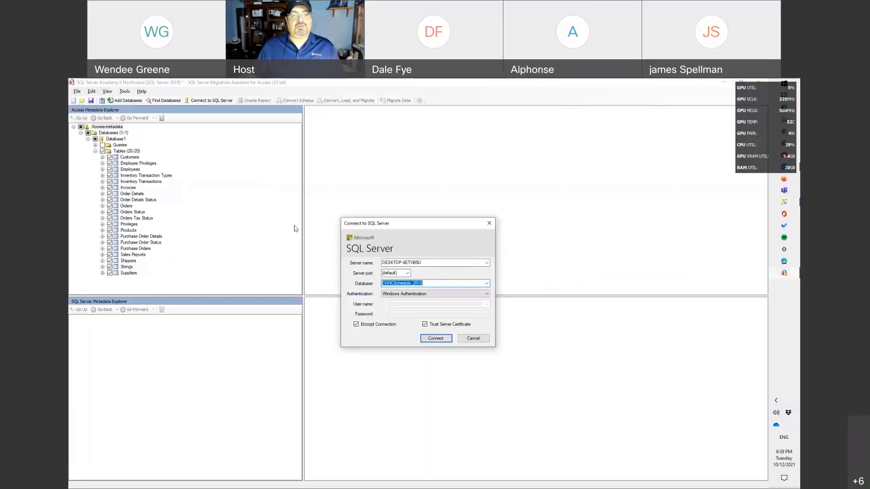
click(473, 339)
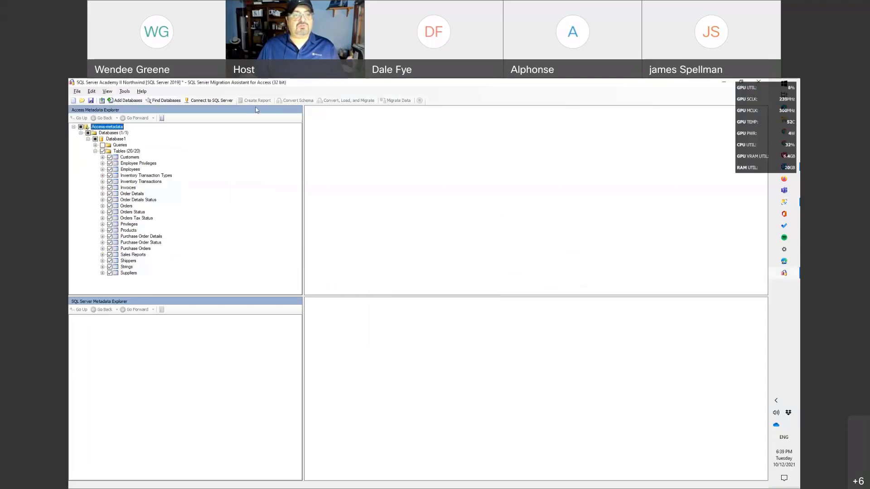
click(222, 106)
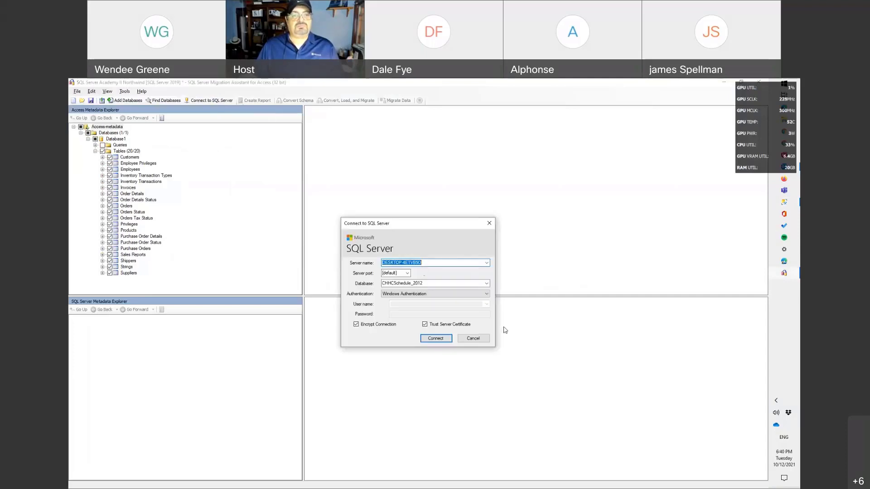
click(487, 286)
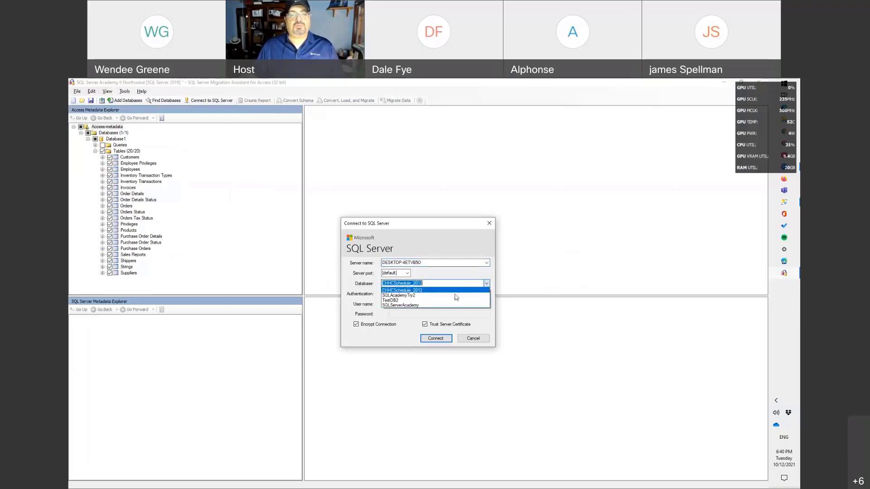
click(421, 296)
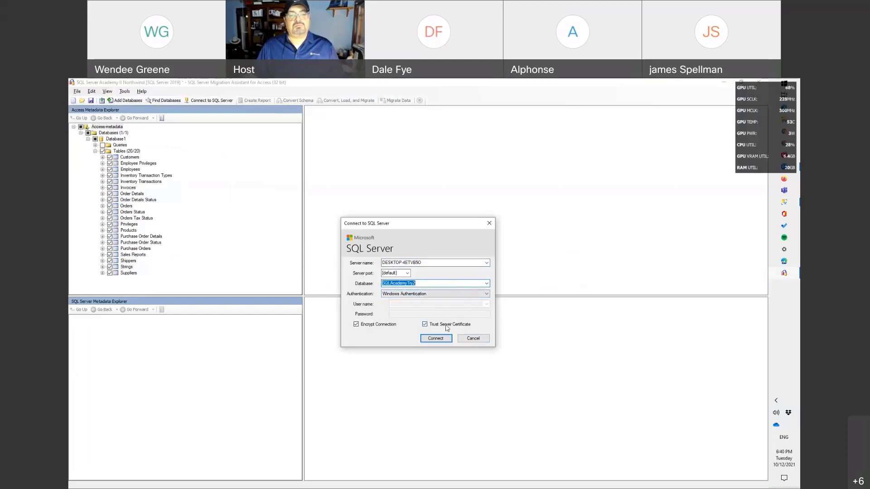
key(alt+Tab)
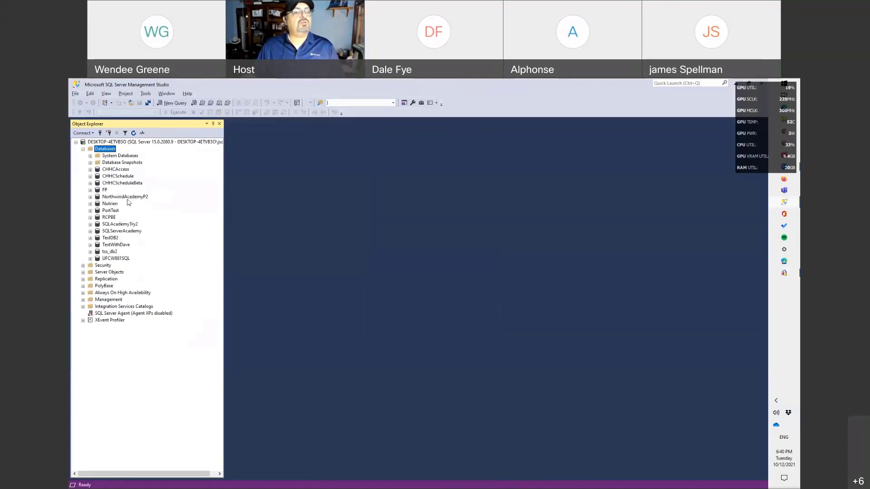
key(alt+Tab)
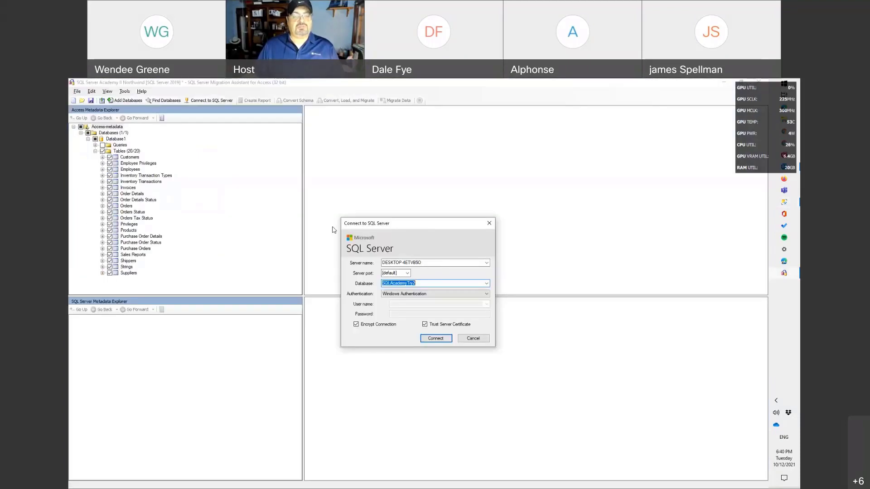
text(Northwind)
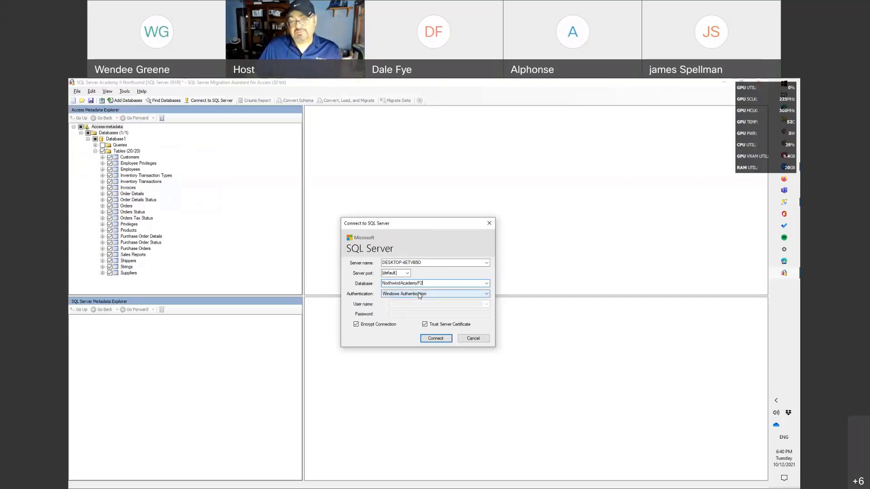
click(419, 296)
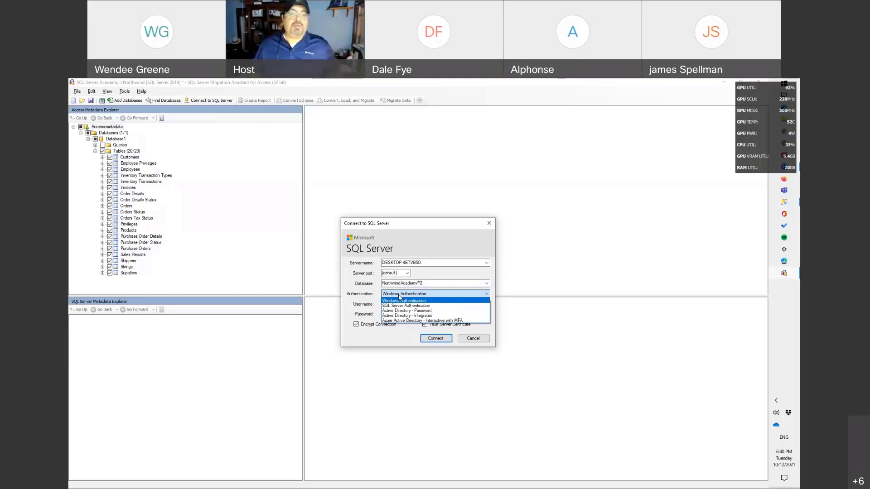
click(399, 297)
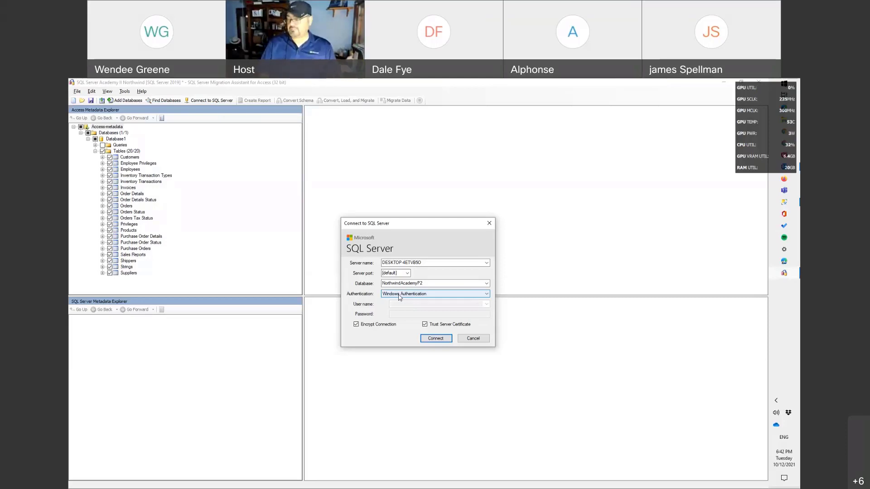
click(437, 340)
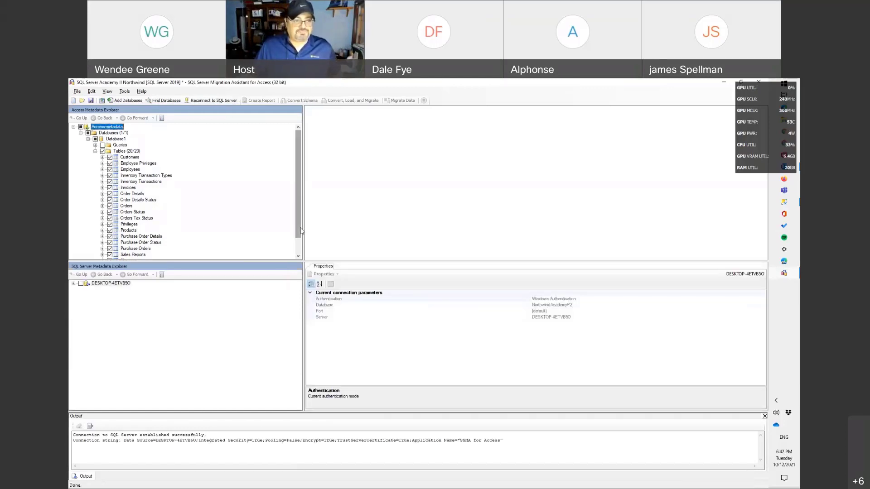
Step: Expand the server's databases in the SQL Server metadata and include NorthwindAcademyP2 as the target
click(73, 284)
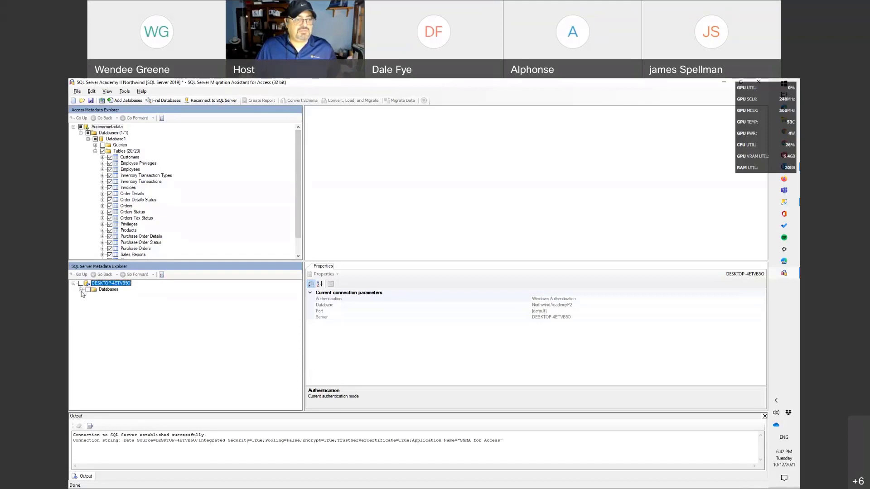
click(81, 291)
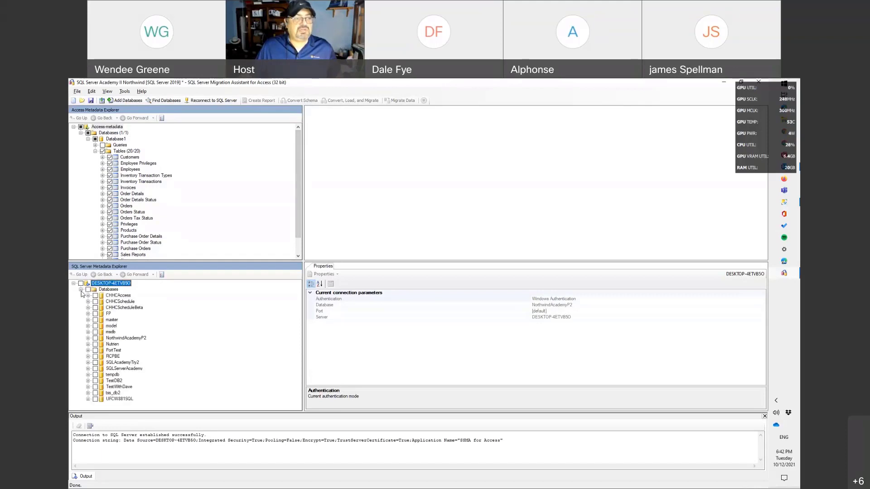
click(95, 339)
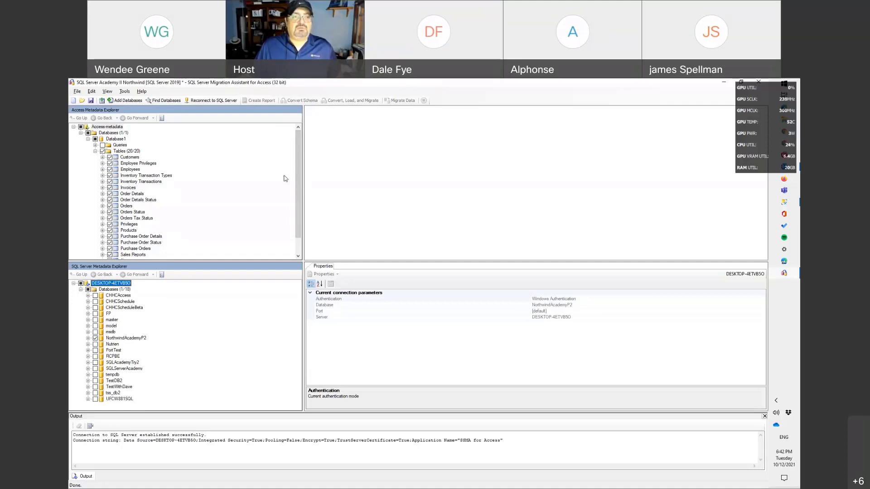
Step: Create a conversion assessment report for the Access database Database1 and open it in a maximized Google Chrome window
right_click(111, 142)
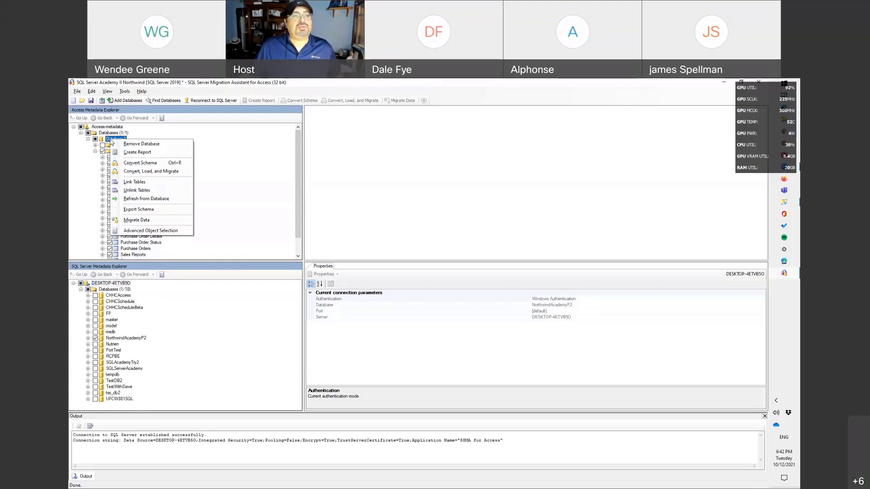
click(149, 152)
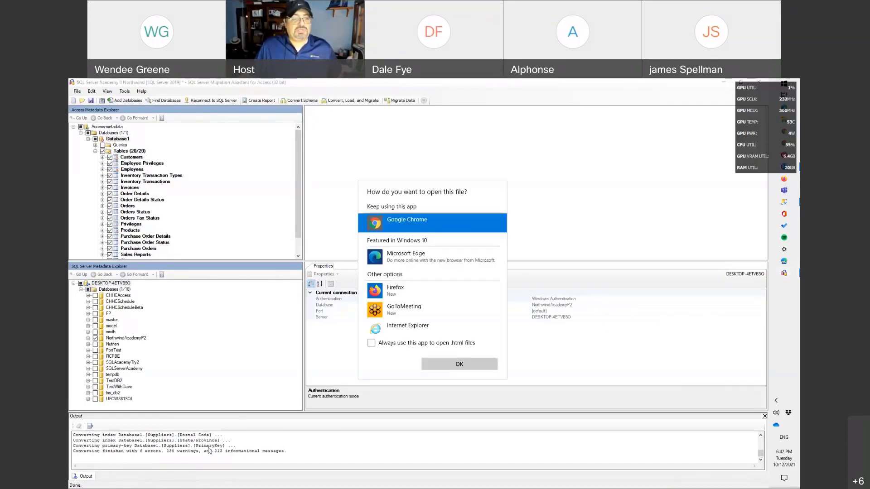
click(451, 368)
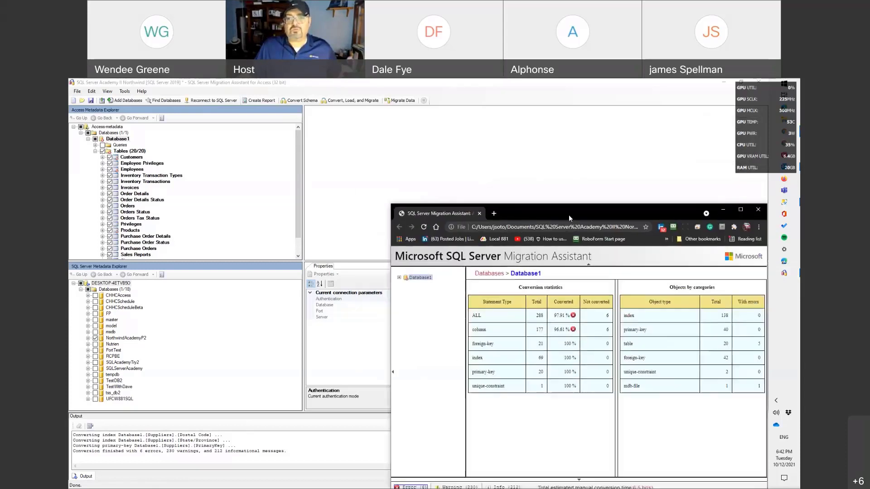
drag(569, 215, 433, 155)
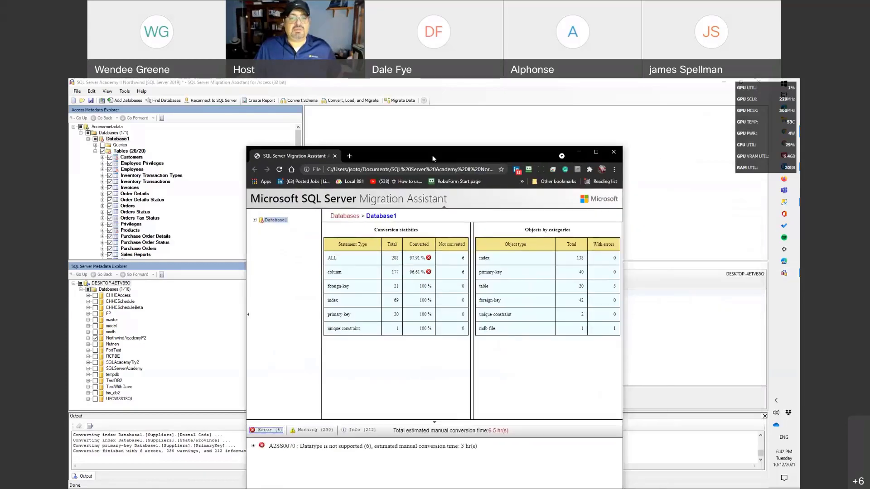
double_click(432, 155)
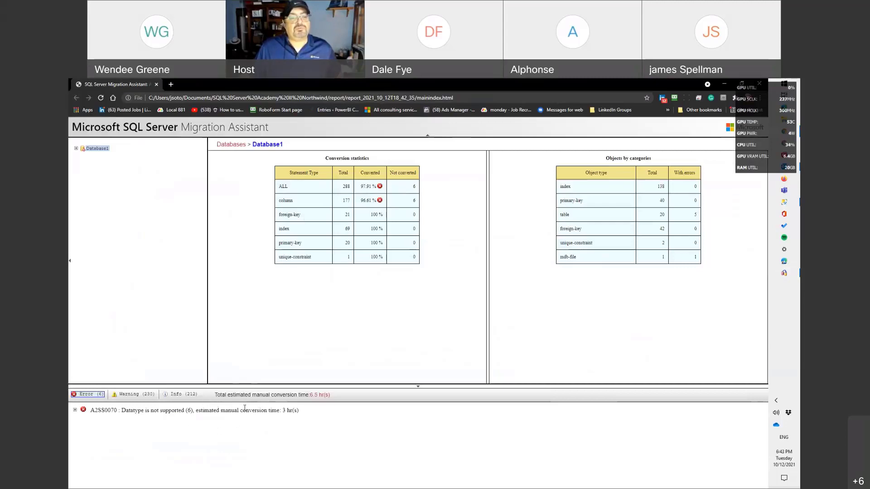
Step: Examine the report's unsupported datatype errors, nullable primary key warnings and informational messages, and return to SQL Server Migration Assistant
click(75, 410)
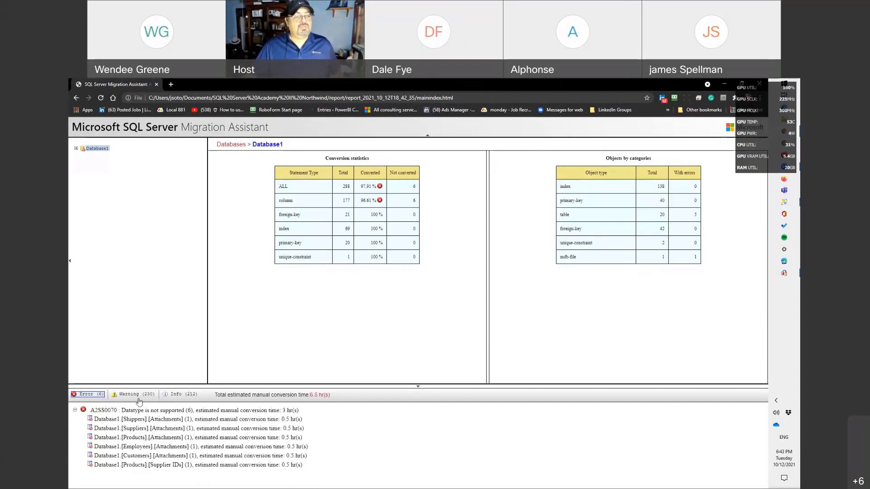
click(132, 395)
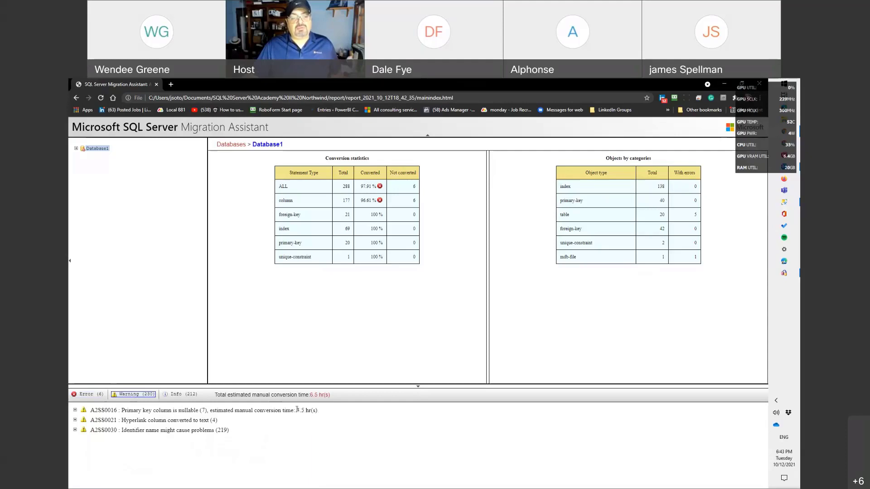
drag(297, 410, 312, 410)
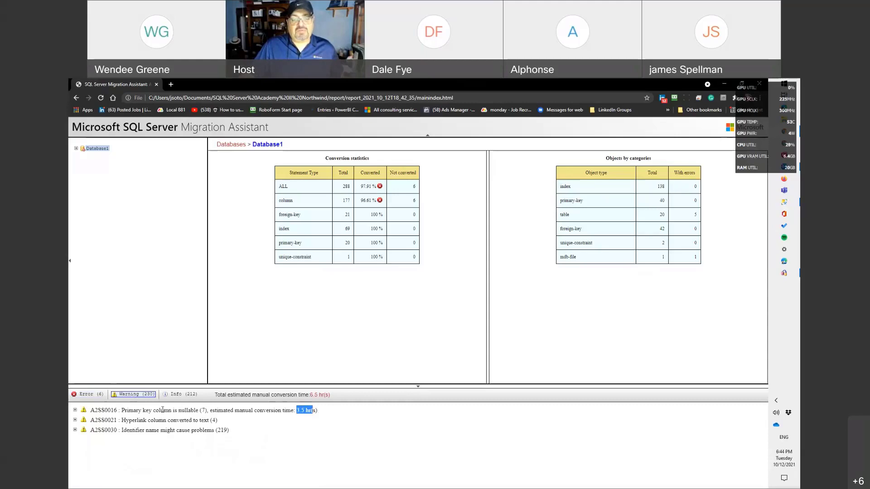
click(75, 412)
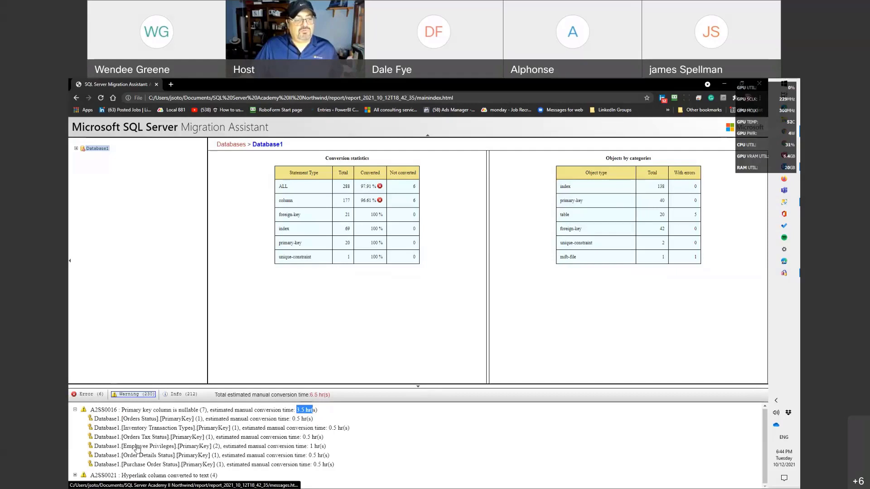
click(179, 398)
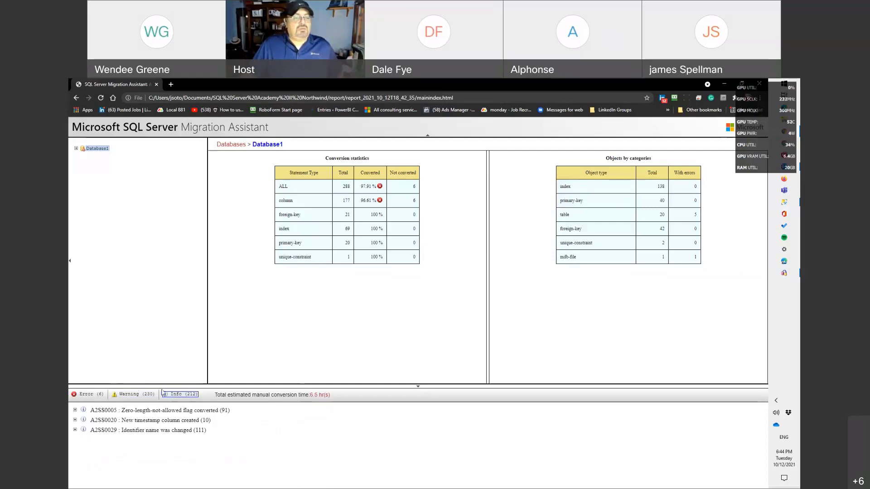
click(88, 395)
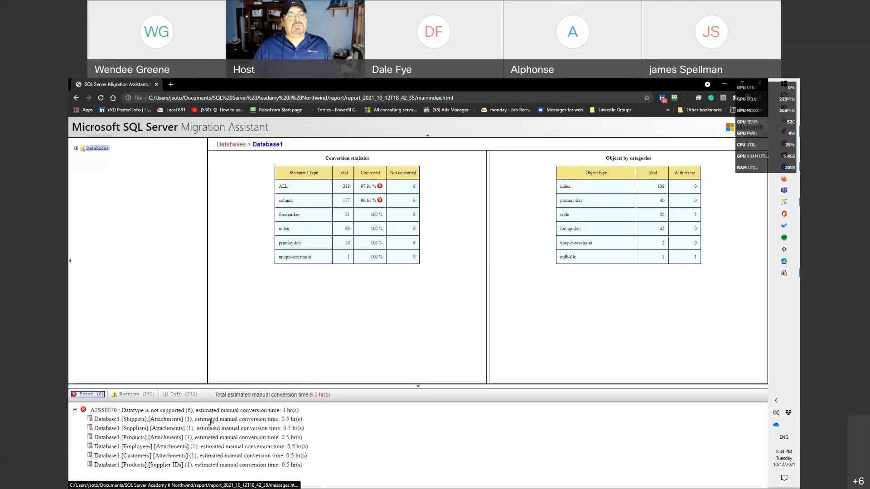
key(alt+Tab)
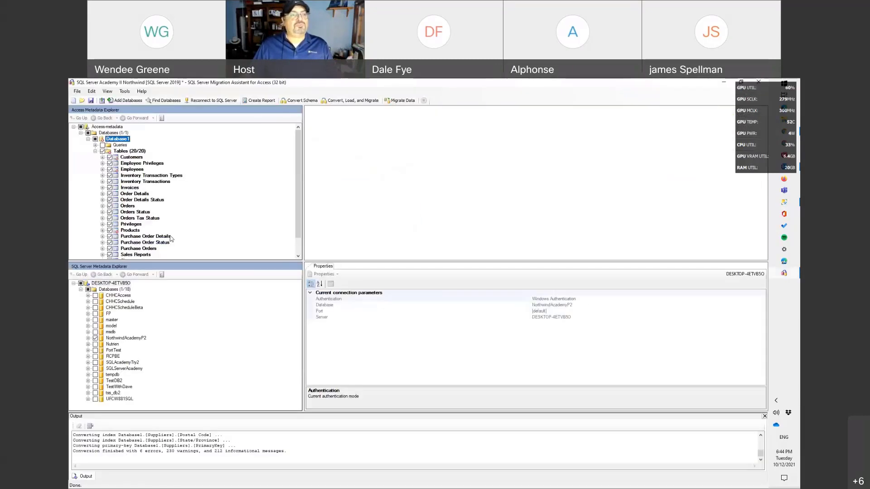
Step: Examine the column names and data types of the Shippers table in the Access metadata, including its ATTACHMENTS column
scroll(145, 239, down, 1)
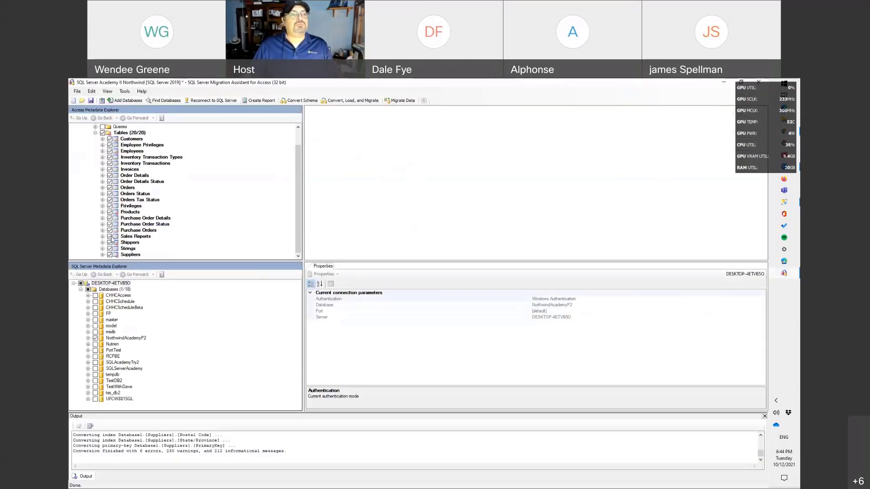
click(103, 242)
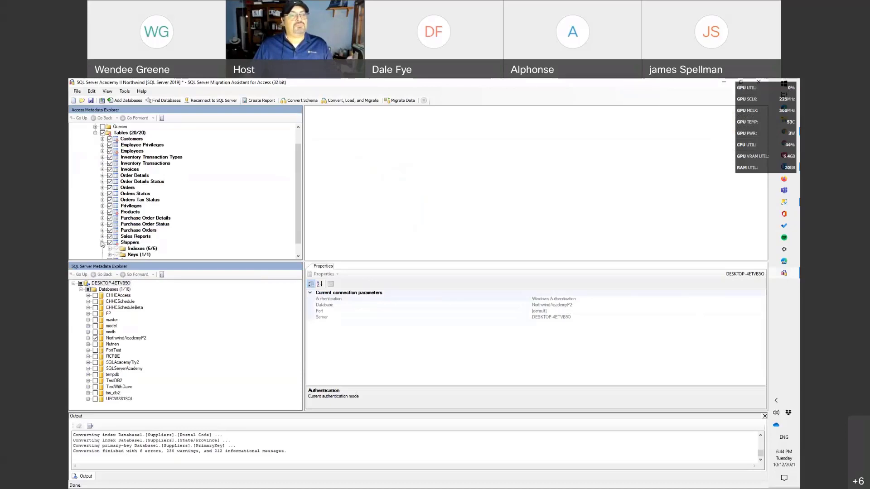
scroll(163, 240, down, 1)
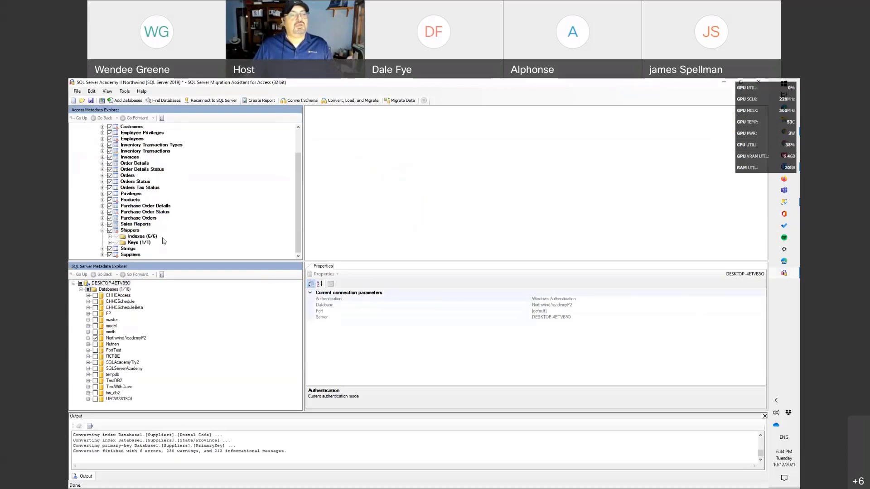
click(129, 231)
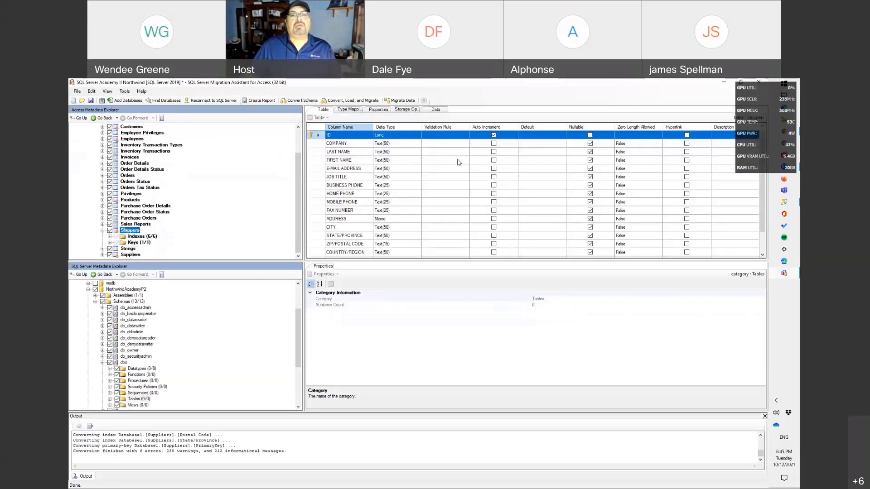
scroll(459, 163, down, 1)
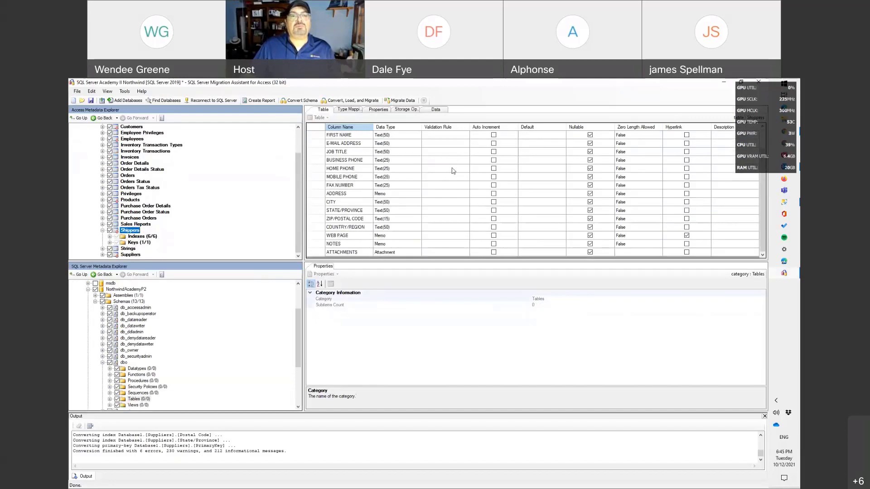
click(340, 253)
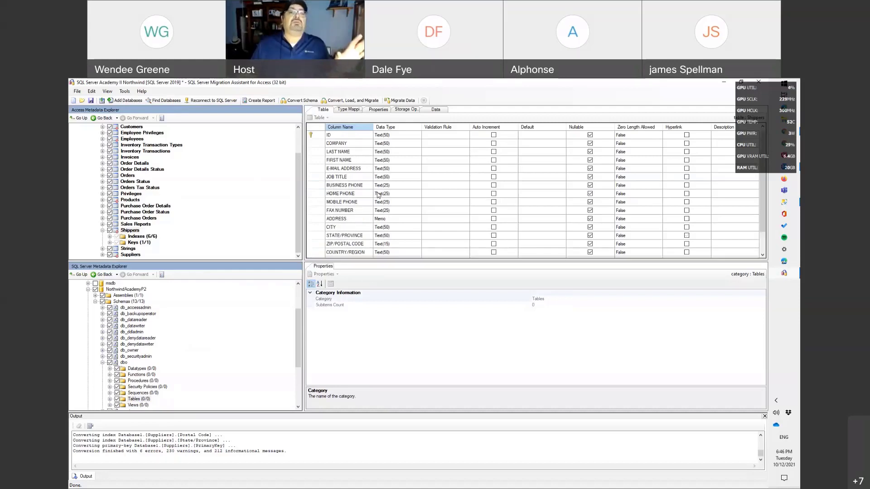
scroll(379, 195, up, 1)
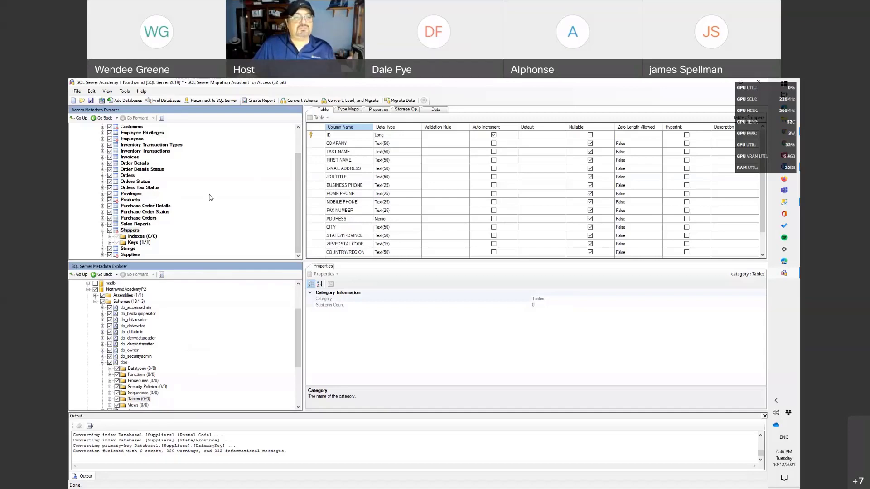
Step: Convert, load, and migrate the Access database Database1, expanding the tables to synchronize and accepting the synchronization with the target database
scroll(299, 140, up, 2)
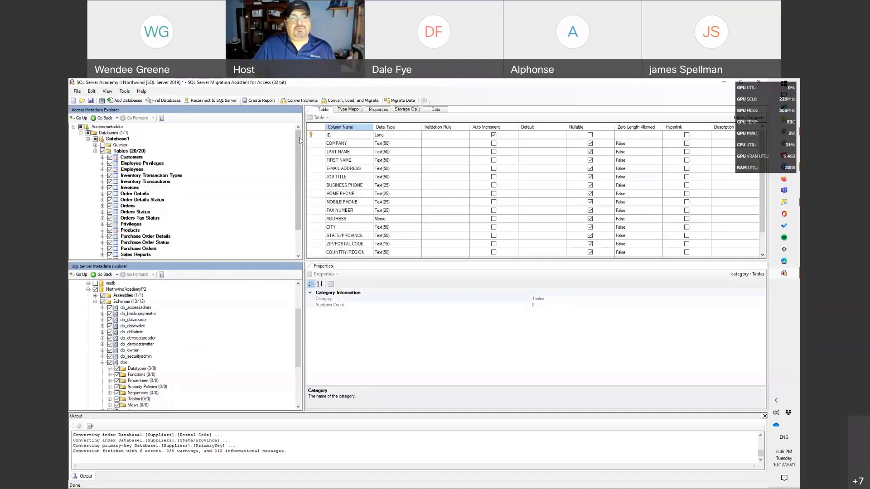
right_click(109, 140)
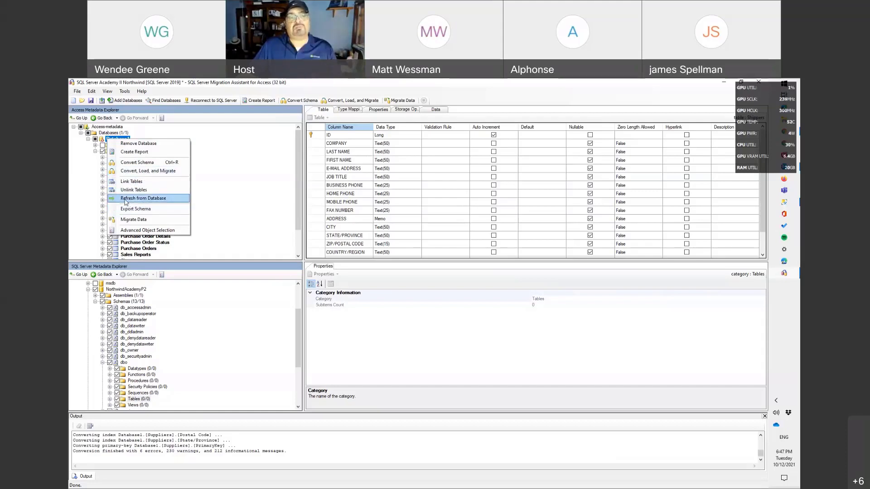
click(140, 171)
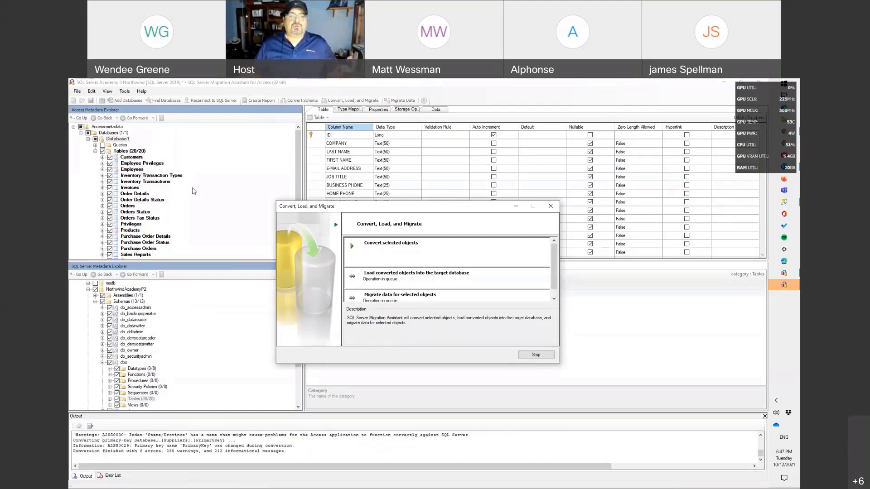
click(304, 259)
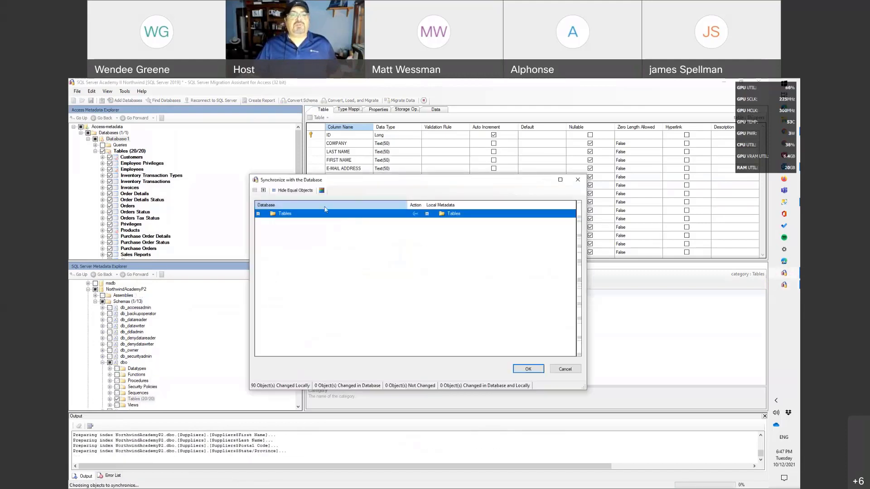
click(257, 214)
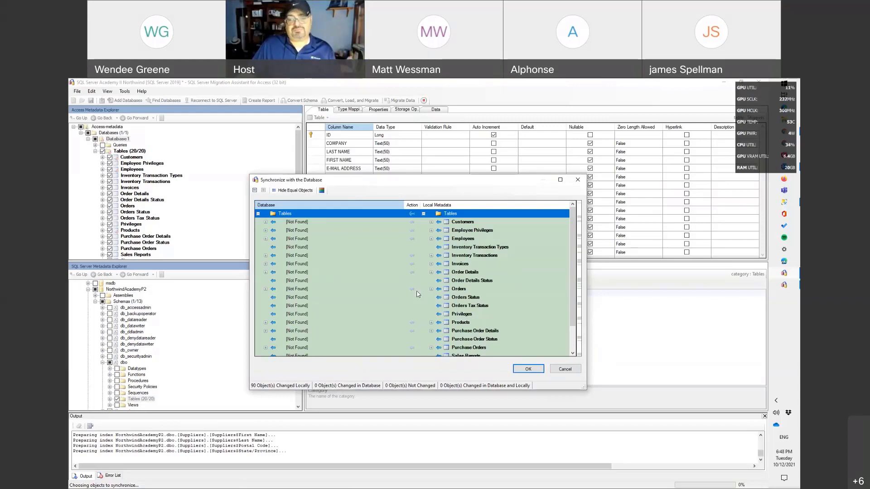
click(528, 369)
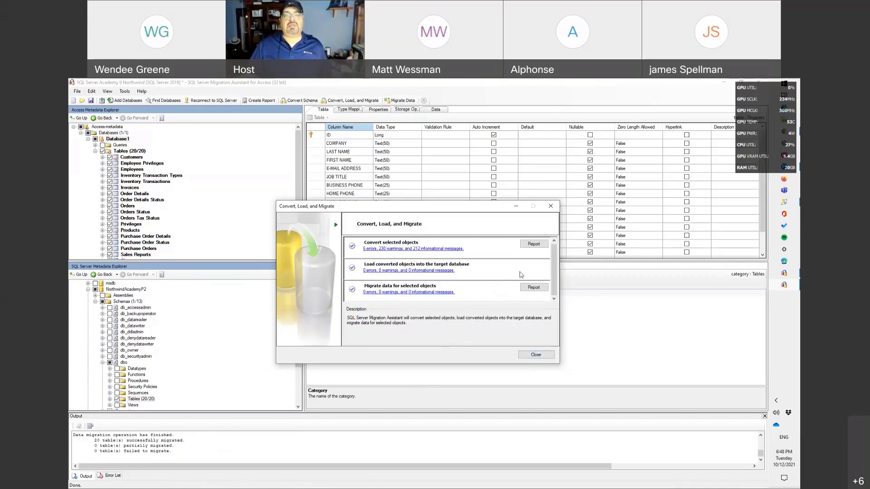
Step: Examine the conversion report's statistics and the columns with unsupported datatypes, and close the migration summary
click(534, 245)
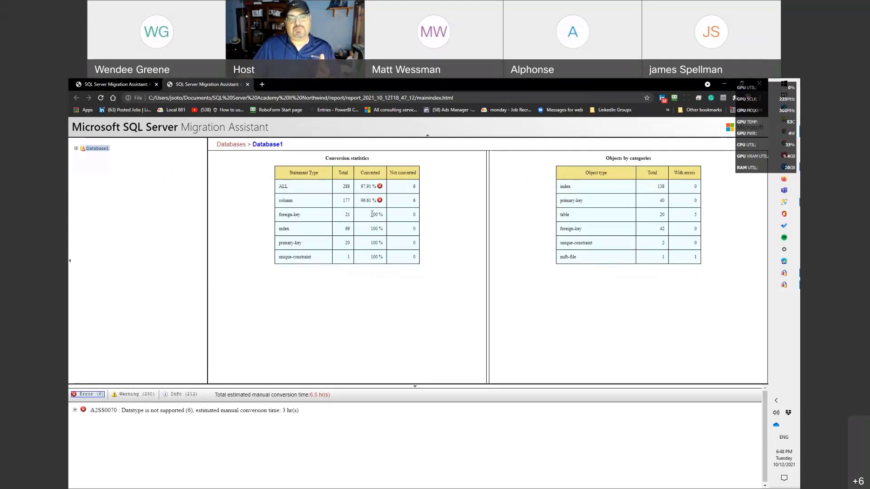
drag(371, 214, 391, 217)
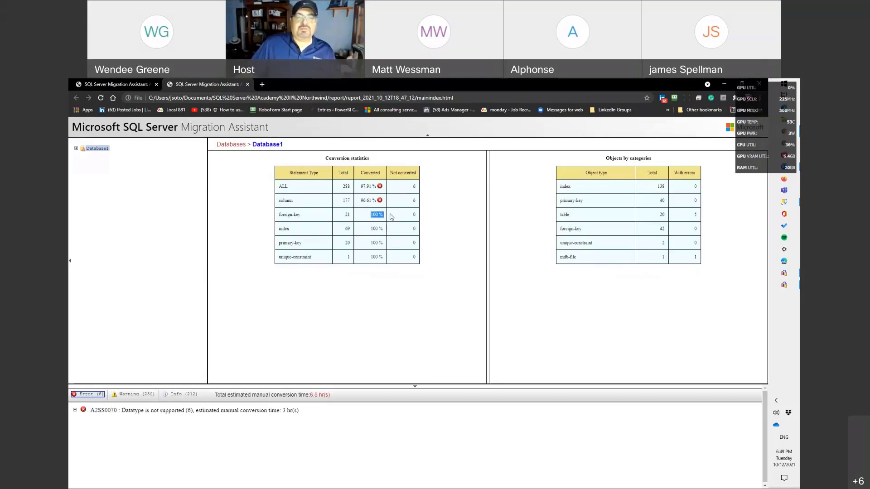
click(391, 217)
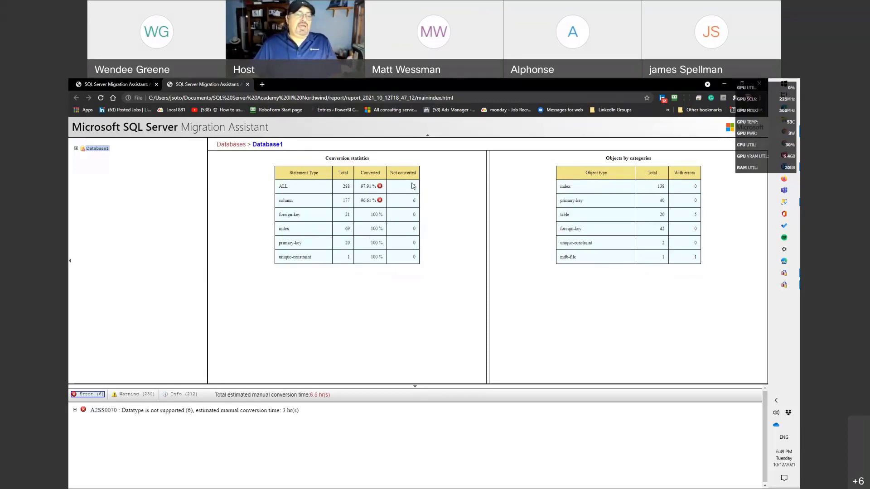
click(75, 410)
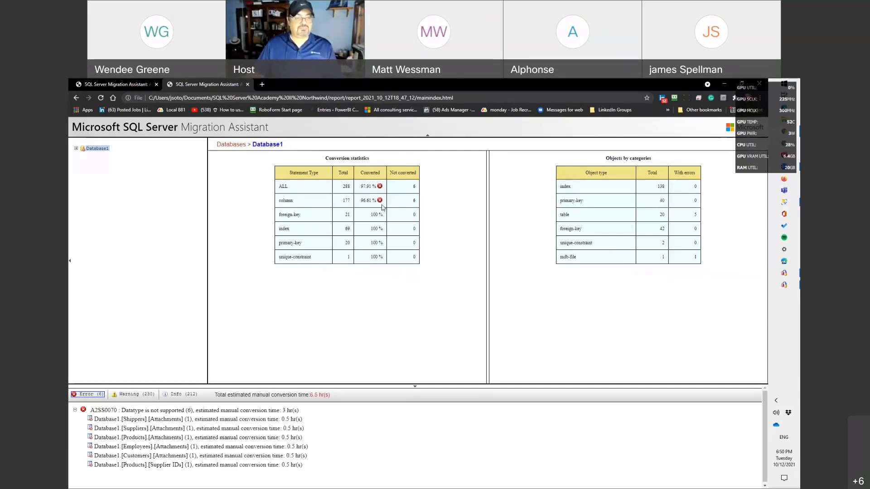
key(alt+Tab)
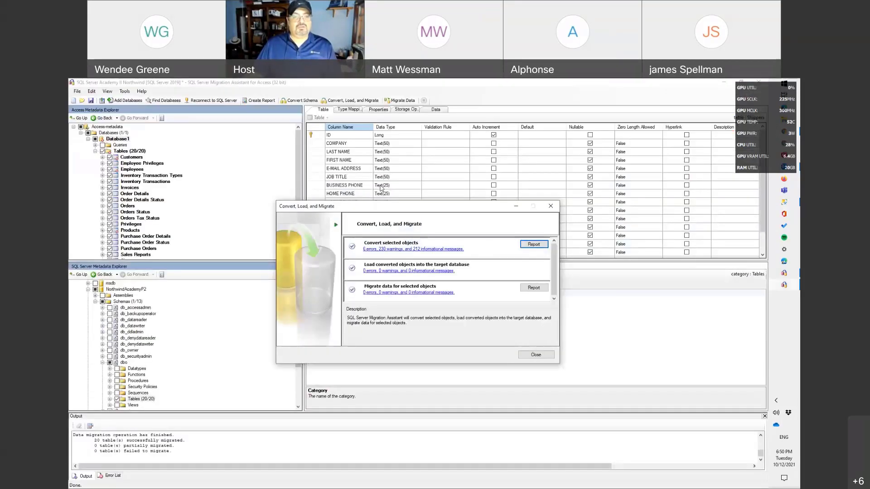
click(536, 355)
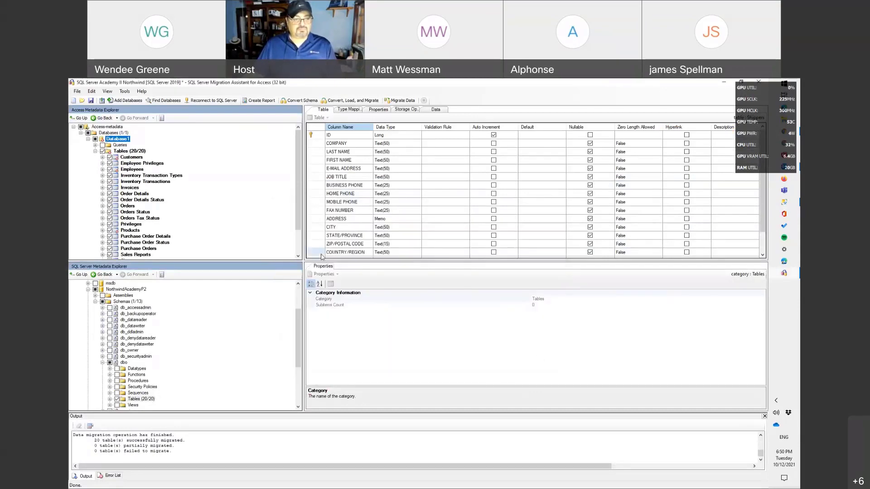
Step: Switch to SQL Server Management Studio, refresh NorthwindAcademyP2 and list its migrated tables
key(alt+Tab)
key(alt+Tab)
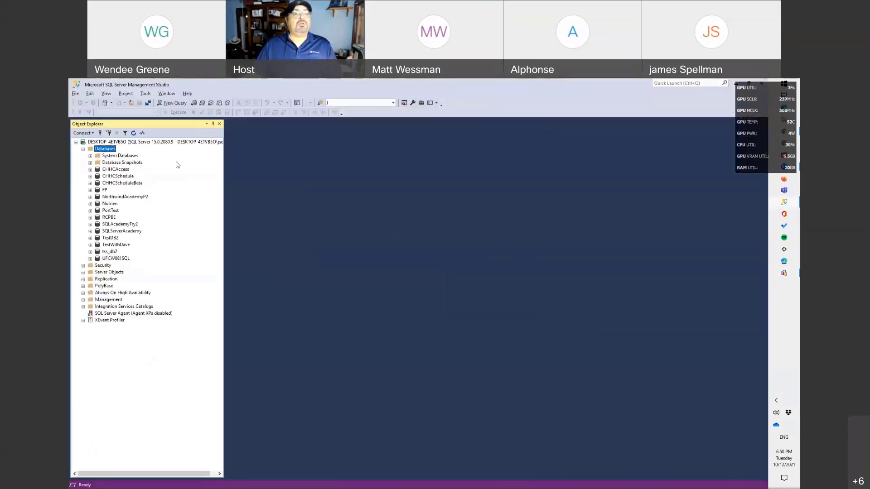
right_click(115, 200)
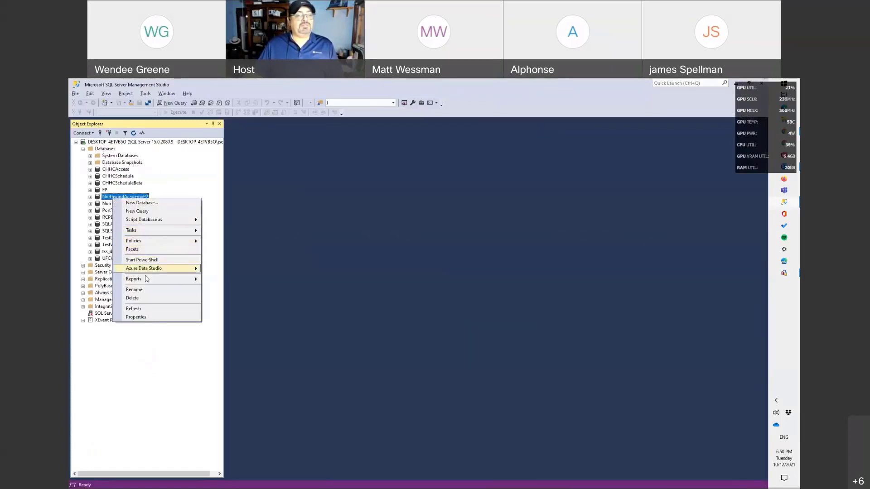
click(136, 306)
click(90, 197)
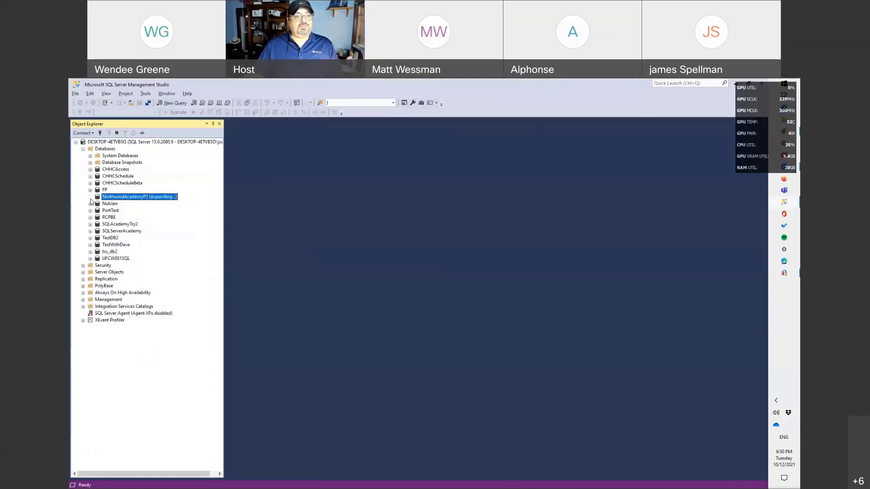
click(97, 211)
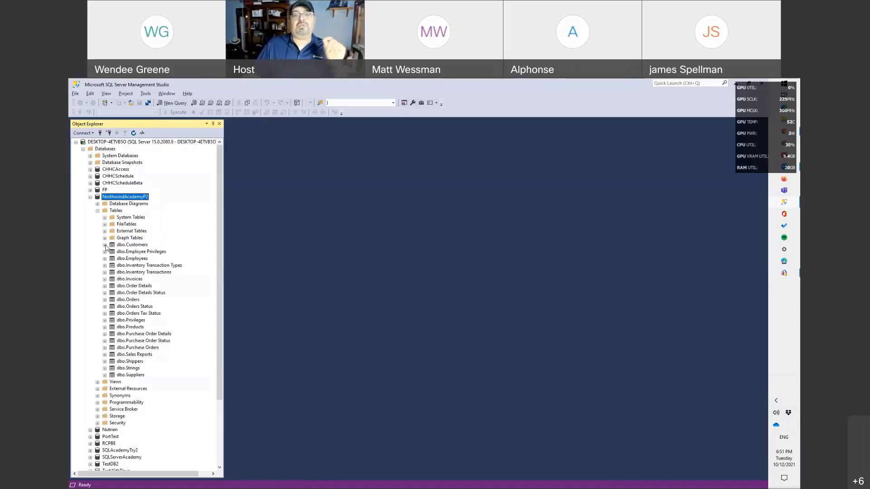
Step: Return to SQL Server Migration Assistant and review the Migration and Conversion options in the default project settings
key(alt+Tab)
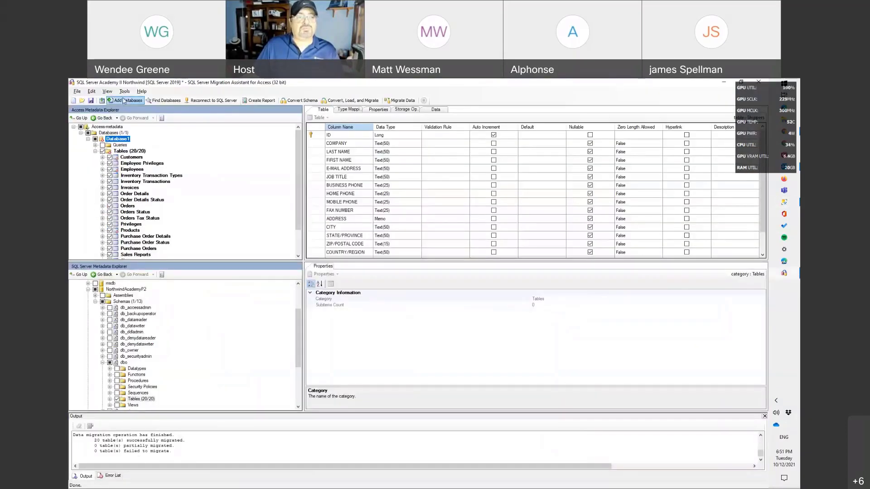
click(124, 91)
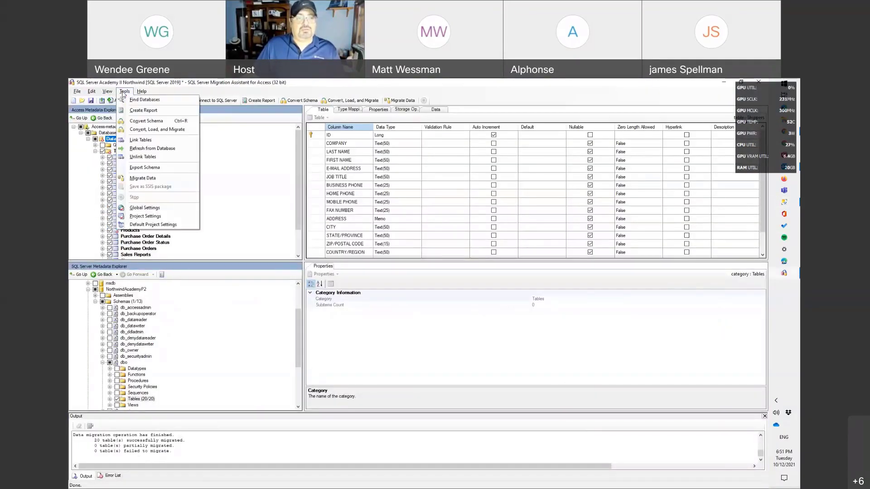
click(152, 225)
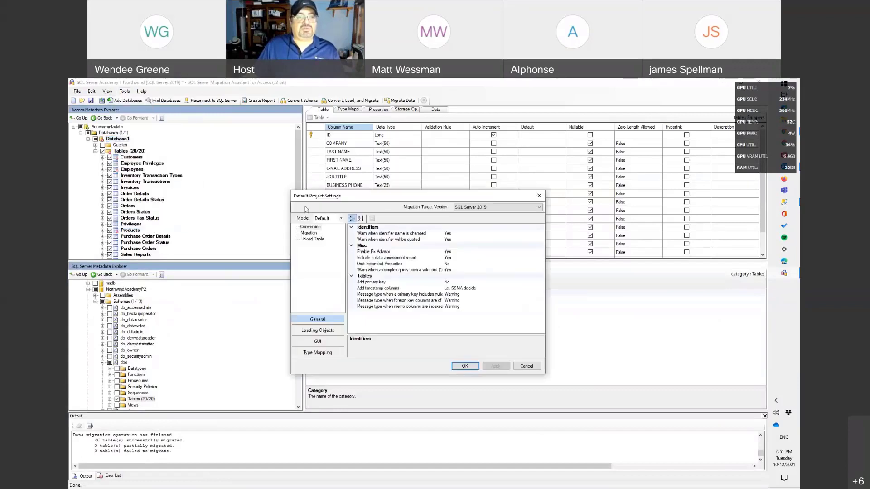
click(309, 233)
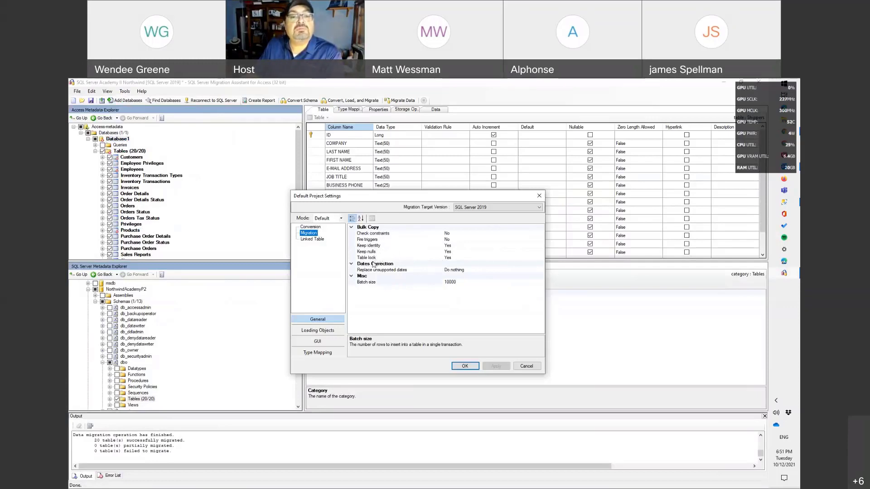
click(310, 227)
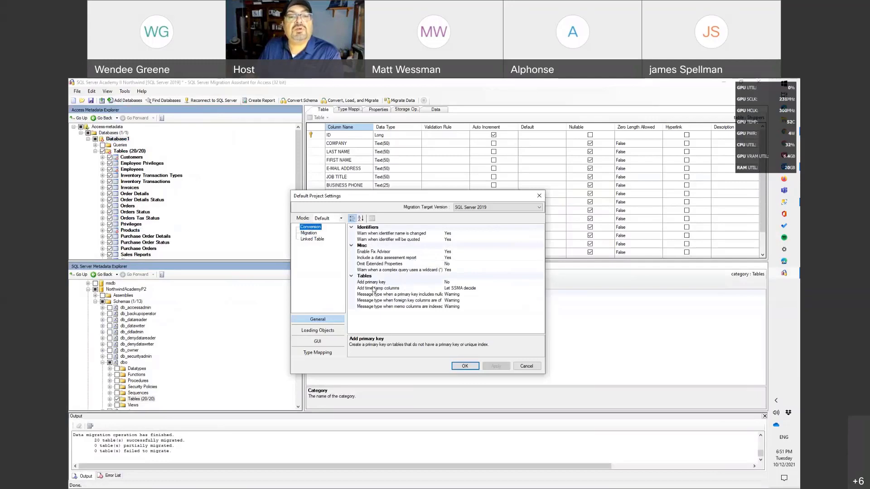
Step: Try setting Add primary key to Yes in the default conversion settings, and discard the change
click(461, 282)
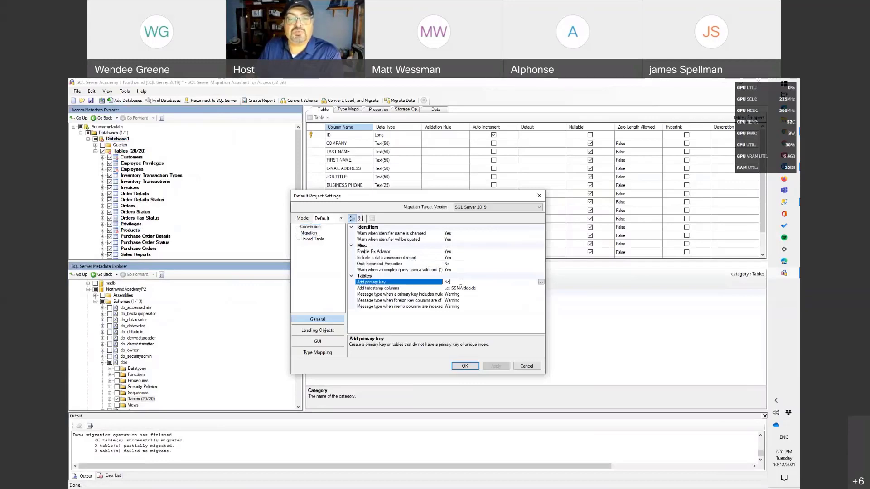
click(541, 282)
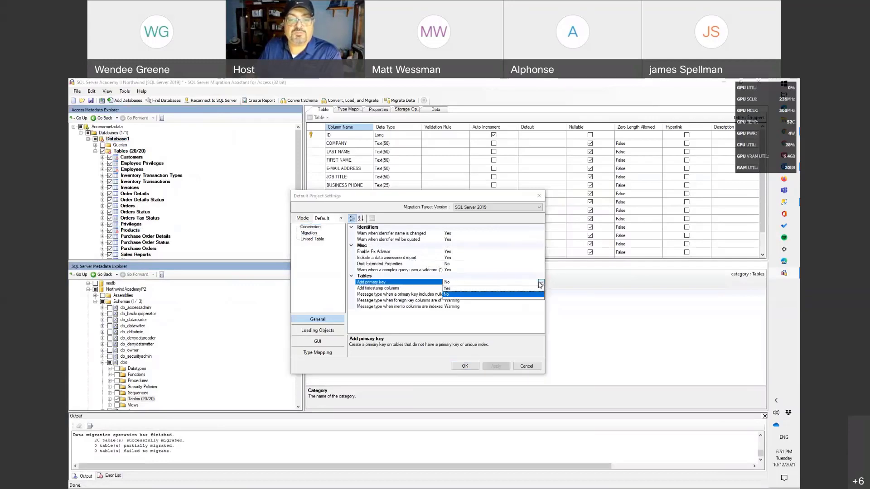
click(496, 289)
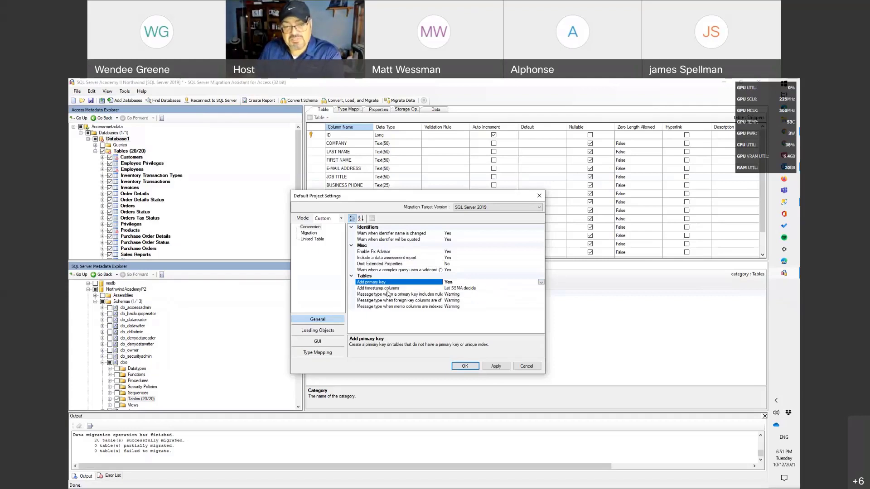
click(529, 367)
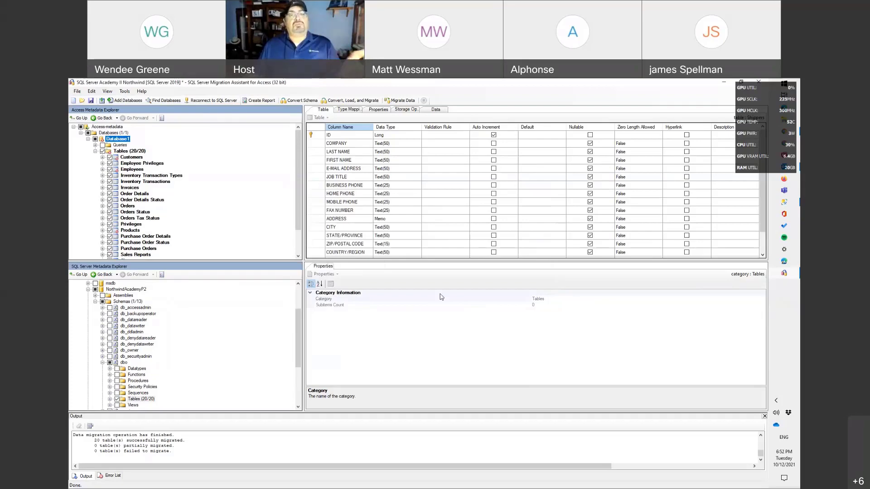
Step: Switch back to SQL Server Management Studio and list the columns of the migrated dbo.Customers table
key(alt+Tab)
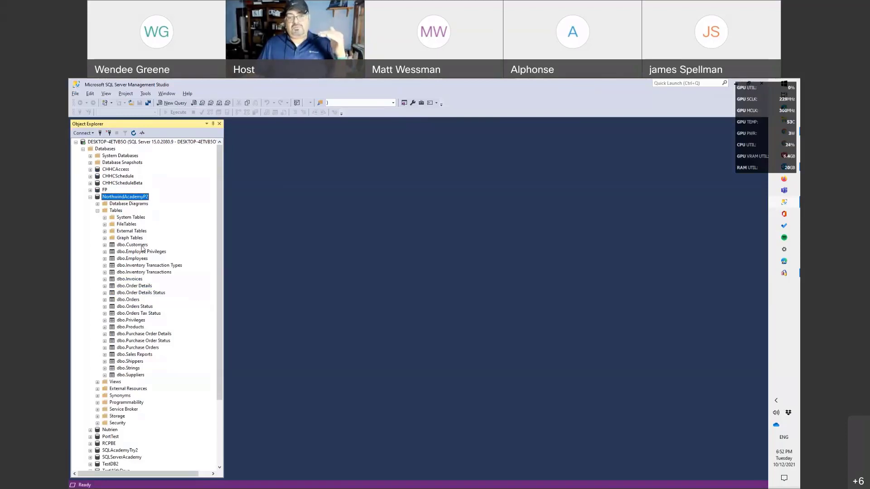
click(105, 245)
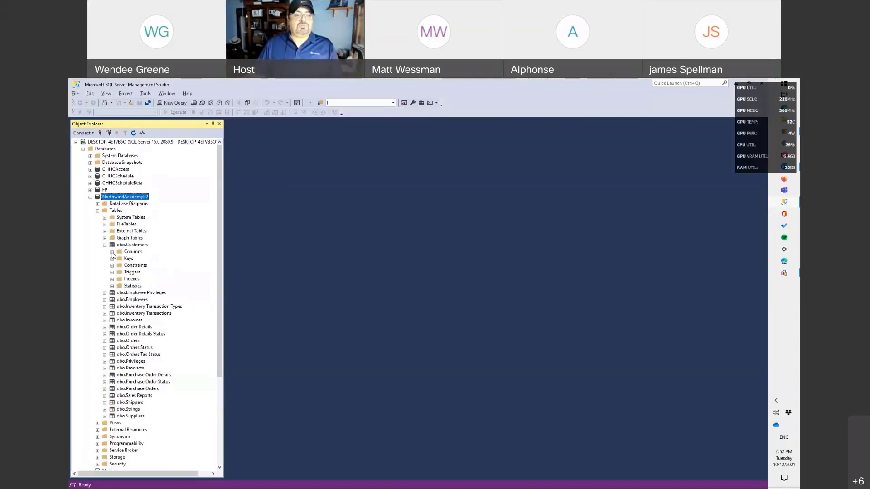
click(113, 253)
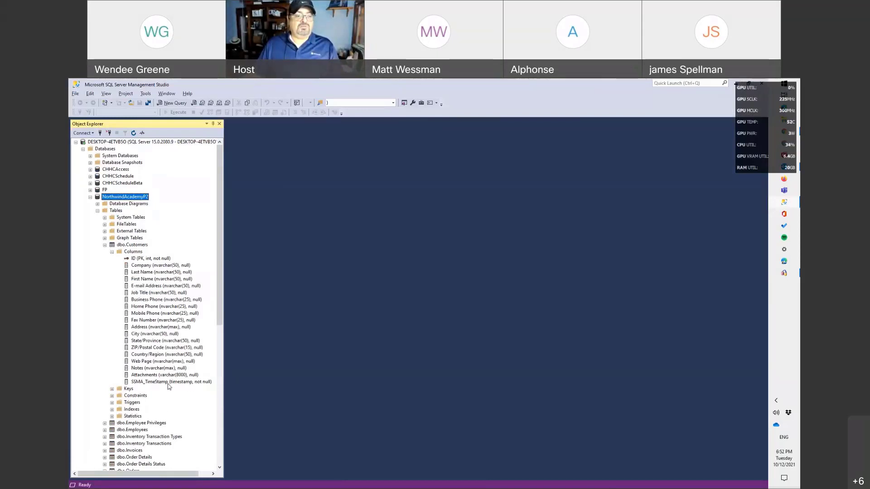
Step: Highlight the SSMA_TimeStamp column of dbo.Customers and collapse that table's details
click(183, 383)
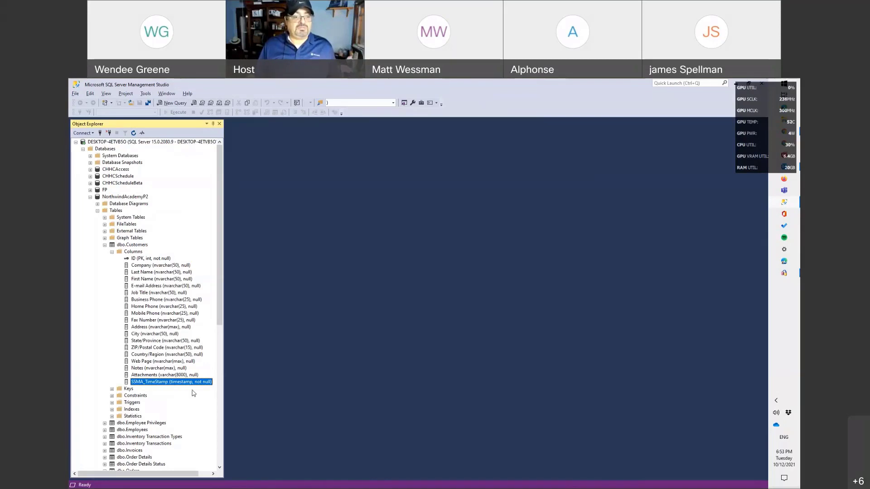
click(104, 246)
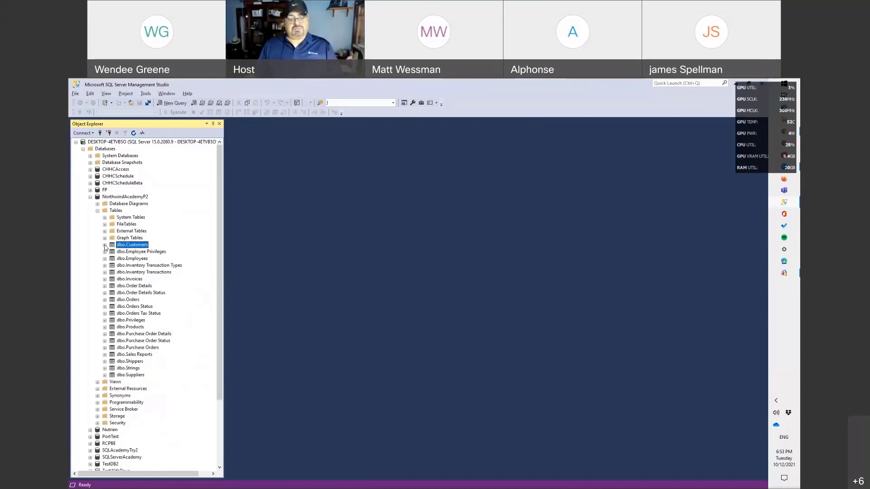
Step: Switch to SQL Server Migration Assistant and link all Database1 tables to SQL Server, logging in with Windows Integrated authentication
key(alt+Tab)
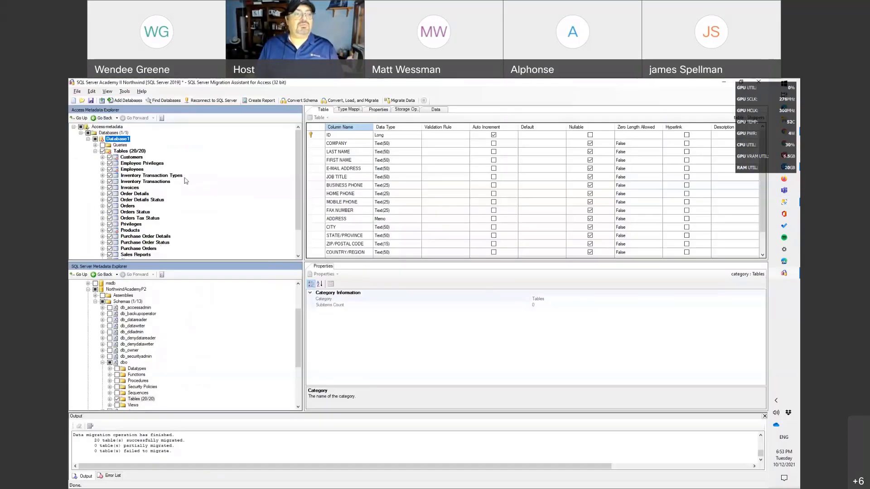
right_click(127, 152)
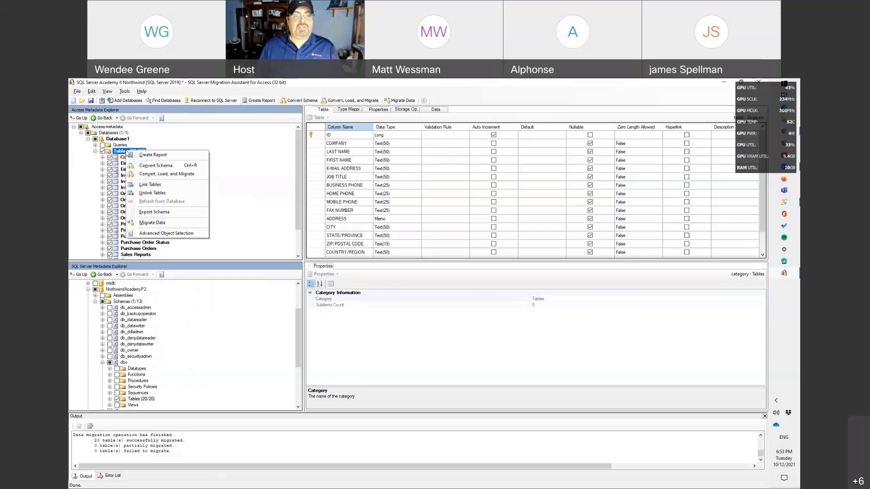
click(161, 189)
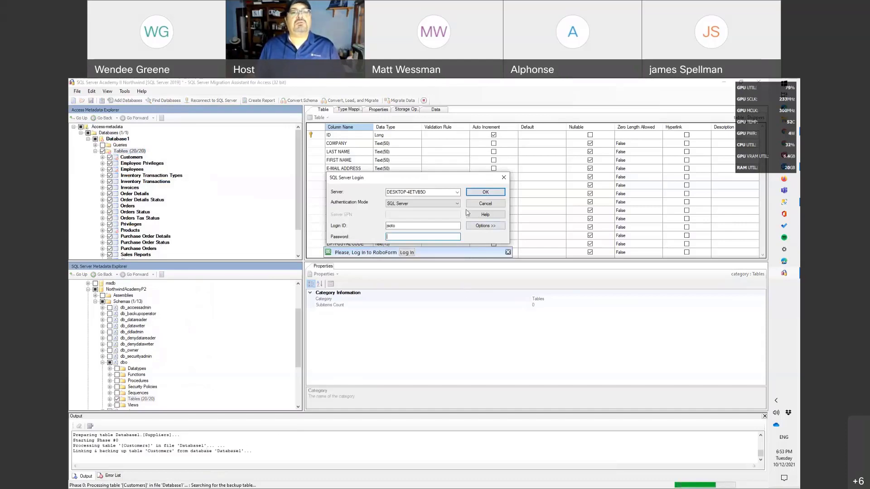
click(407, 205)
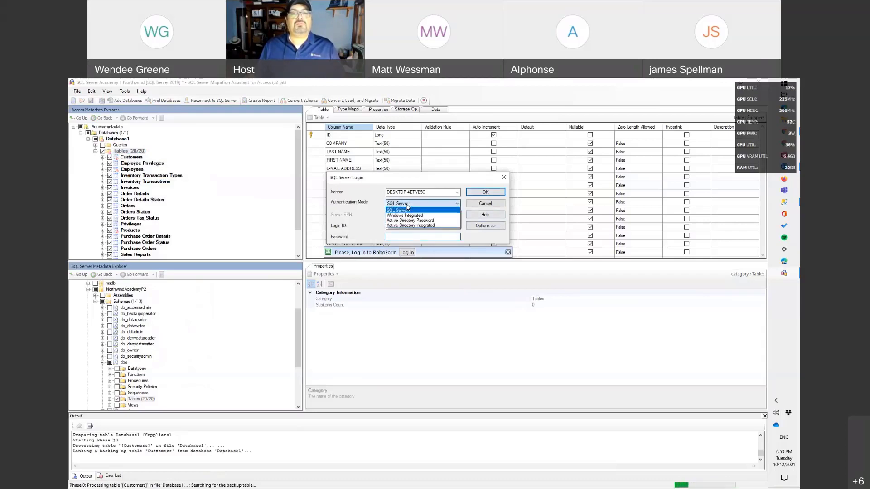
click(407, 216)
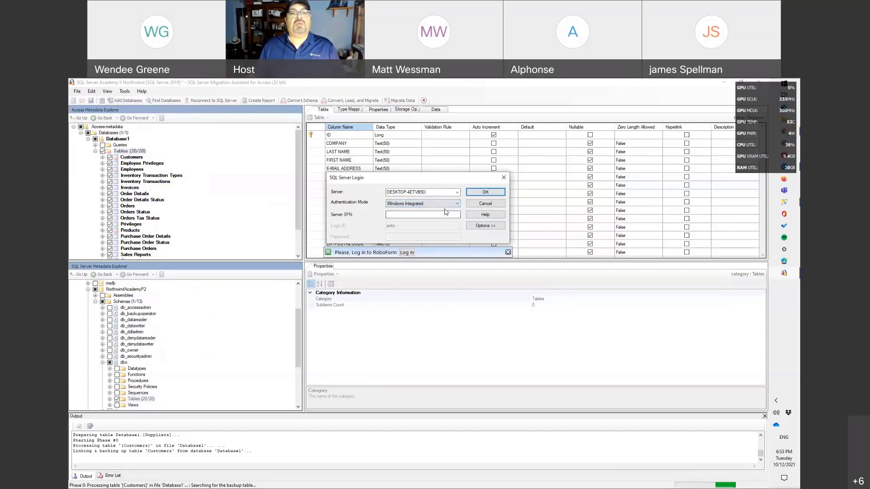
click(481, 194)
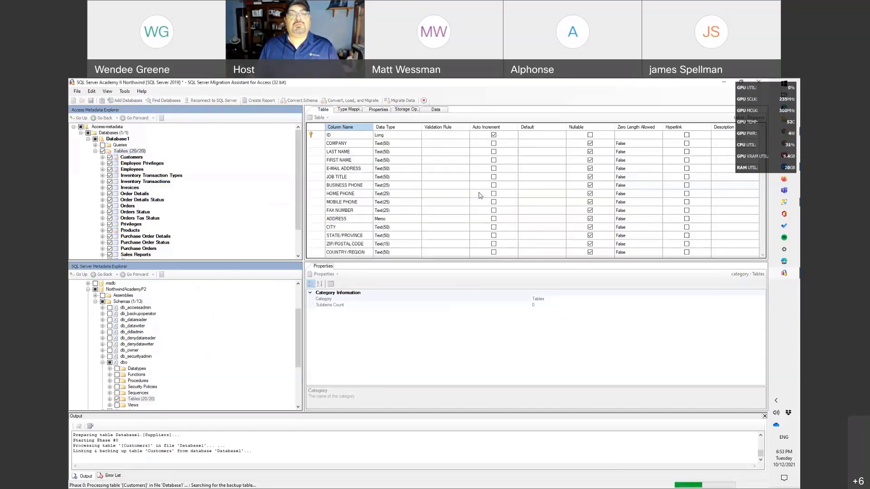
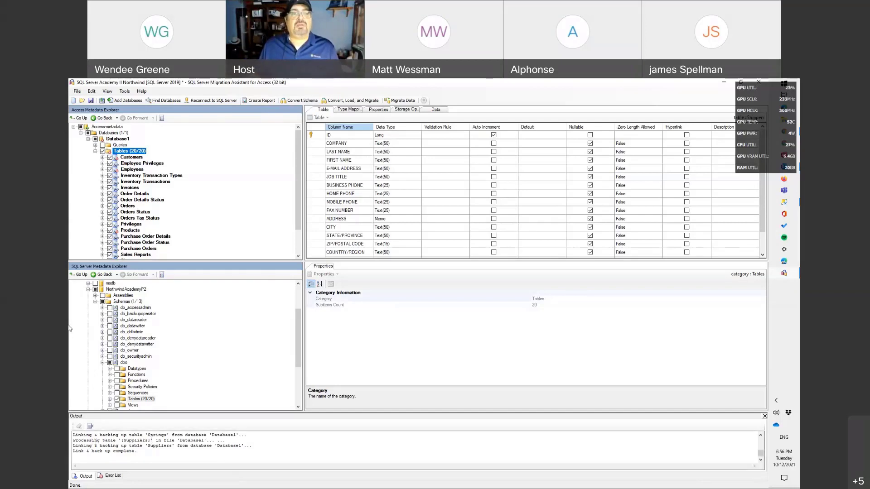
Step: Save the migration project including the metadata of Database1, and close SQL Server Migration Assistant
click(92, 101)
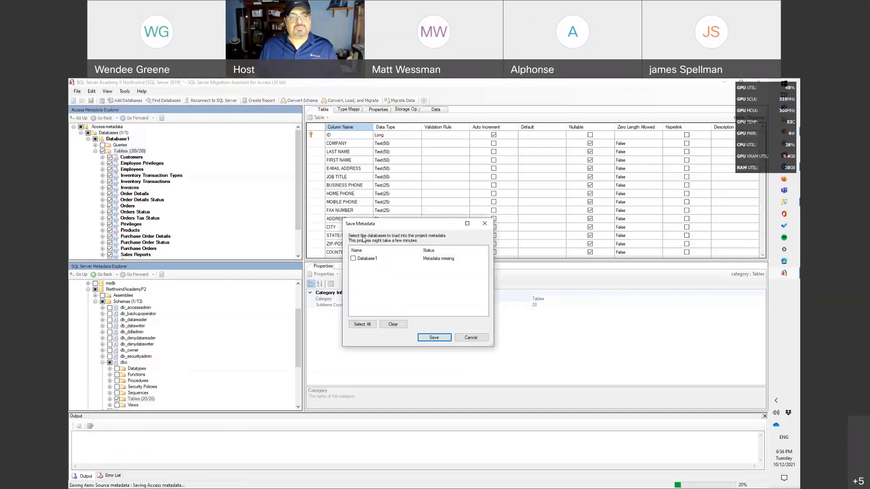
click(353, 260)
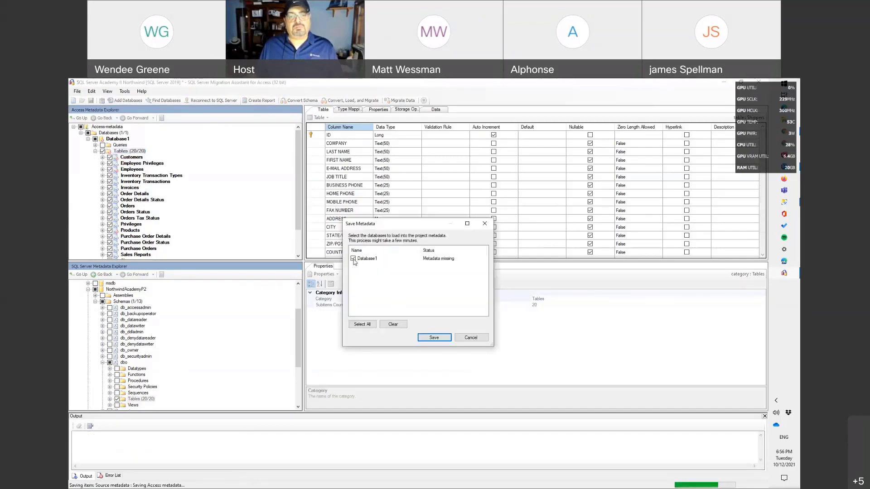
click(434, 338)
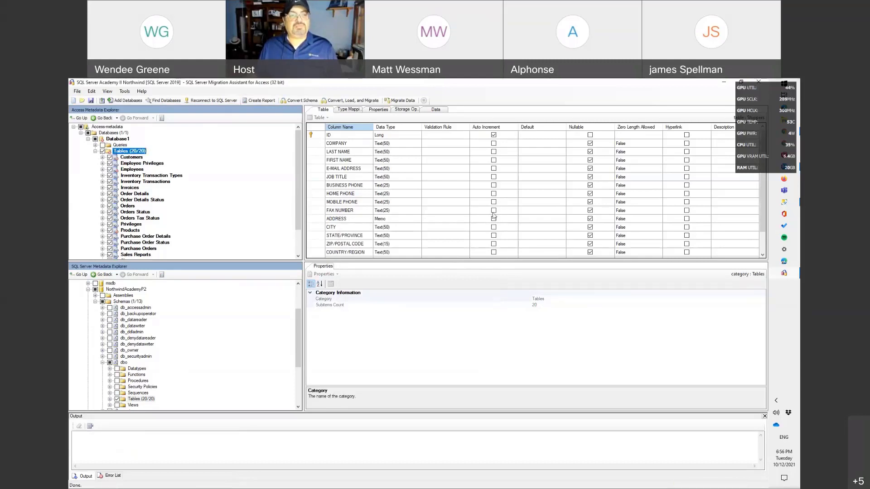
click(758, 83)
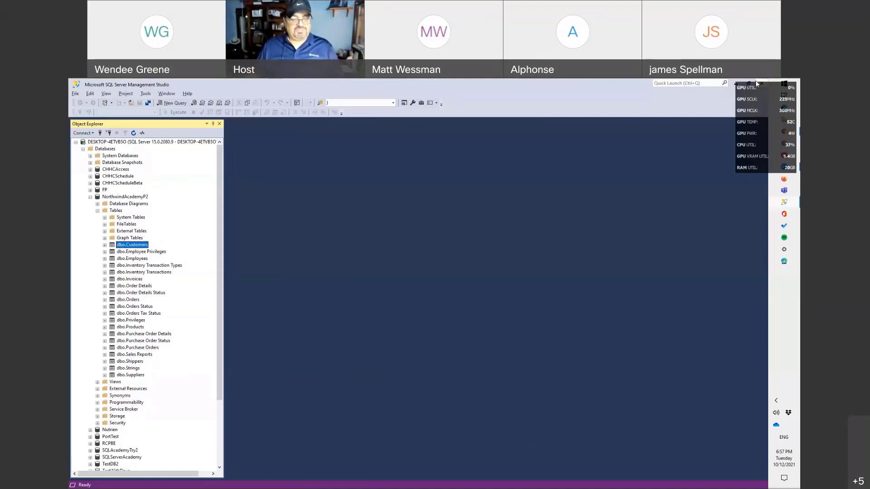
Step: Move the SQL Server Management Studio window from virtual desktop 1 to Desktop 2
key(super+Tab)
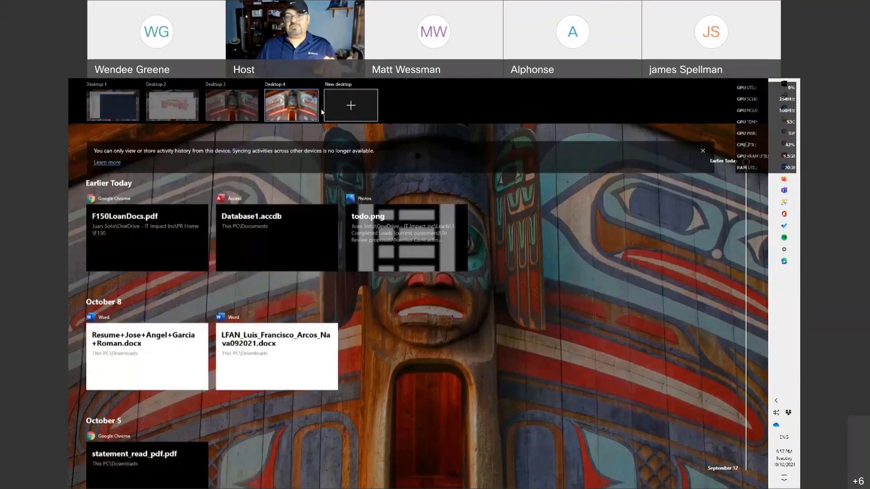
mouse_move(179, 120)
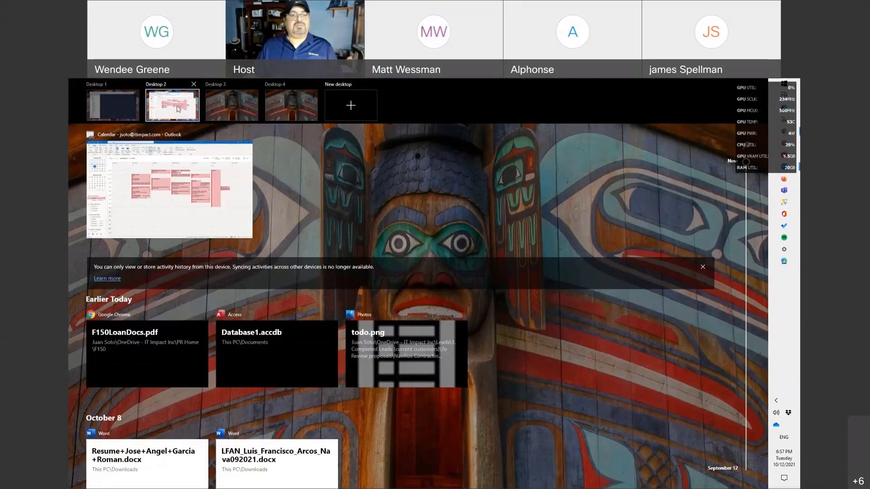
mouse_move(119, 102)
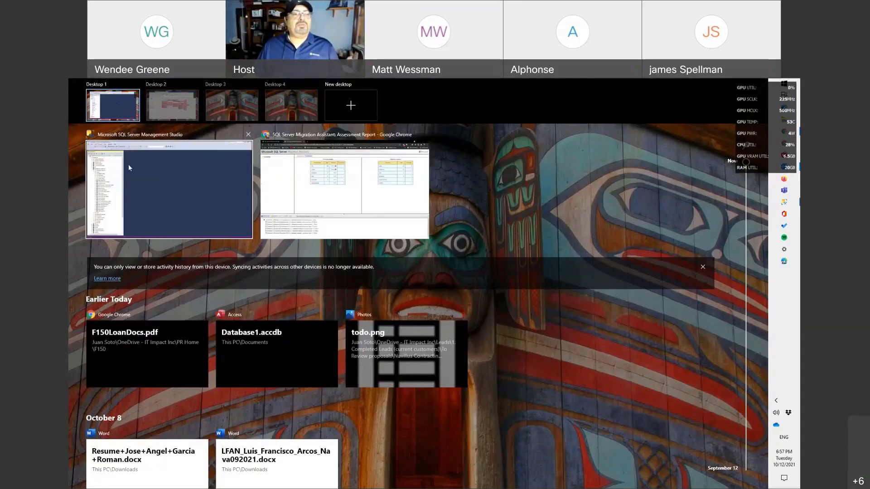
drag(131, 167, 161, 98)
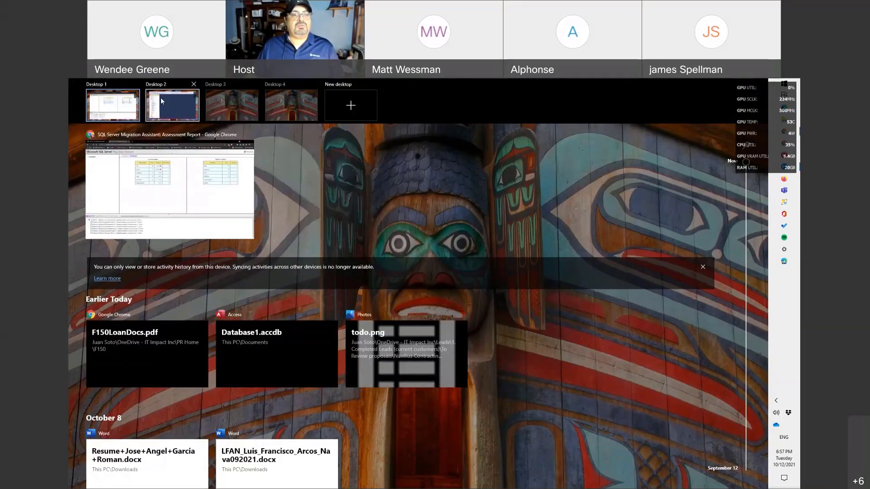
click(121, 109)
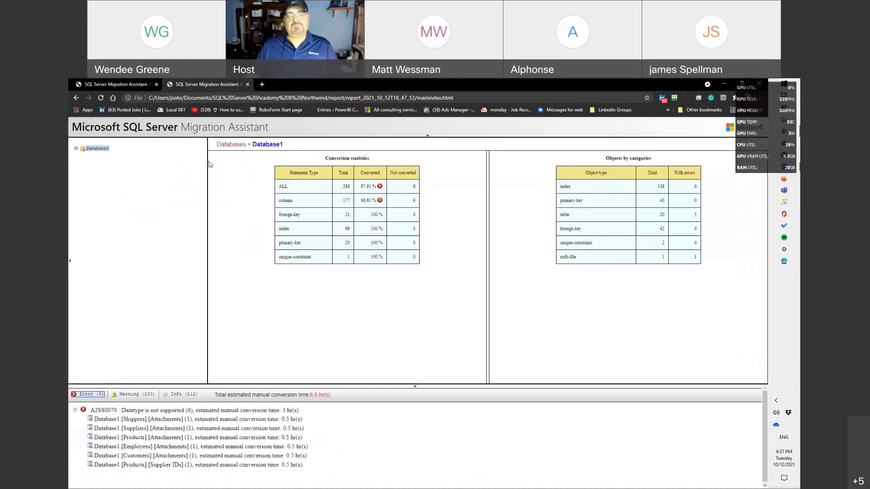
key(alt+Tab)
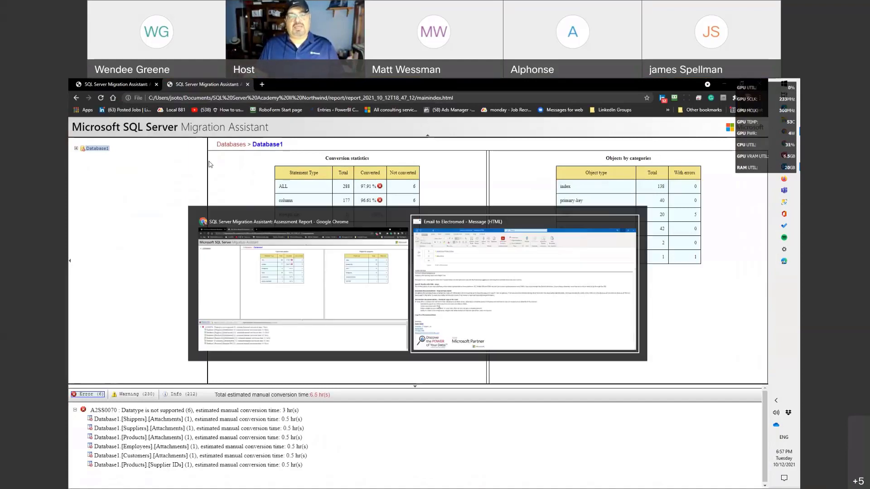
key(alt+Tab)
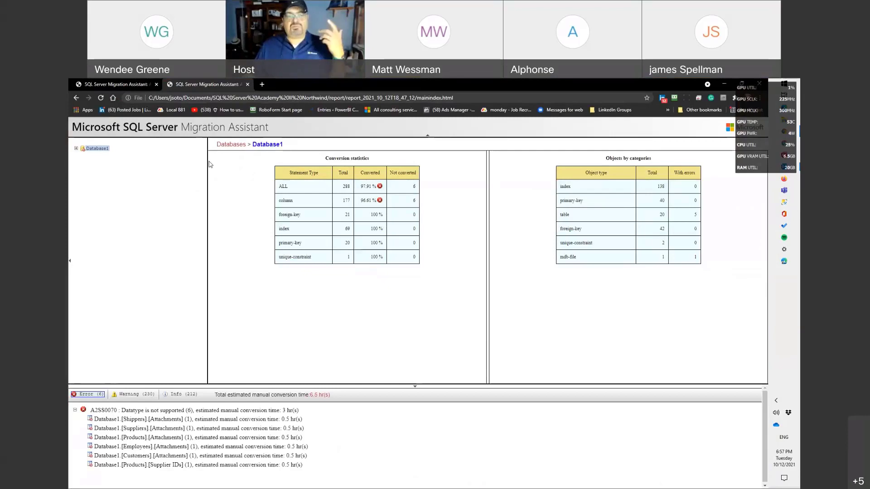
key(alt+Tab)
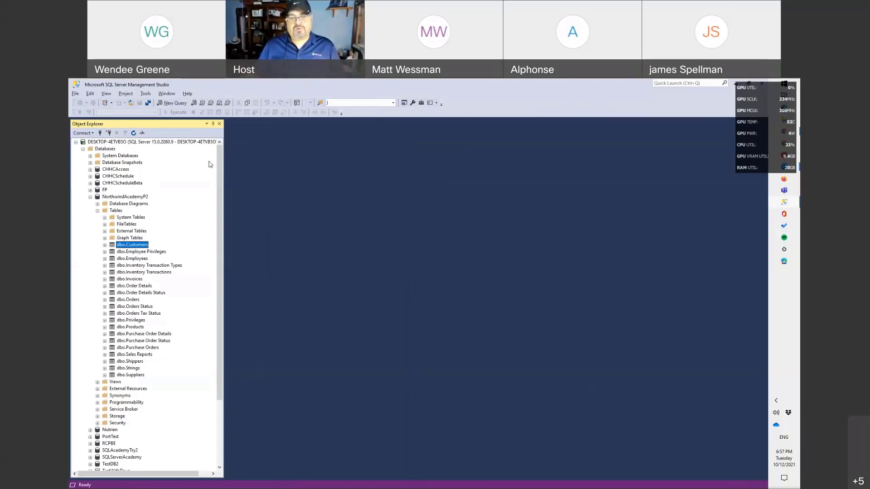
key(ctrl+super+Left)
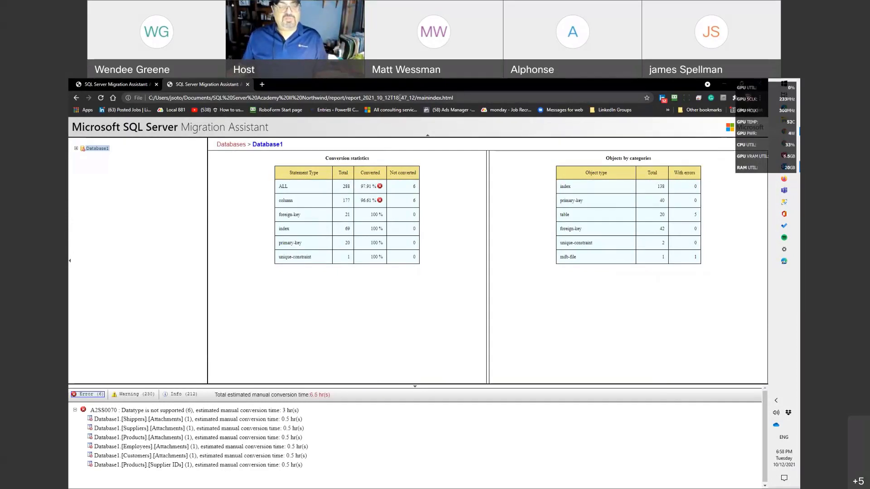
key(super+Tab)
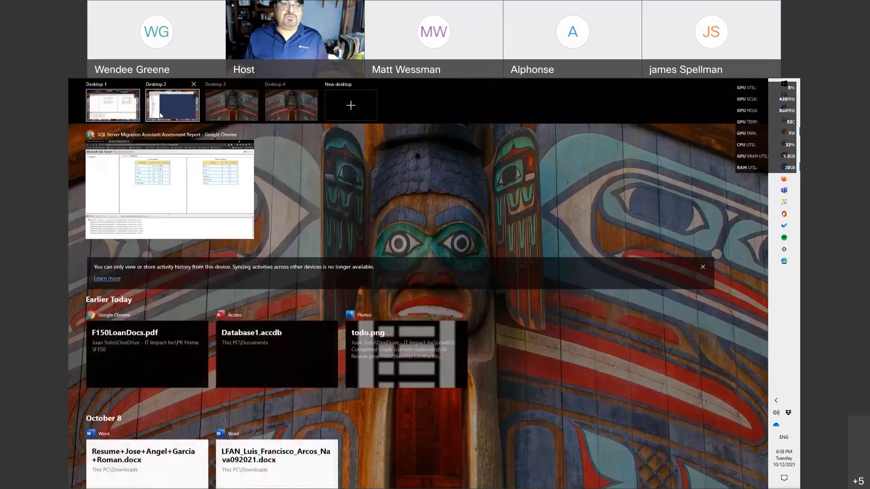
click(160, 114)
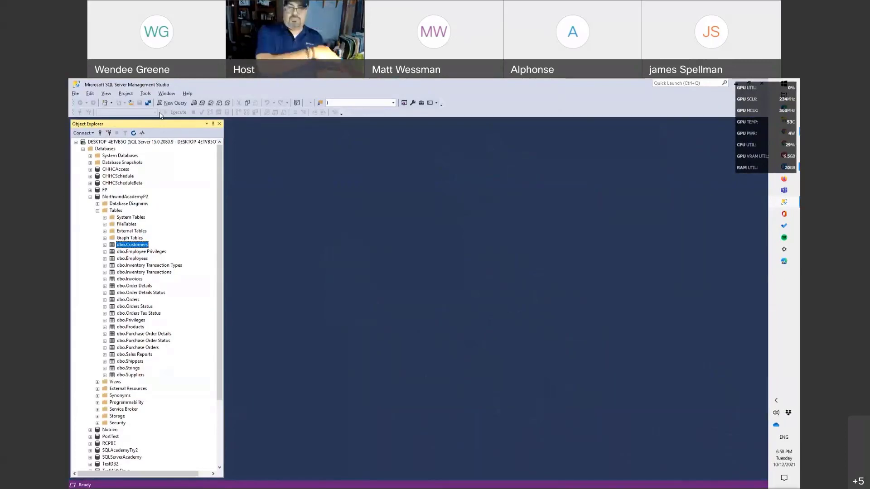
key(alt+Tab)
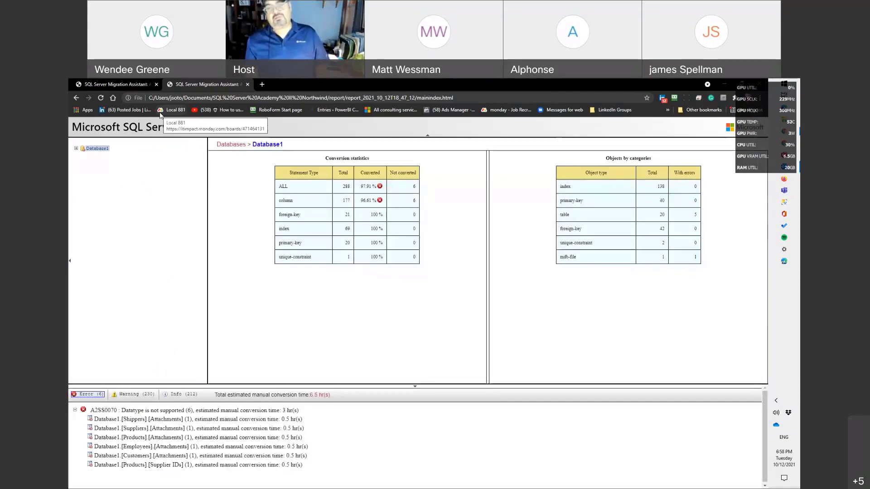
key(alt+Tab)
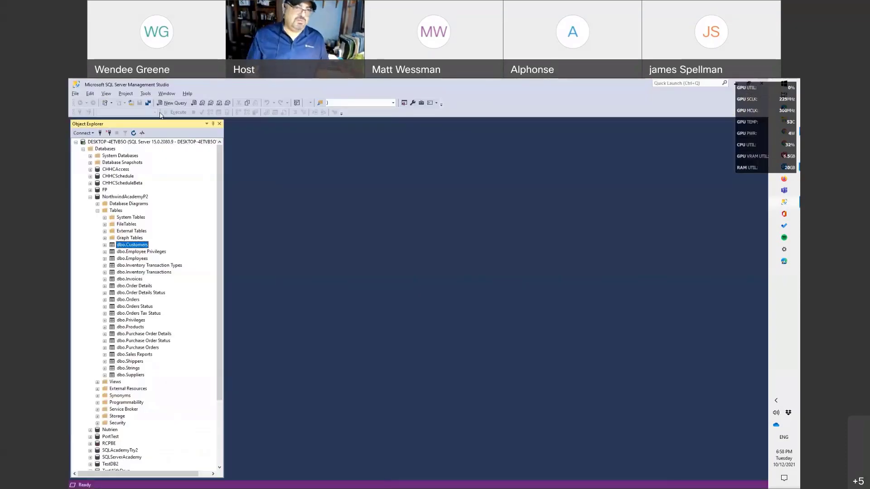
key(super+d)
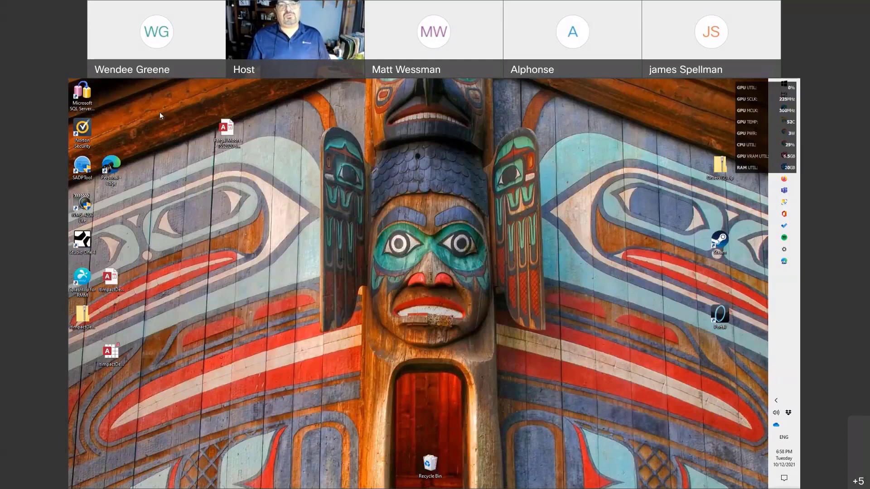
key(alt+Tab)
key(alt+Tab)
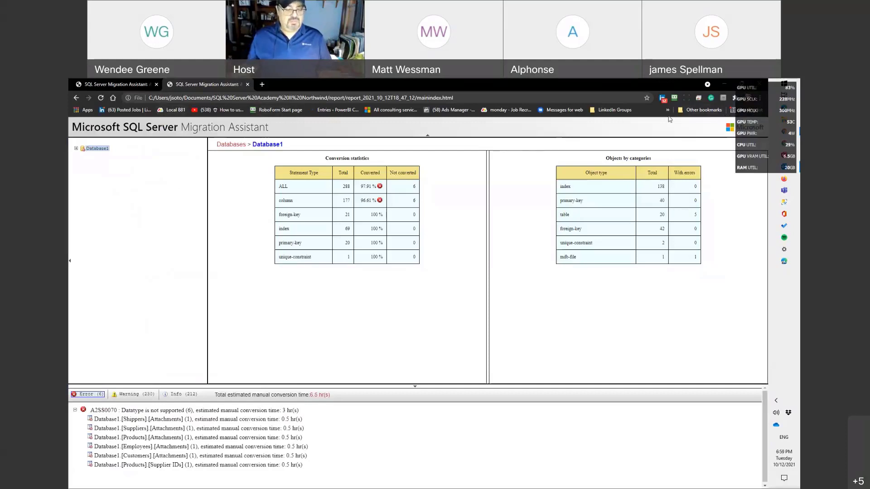
Step: Start Access and open the recent database Database1.accdb
key(super)
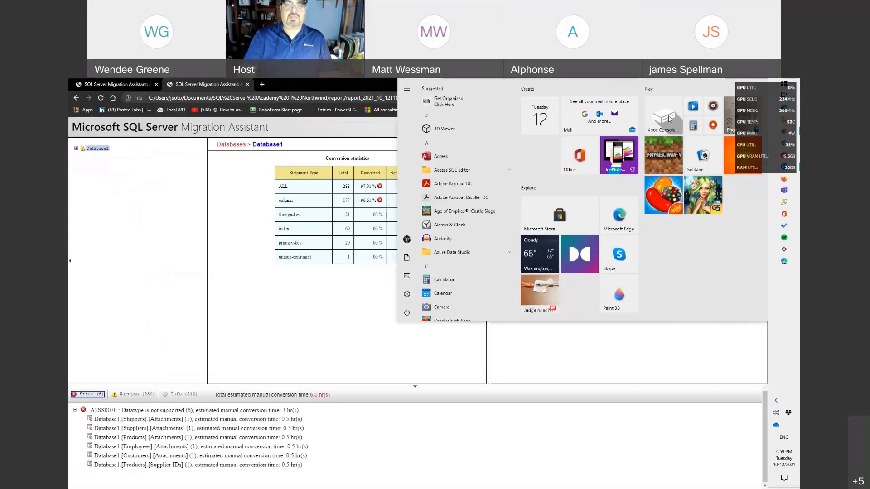
text(access)
key(Return)
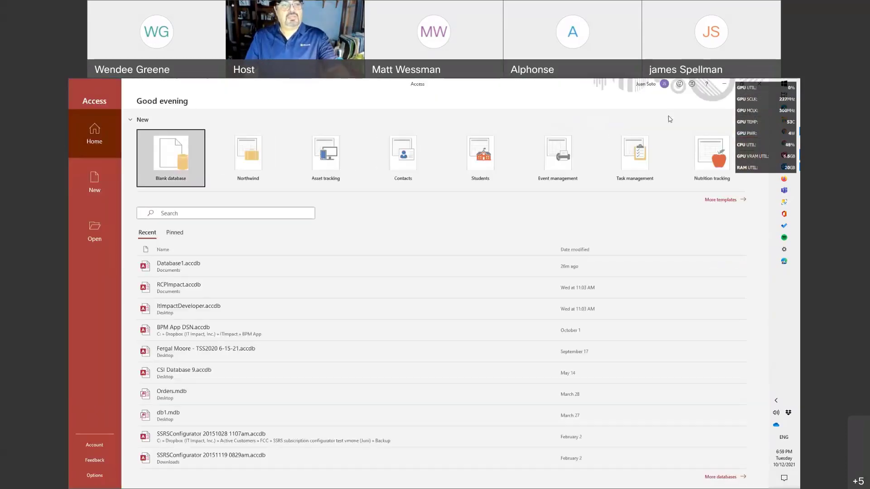
click(168, 265)
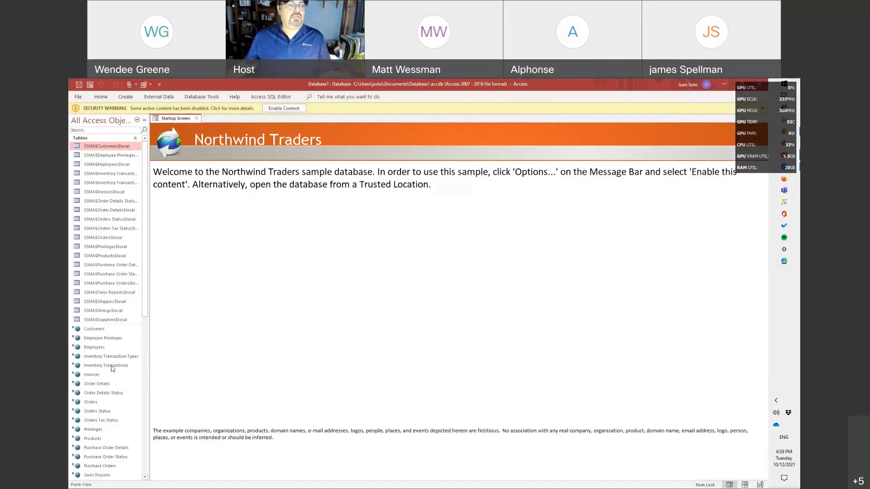
Step: Widen the object list to fit the full table names and open the local backup table SSMA$Purchase Orders$local
mouse_move(98, 334)
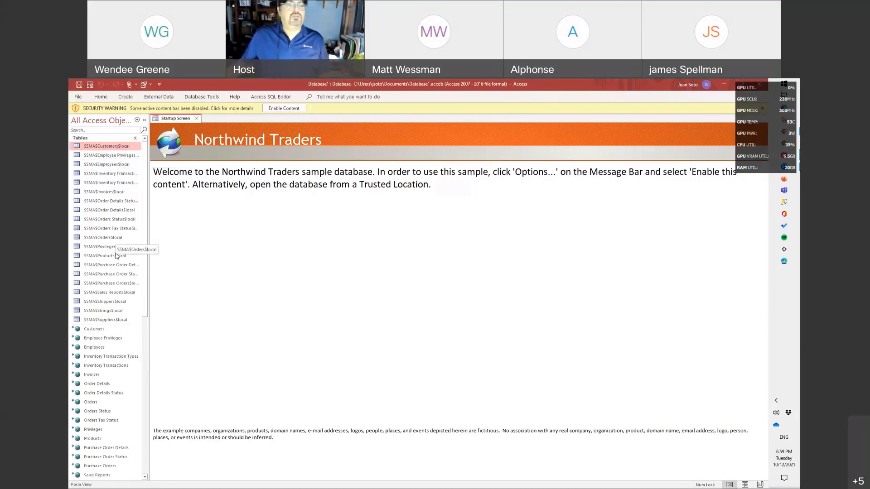
mouse_move(121, 368)
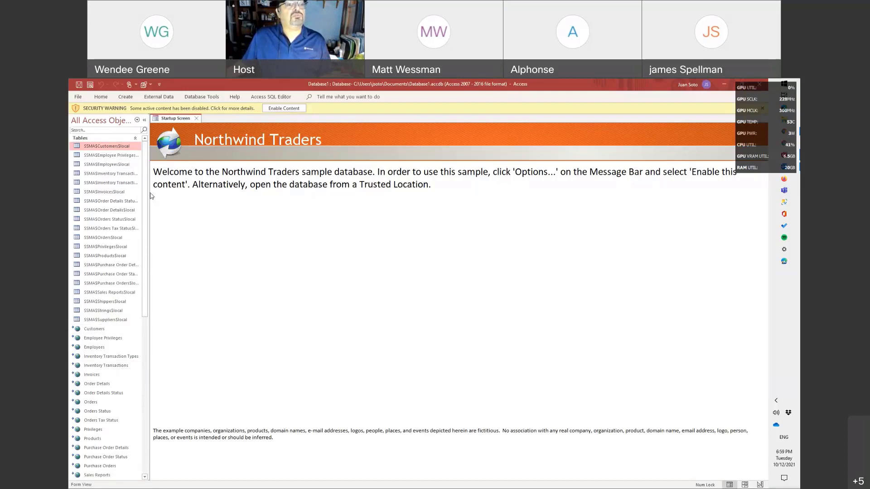
drag(149, 191, 182, 191)
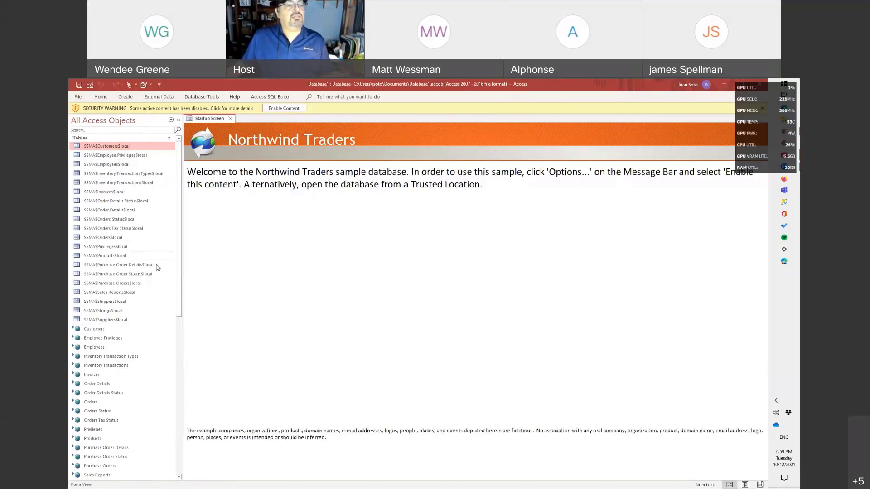
double_click(132, 284)
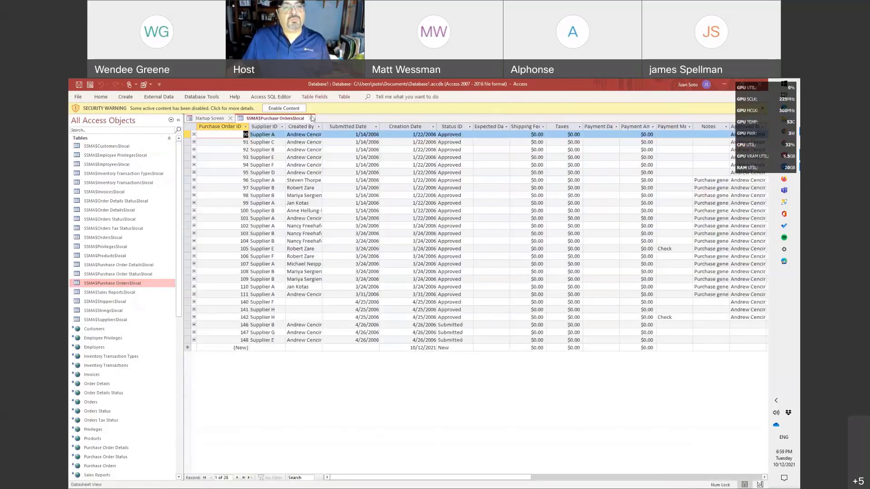
Step: Close the local backup table, open the linked Customers table to check its data and ODBC connection, and close it
click(311, 118)
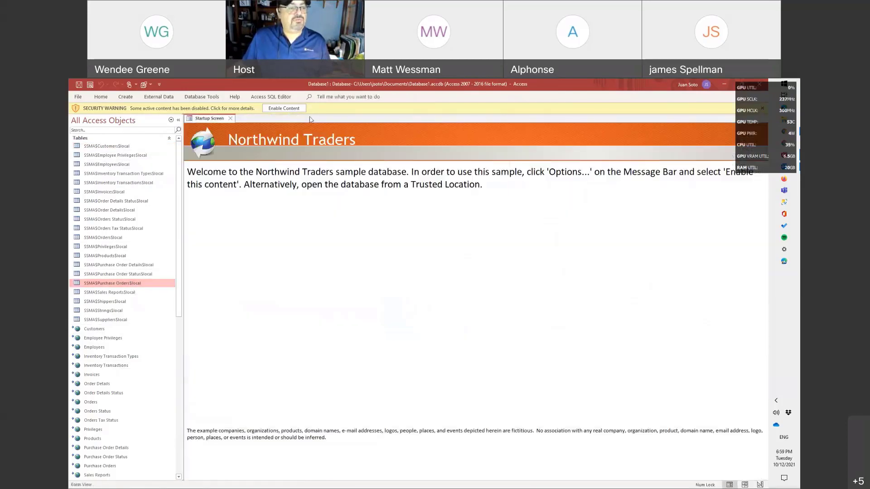
click(101, 332)
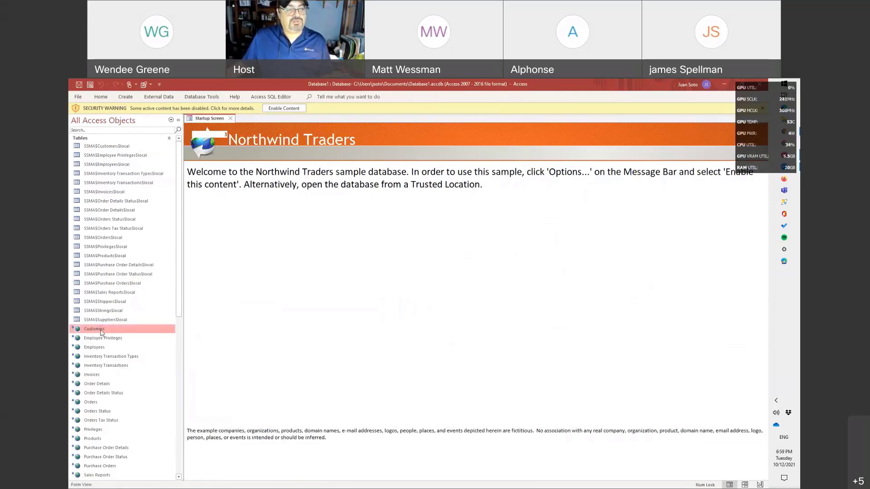
double_click(101, 332)
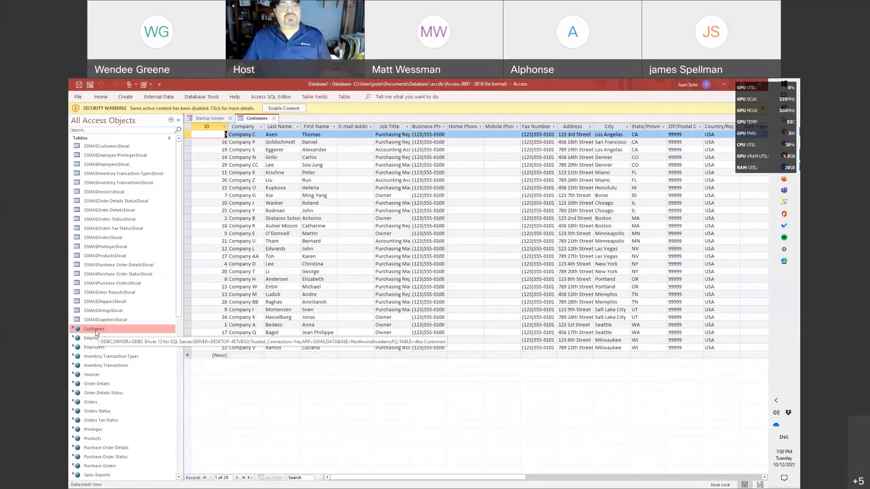
click(274, 119)
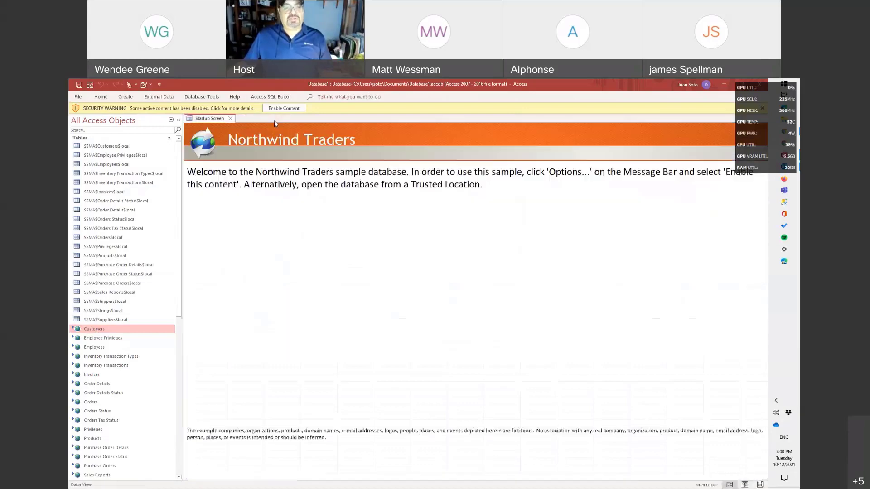
Step: Filter the object list to queries only and run the Customers Extended and Employees Extended queries
click(171, 120)
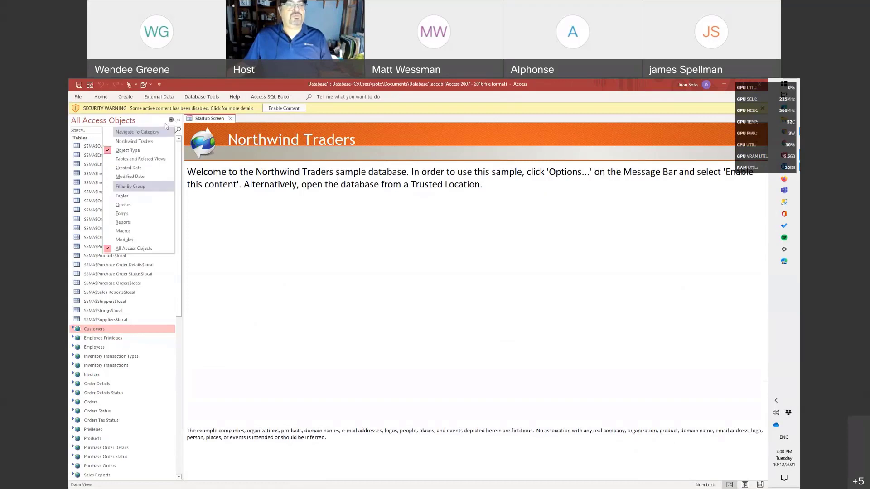
click(139, 206)
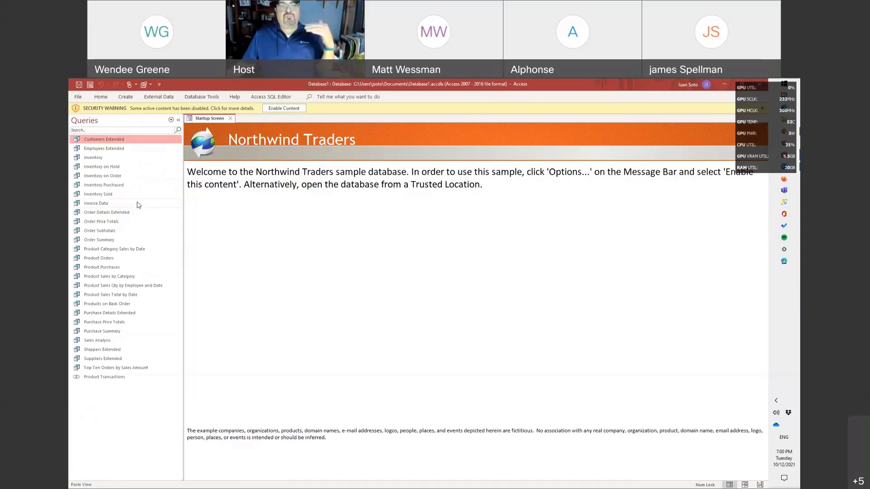
double_click(108, 139)
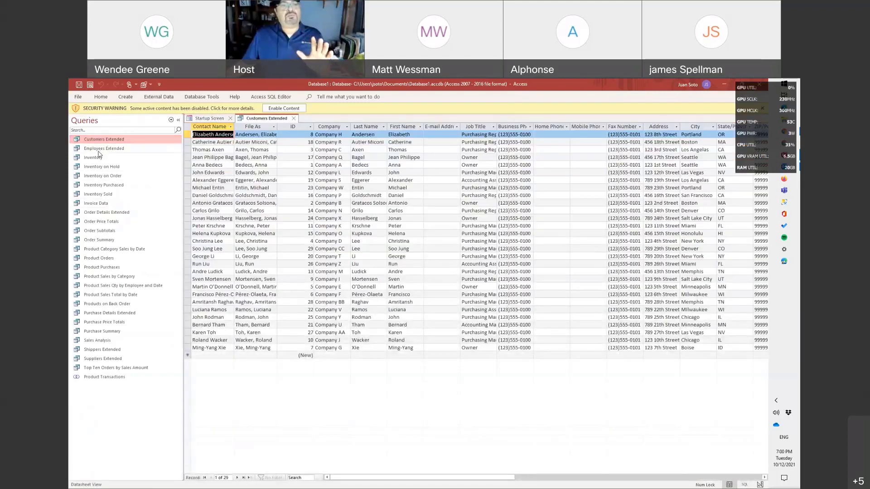
double_click(102, 149)
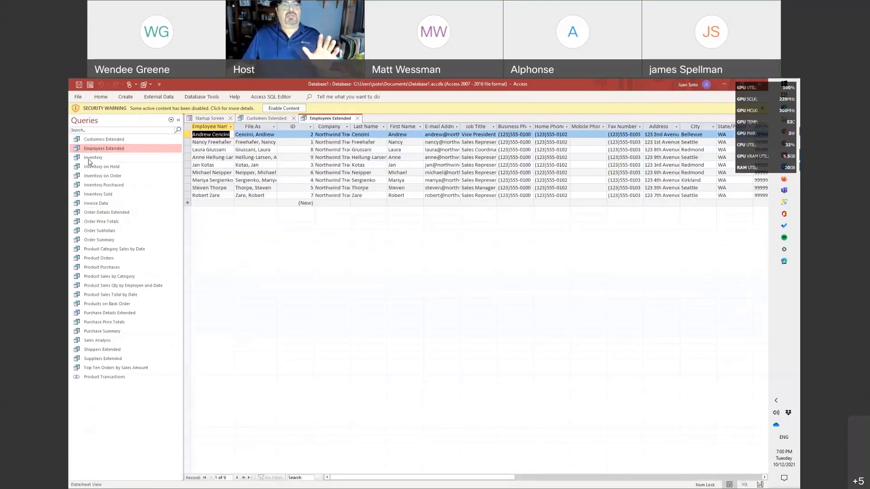
Step: Run the Inventory, Inventory on Hold, Inventory on Order, Inventory Purchased and Inventory Sold queries to check their data
double_click(93, 157)
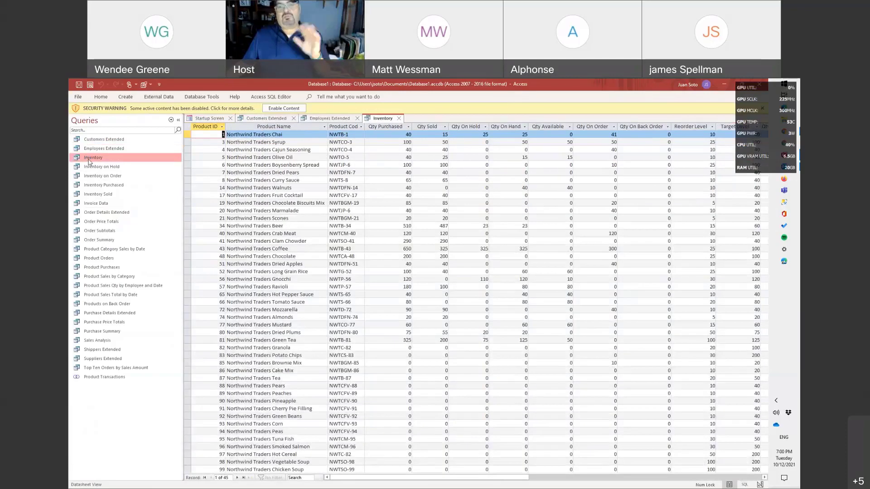
double_click(93, 167)
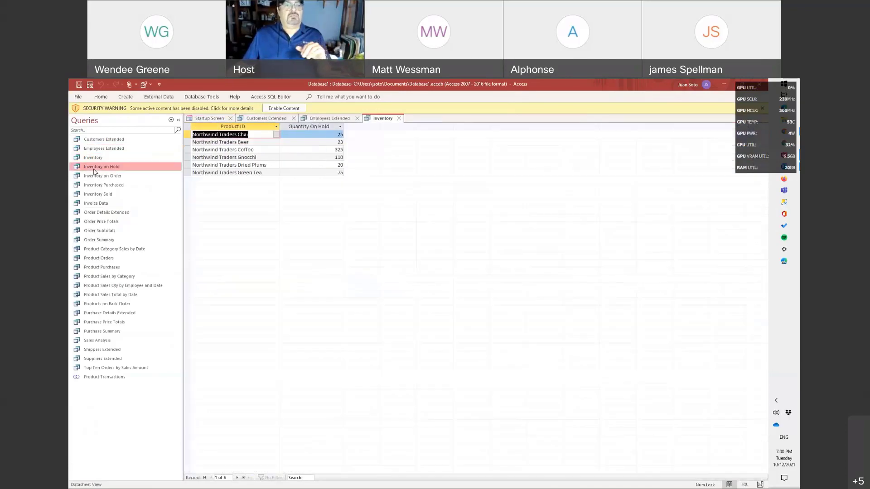
double_click(96, 178)
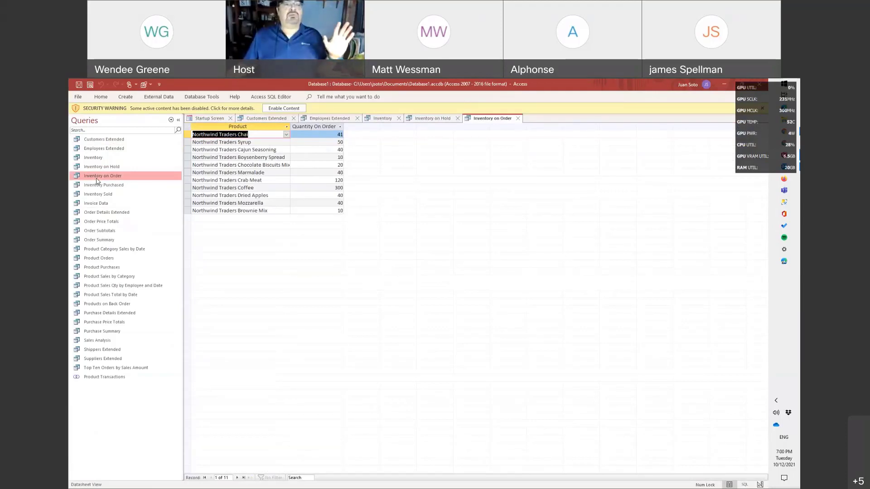
double_click(96, 186)
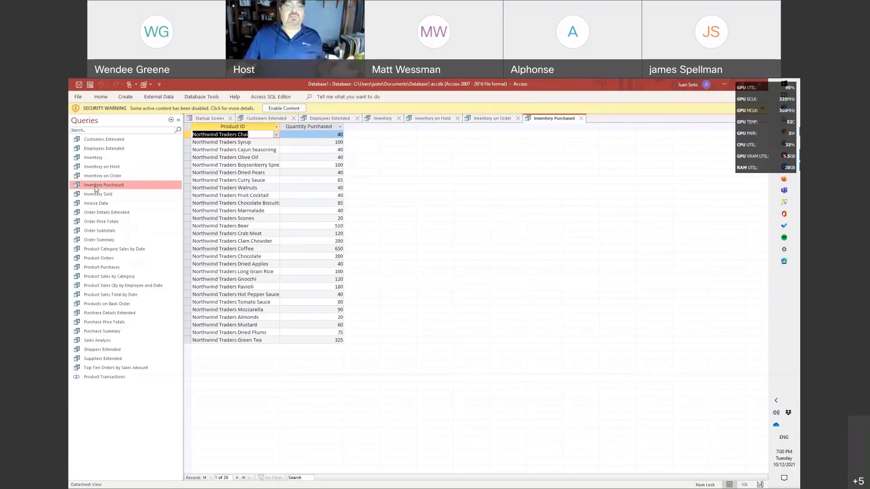
click(96, 194)
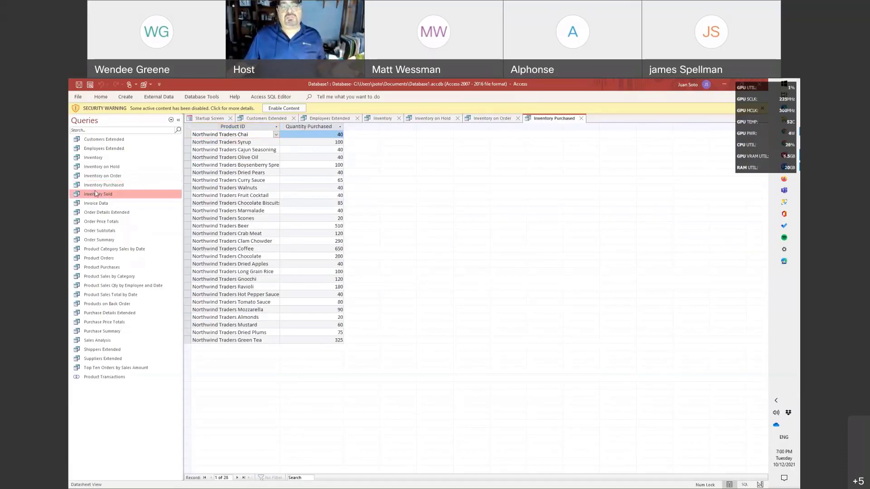
double_click(95, 194)
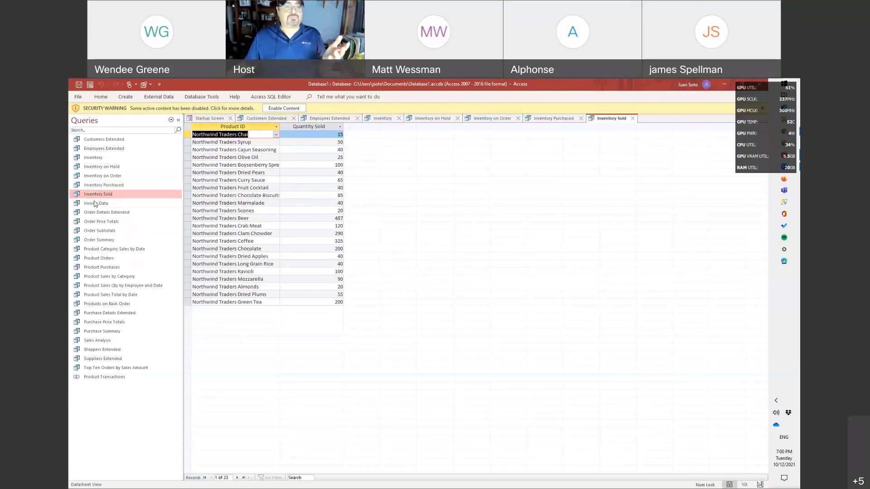
Step: Run the Invoice Data, Order Details Extended, Order Price Totals, Order Subtotals and Order Summary queries to check their data
click(94, 204)
double_click(95, 204)
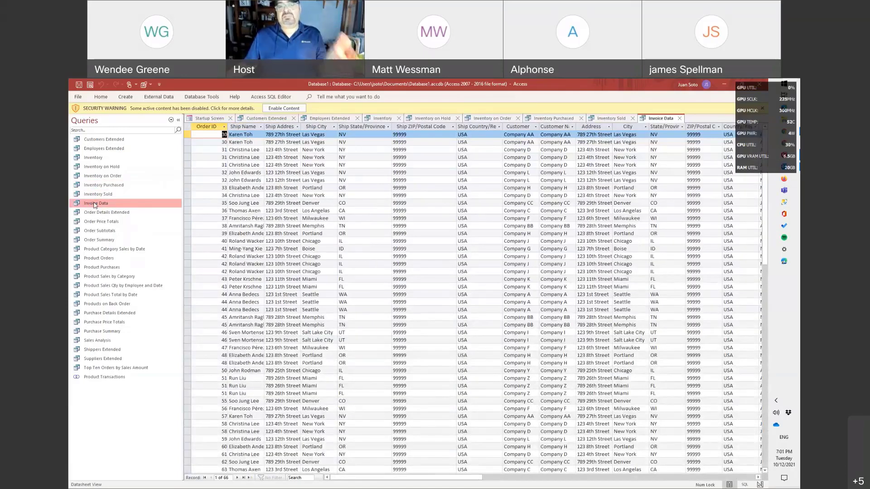
click(92, 213)
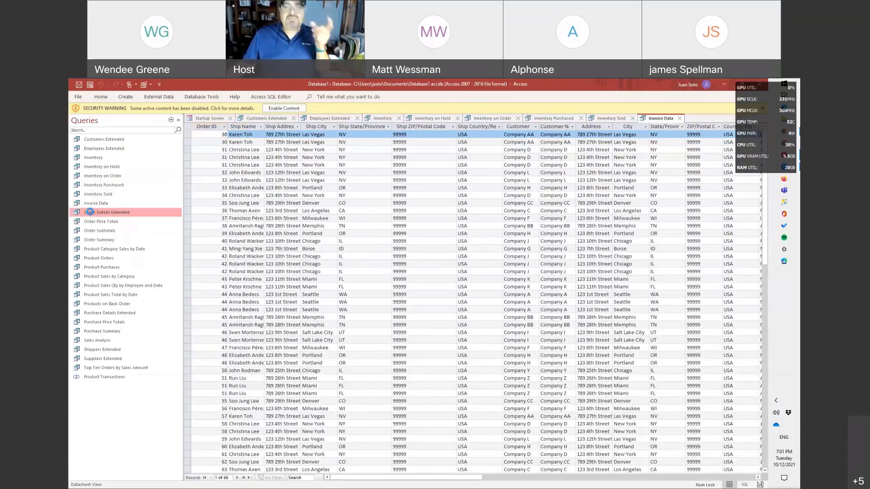
double_click(91, 214)
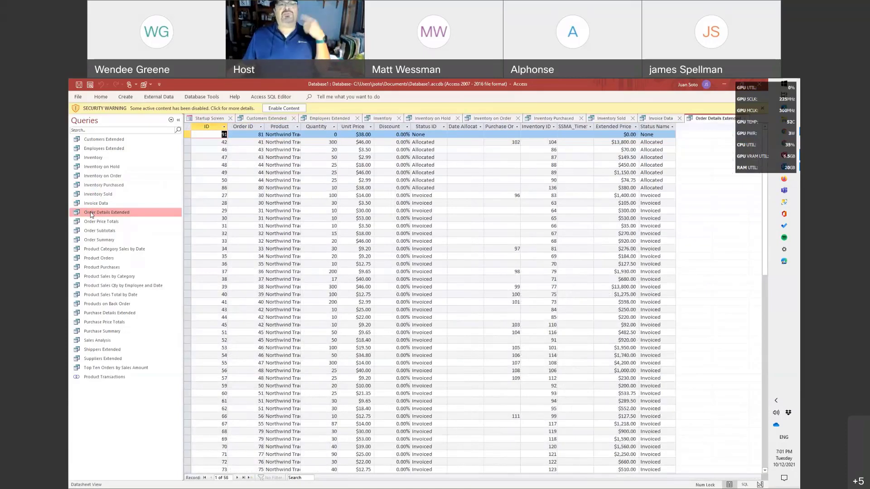
double_click(87, 223)
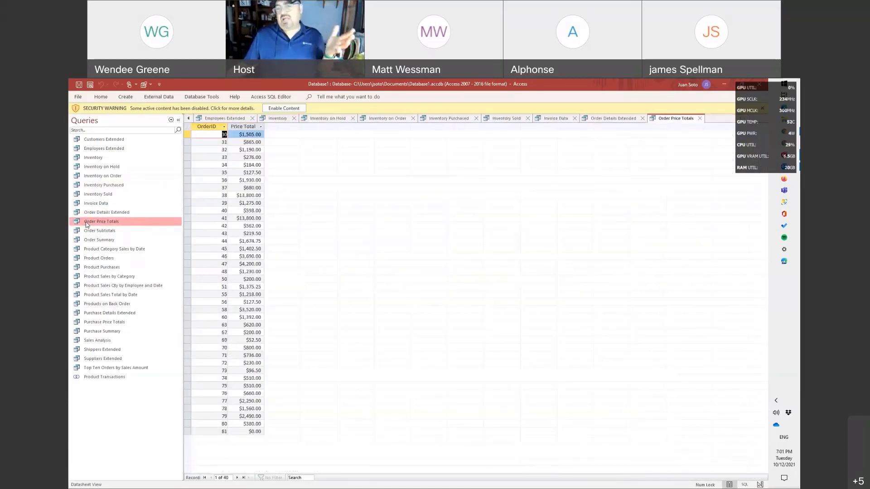
click(89, 232)
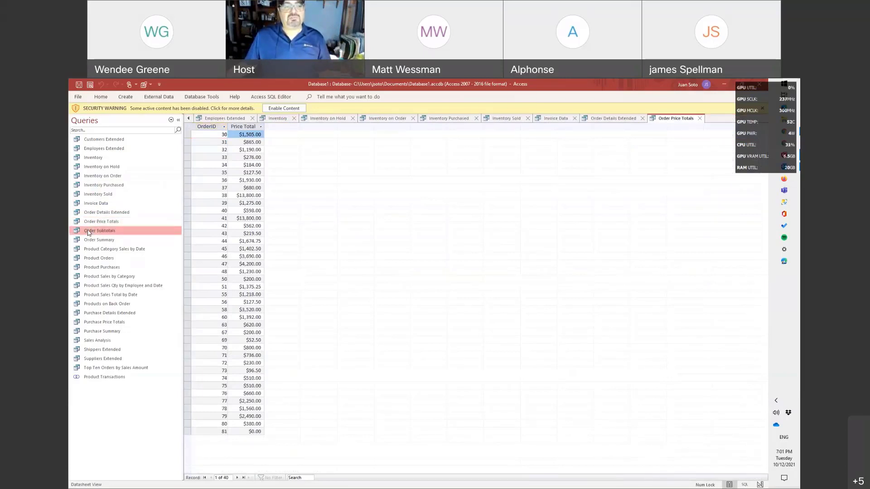
double_click(89, 233)
click(95, 242)
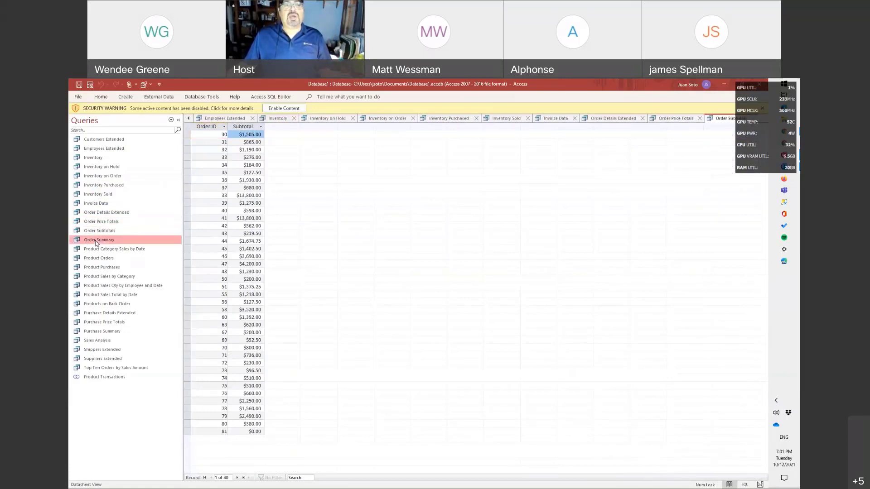
double_click(96, 242)
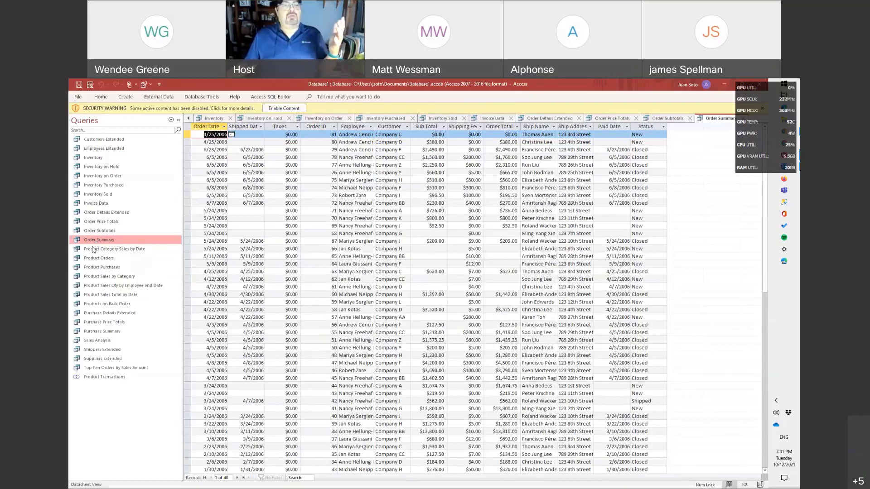
Step: Run the Product Category Sales by Date, Product Orders and Product Purchases queries to check their data
double_click(92, 249)
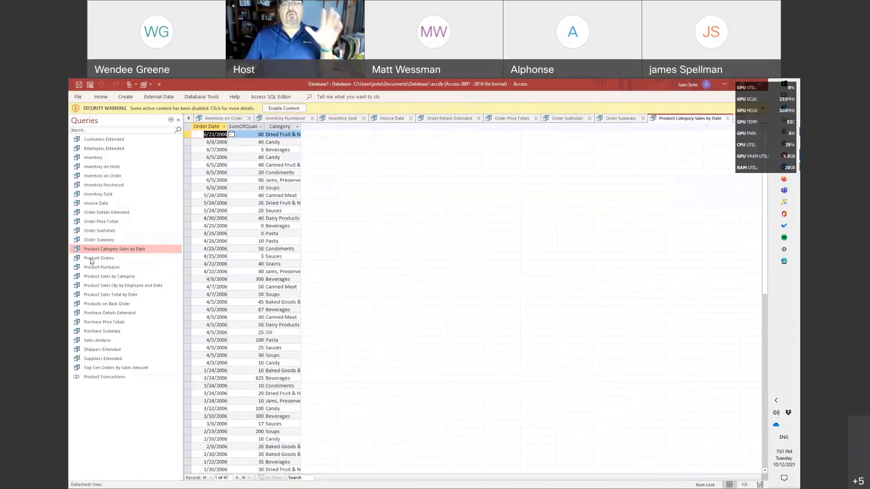
click(92, 259)
double_click(91, 259)
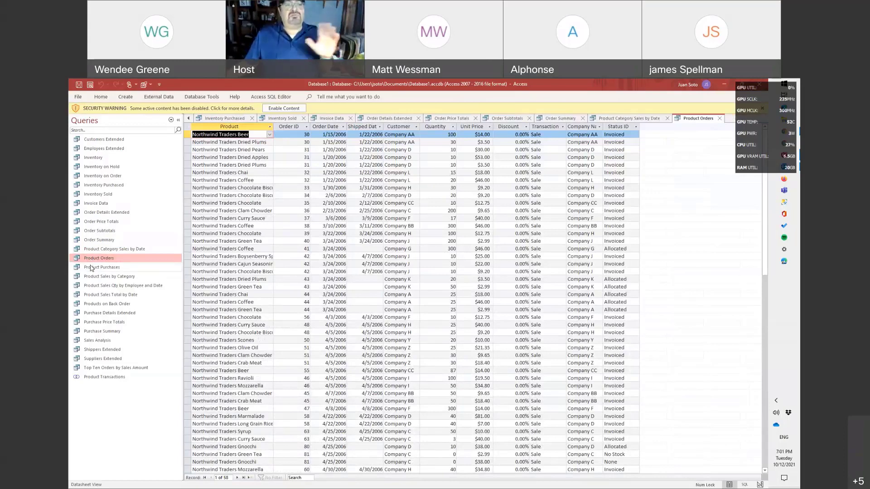
click(92, 268)
double_click(92, 268)
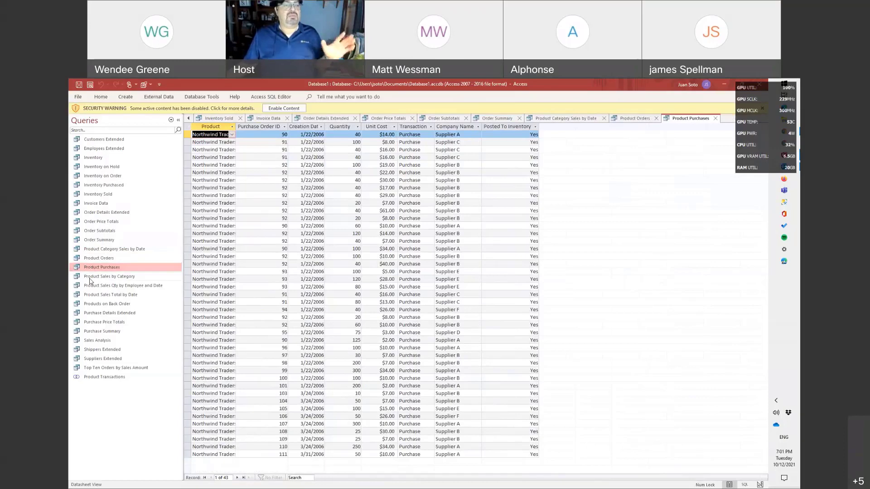
Step: Run the Product Sales by Category, Product Sales Qty by Employee and Date, Product Sales Total by Date and Products on Back Order queries
click(90, 277)
double_click(90, 280)
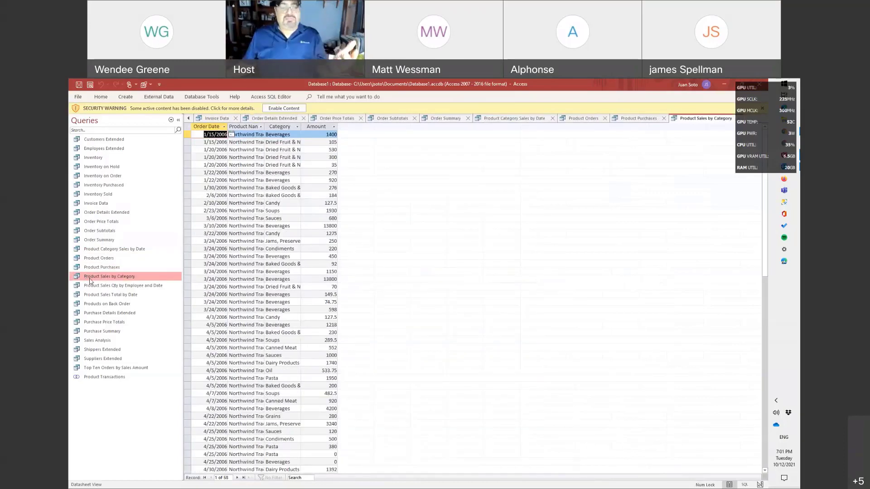
double_click(96, 286)
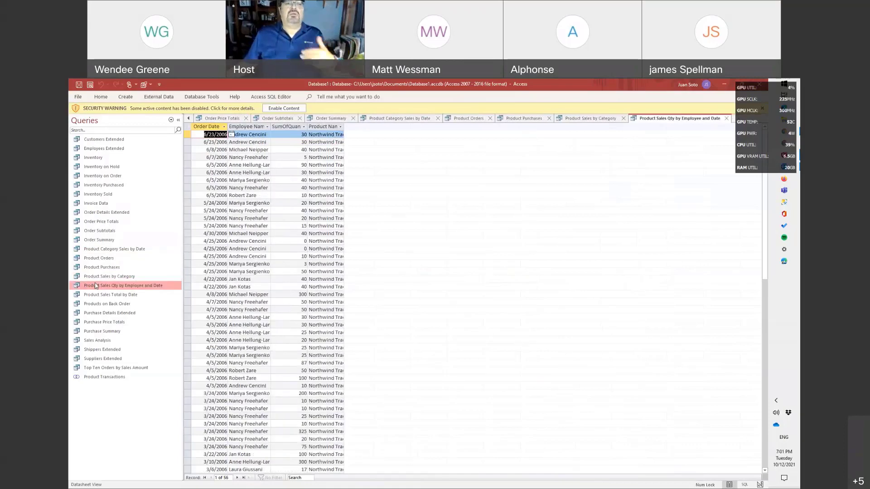
double_click(93, 295)
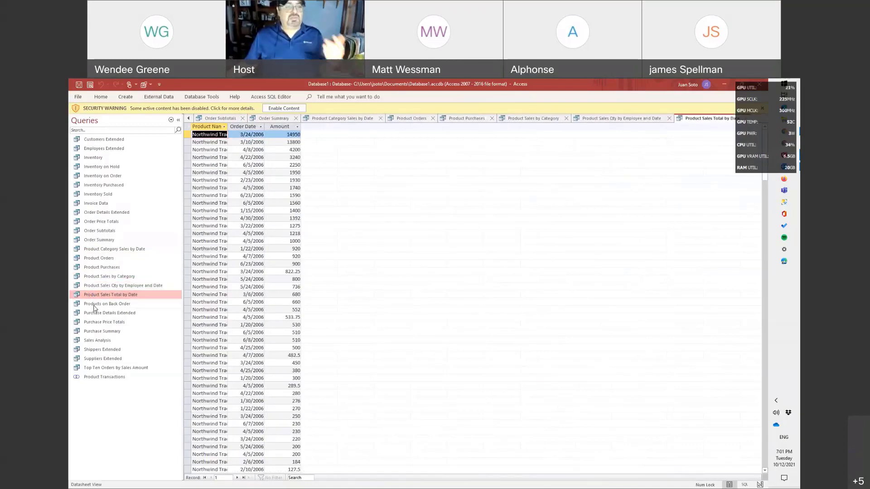
click(94, 305)
double_click(94, 306)
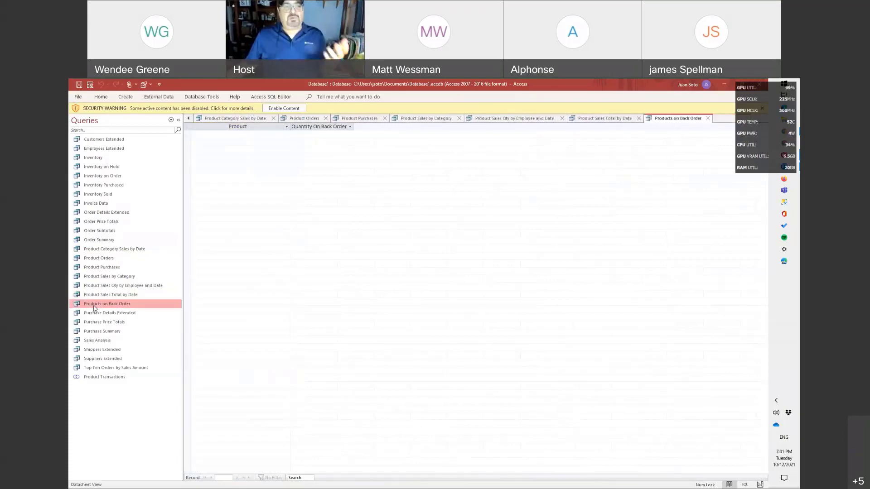
Step: Run the Purchase Details Extended, Purchase Price Totals, Purchase Summary and Sales Analysis queries to check their data
click(90, 317)
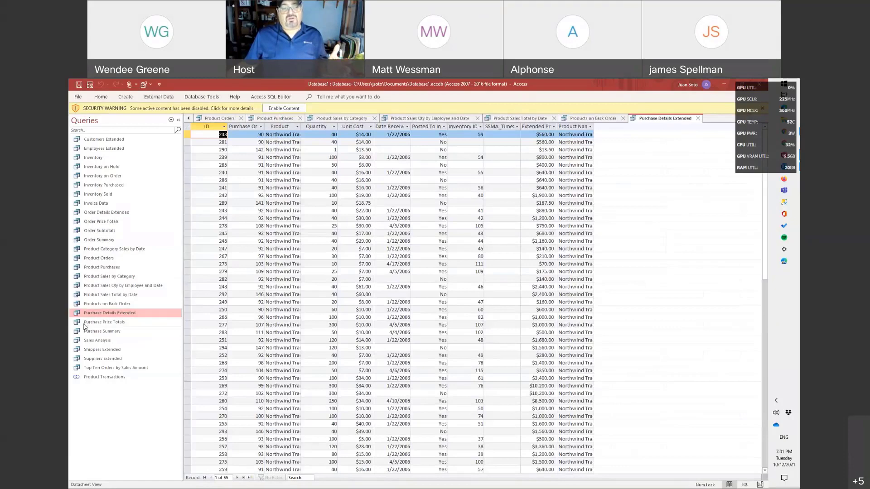
click(85, 325)
double_click(85, 325)
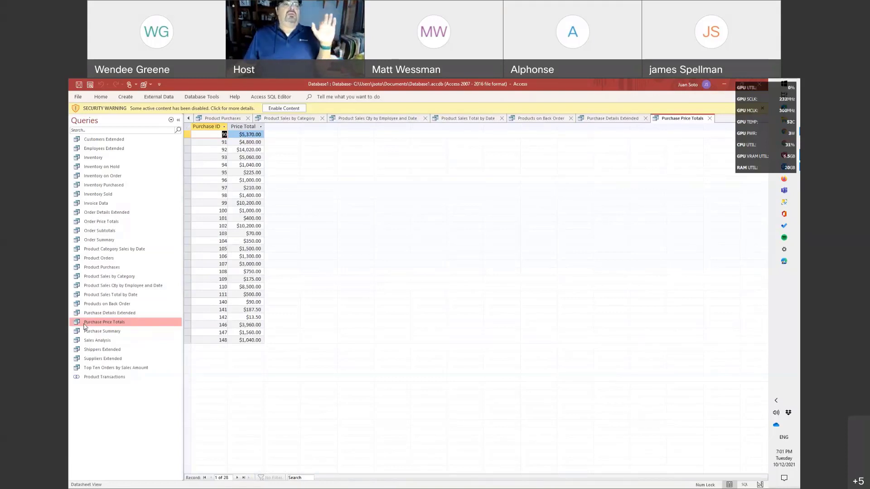
double_click(80, 334)
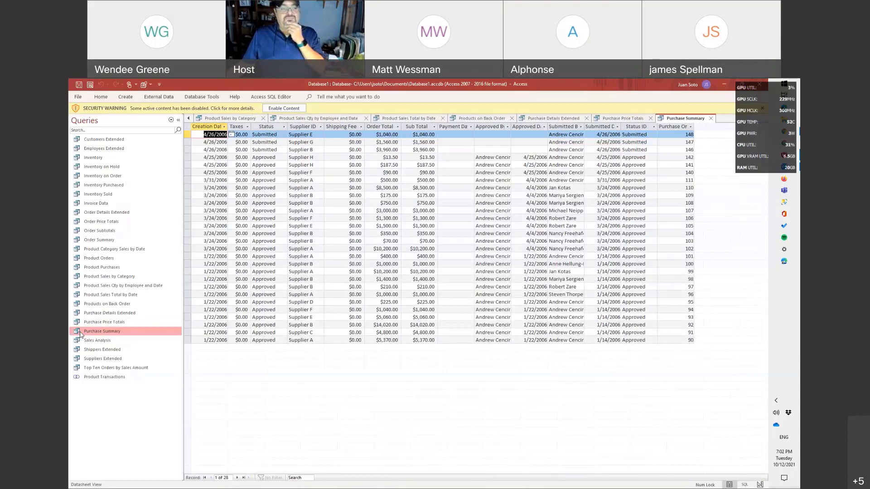
double_click(86, 342)
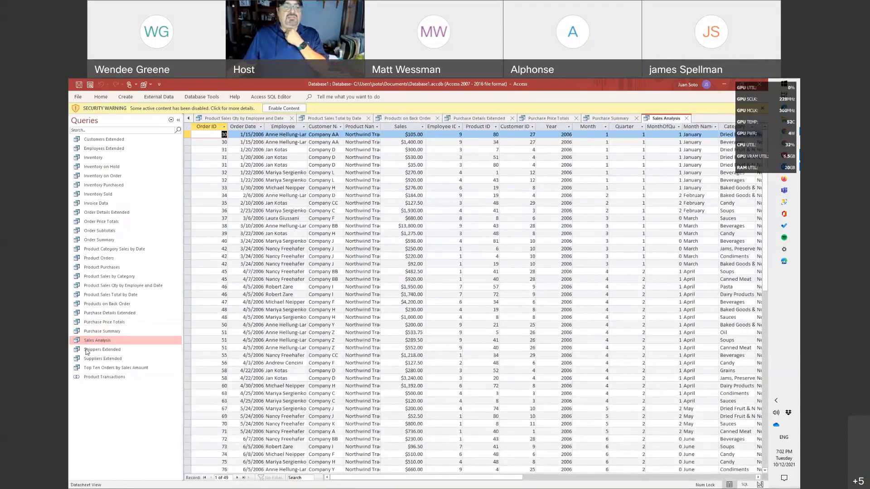
Step: Run the Shippers Extended, Suppliers Extended and Top Ten Orders by Sales Amount queries to check their data
click(89, 353)
double_click(89, 352)
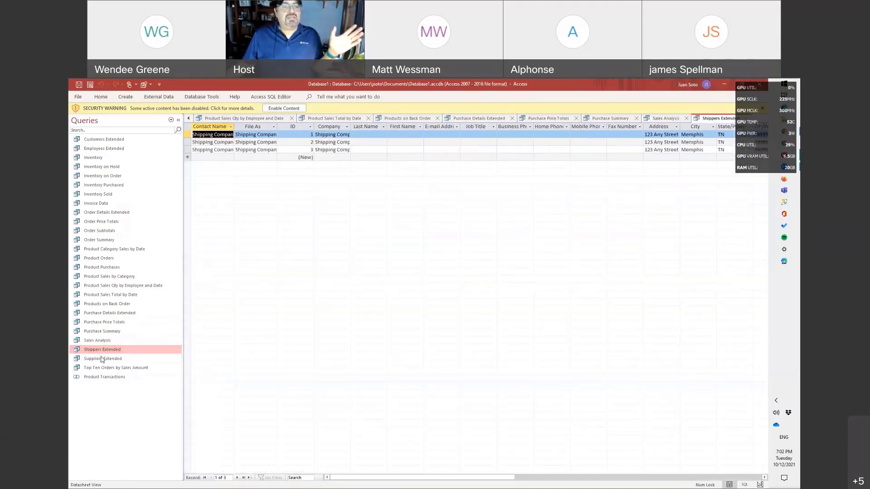
double_click(102, 359)
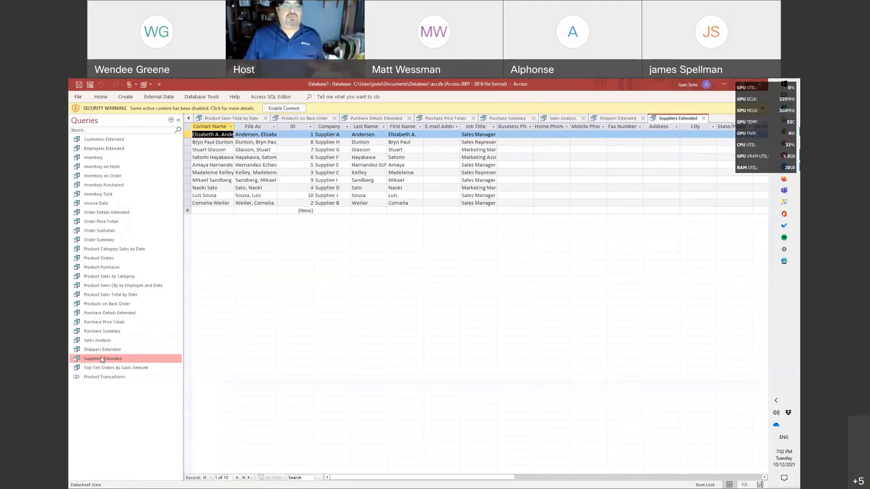
double_click(99, 368)
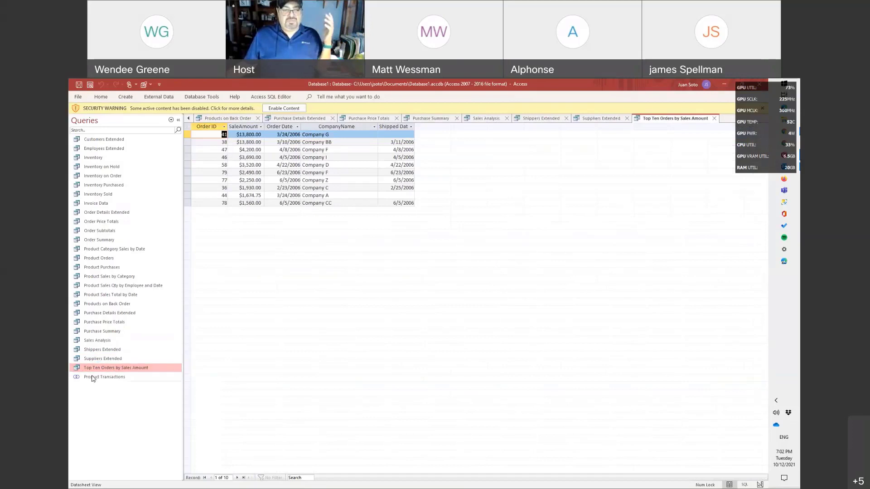
Step: Run the Product Transactions query to check its data and close all the open query results
double_click(92, 377)
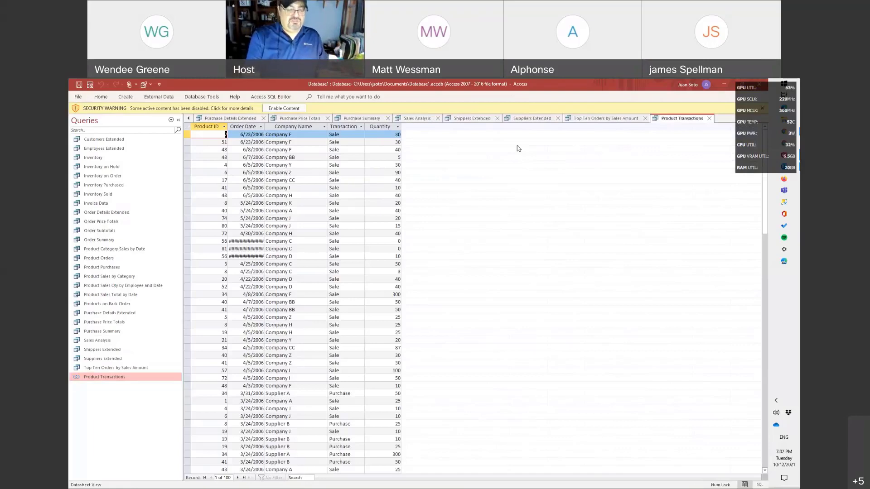
key(ctrl+w)
key(ctrl+w)
key(ctrl+w)
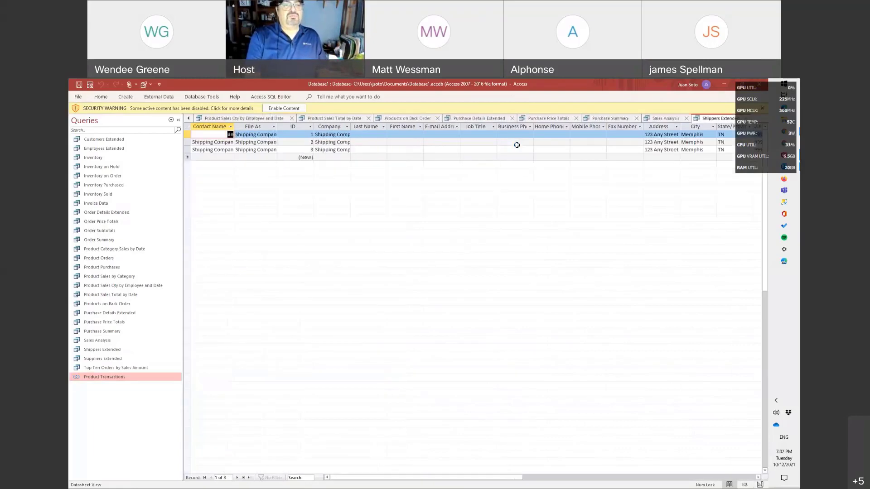
key(ctrl+w)
key(ctrl+w)
key(ctrl+w)
key(ctrl+w)
key(ctrl+w)
key(ctrl+w)
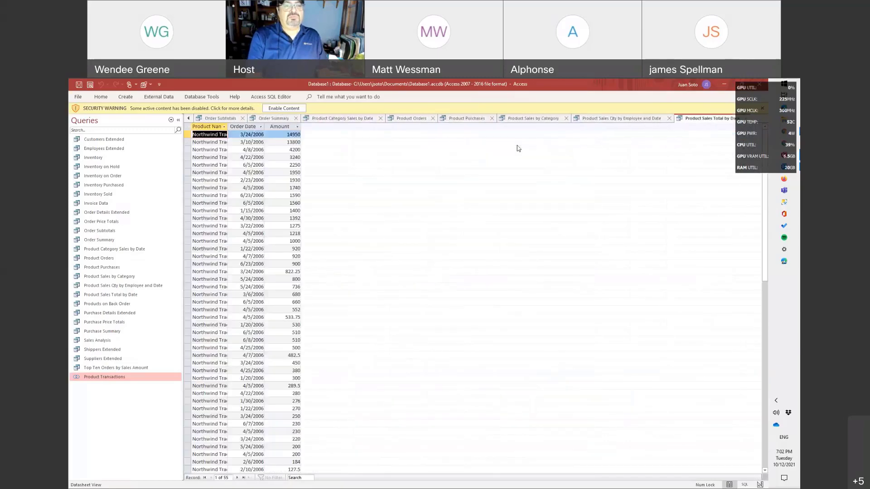
key(ctrl+w)
key(ctrl+w)
key(ctrl+w)
key(ctrl+w)
key(ctrl+w)
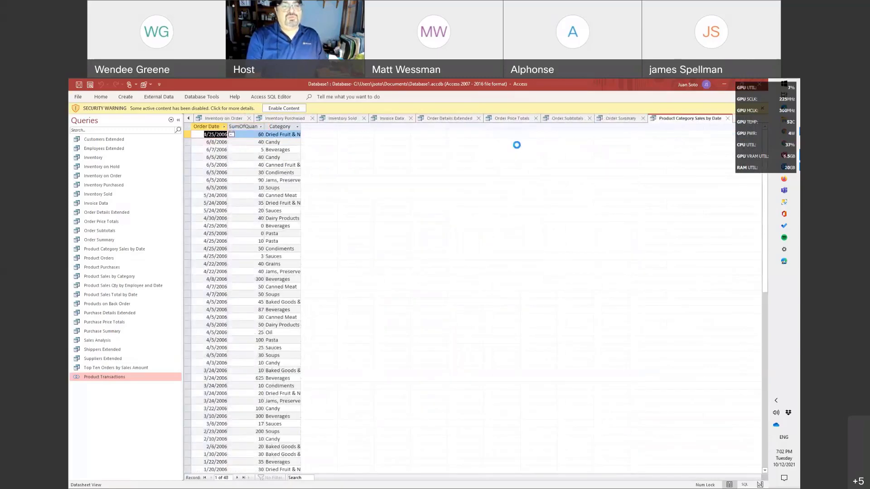
key(ctrl+w)
key(ctrl+w)
key(ctrl+w)
key(ctrl+w)
key(ctrl+w)
key(ctrl+w)
key(ctrl+w)
key(ctrl+w)
key(ctrl+w)
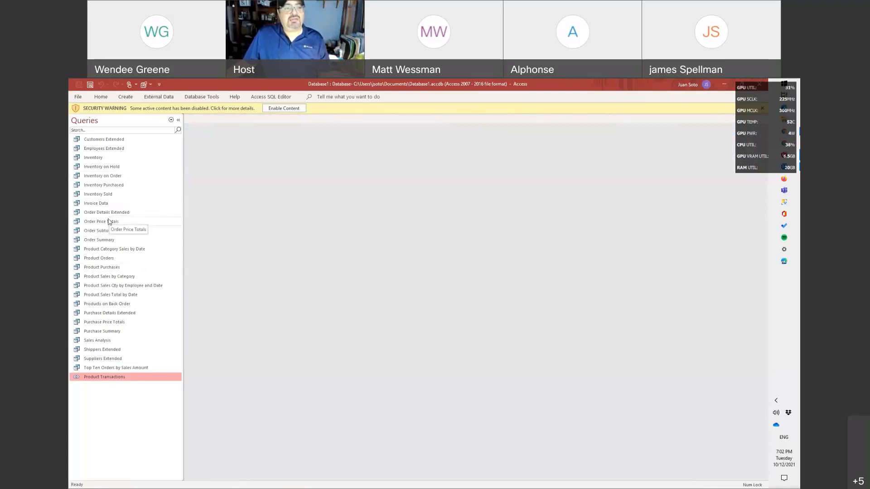
Step: Open the Invoice Data query in Design View, enlarge the table area and examine the Order Details table's key fields
right_click(98, 207)
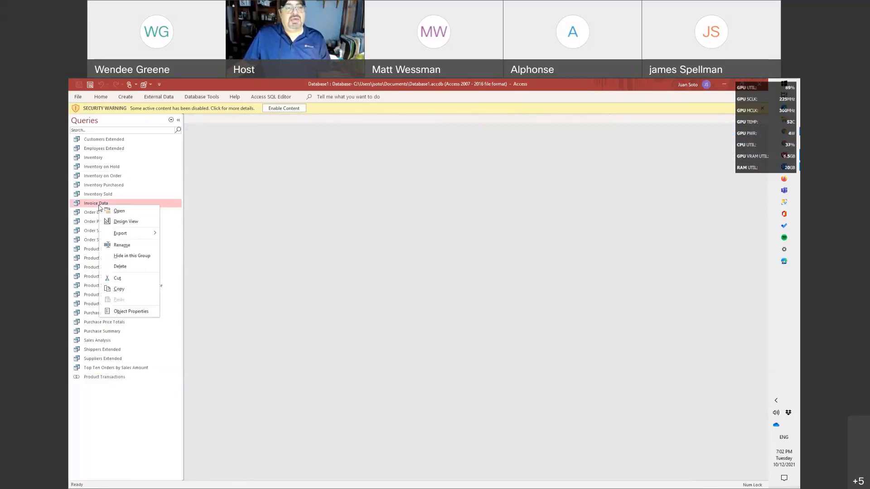
click(133, 220)
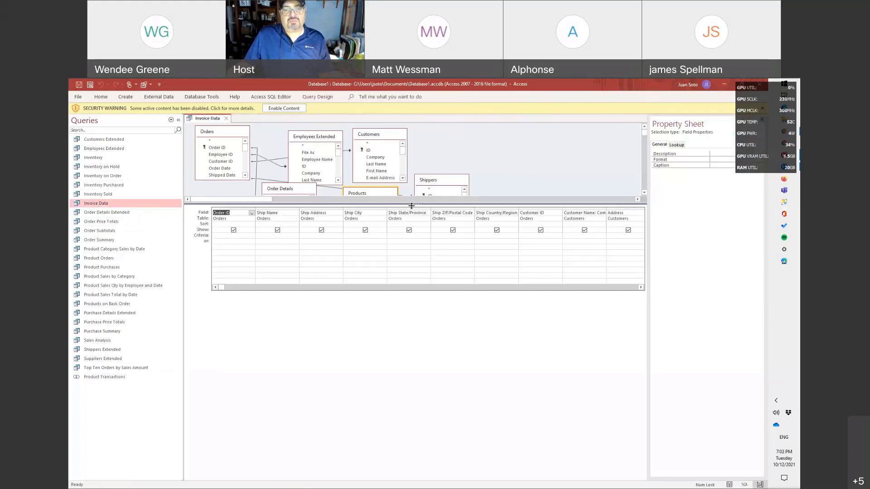
drag(409, 205, 427, 291)
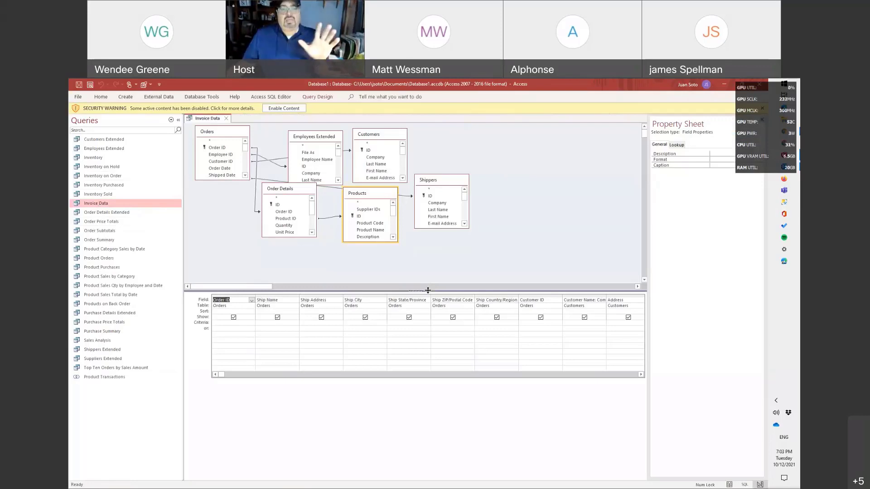
click(279, 207)
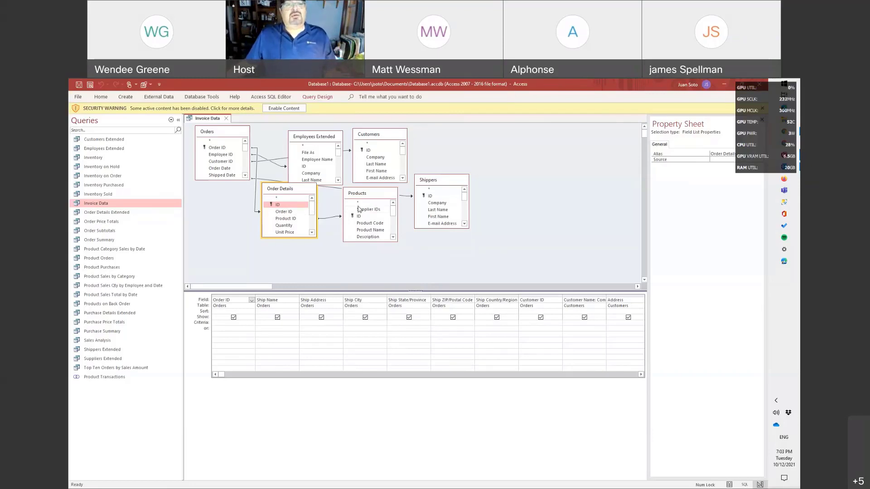
click(287, 212)
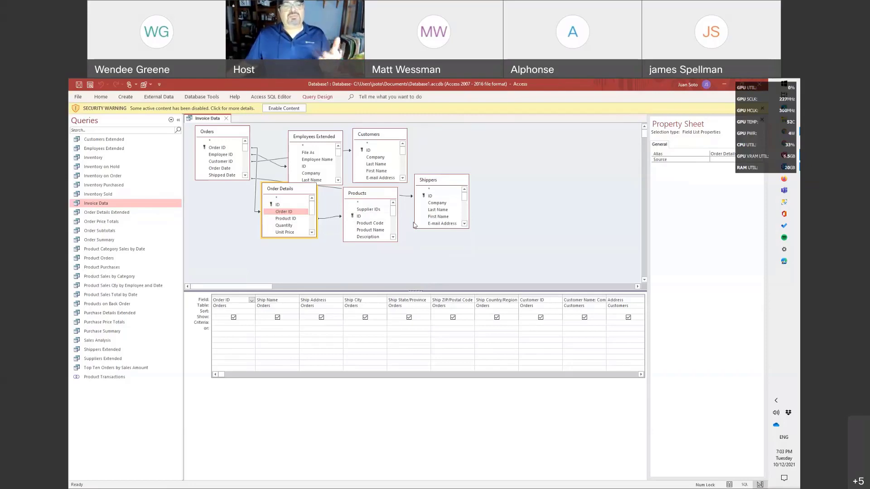
Step: View the SQL statement behind the Invoice Data query and return to Design View
right_click(490, 236)
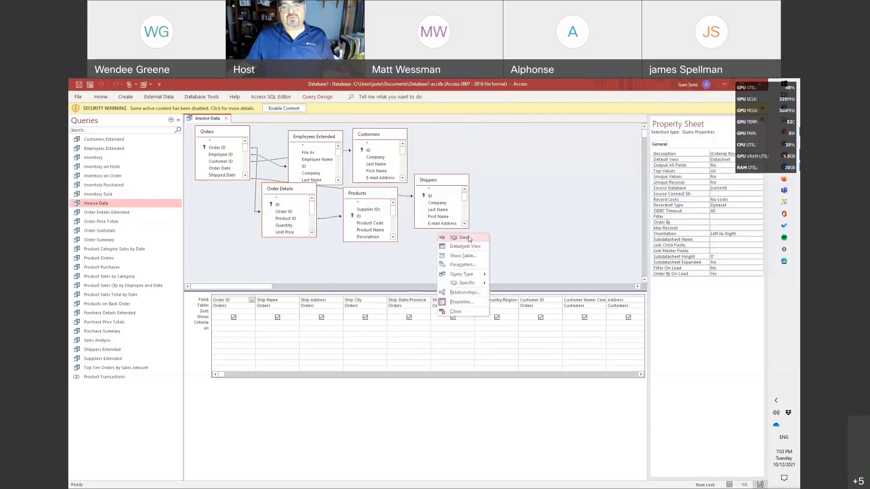
click(469, 237)
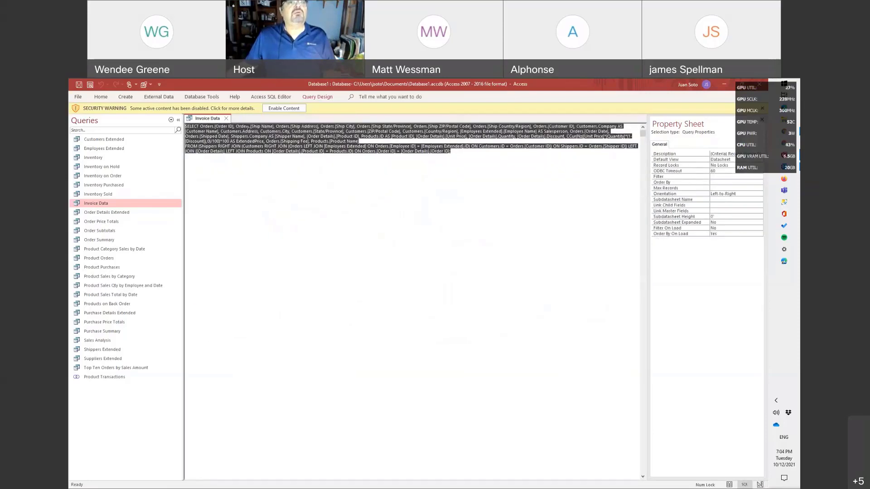
click(247, 130)
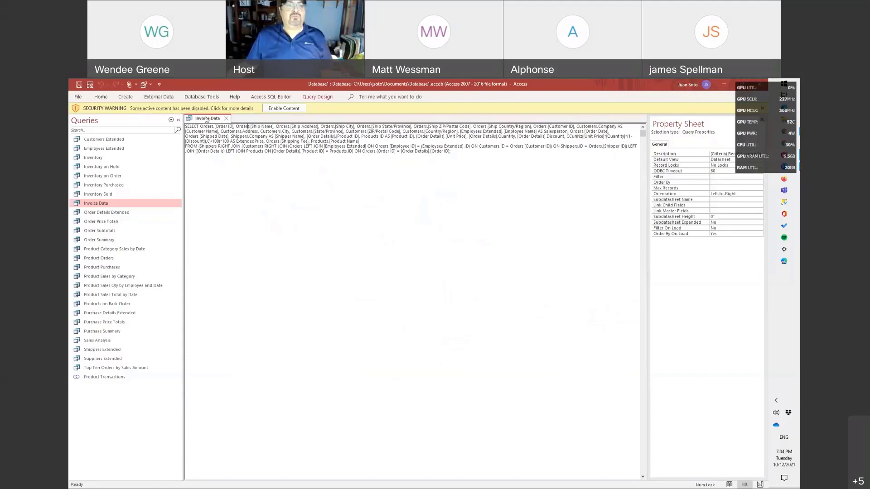
right_click(206, 119)
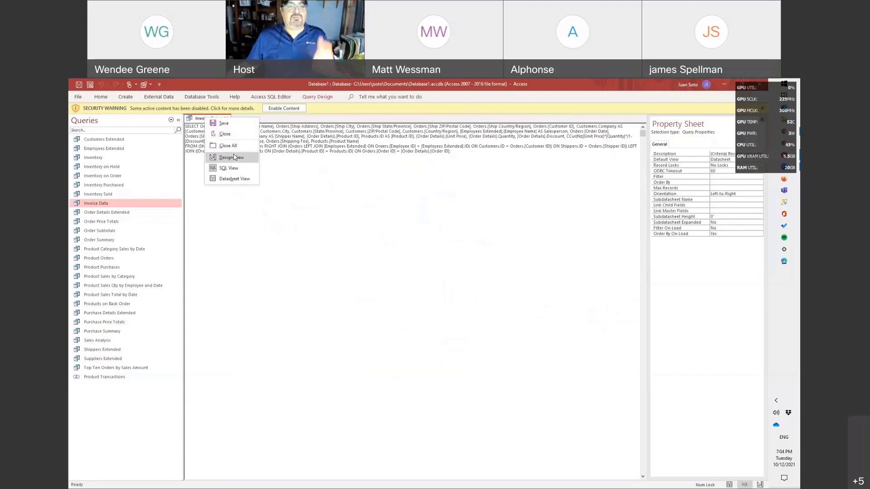
click(232, 157)
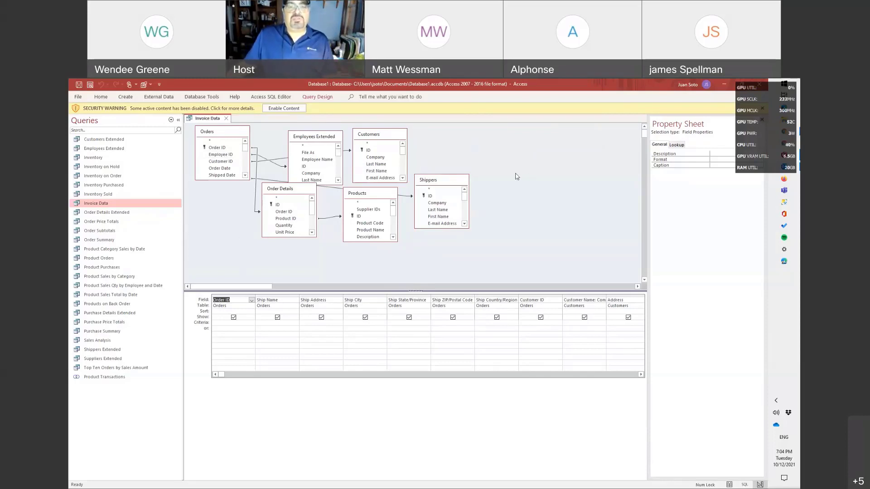
Step: Show the Invoice Data query in SQL View and copy its entire SQL statement
right_click(464, 176)
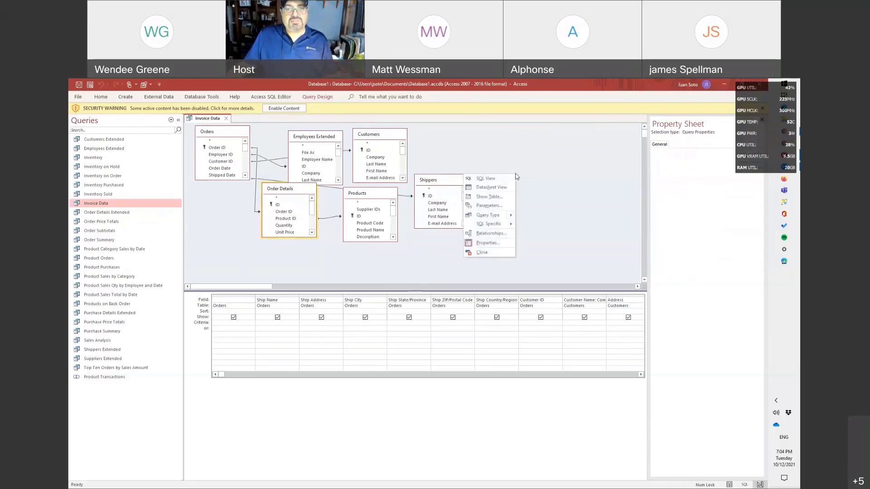
click(501, 180)
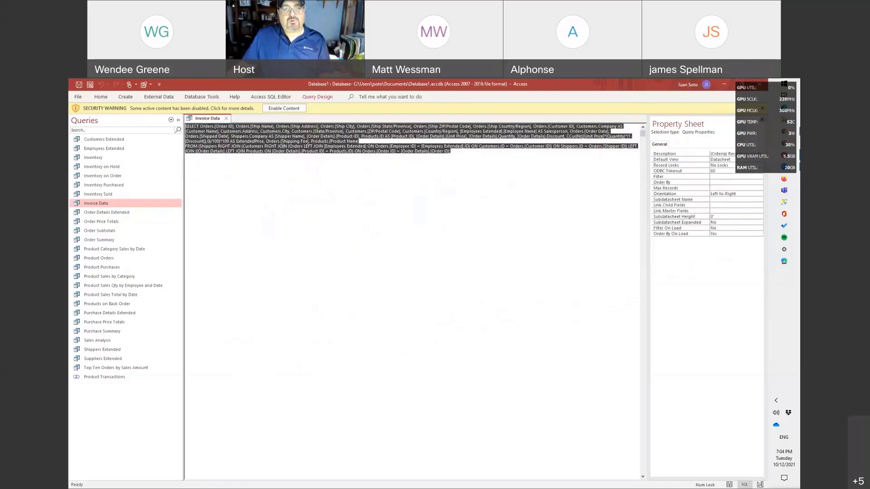
right_click(235, 146)
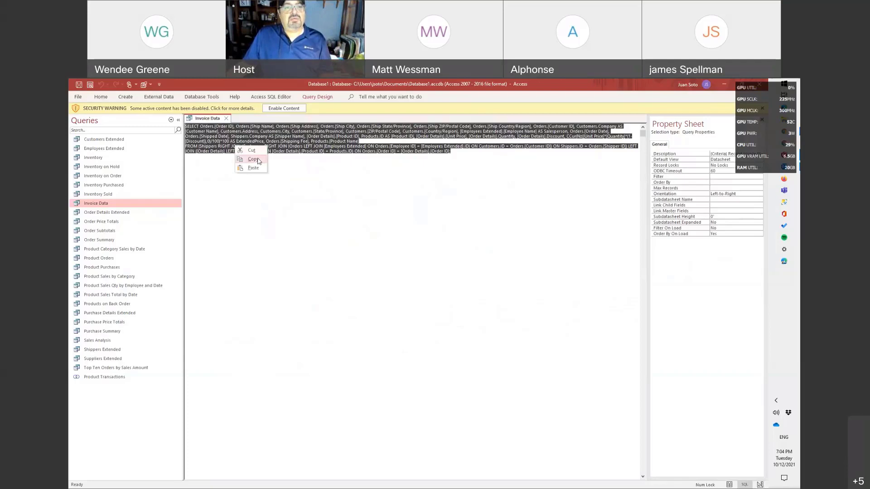
click(253, 159)
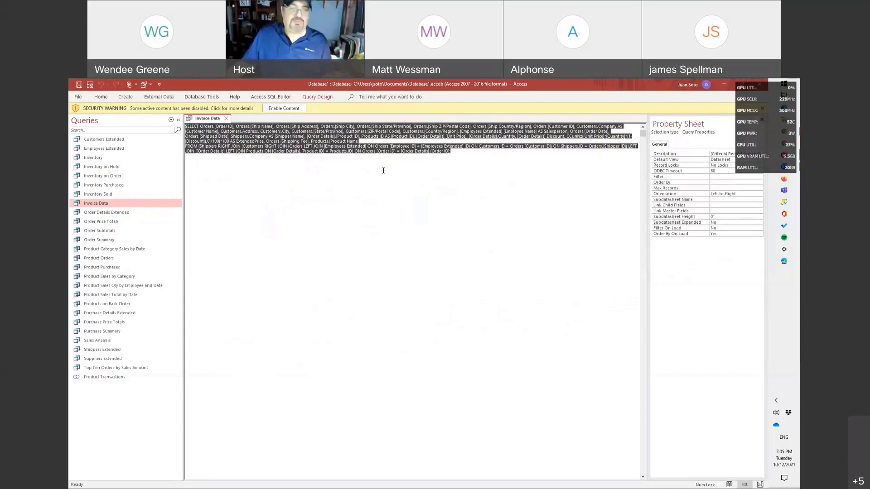
Step: Switch to SQL Server Management Studio and paste the copied Access SQL into a new query
key(alt+Tab)
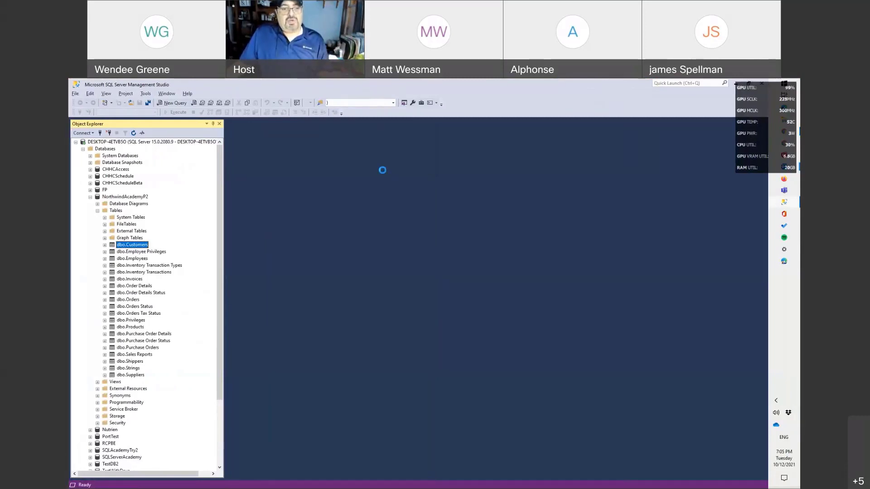
key(ctrl+n)
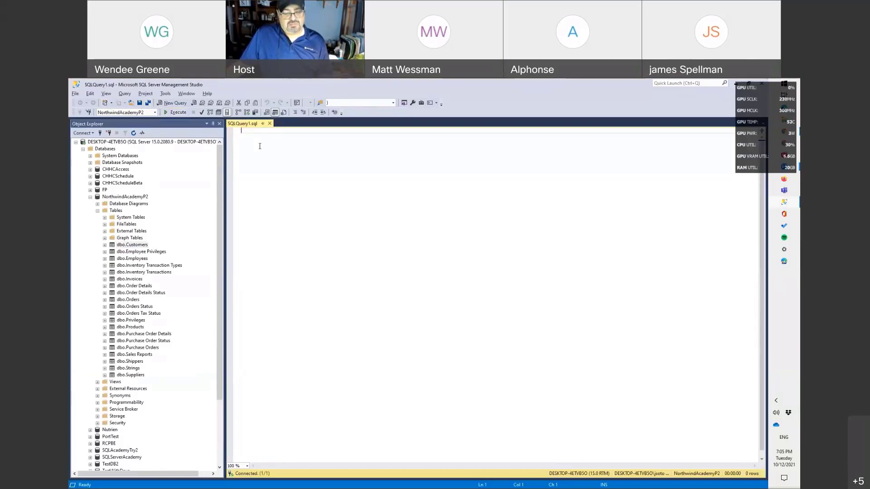
key(ctrl+v)
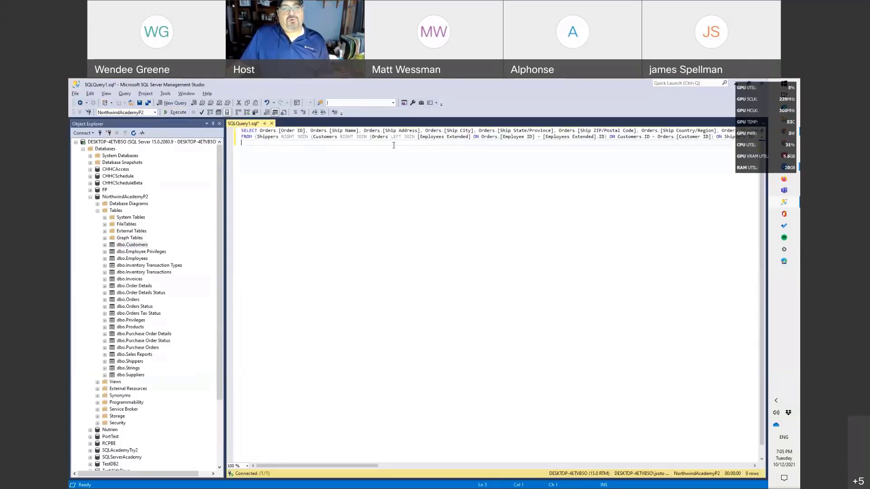
Step: Switch the query's database to CHHCAccess and back to NorthwindAcademyP2, and execute the pasted SQL
click(154, 113)
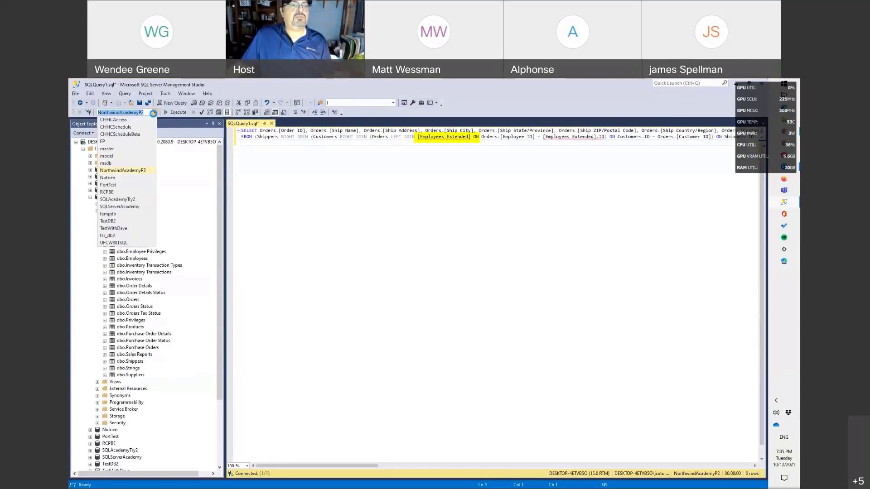
click(117, 120)
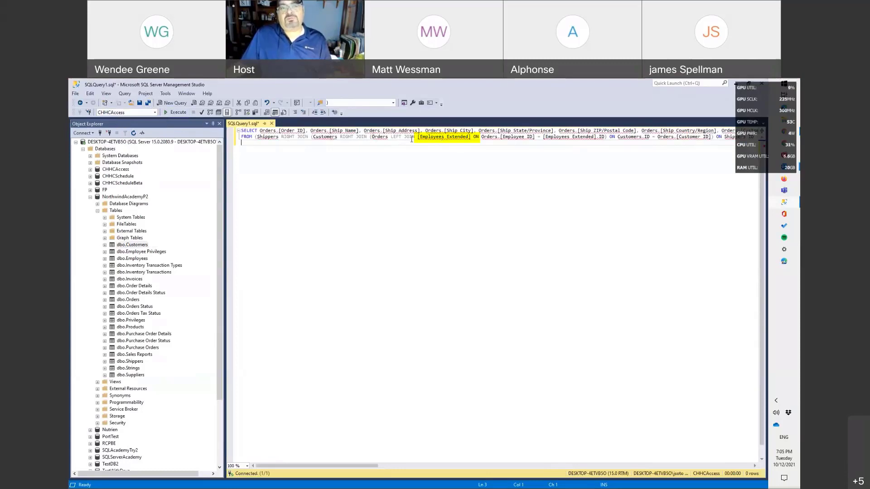
click(155, 112)
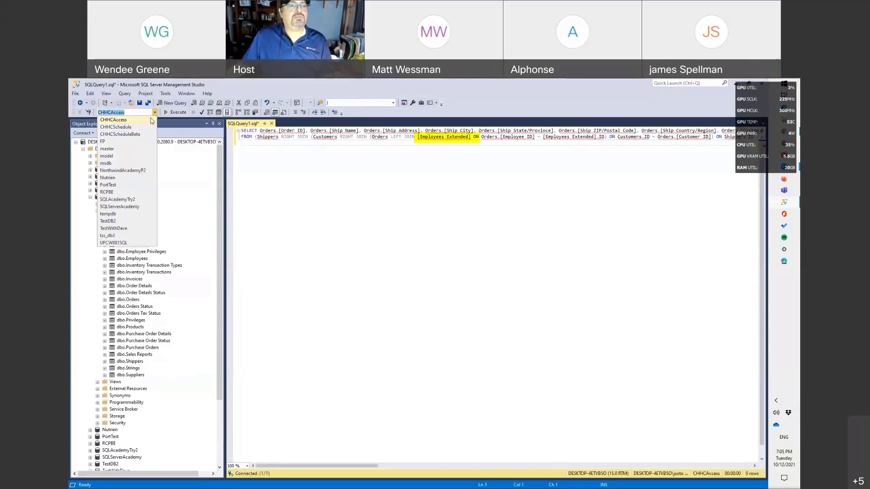
click(128, 170)
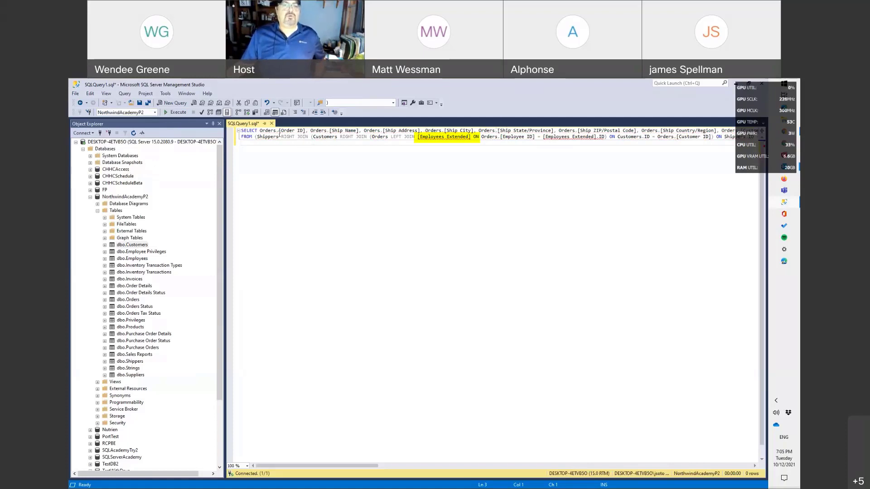
click(172, 113)
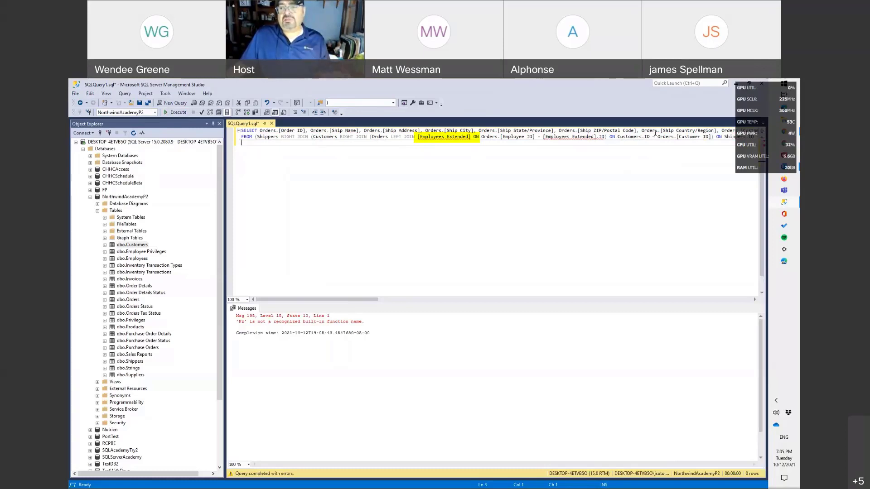
Step: Switch to Firefox and go to accessusergroups.org
click(784, 181)
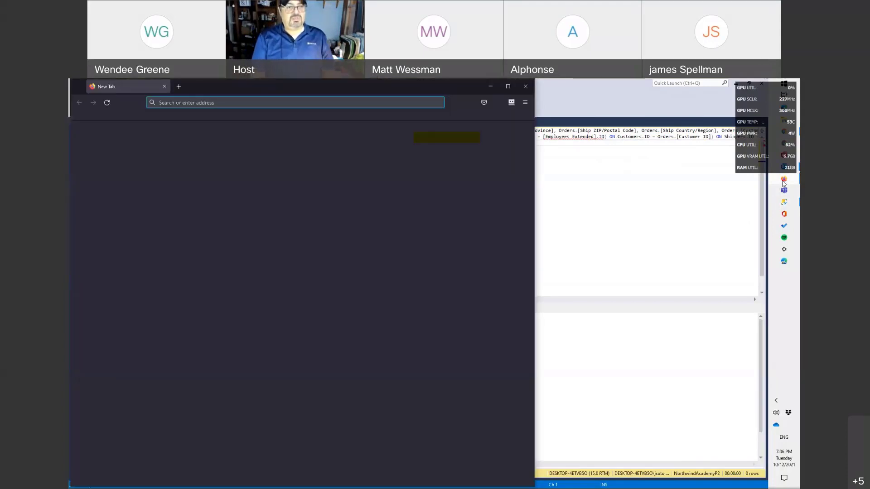
text(acc)
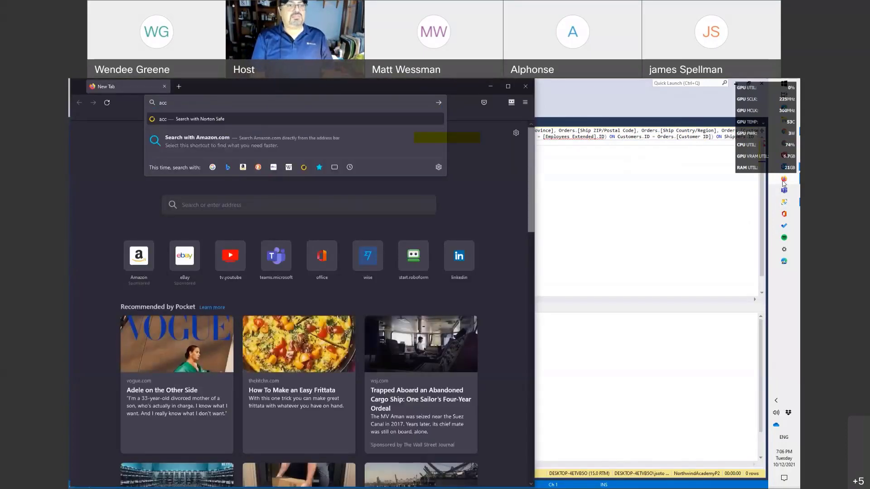
text(essusergro)
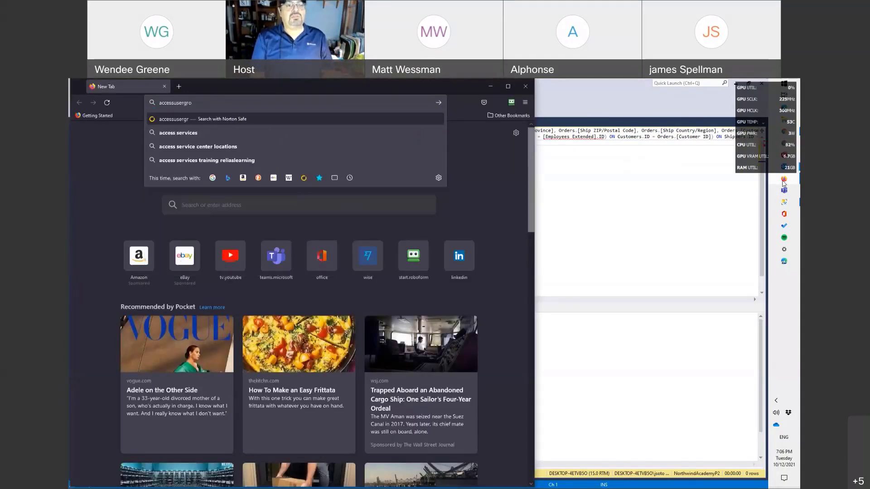
text(ups.org)
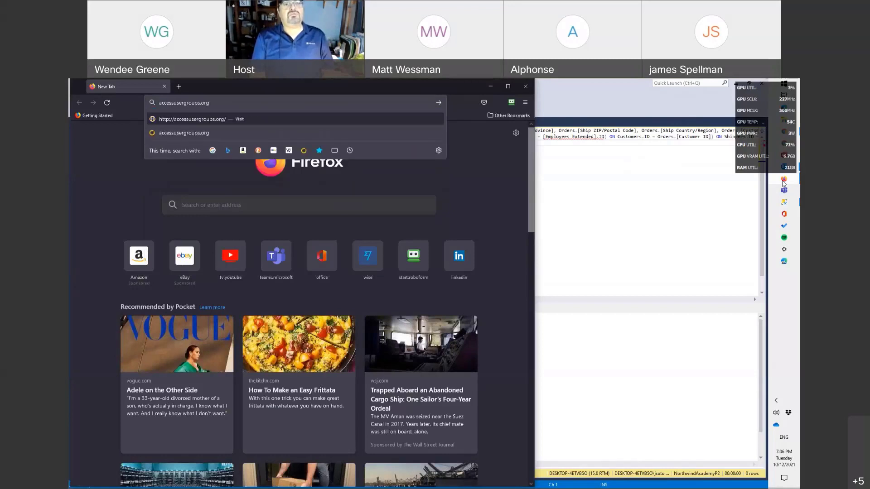
key(Return)
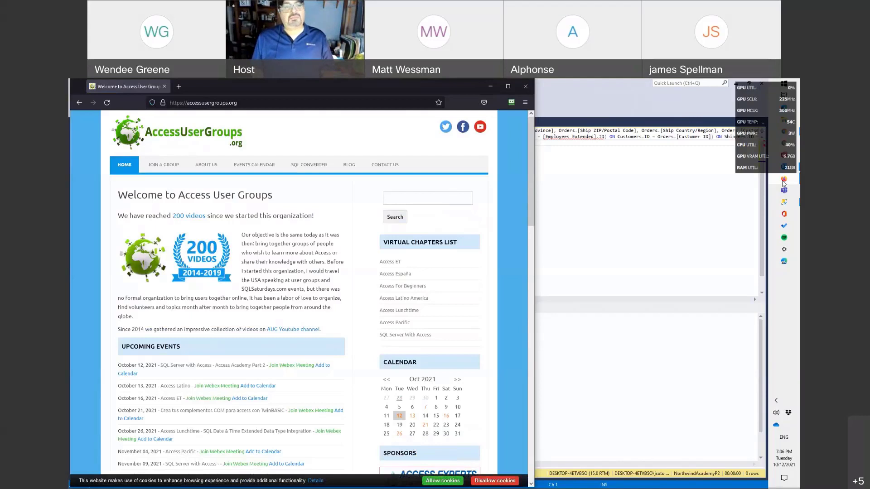
Step: Open the site's SQL Converter and paste the copied query as the Access SQL source
click(305, 161)
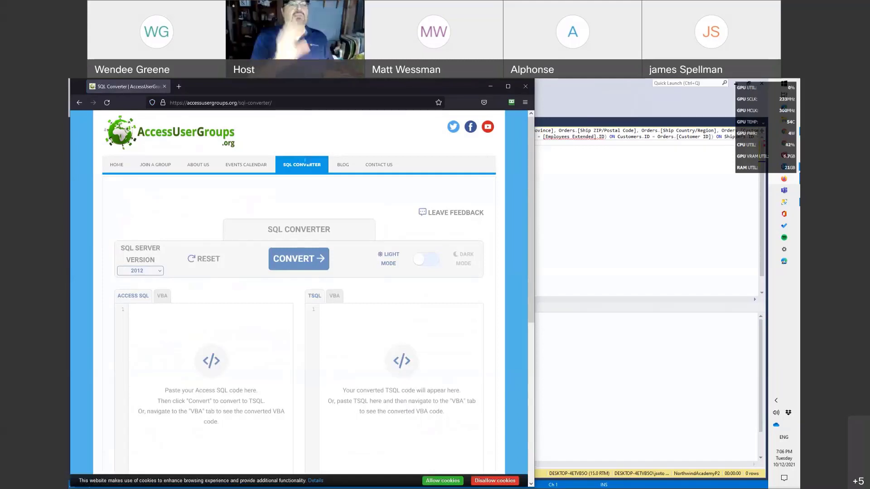
click(186, 330)
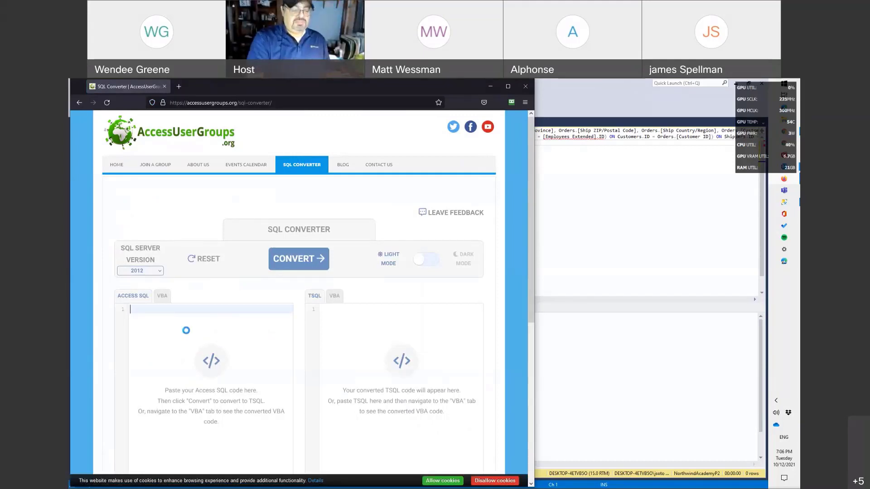
key(ctrl+v)
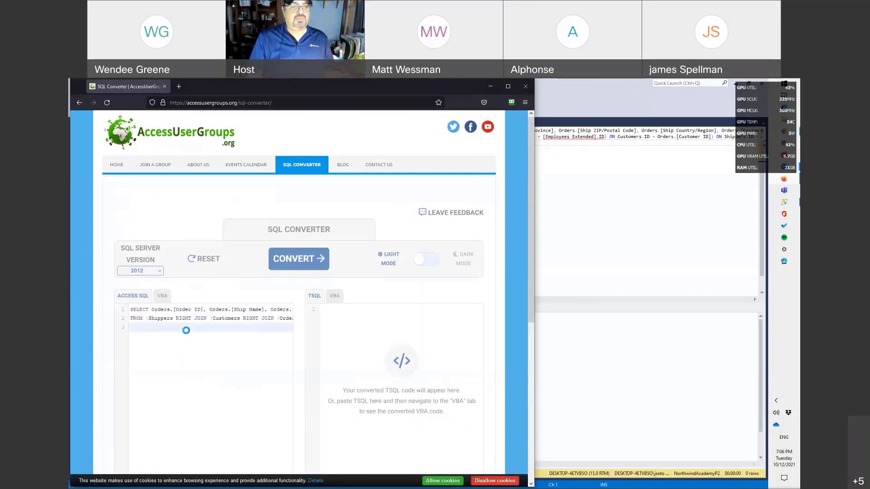
Step: Convert the pasted Access SQL to T-SQL for SQL Server 2012 and copy the converted code
click(299, 261)
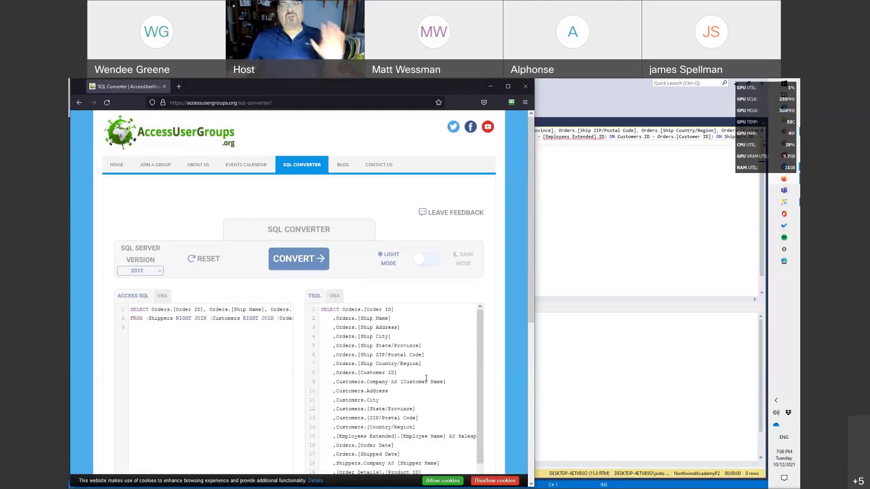
scroll(426, 379, down, 3)
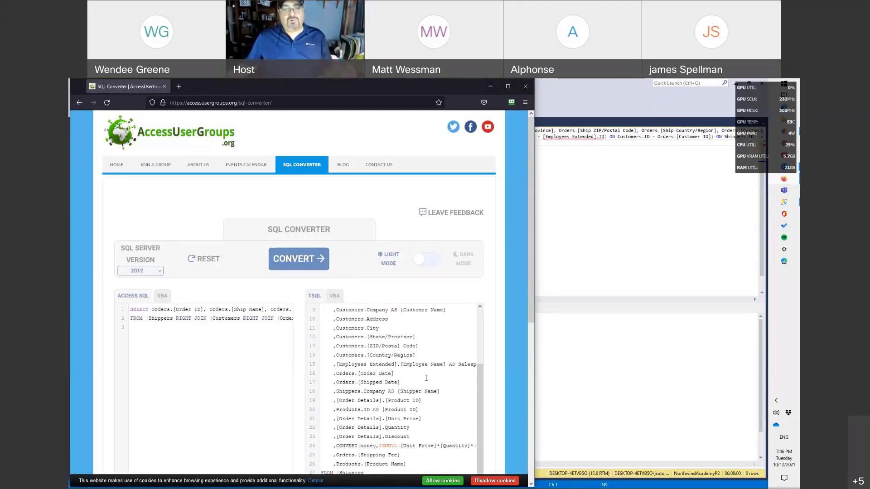
scroll(510, 368, down, 2)
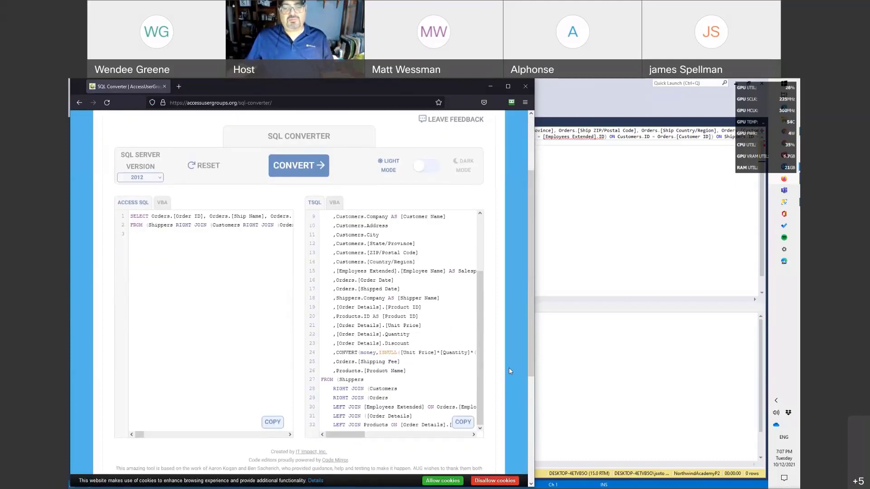
click(463, 426)
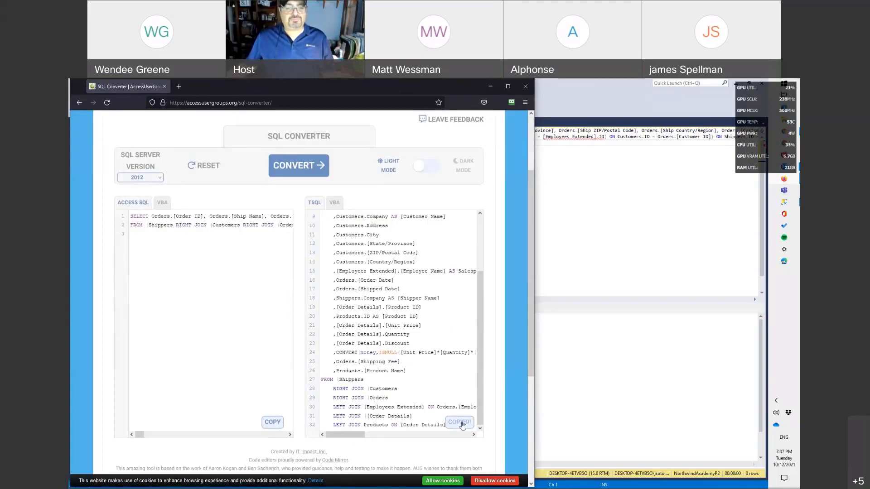
Step: Switch to SQL Server Management Studio, replace the query's Access SQL with the copied T-SQL, and execute it
click(616, 222)
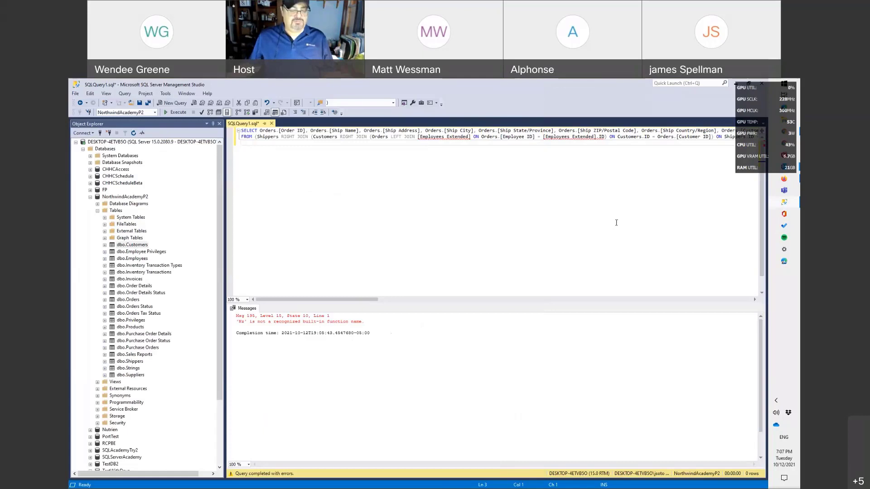
key(ctrl+a)
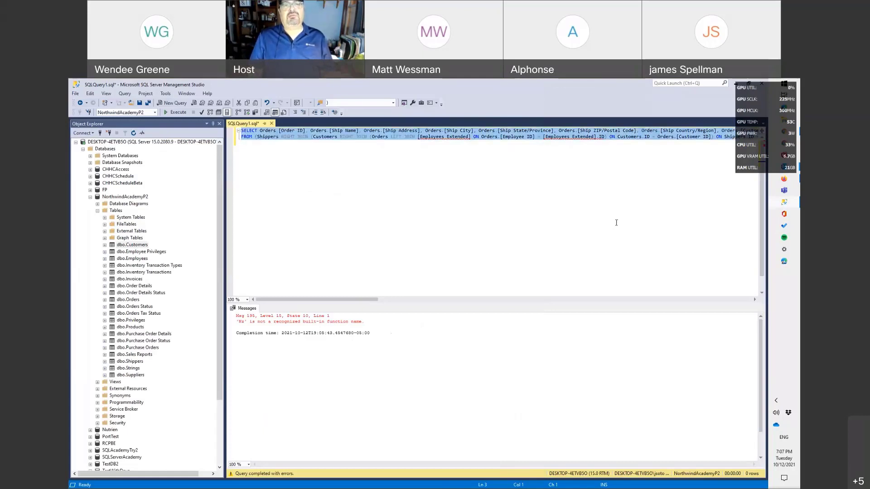
key(Delete)
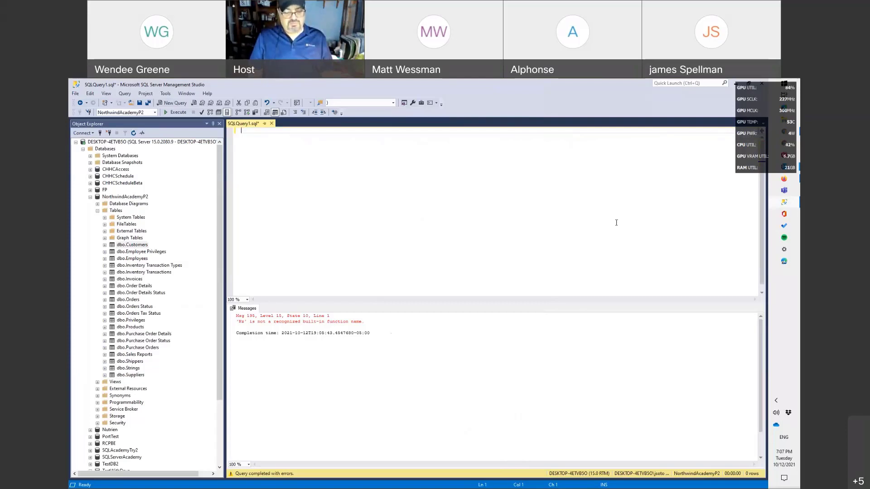
key(ctrl+v)
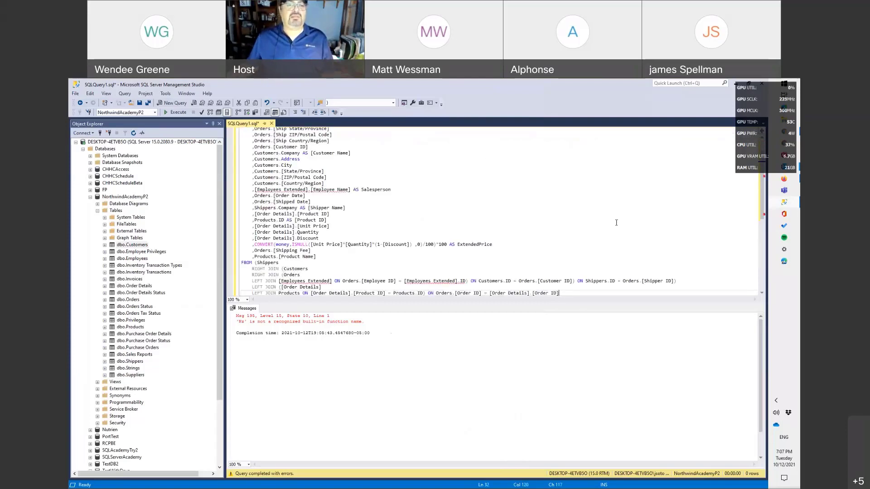
click(175, 112)
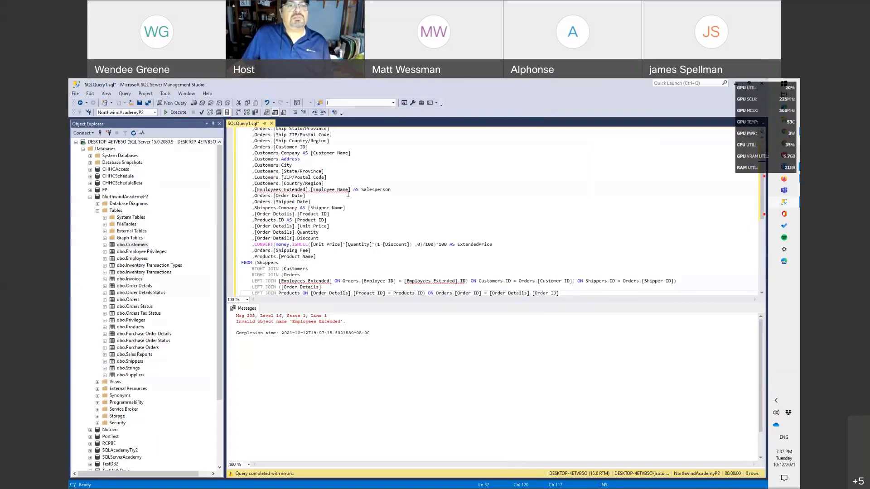
Step: Jump from the execution error to its statement and examine the Employees Extended references in the query
click(282, 189)
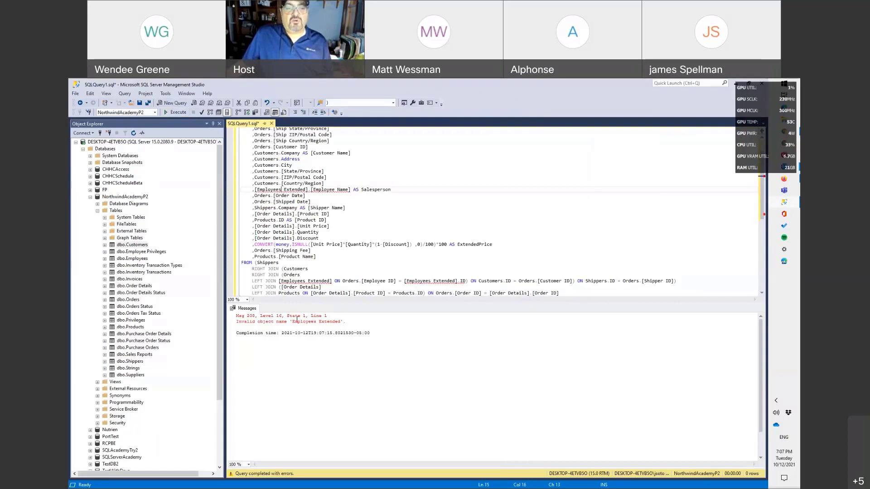
double_click(294, 323)
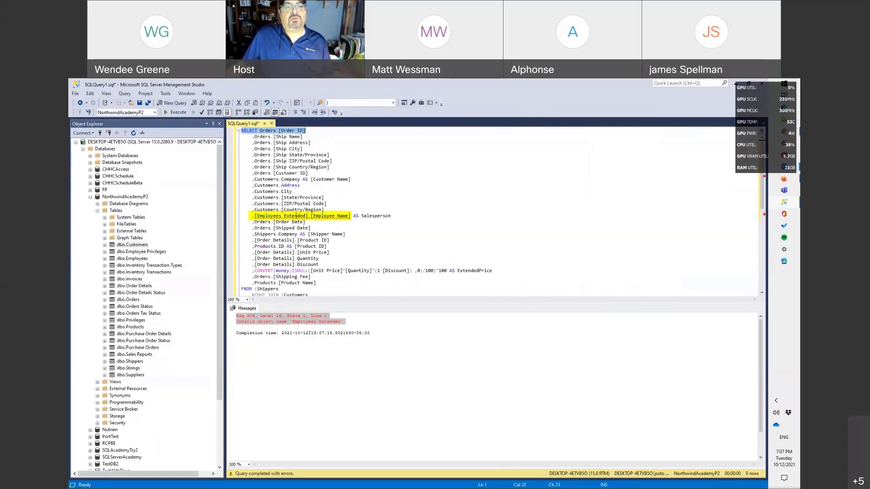
mouse_move(298, 216)
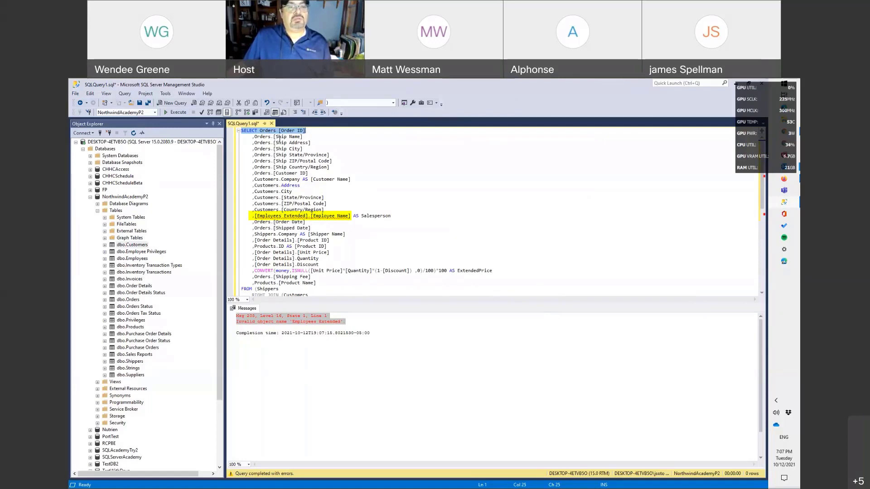
mouse_move(282, 137)
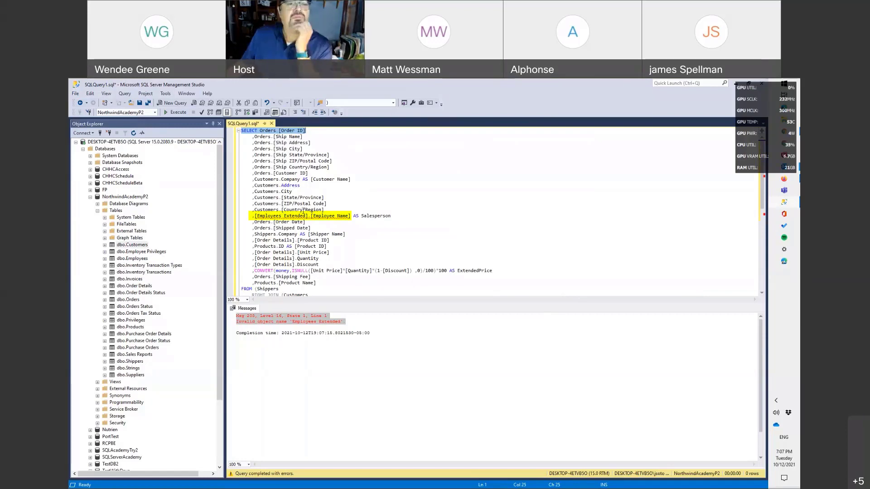
click(309, 222)
scroll(309, 222, down, 2)
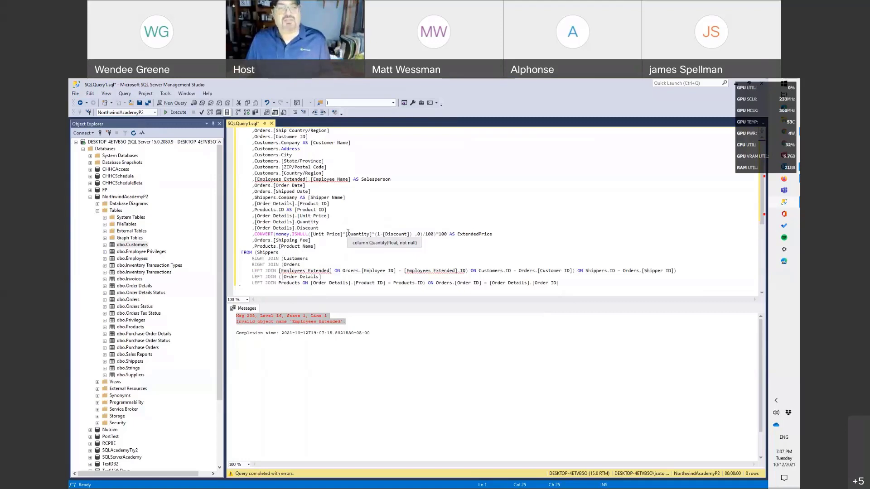
Step: Switch to Access and bring up the available commands for the Employees Extended query
key(alt+Tab)
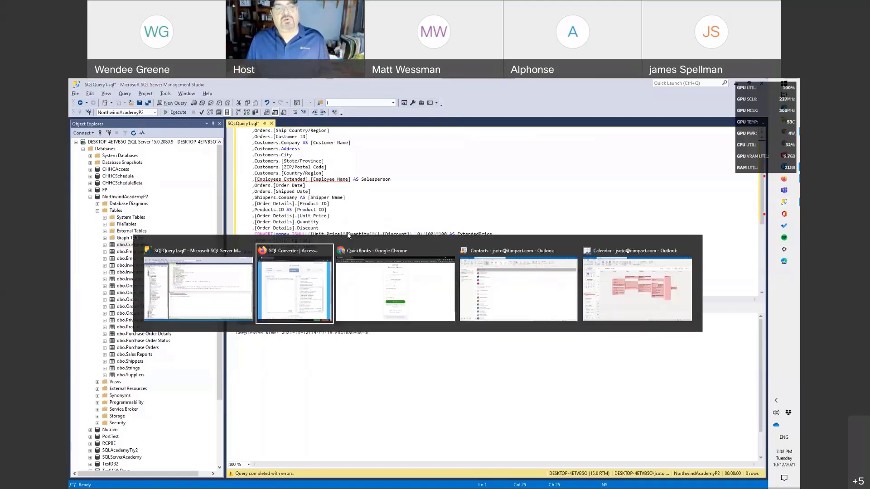
key(Escape)
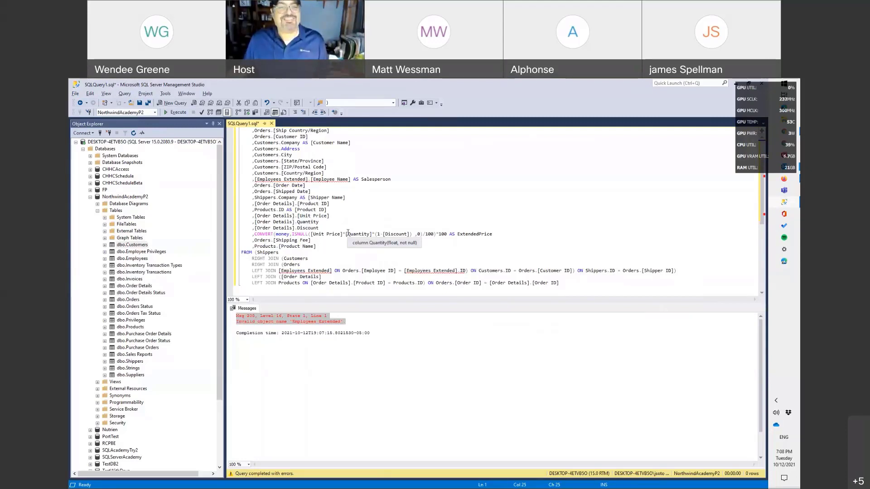
key(alt+Tab)
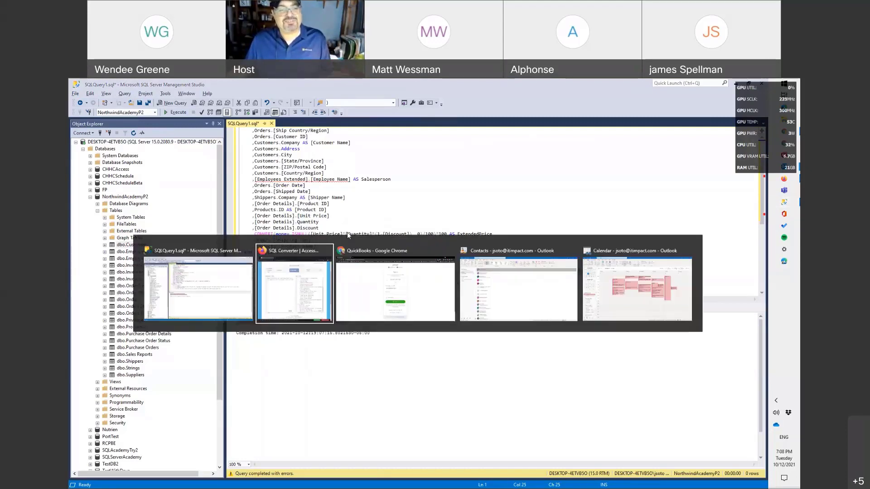
key(Escape)
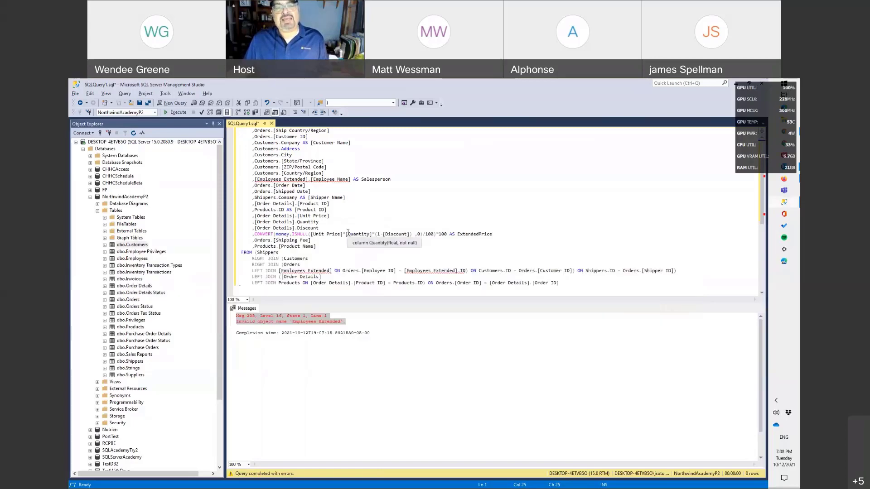
key(alt+Tab)
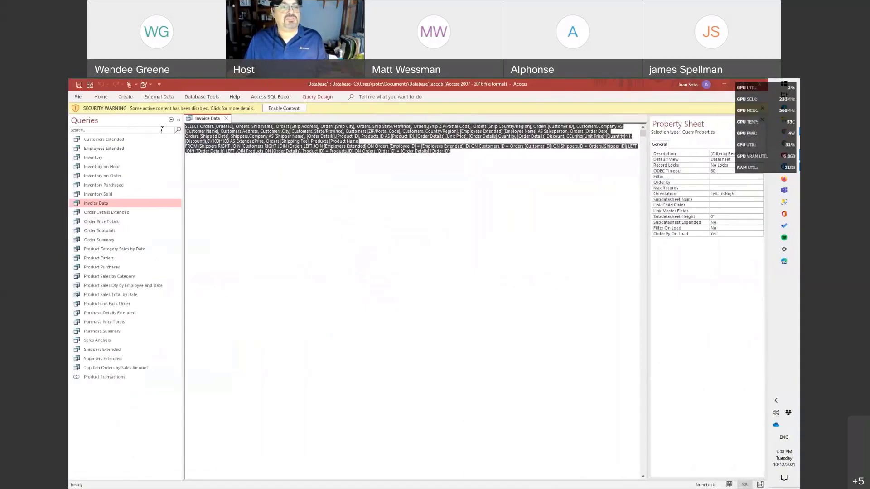
right_click(108, 152)
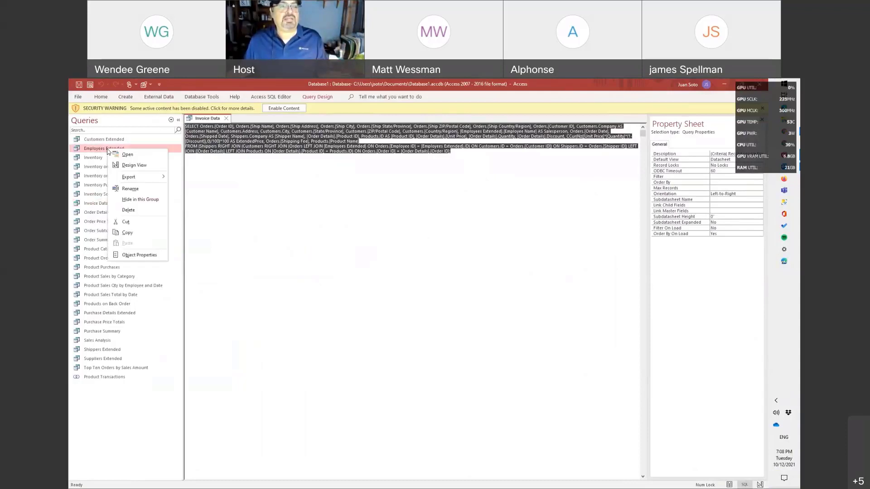
Step: Open the Employees Extended query in design and show its SQL statement, ready for copying
click(136, 165)
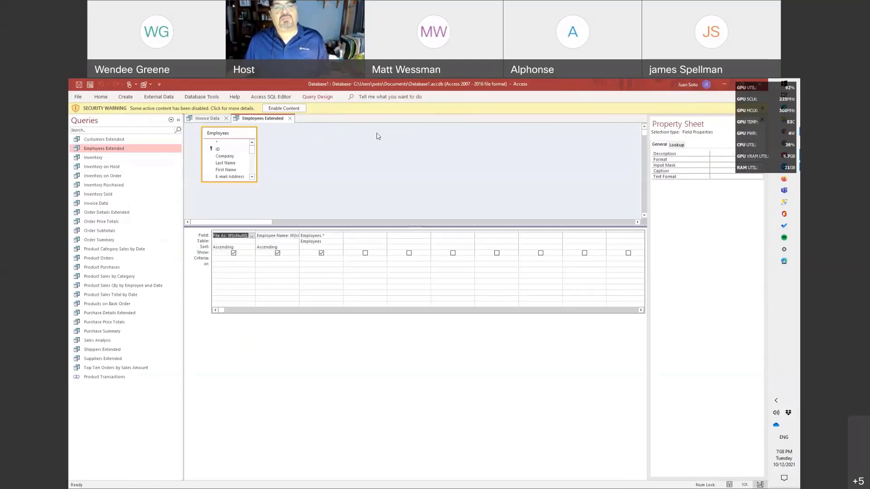
right_click(324, 134)
click(338, 140)
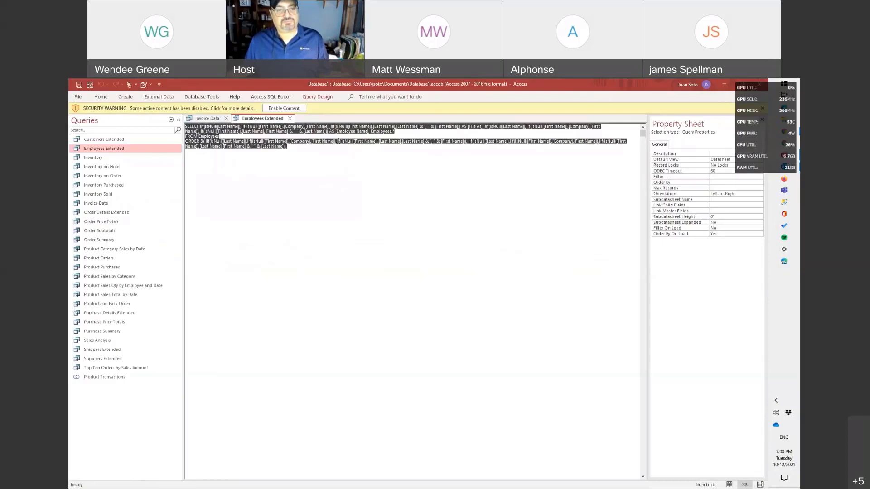
Step: Switch to SQL Server Management Studio, paste the Employees Extended Access SQL into a new query and execute it
key(ctrl+super+Right)
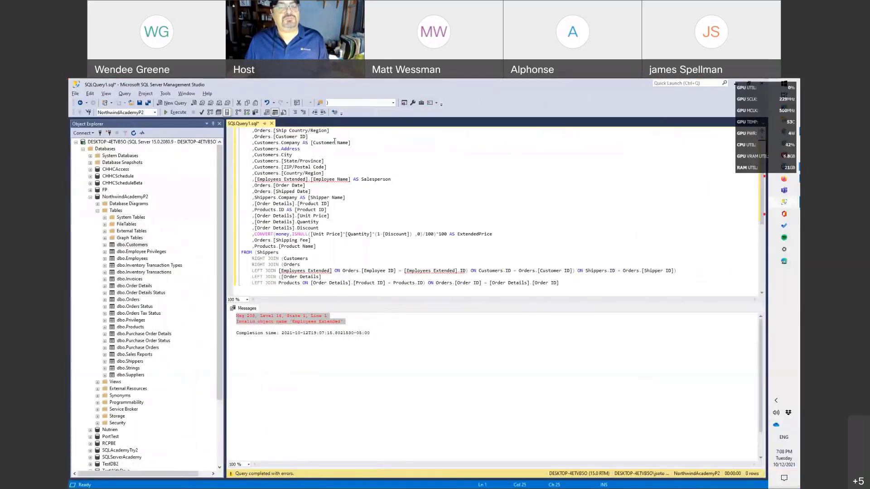
key(ctrl+n)
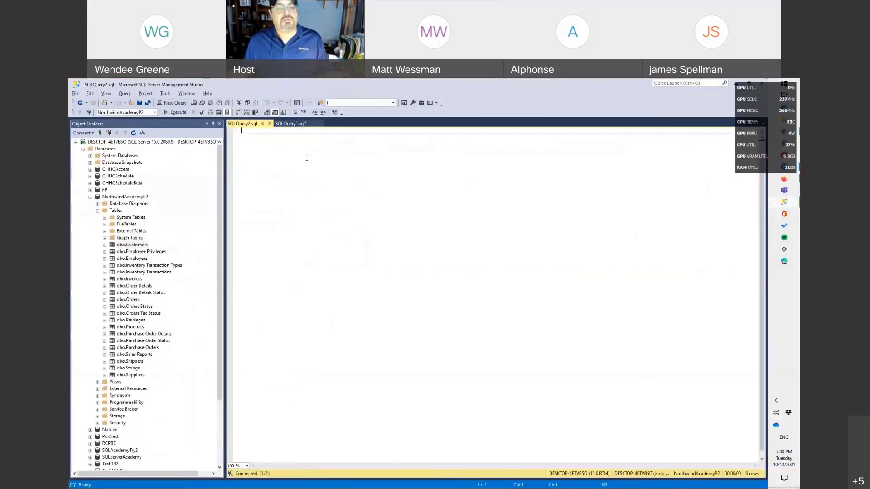
key(ctrl+v)
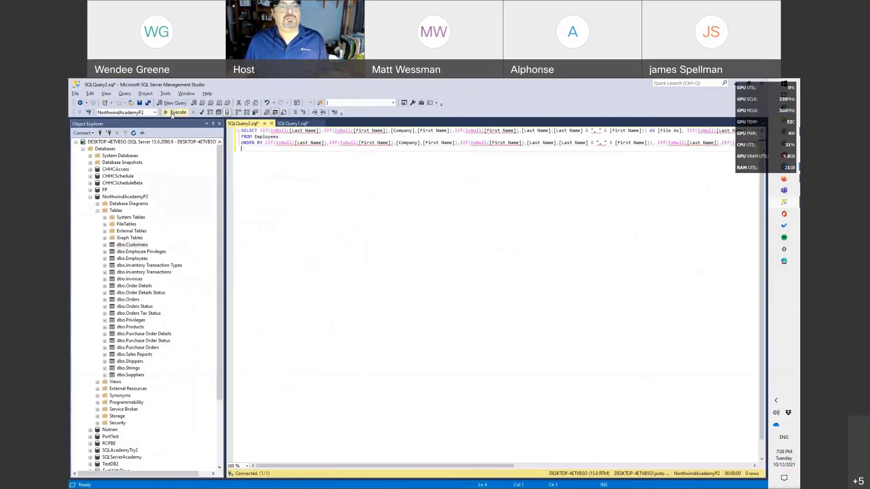
click(172, 113)
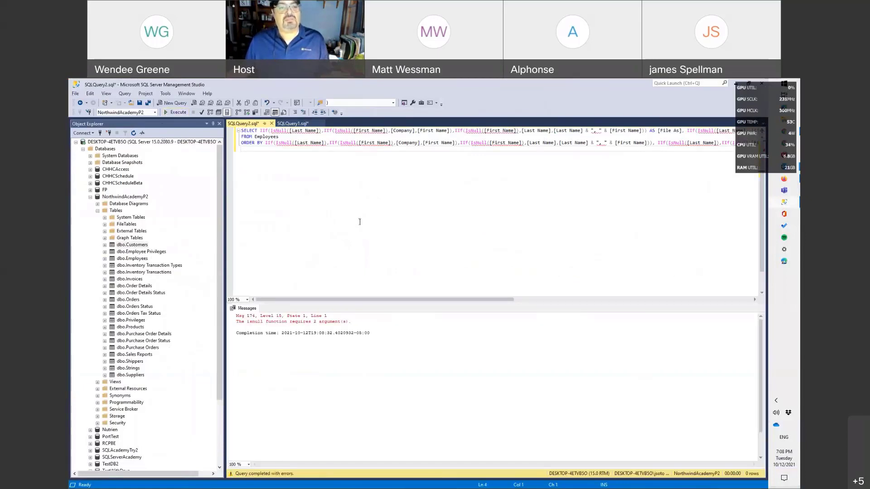
Step: Switch to the SQL Converter in the browser, replace the Access SQL with the Employees Extended statement and convert it to T-SQL
key(alt+Tab)
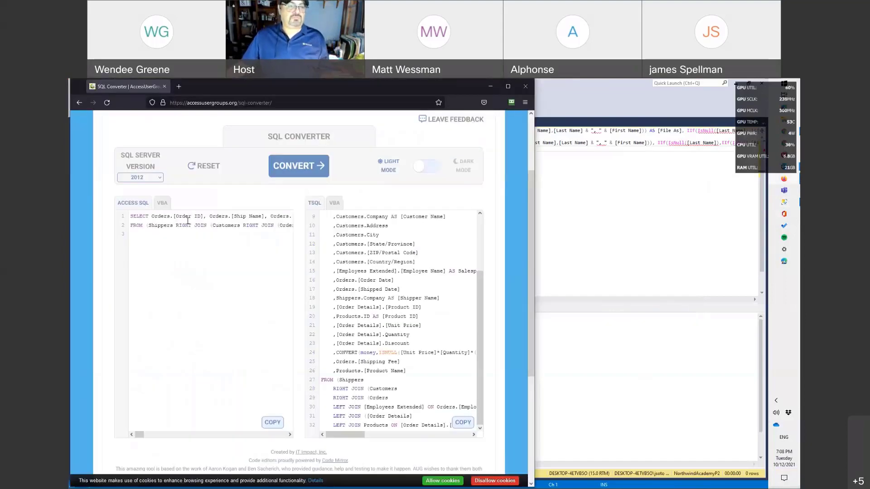
key(ctrl+a)
key(Delete)
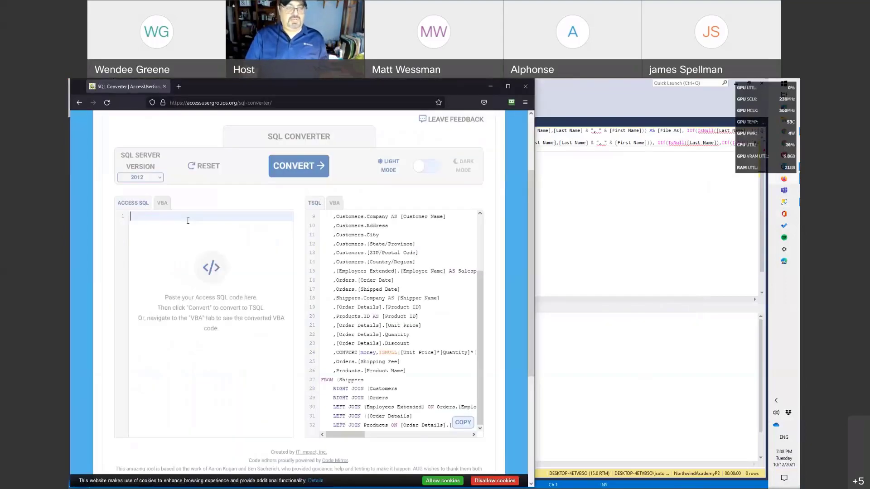
key(ctrl+v)
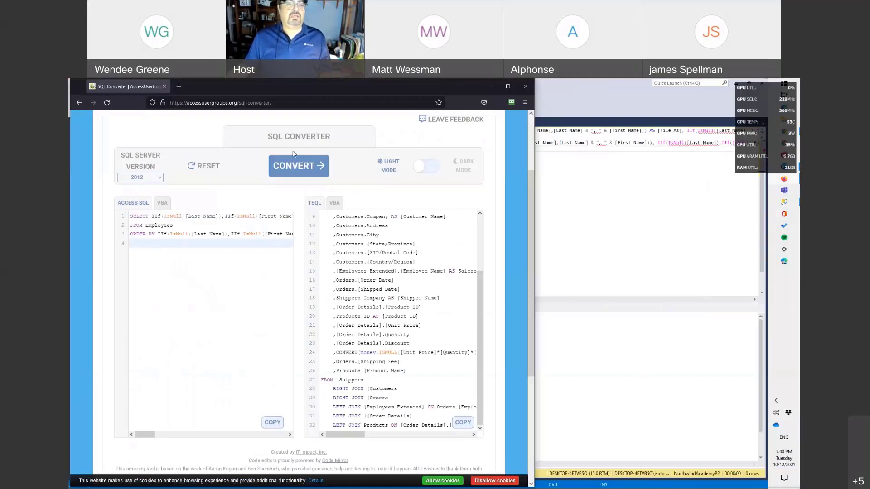
click(288, 166)
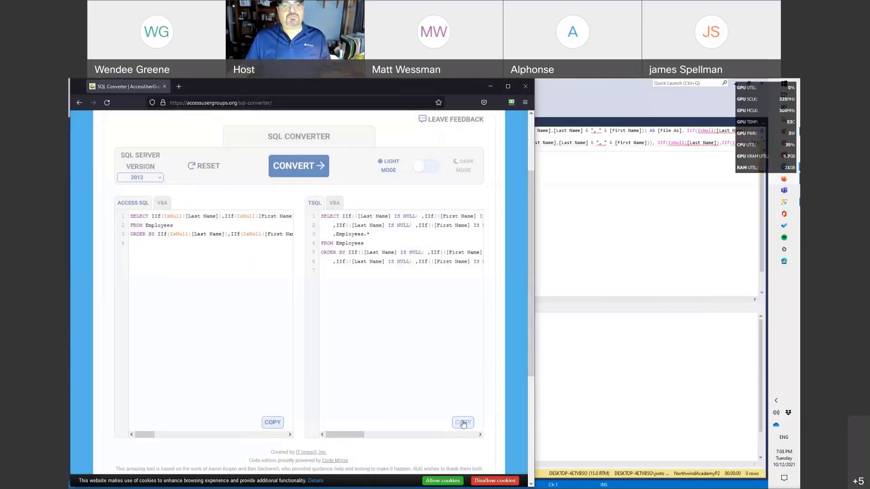
Step: Copy the converted T-SQL, replace the contents of SQLQuery2 in Management Studio with it and execute the query
click(463, 423)
click(556, 222)
key(ctrl+a)
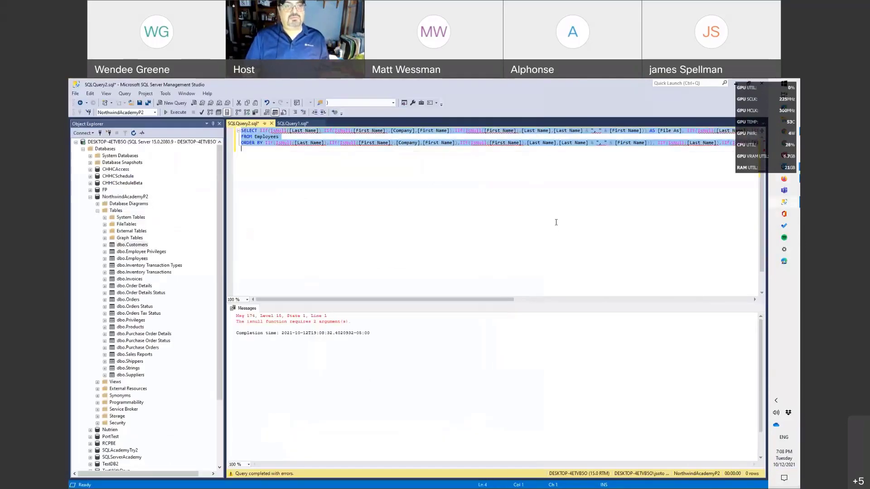
key(Delete)
key(ctrl+v)
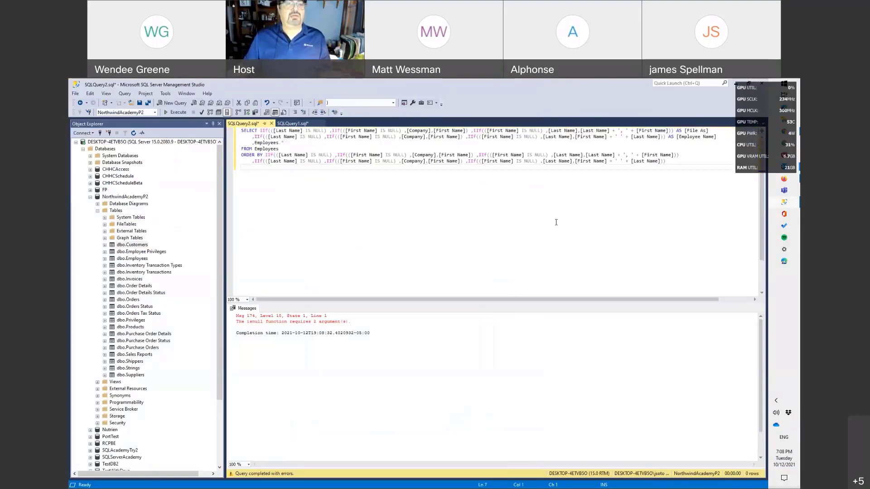
click(178, 112)
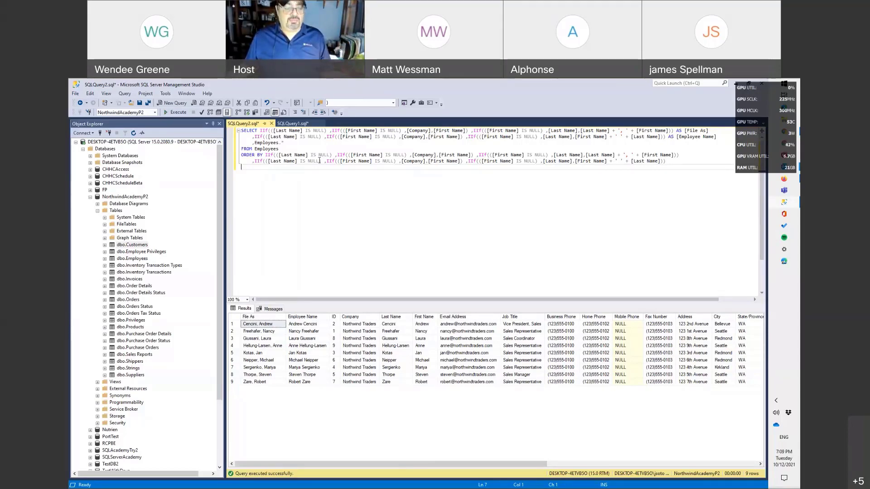
Step: Copy the whole SQLQuery2 statement and paste it on new lines above the Orders SELECT in SQLQuery1
key(ctrl+a)
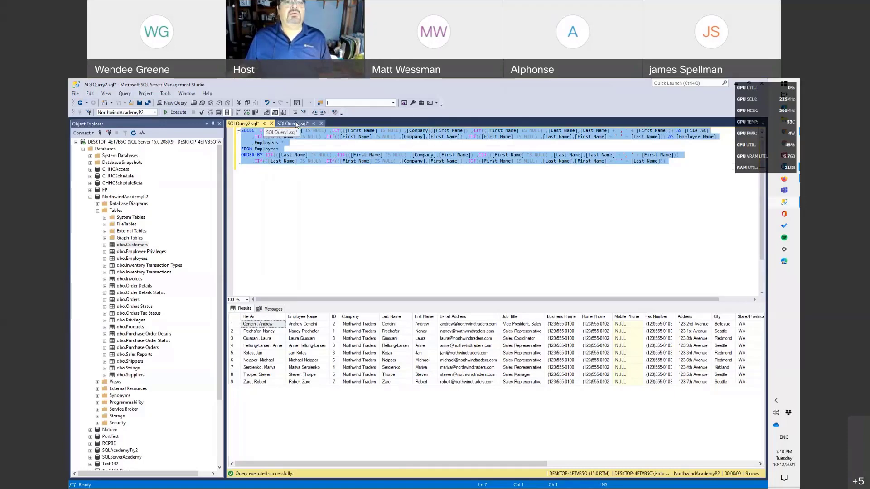
click(293, 123)
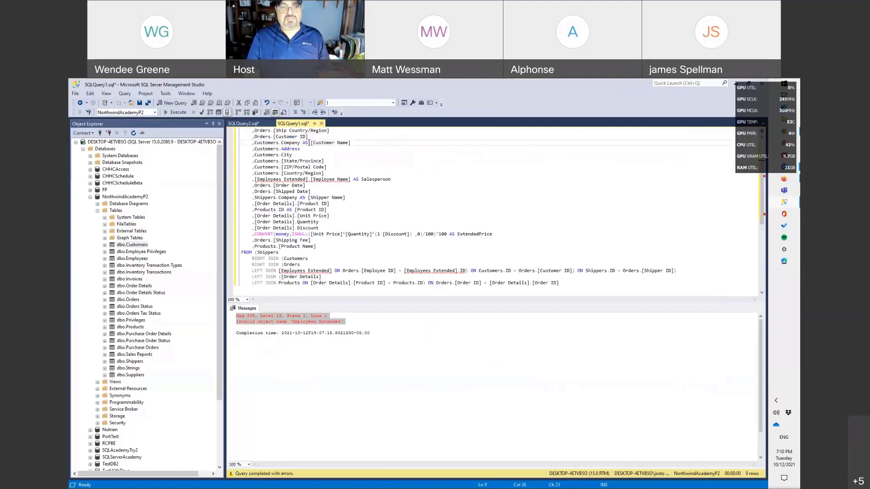
key(ctrl+Home)
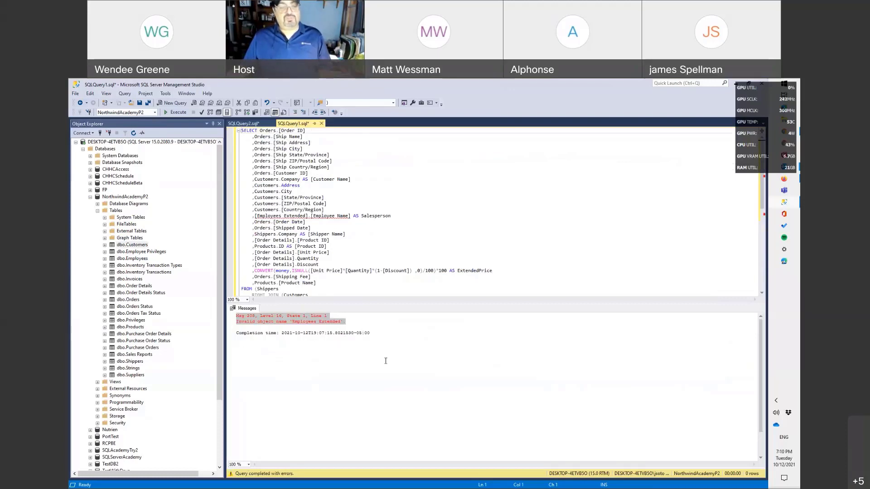
key(ctrl+r)
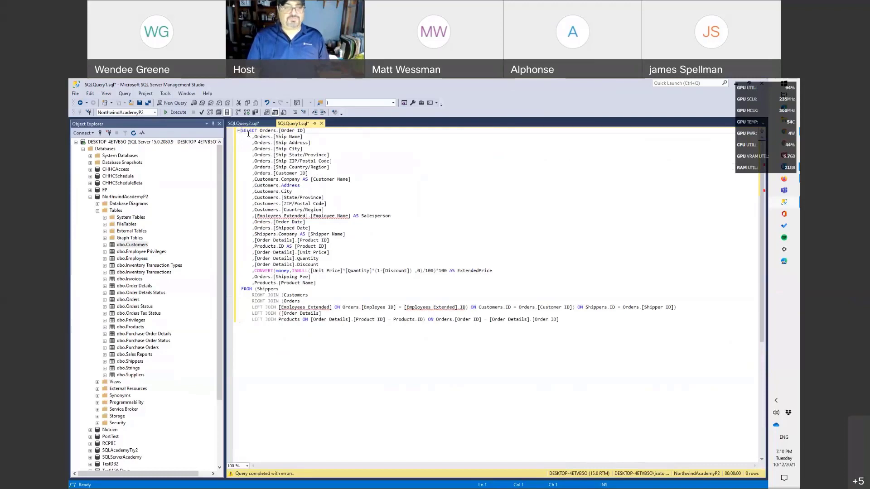
key(Return)
key(Return)
key(Up)
key(Up)
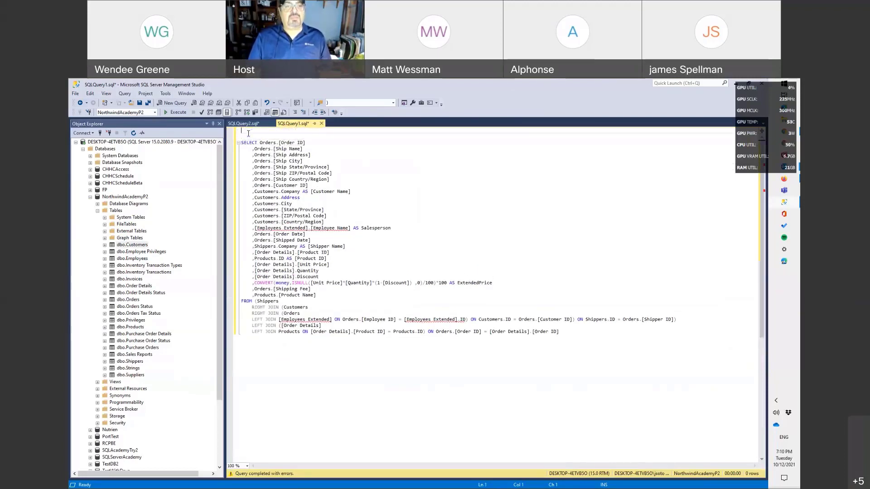
key(Return)
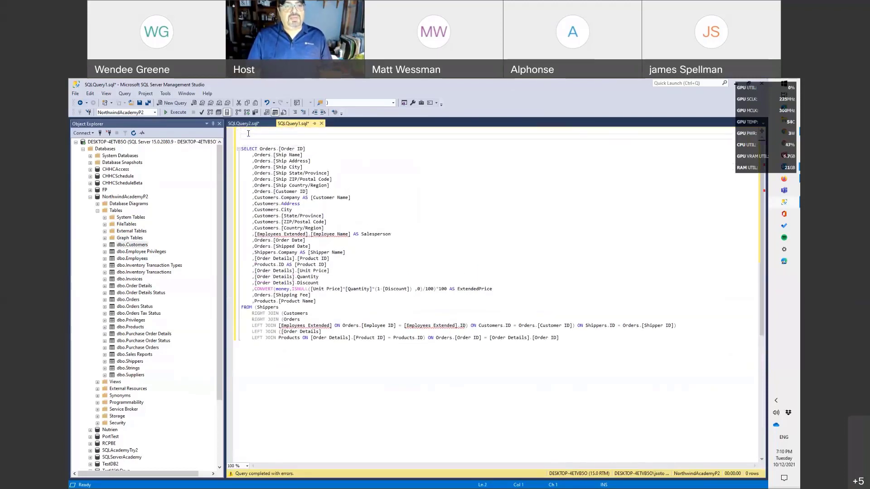
key(ctrl+v)
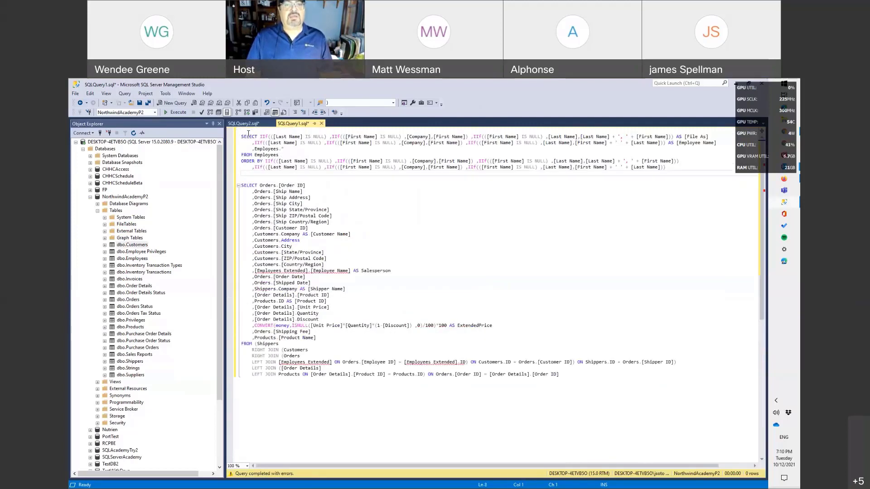
Step: Begin a WITH ... As common table expression above the pasted SELECT, using the copied Employees Extended name and an opening parenthesis
key(Up)
key(Up)
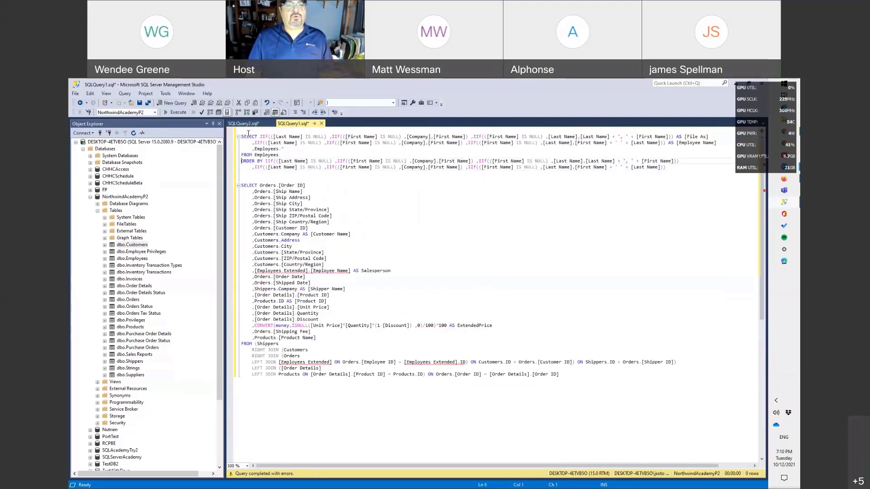
click(254, 271)
drag(275, 270, 306, 273)
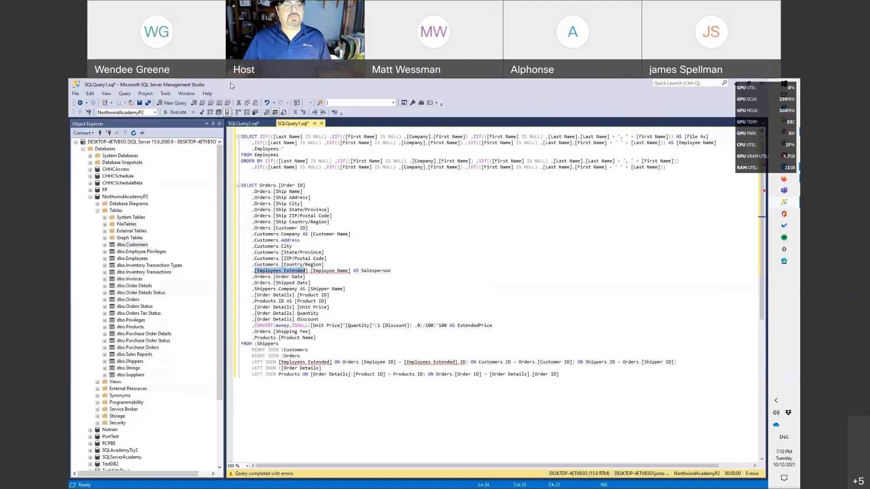
click(246, 131)
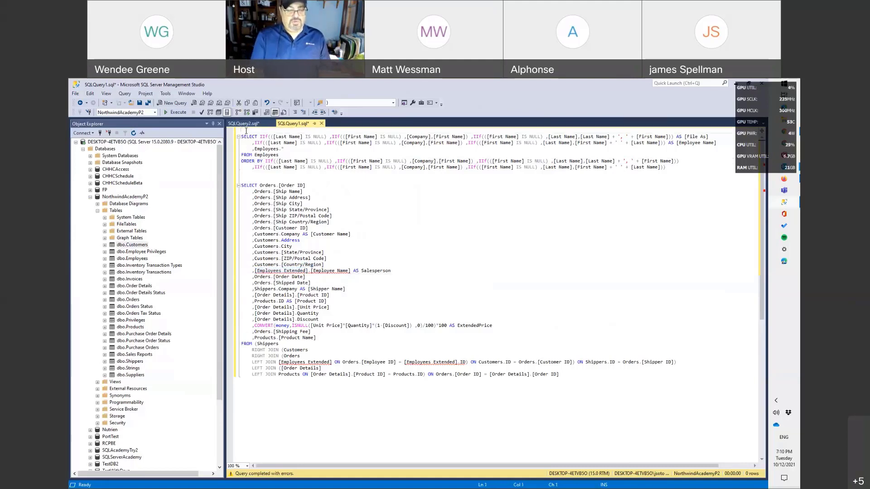
text(With)
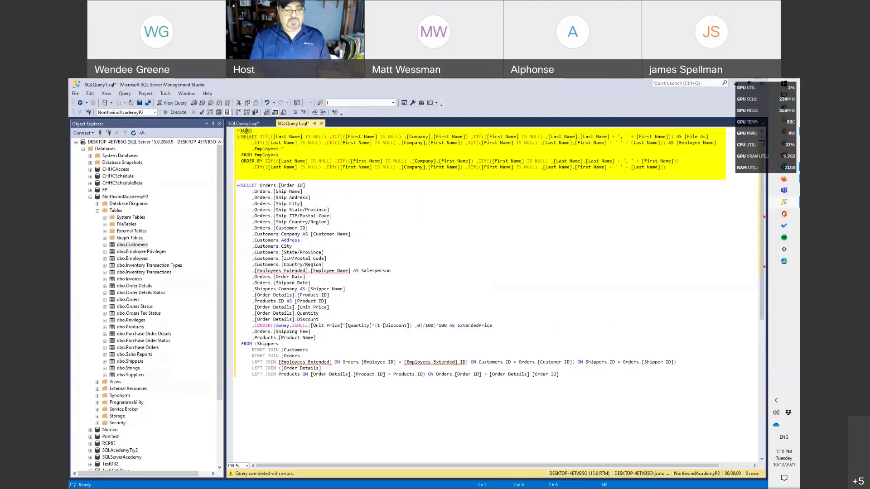
text( [)
key(ctrl+v)
text(] )
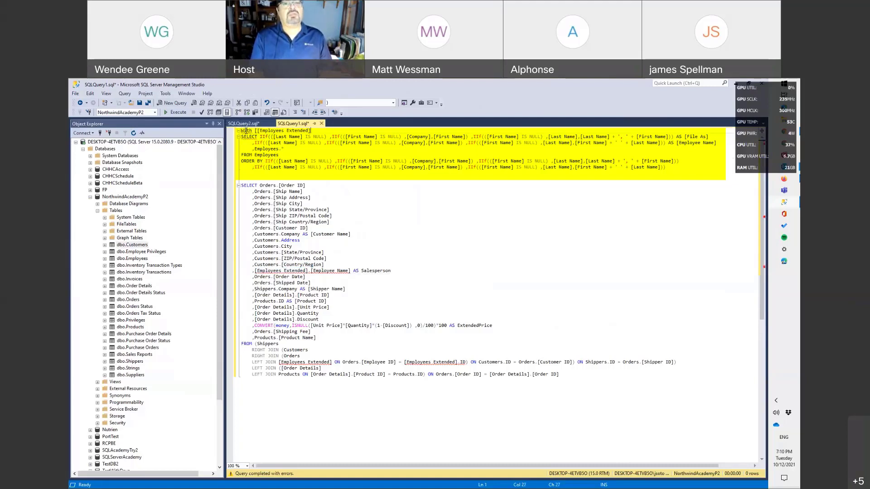
text(As)
key(Return)
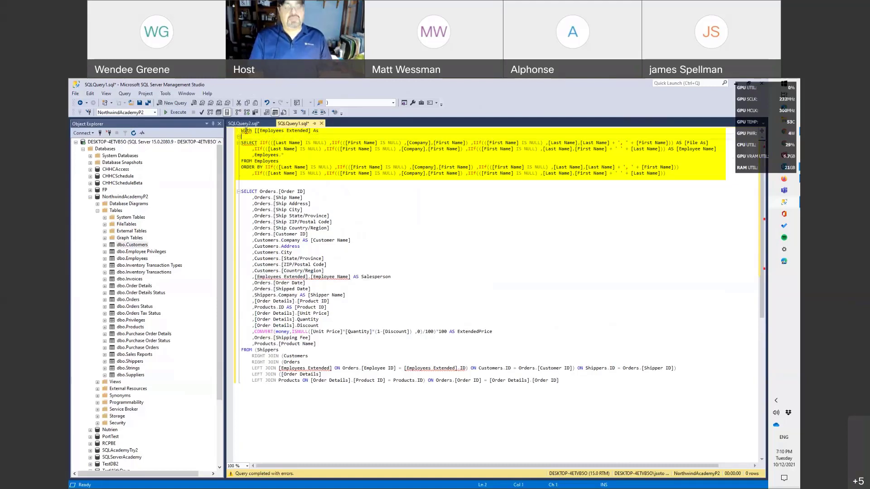
text(()
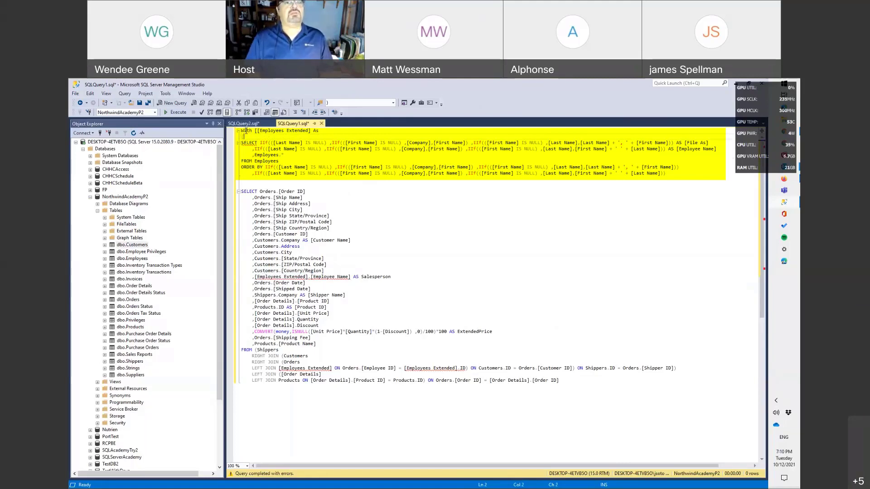
Step: Close the common table expression with a parenthesis directly above the Orders SELECT and execute the combined query
key(Down)
key(Down)
key(Down)
key(Down)
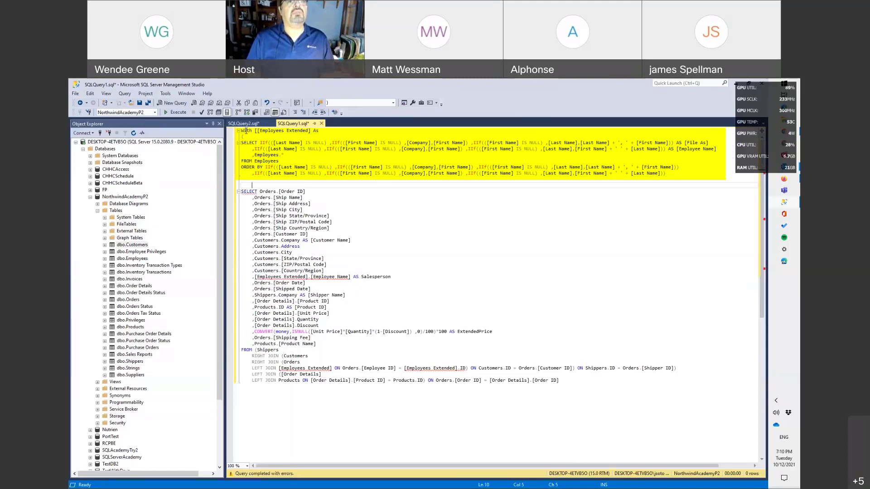
text())
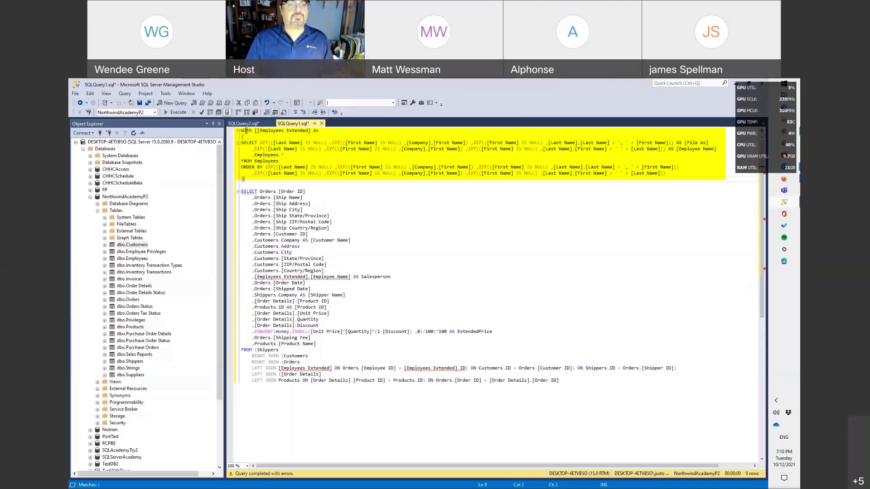
key(Delete)
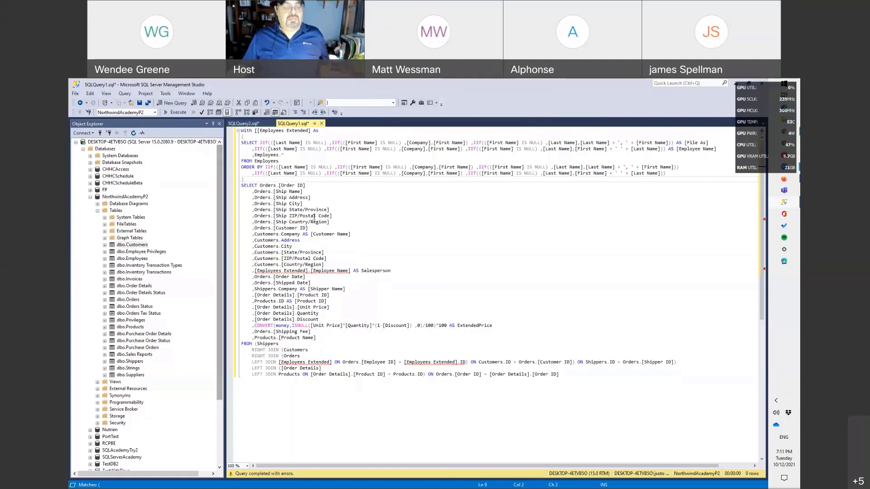
click(202, 114)
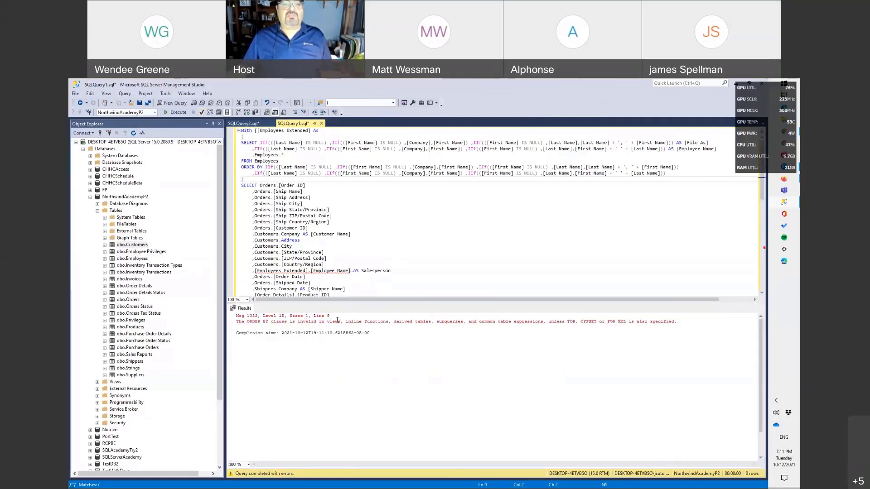
double_click(338, 322)
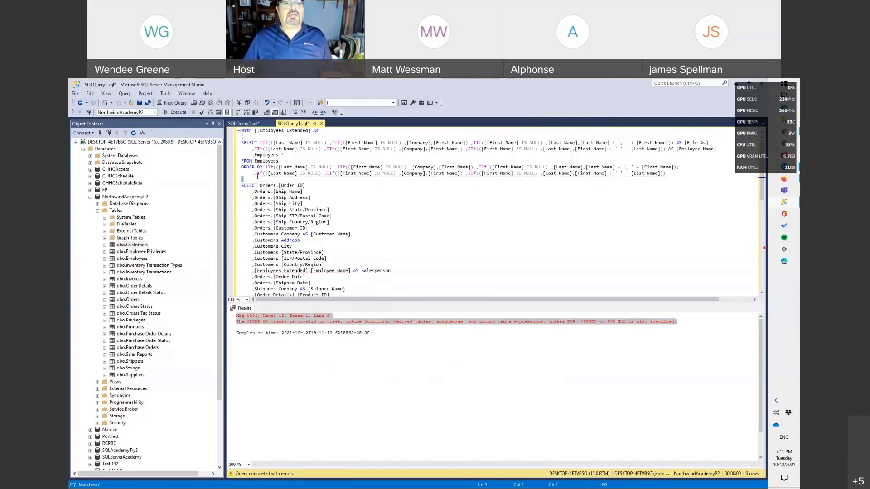
Step: Delete the two-line ORDER BY clause from the Employees Extended common table expression
click(243, 167)
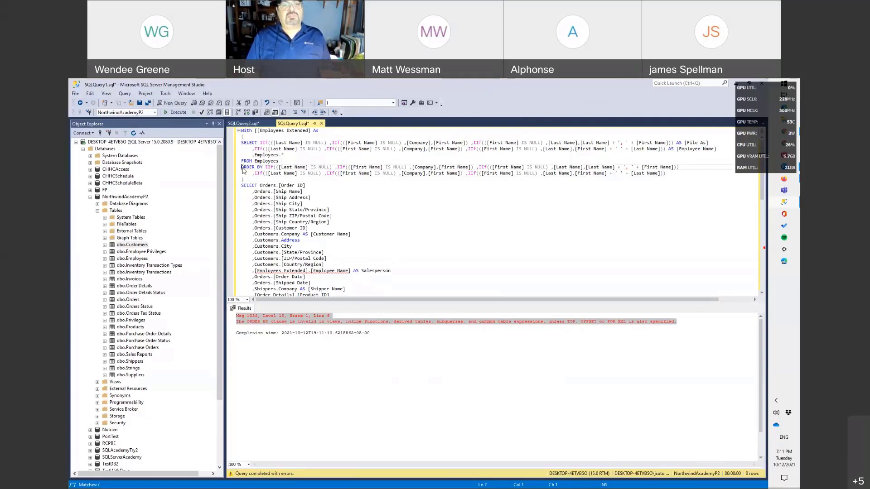
key(shift+Down)
key(shift+End)
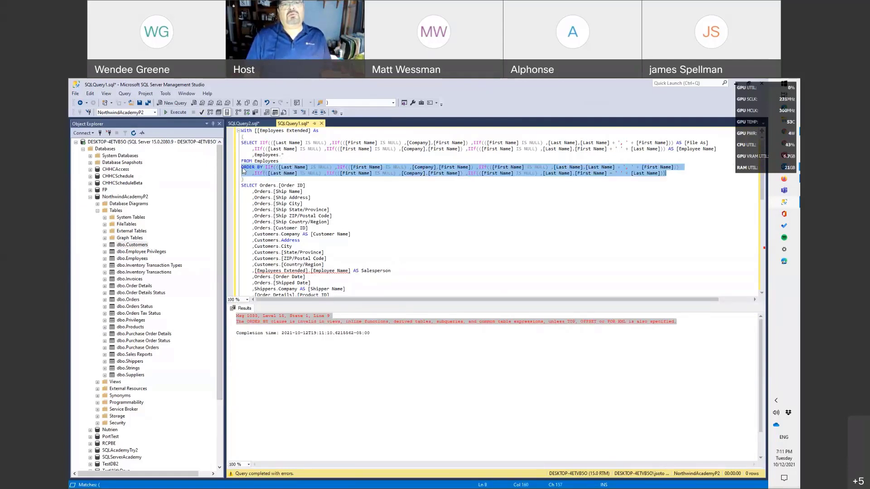
key(Delete)
key(BackSpace)
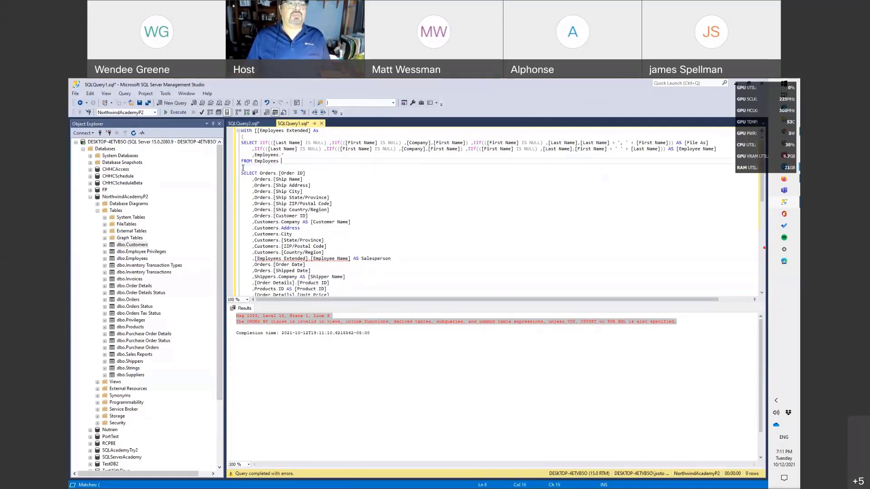
Step: Parse the combined query, inspect the flagged [Employees Extended].[Employee Name] column, and execute the query
click(202, 114)
click(384, 246)
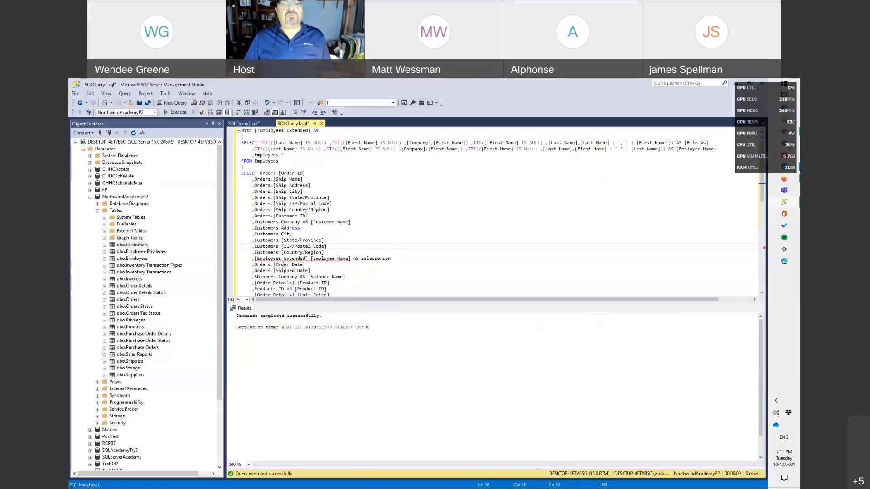
mouse_move(307, 257)
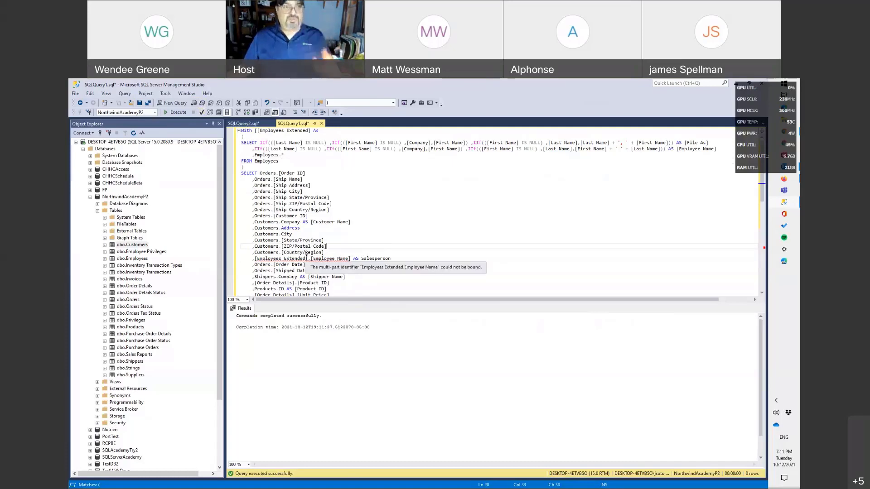
click(175, 112)
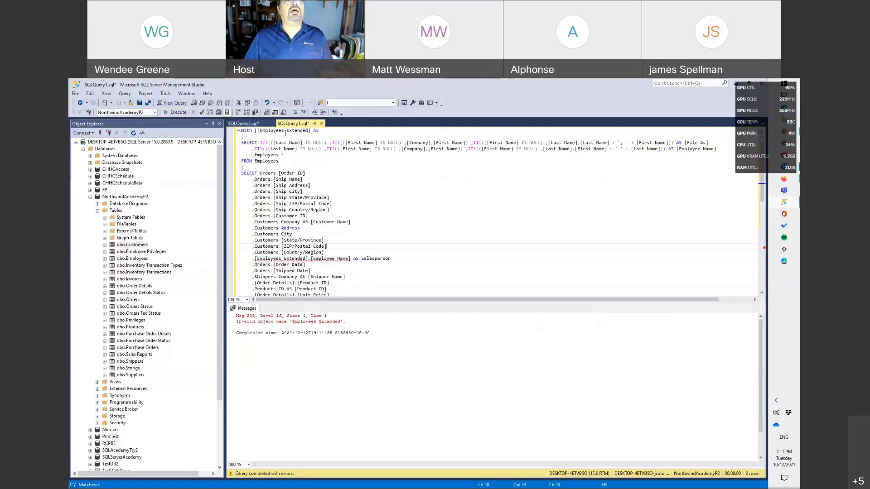
Step: Delete the extra opening bracket before Employees Extended in the WITH line, and parse and execute the query
click(257, 131)
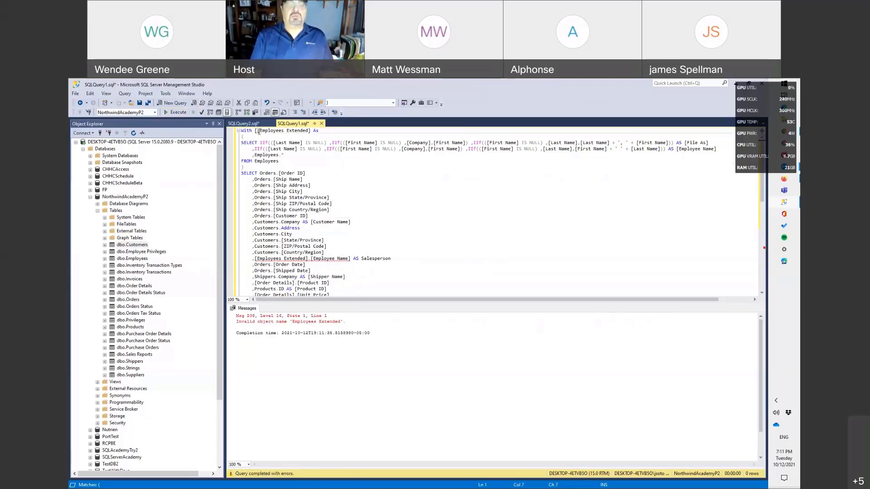
key(Delete)
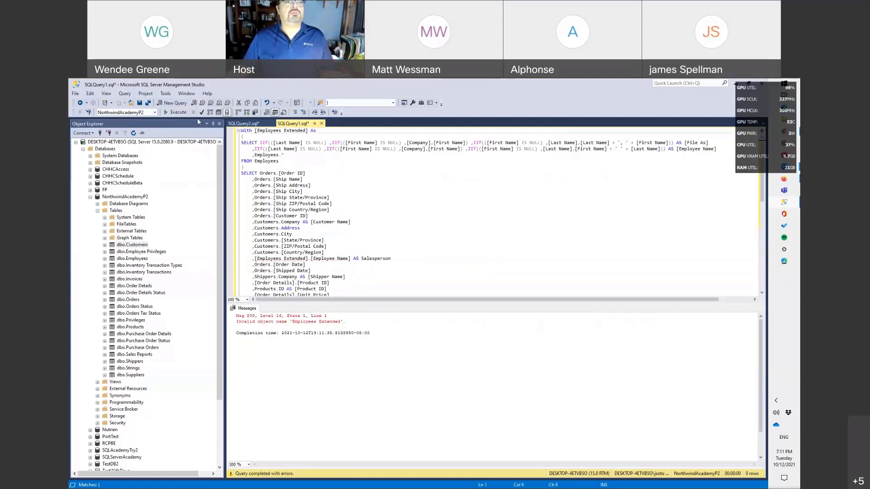
click(202, 113)
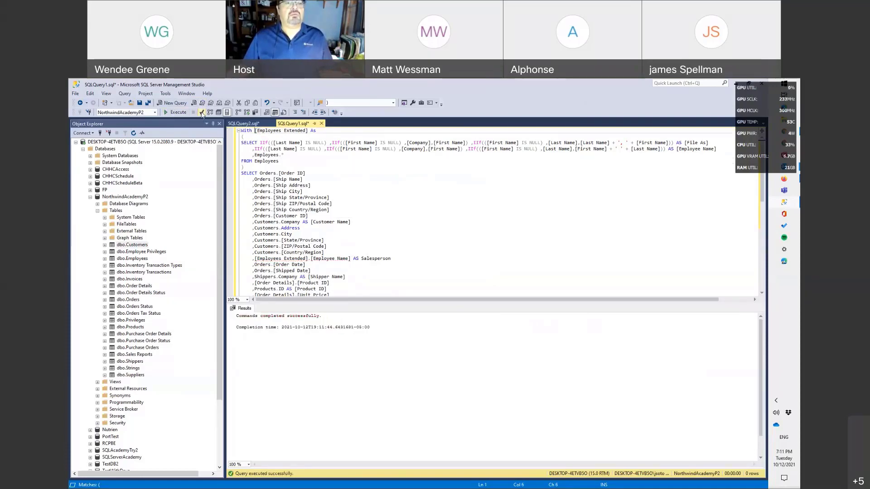
click(177, 112)
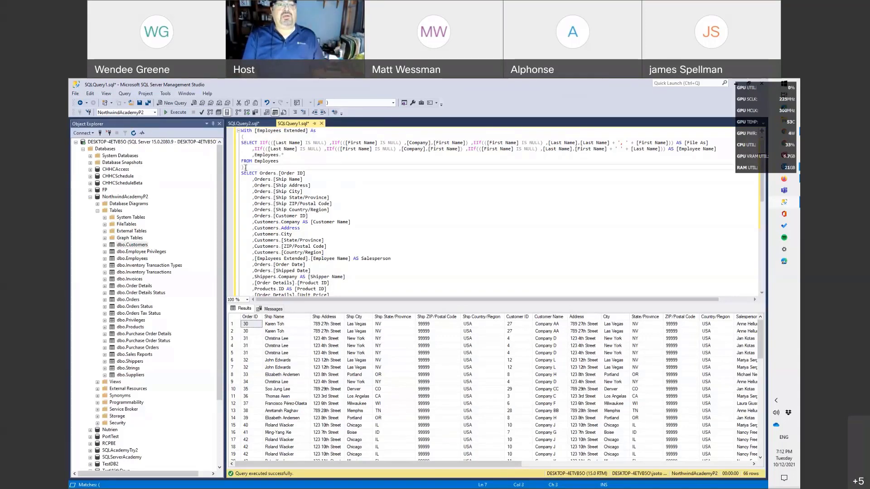
Step: Add a second common table expression named AnotherCTE with empty parentheses between the Employees Extended expression and the Orders SELECT
key(Return)
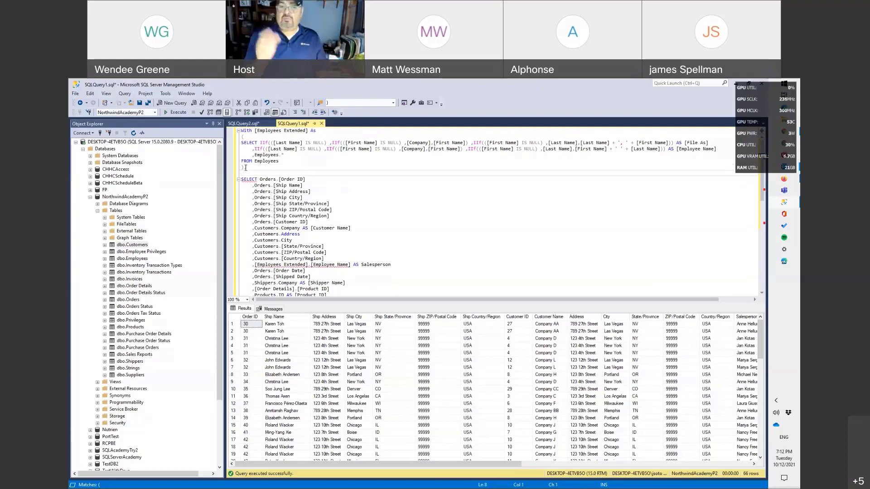
text([)
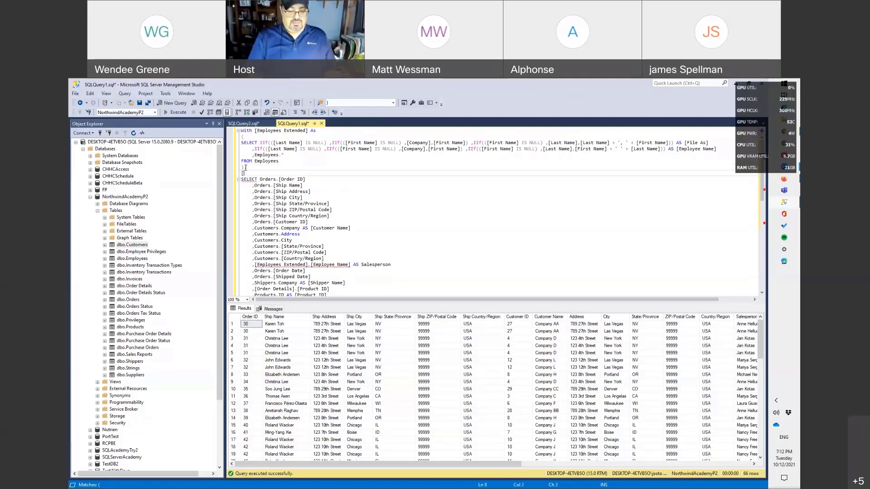
key(BackSpace)
text(Another)
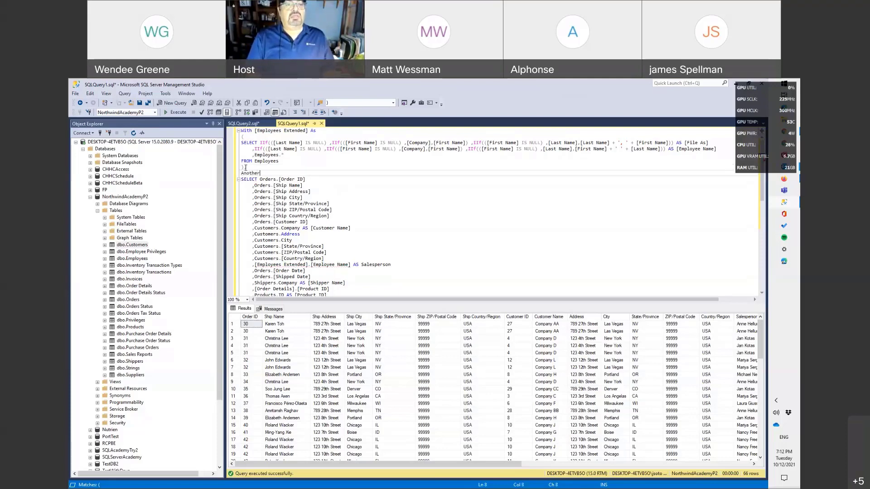
text(CTE A)
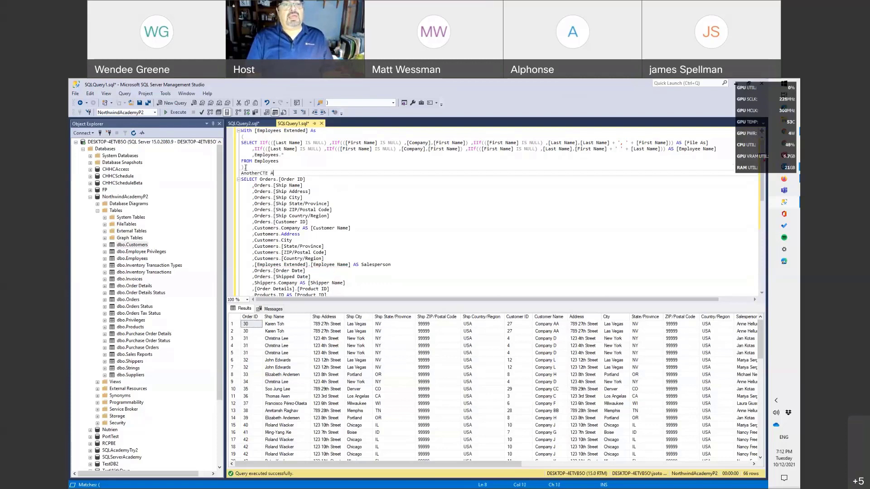
text(s)
key(Return)
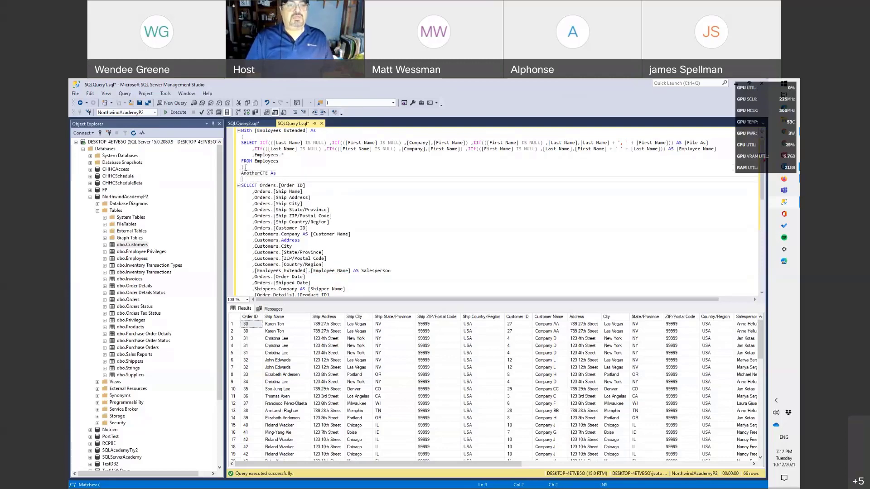
text(()
key(Return)
key(Return)
text())
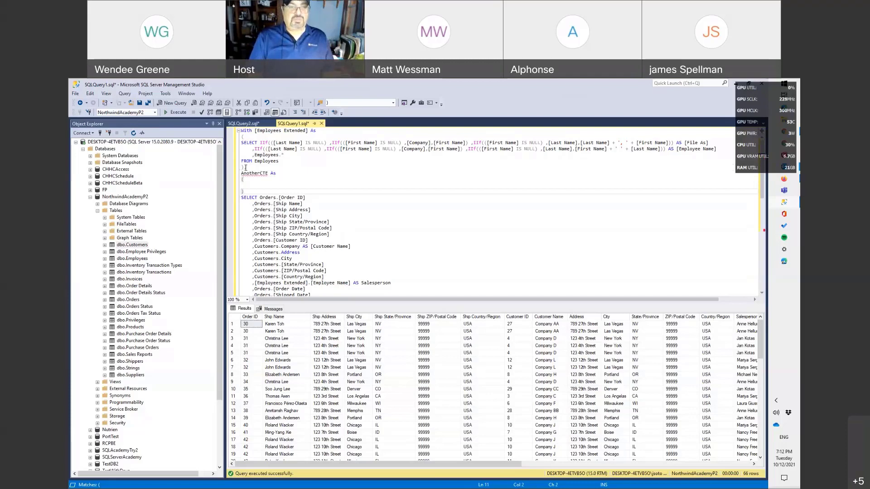
Step: Fill the AnotherCTE parentheses with Select * from Customers
key(Up)
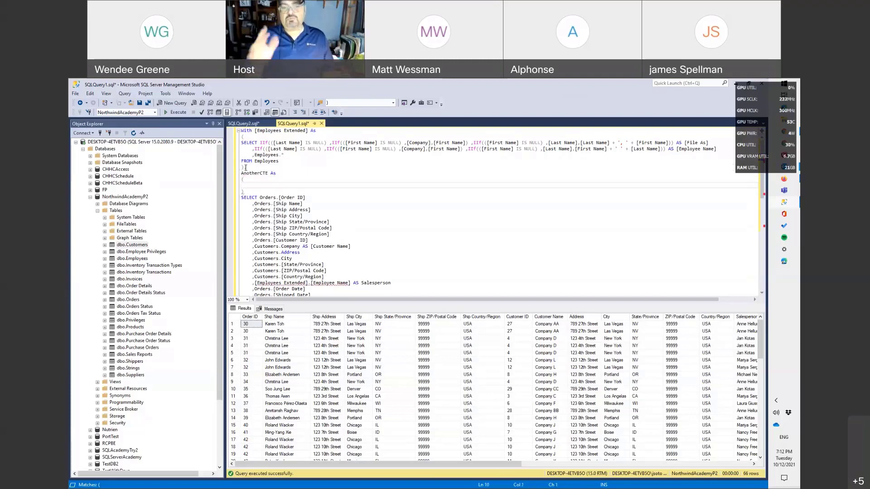
text(Sel)
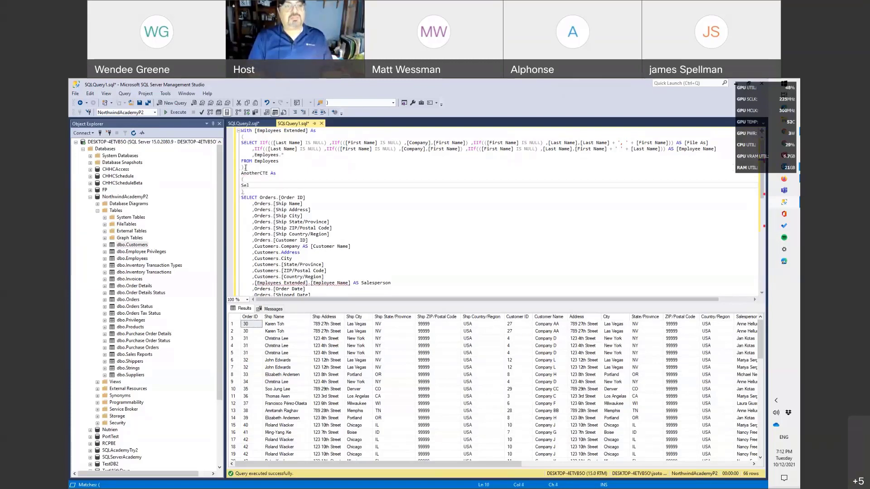
text(ect )
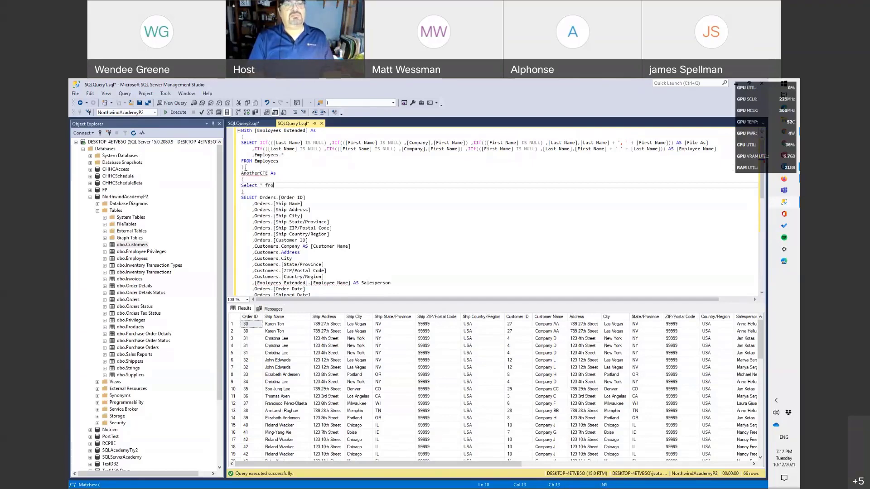
text(* from Customers)
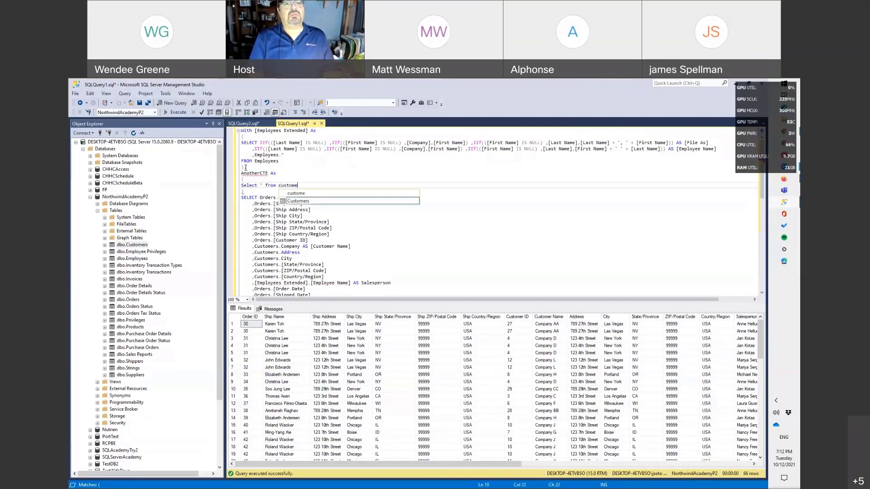
Step: Separate the two common table expressions with a comma after the first closing parenthesis and parse the query
key(Up)
key(Up)
key(Home)
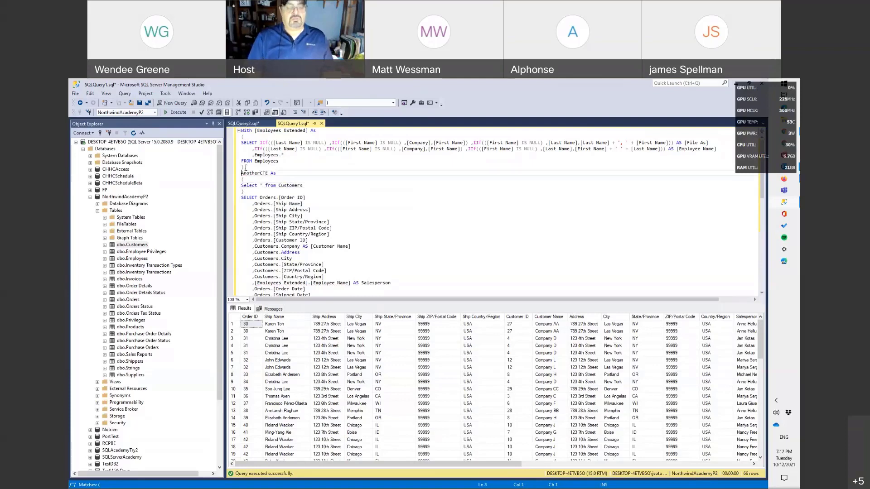
click(246, 167)
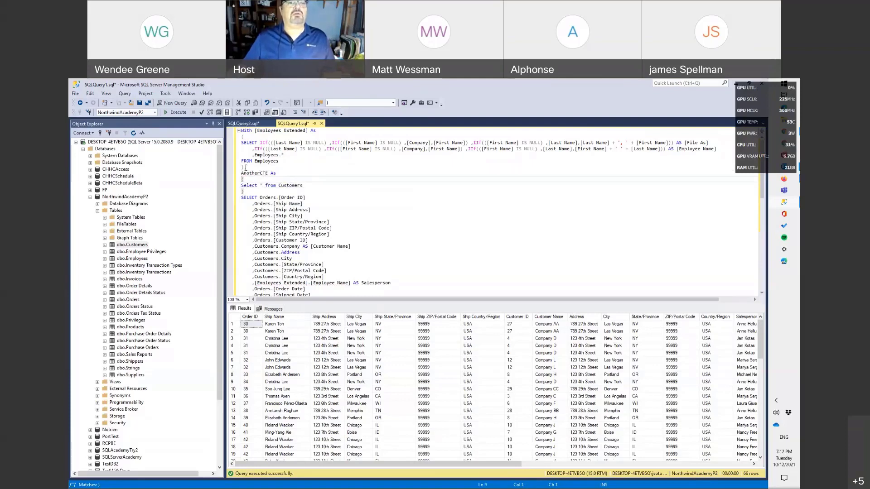
text(,)
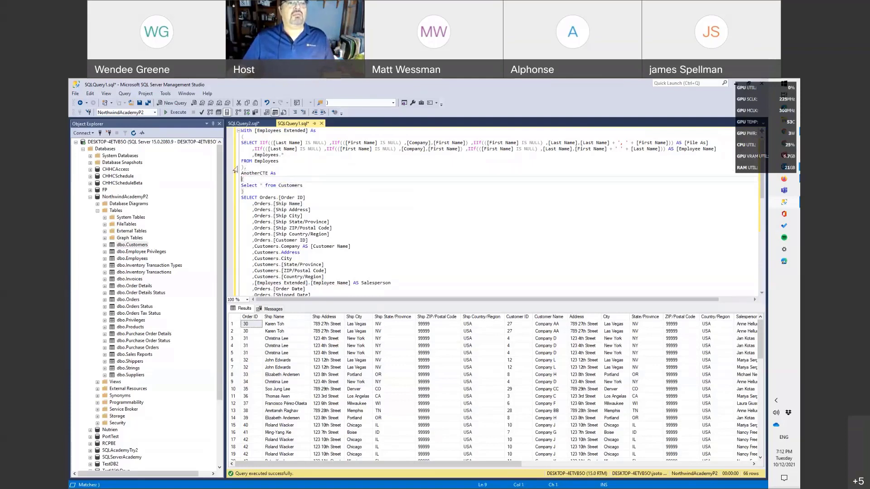
click(202, 113)
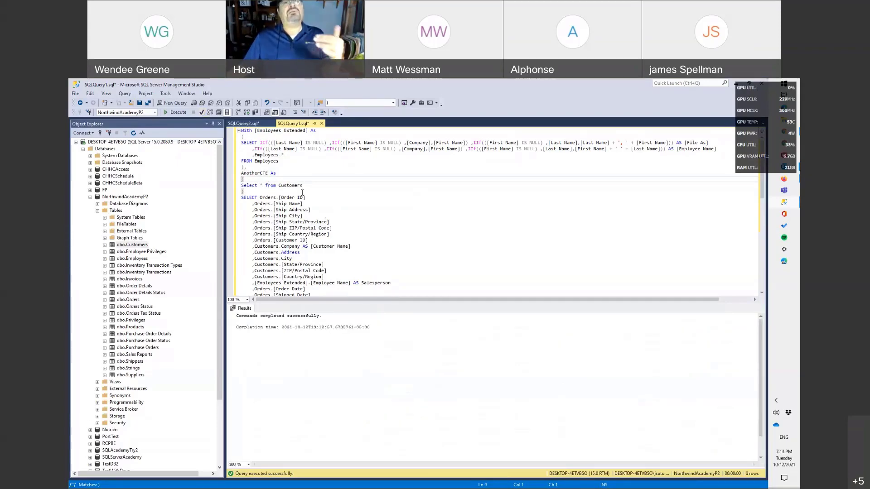
Step: Delete the separating comma and the whole AnotherCTE block, leaving only the Employees Extended common table expression above the Orders SELECT
click(268, 190)
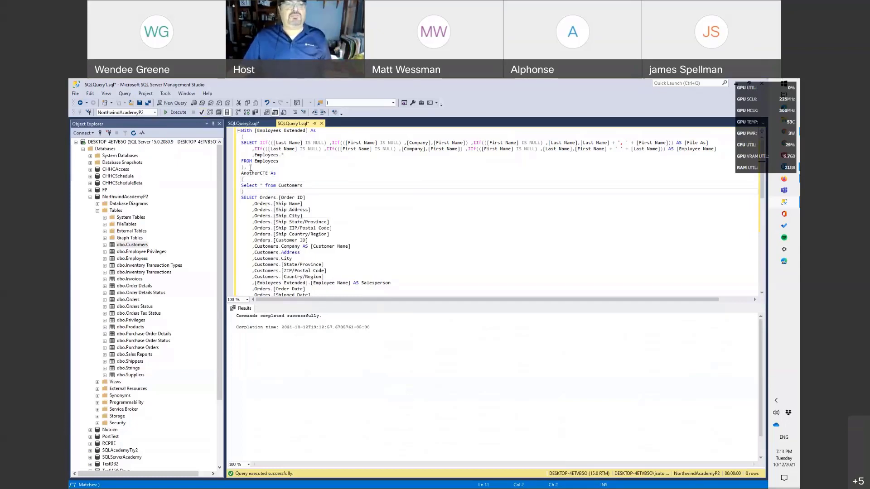
key(shift+Down)
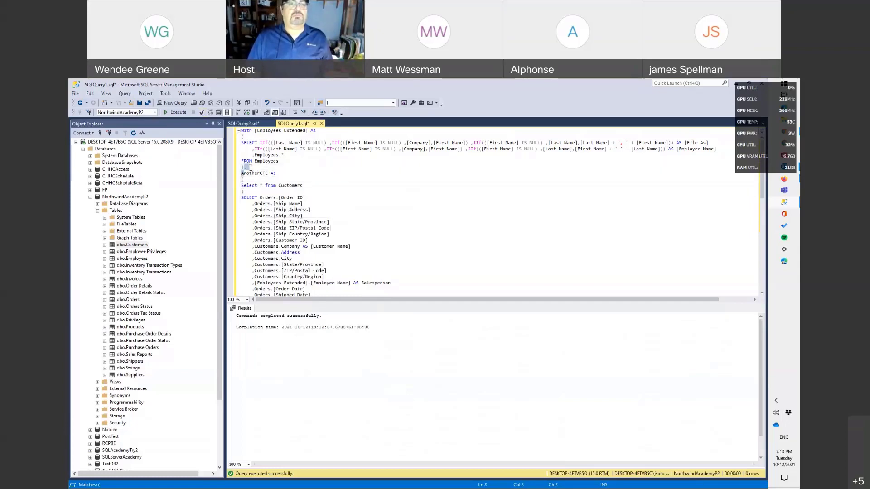
key(shift+Down)
key(shift+Down)
key(shift+Down)
key(Delete)
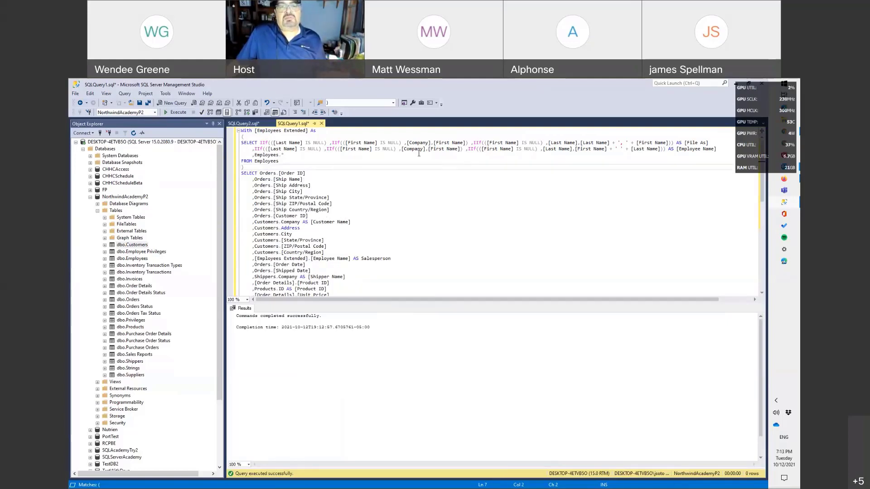
Step: Rename the dbo.Employees table in NorthwindAcademyP2 as Employees2
click(132, 259)
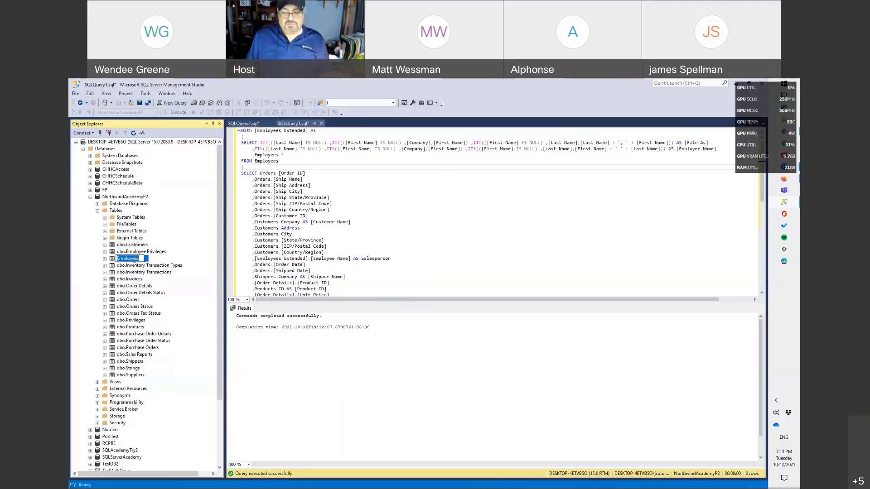
click(134, 259)
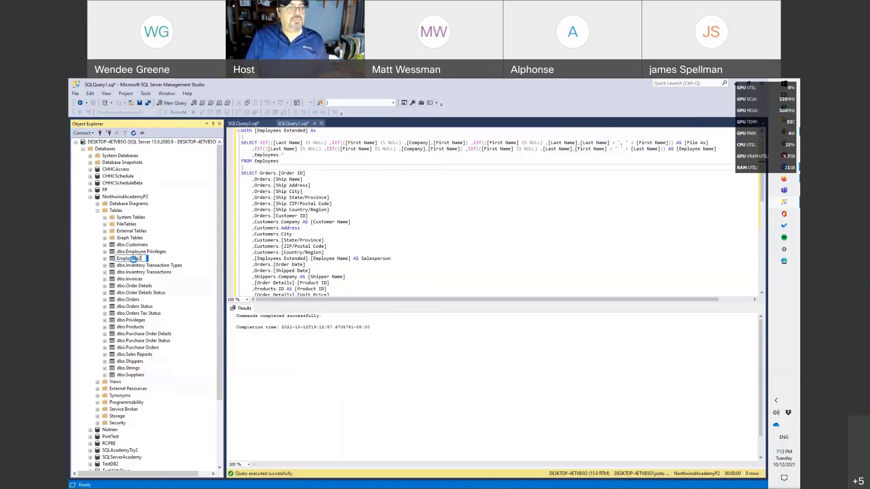
click(507, 272)
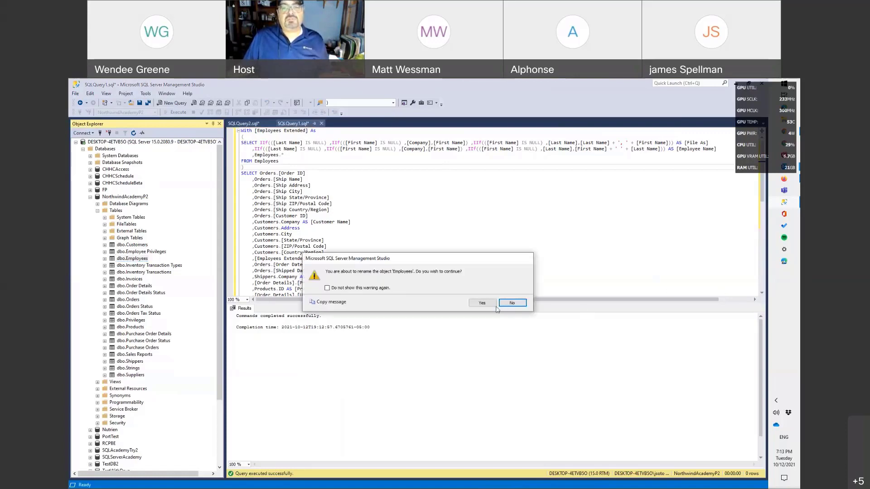
click(483, 303)
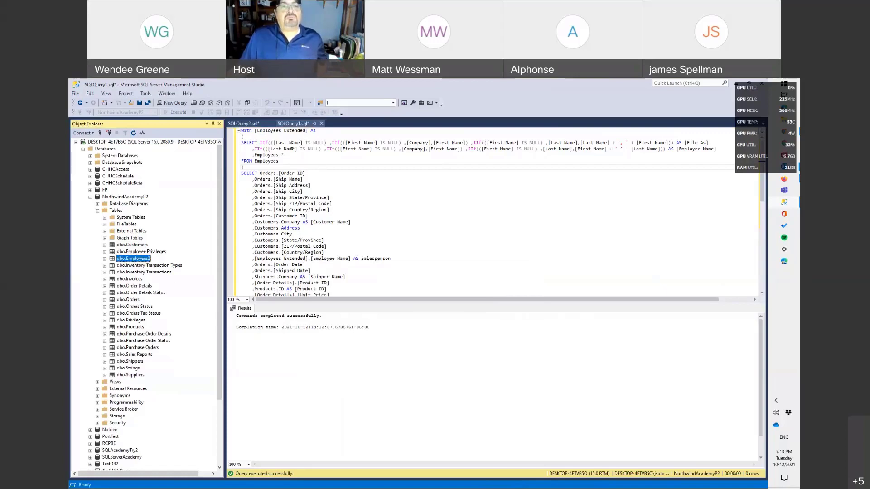
Step: Parse and execute the query against the renamed table, and jump to the line the error message refers to
click(263, 149)
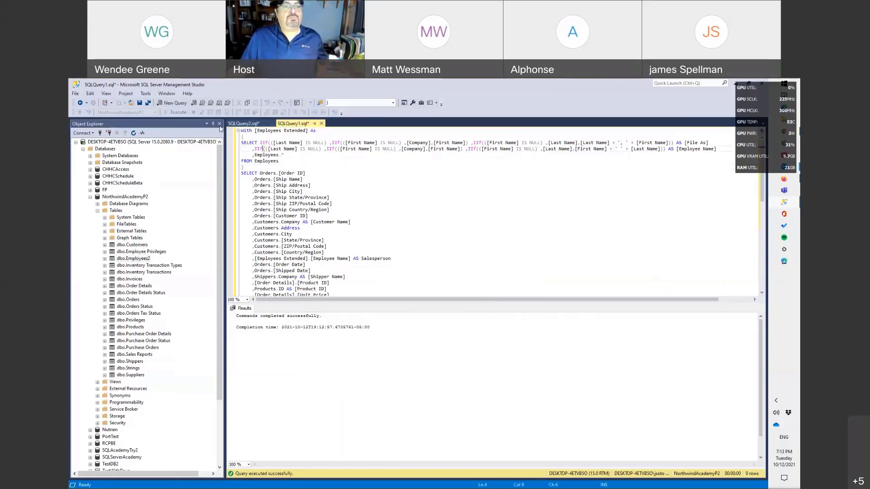
click(200, 113)
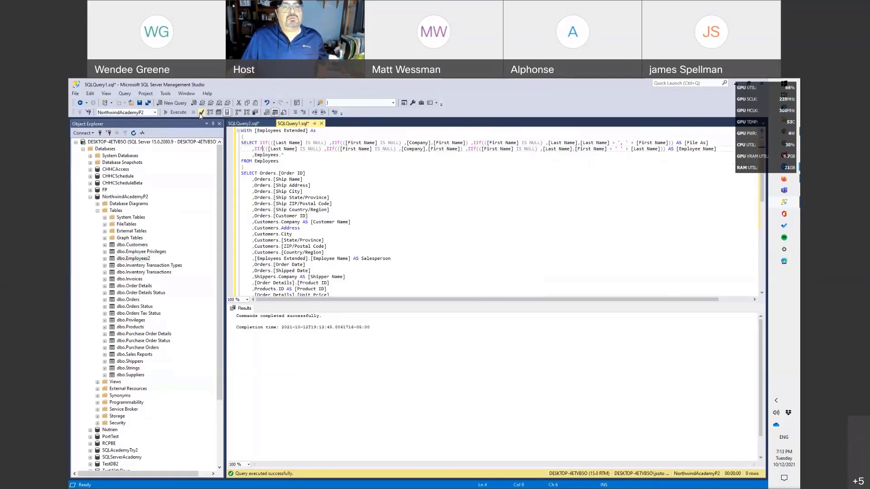
click(200, 114)
click(176, 113)
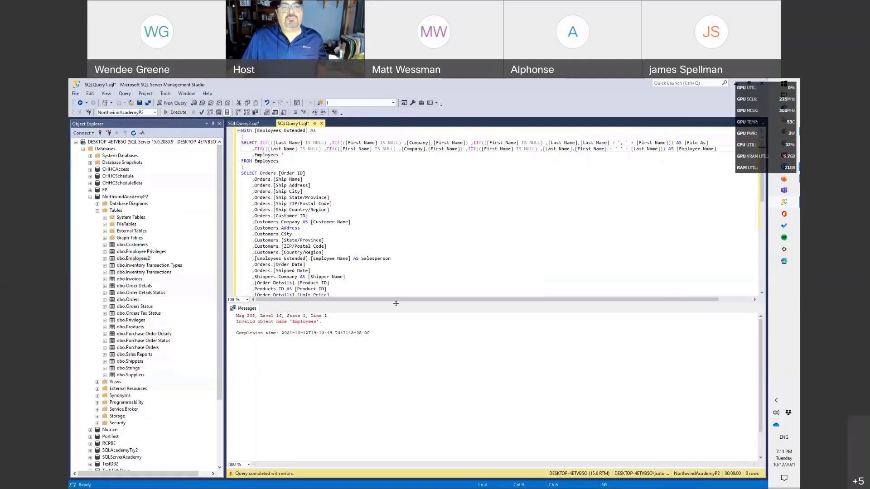
double_click(269, 323)
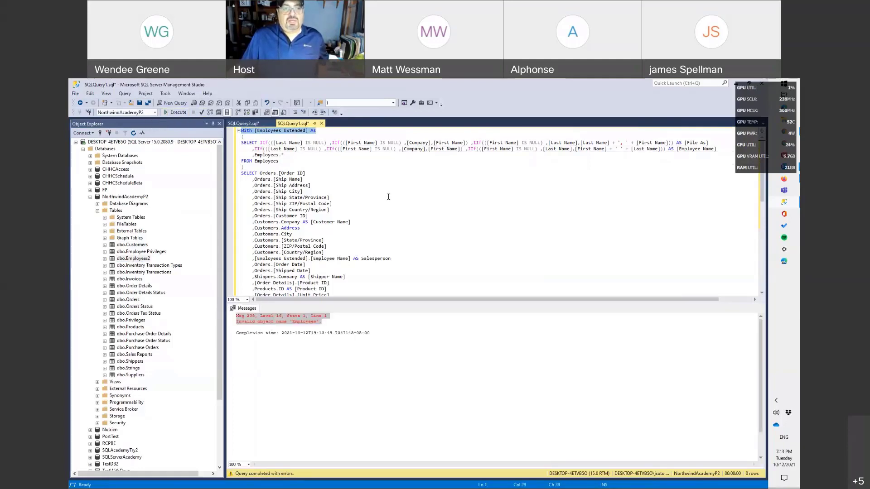
Step: Rename the dbo.Employees2 table in NorthwindAcademyP2 back to Employees and execute the query
click(133, 259)
key(F2)
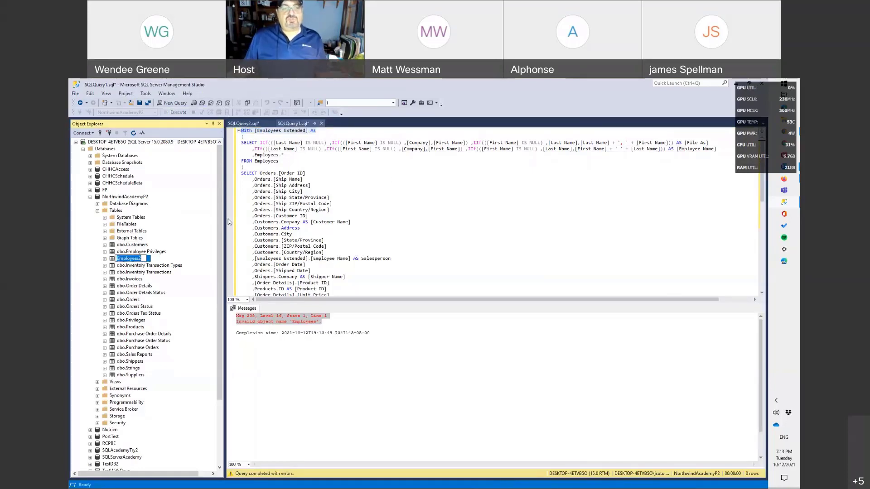
key(End)
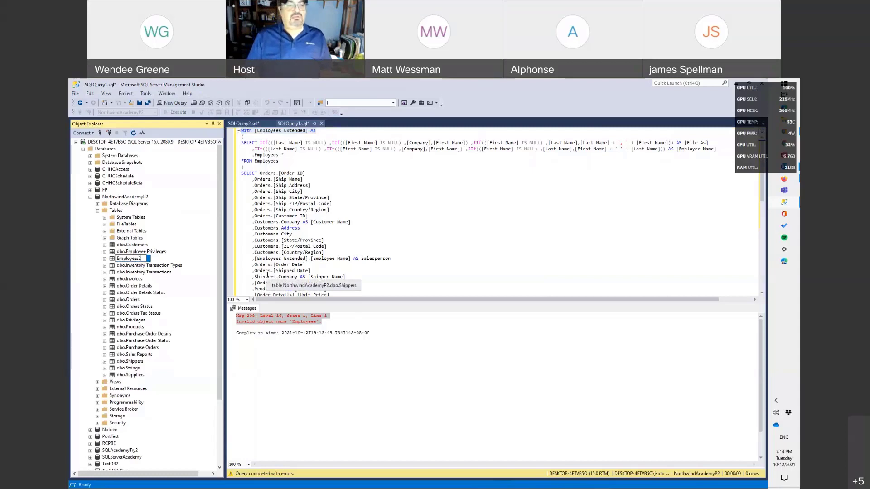
key(BackSpace)
key(Return)
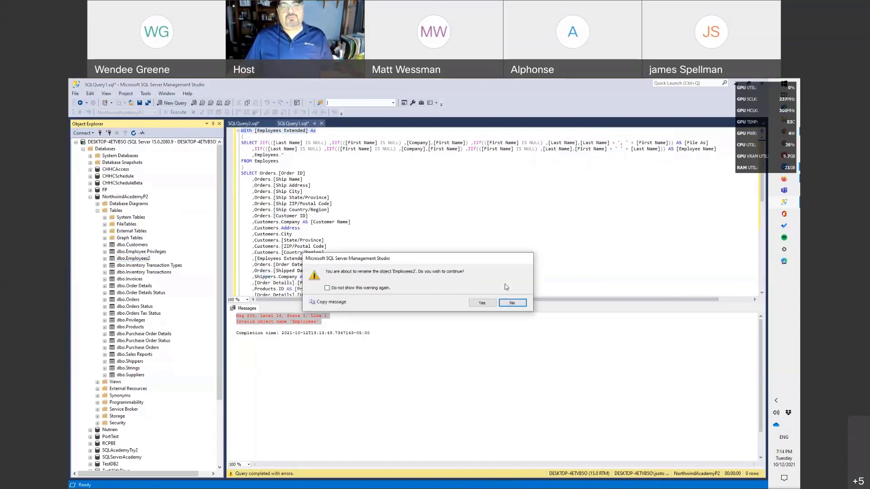
click(482, 304)
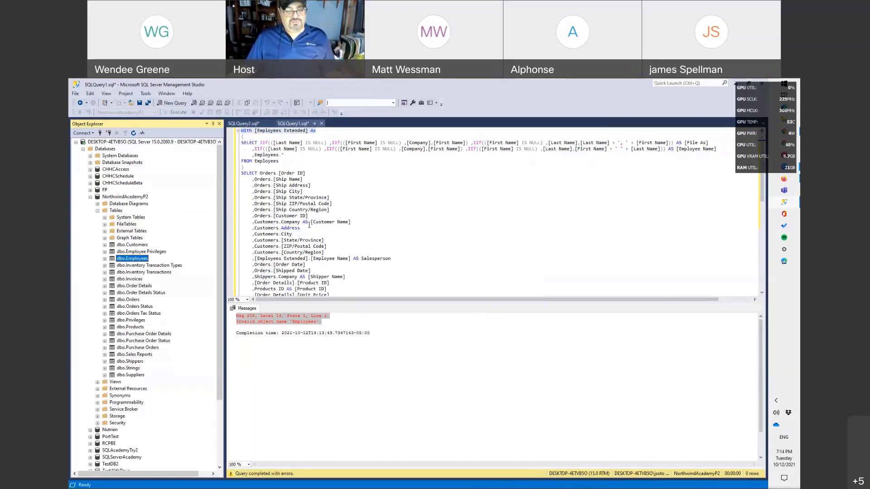
click(263, 161)
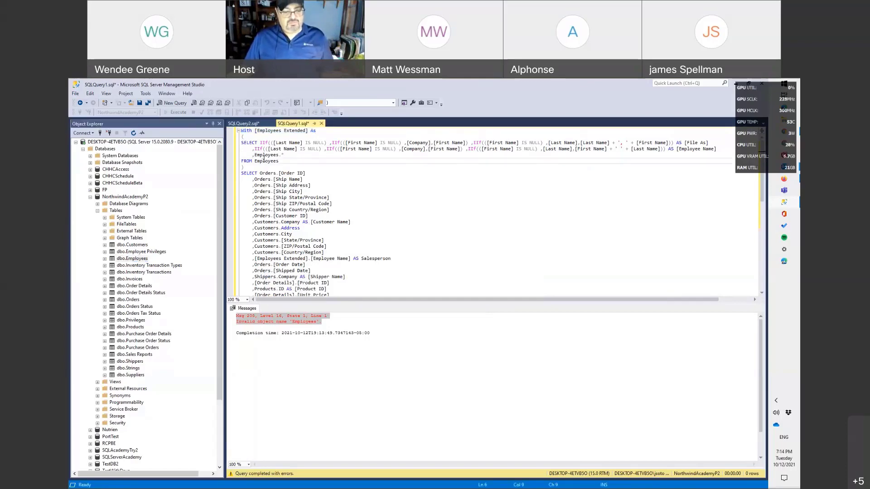
key(F5)
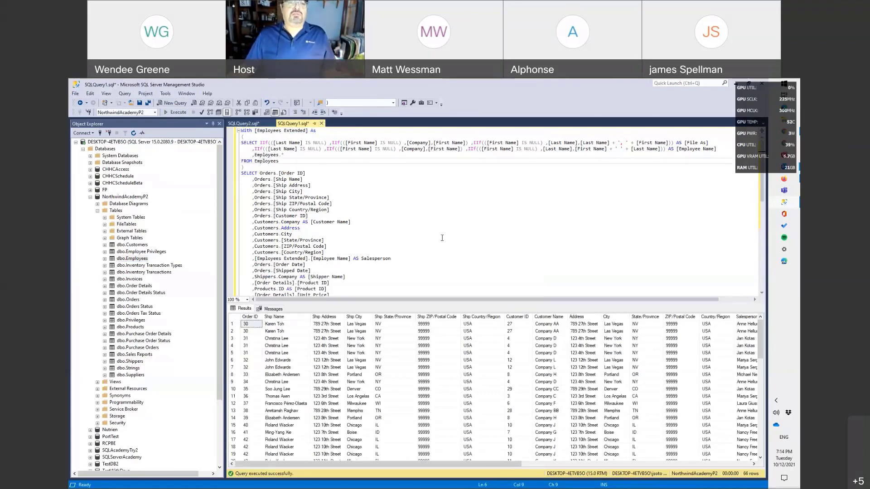
Step: Insert a new first line above the With clause and begin it with Create View
click(312, 267)
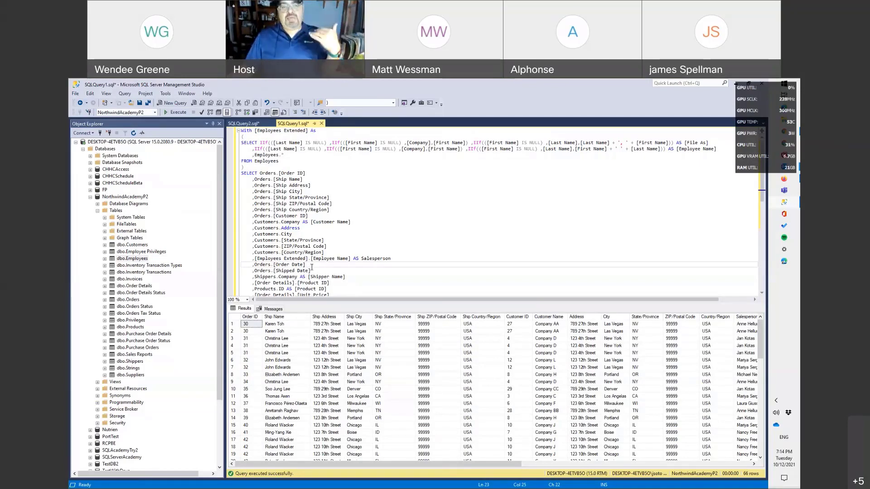
key(ctrl+Home)
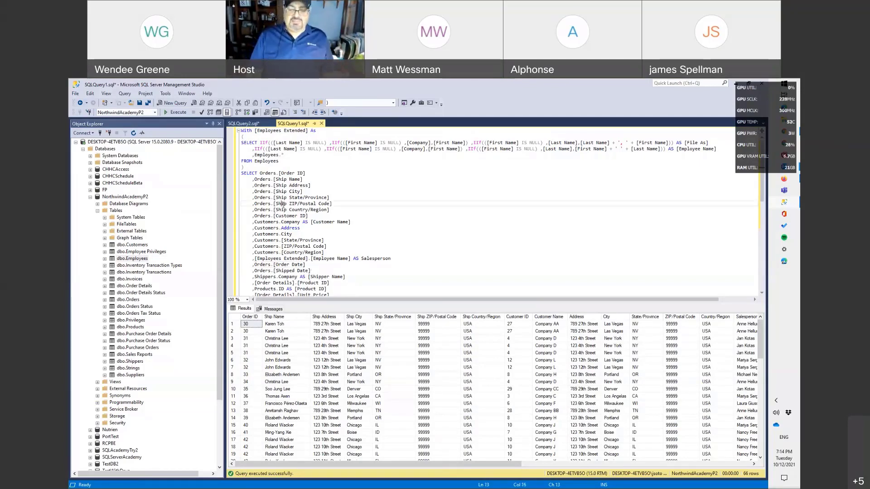
key(Return)
key(Up)
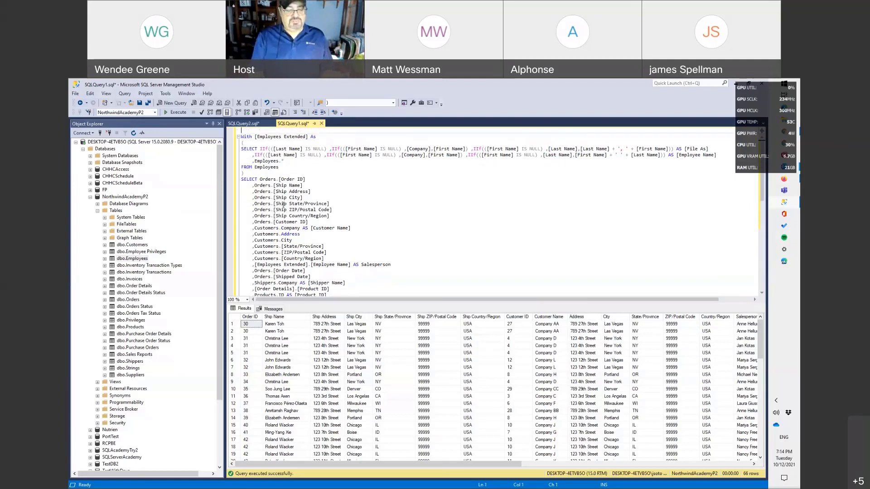
text(Create View)
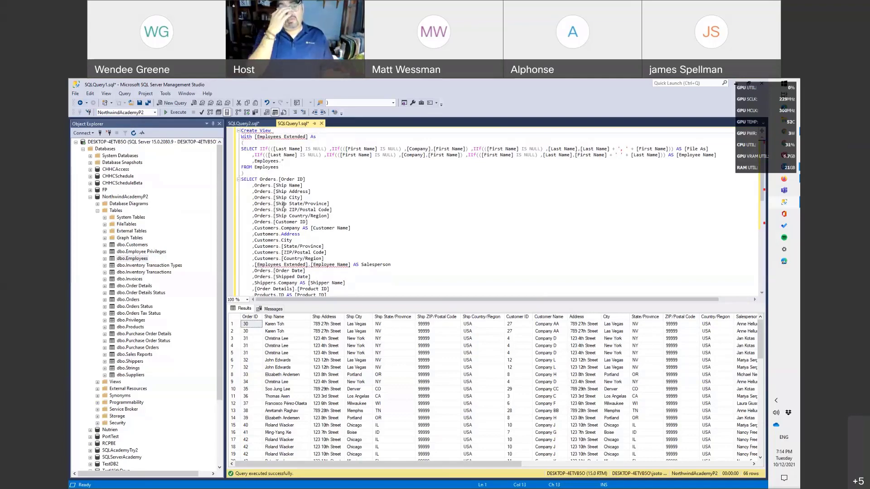
Step: Switch to Access, close the Employees Extended query while leaving Invoice Data open, and return to SQL Server Management Studio
key(alt+Tab)
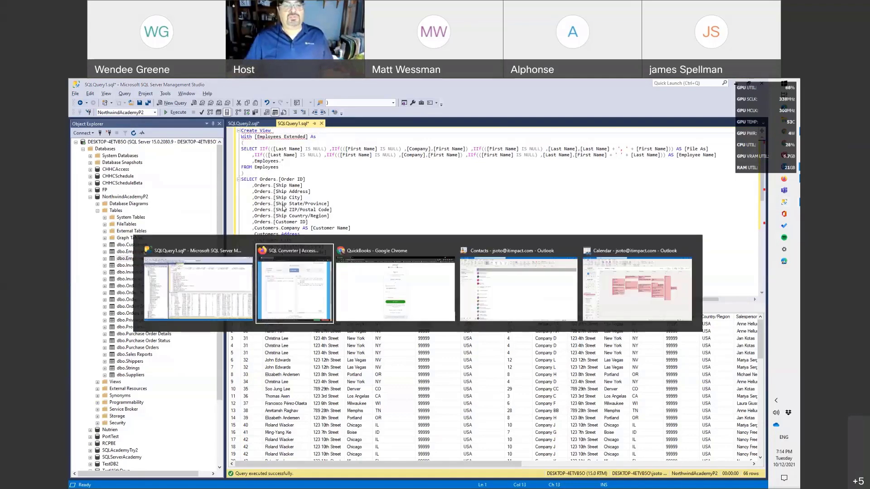
key(ctrl+super+Left)
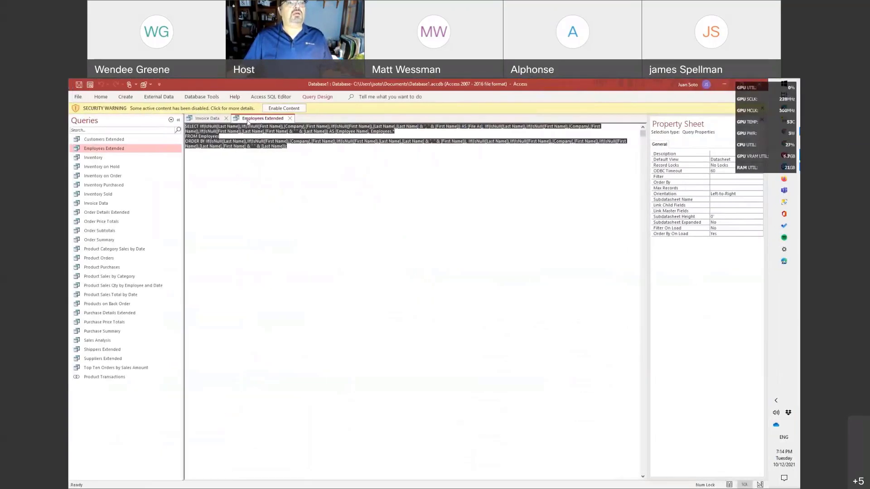
click(291, 119)
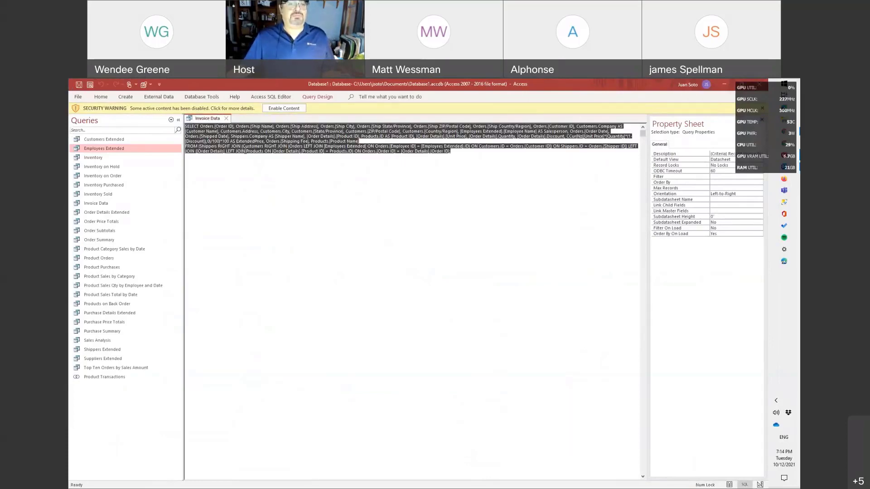
key(alt+Tab)
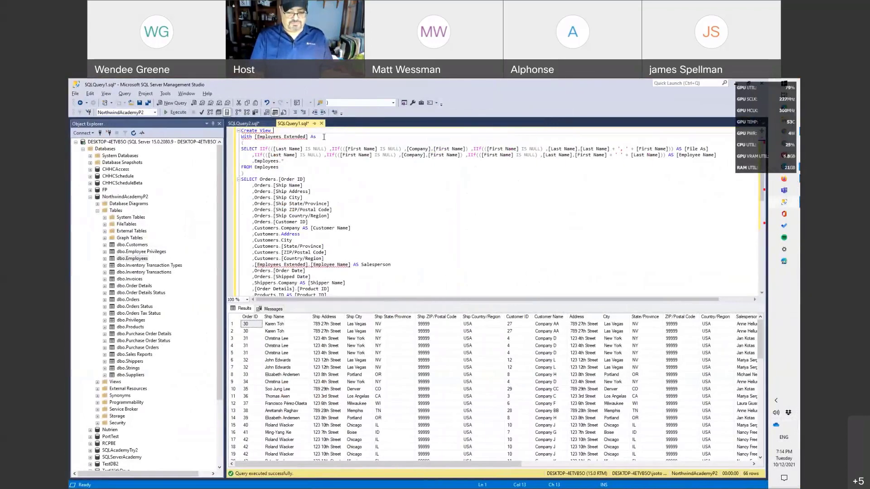
Step: Complete the Create View line with the view name [Invoice Data] followed by As
text(nvoic)
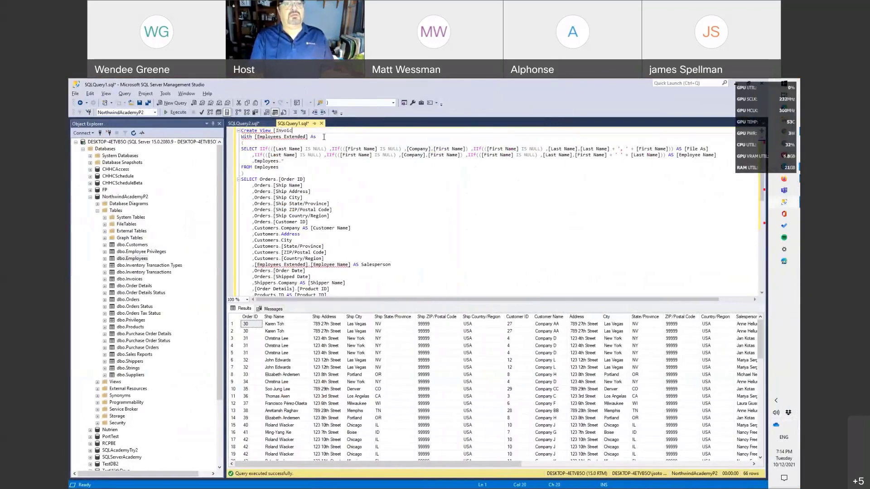
text(e Data)
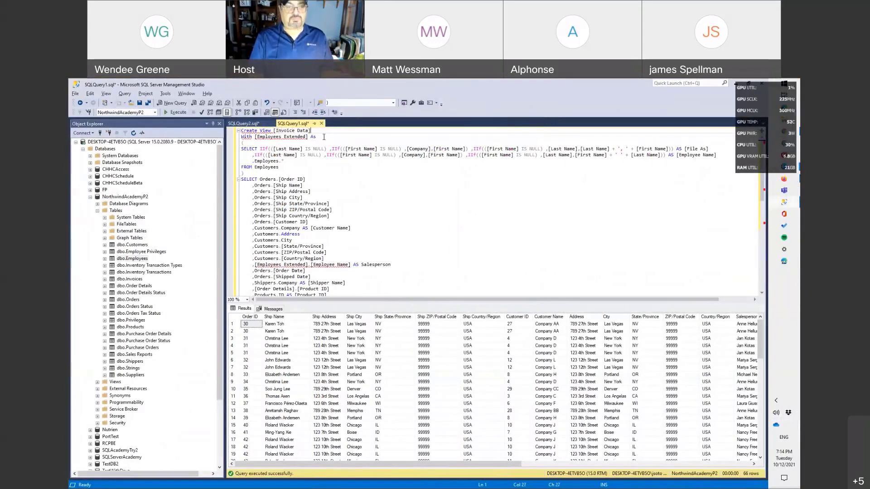
text(] A)
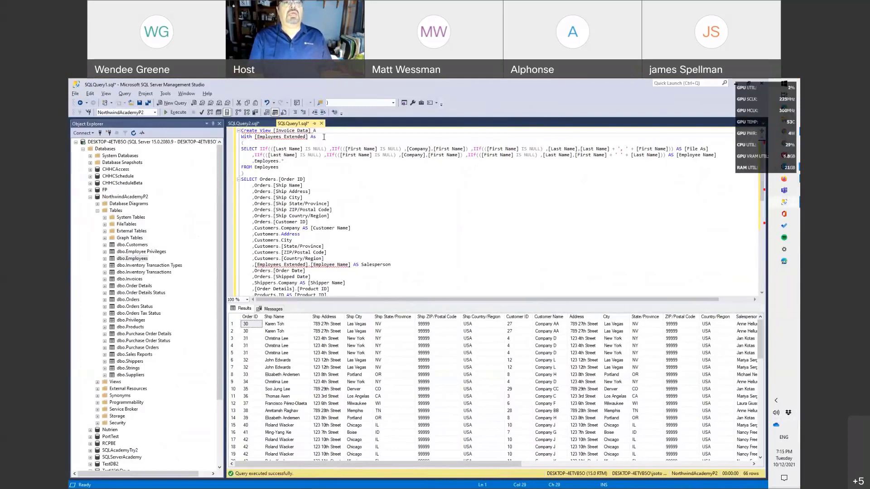
key(Down)
key(Down)
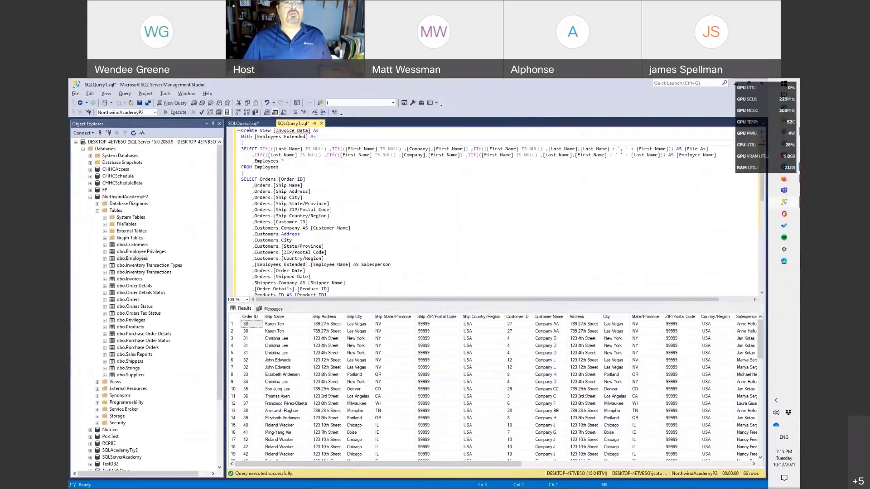
Step: Execute the Create View script and jump to the line the error message refers to
click(177, 113)
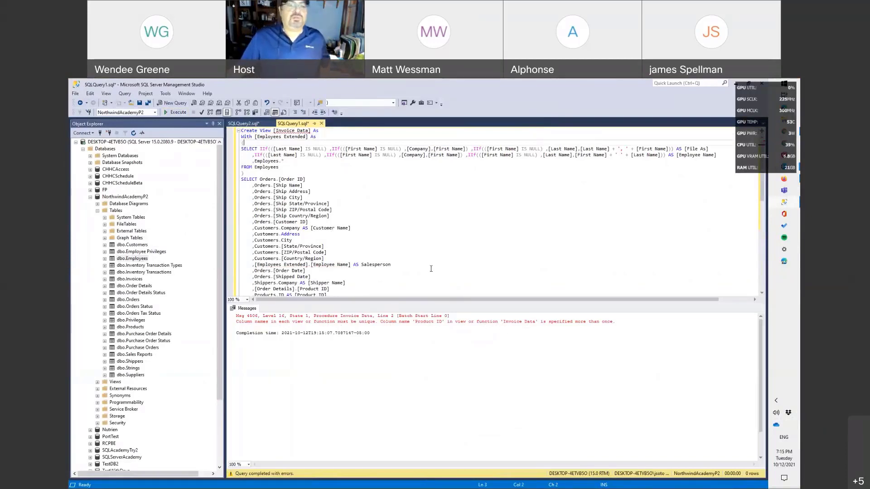
scroll(431, 269, down, 6)
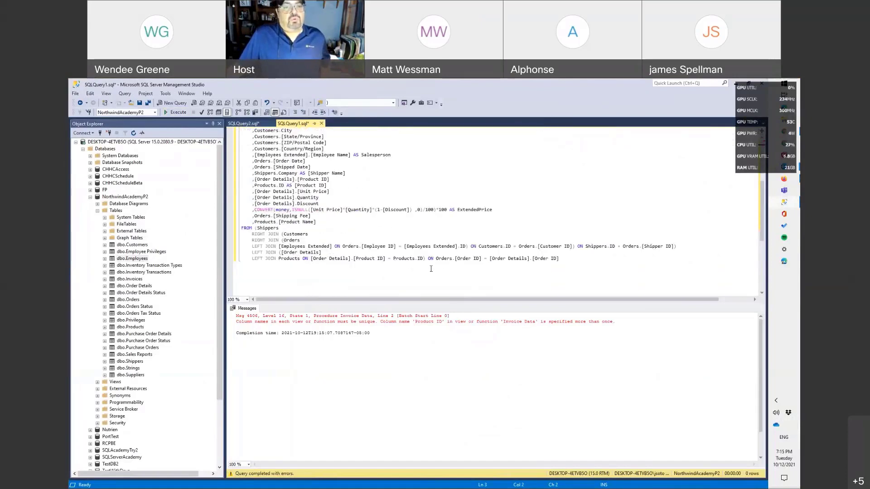
double_click(320, 322)
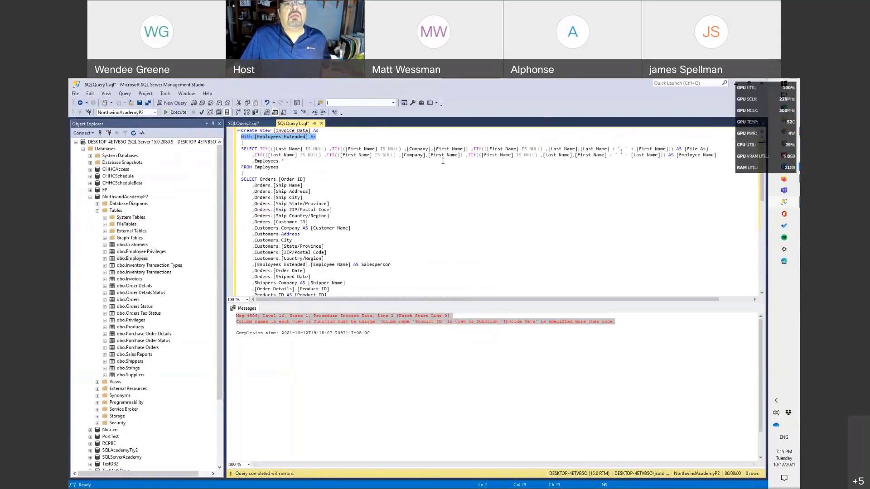
Step: Run only the SELECT statement inside the Employees Extended common table expression to check its output
drag(282, 168, 242, 150)
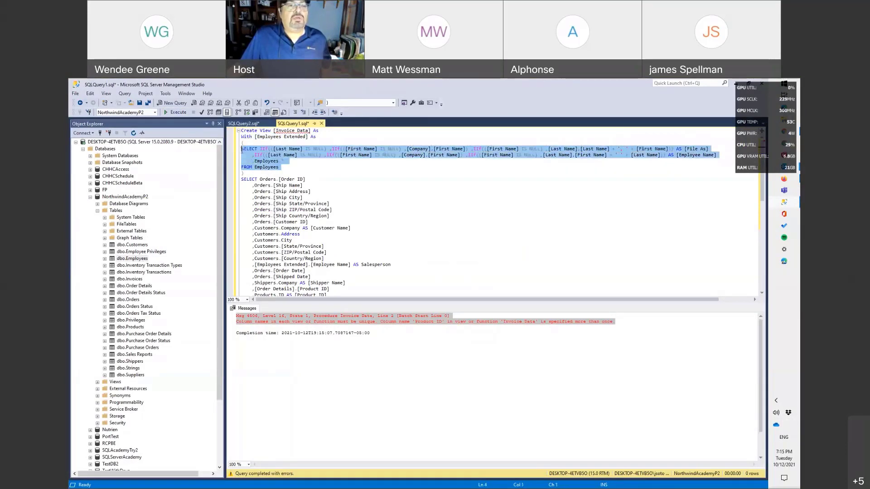
click(175, 113)
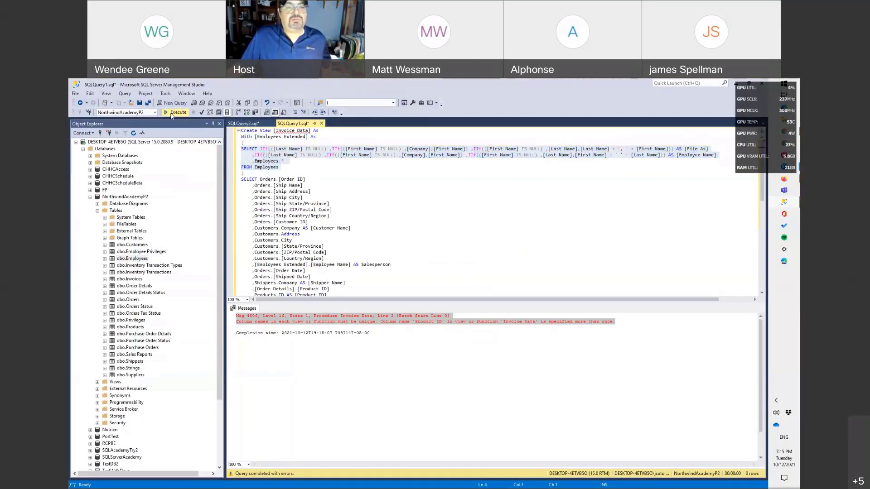
click(335, 207)
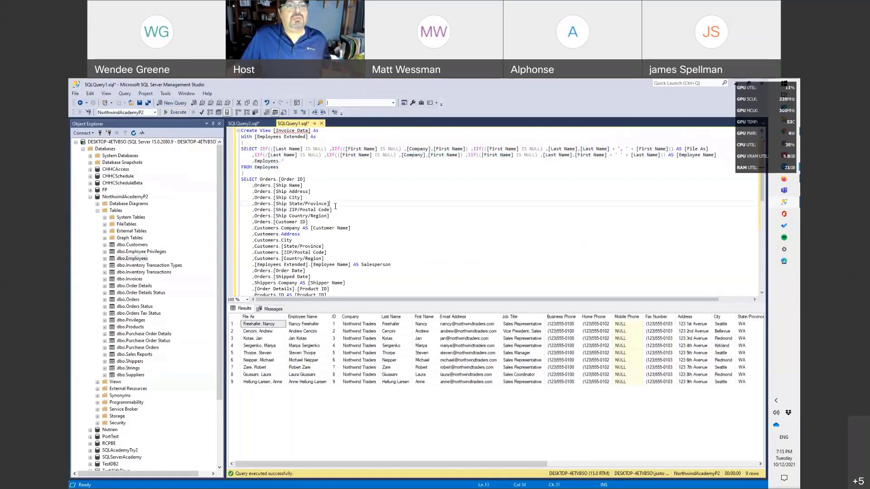
Step: Execute the full Create View script again and search it for Product ID
click(175, 113)
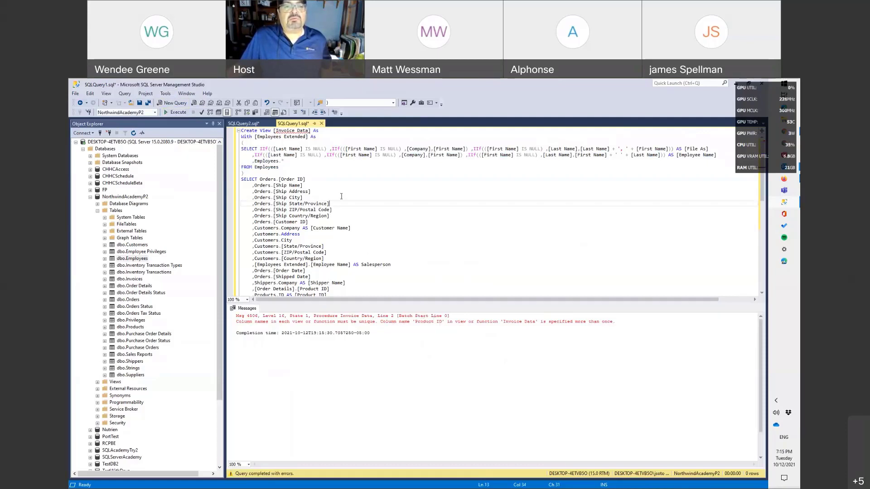
click(305, 161)
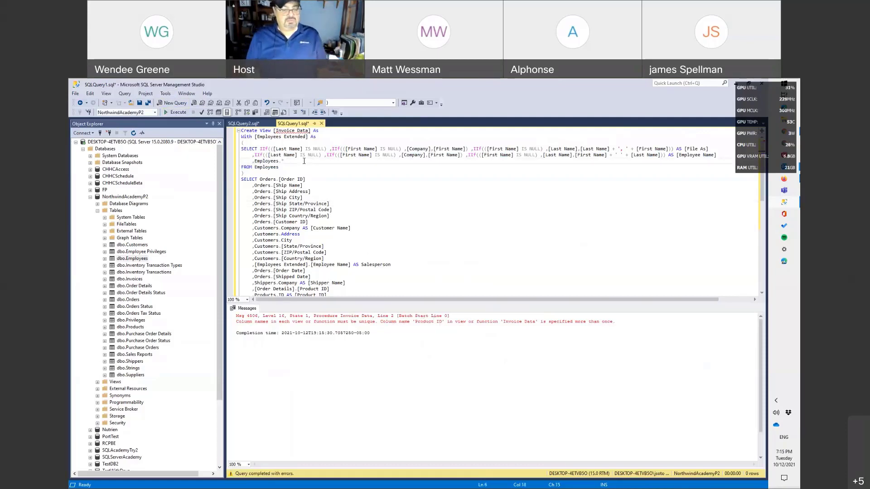
key(ctrl+f)
text(Pr)
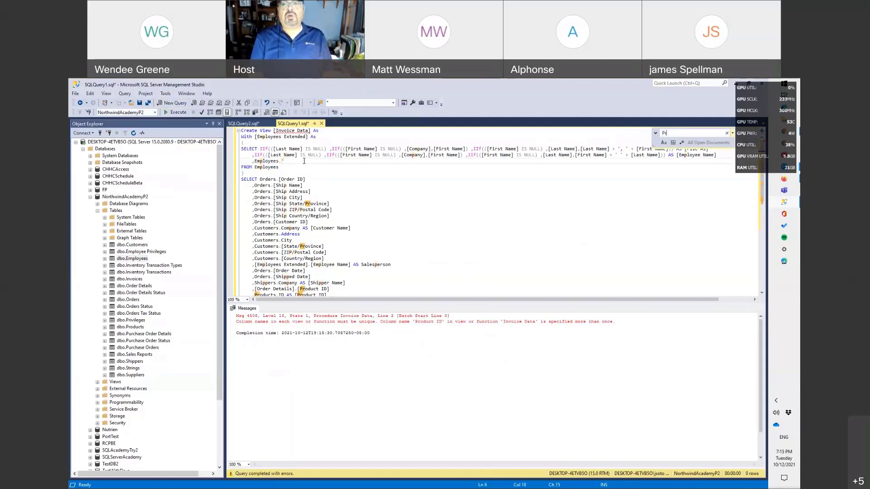
text(oduct ID)
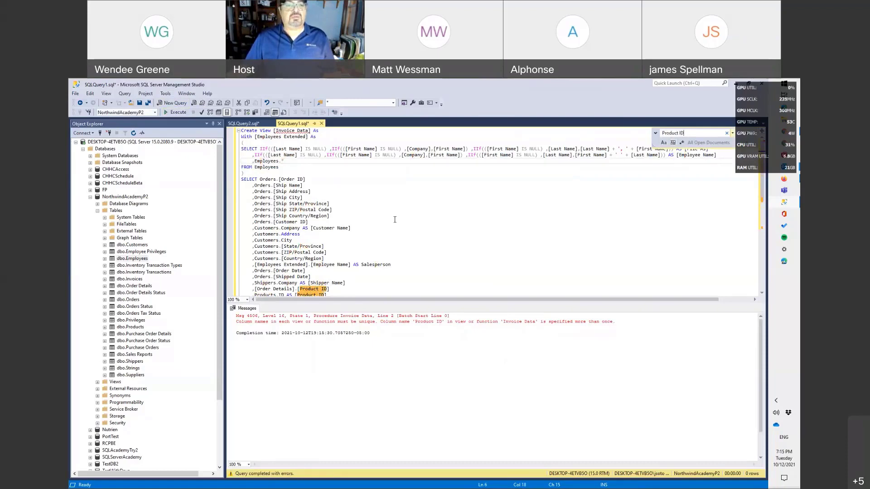
scroll(394, 220, down, 1)
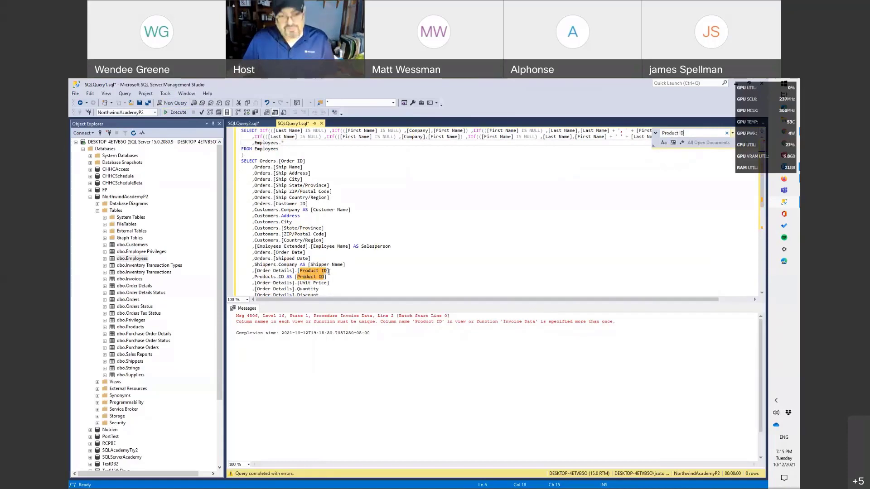
key(Down)
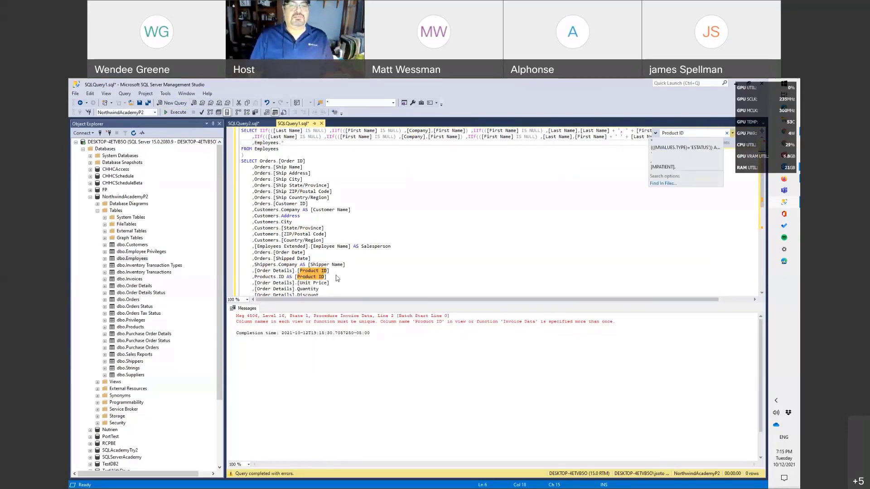
Step: Try the alias Product ID2 for the Products.ID column, and remove the added digit again
click(325, 277)
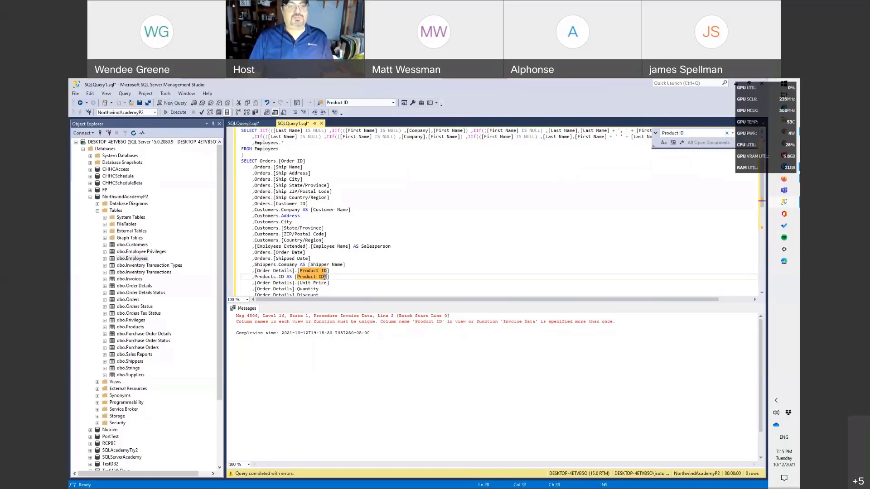
text(2)
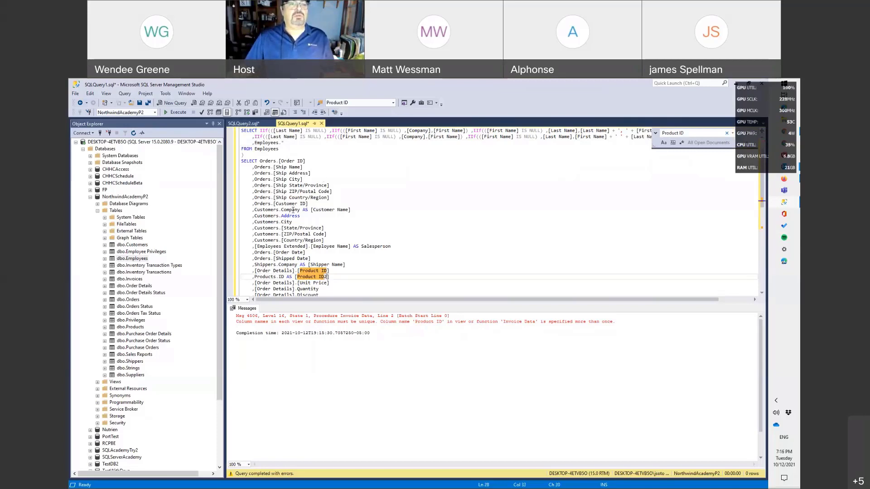
key(BackSpace)
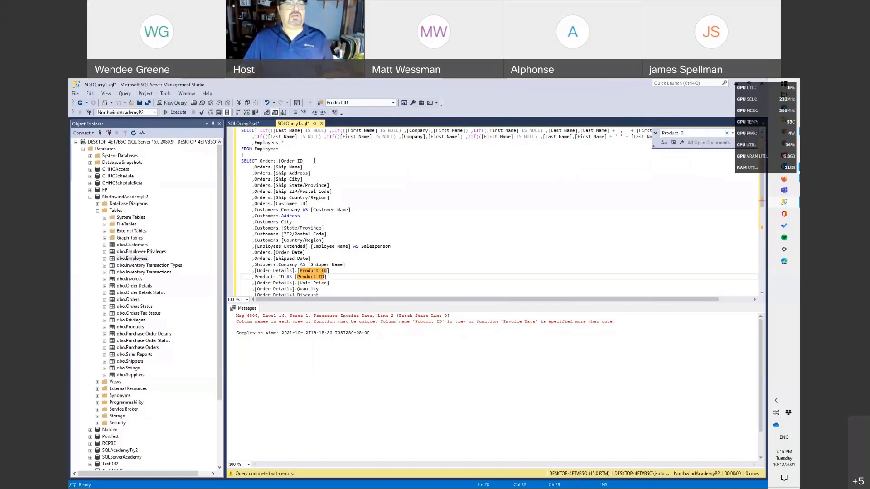
Step: Run only the query below the Create View line, from With [Employees Extended] to the last join, and examine its rightmost result columns
scroll(314, 161, up, 1)
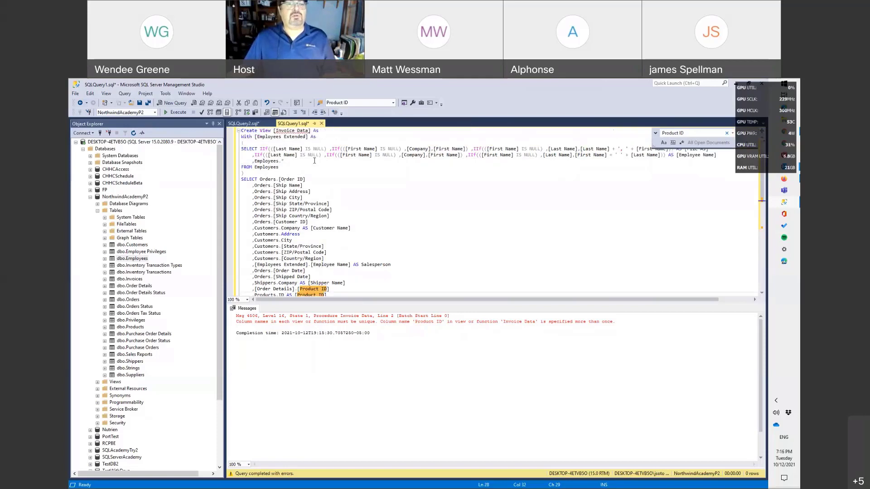
click(332, 130)
key(Down)
key(Home)
key(shift+Down)
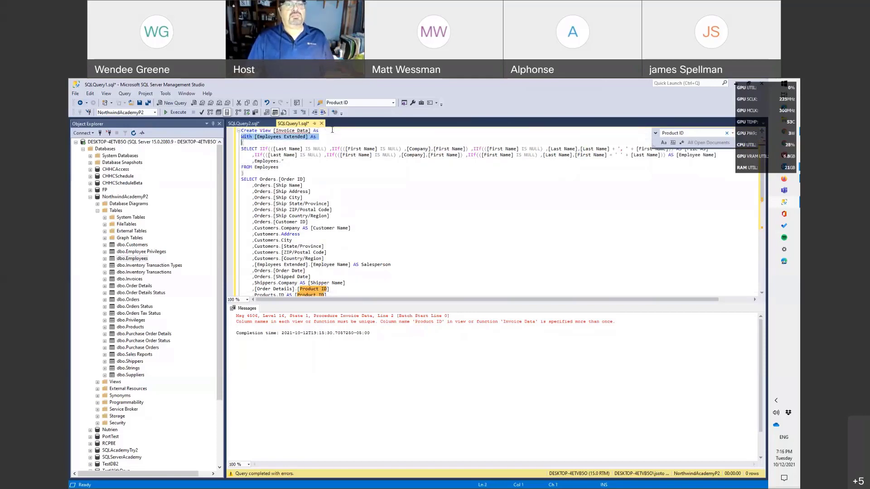
key(shift+Down)
key(shift+Down)
key(shift+Down)
key(shift+Down)
key(shift+Down)
key(shift+Down)
key(shift+Down)
key(shift+Down)
key(shift+Down)
key(shift+Down)
key(shift+Down)
key(shift+Down)
key(shift+Down)
key(shift+Down)
key(shift+Down)
key(shift+Down)
key(shift+Down)
key(shift+Down)
key(shift+Down)
key(shift+Down)
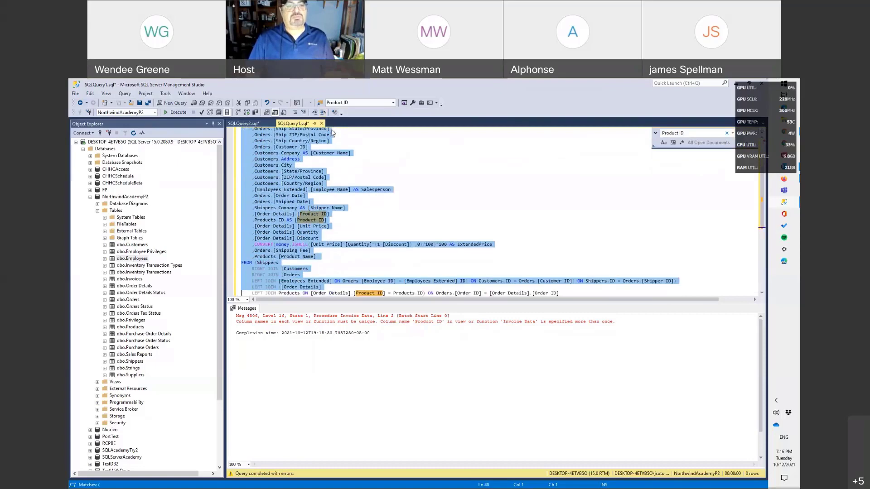
key(shift+End)
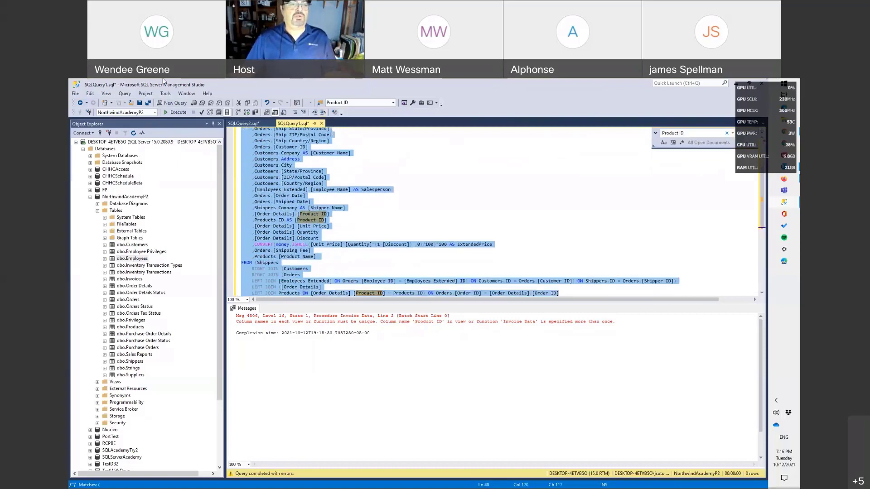
click(177, 112)
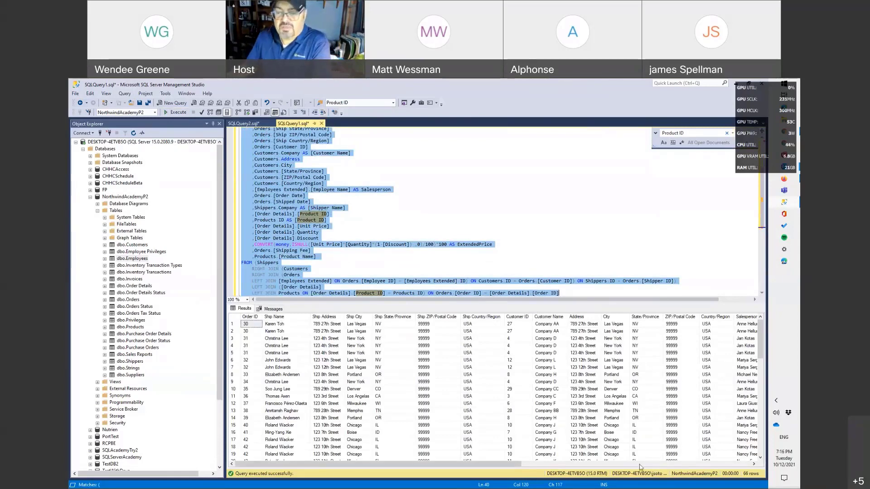
click(753, 464)
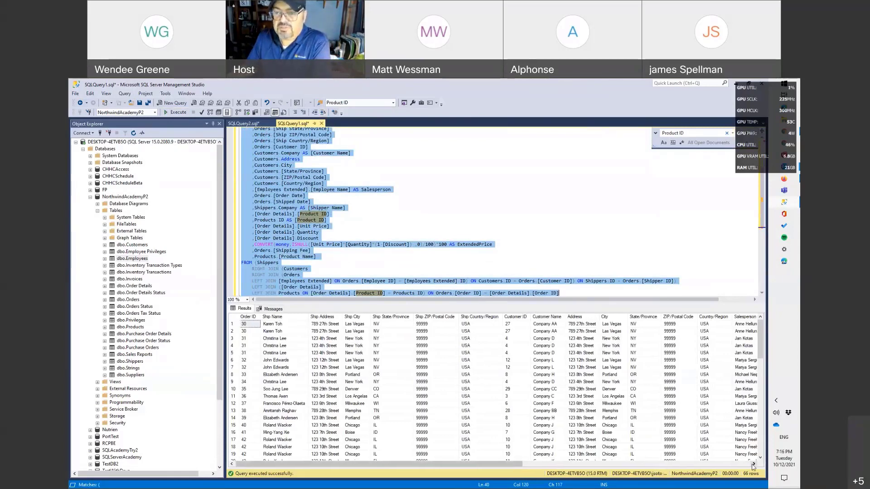
click(742, 465)
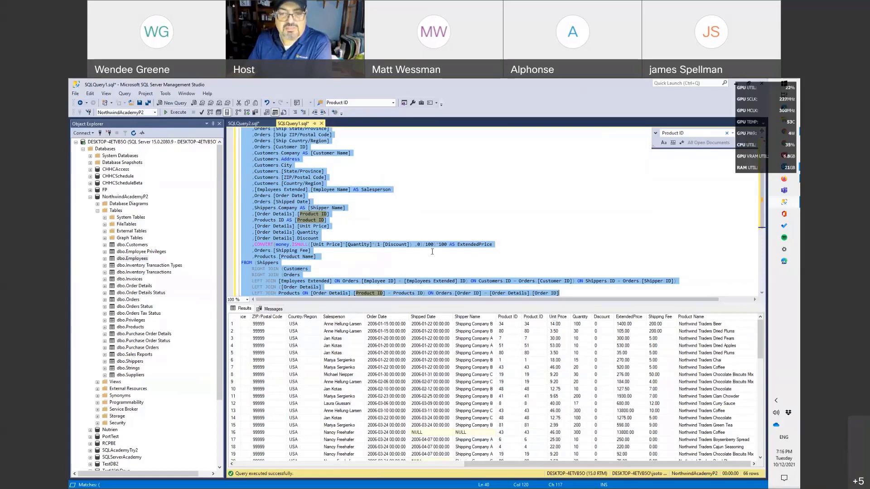
Step: Change the alias of the Products.ID column to Product ID2 and execute the full Create View script
click(376, 233)
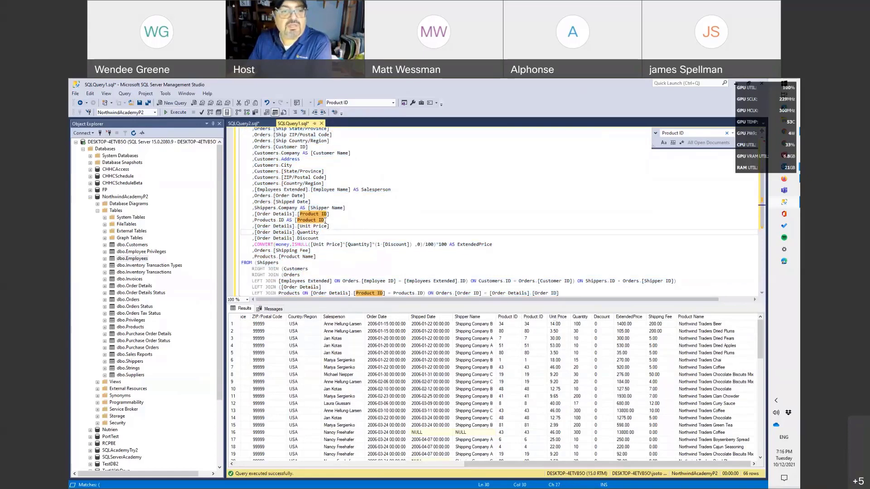
click(325, 221)
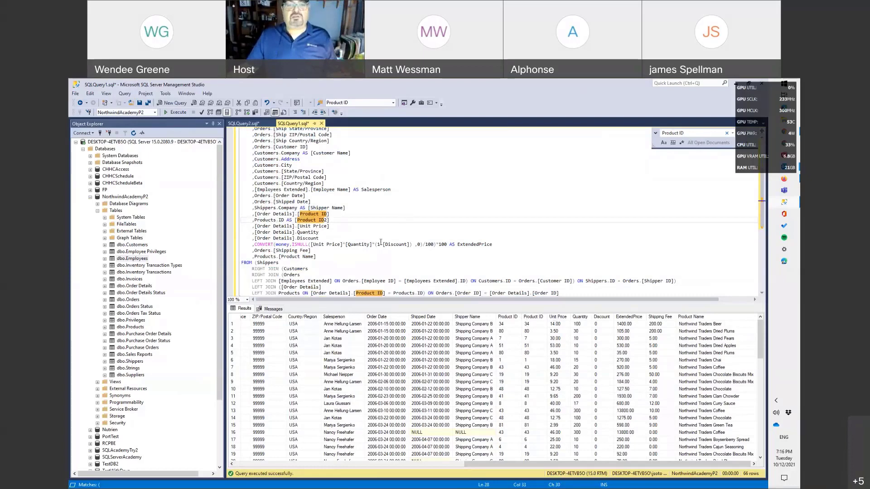
click(364, 262)
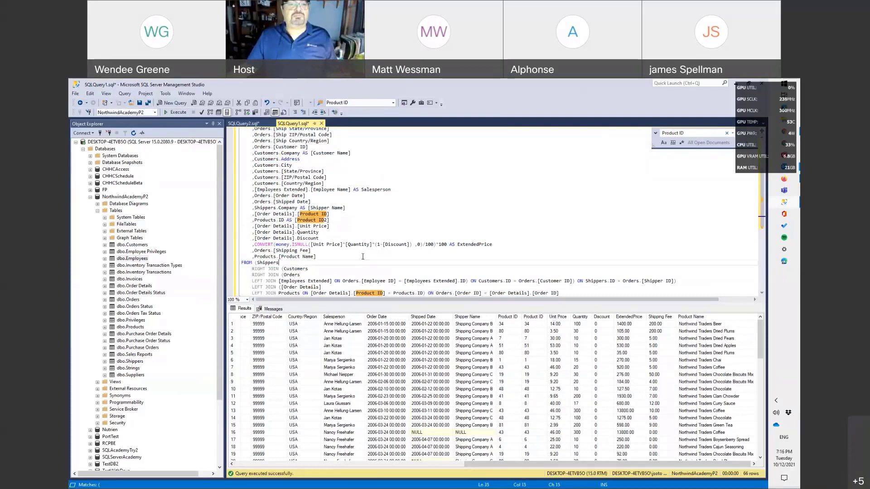
click(178, 112)
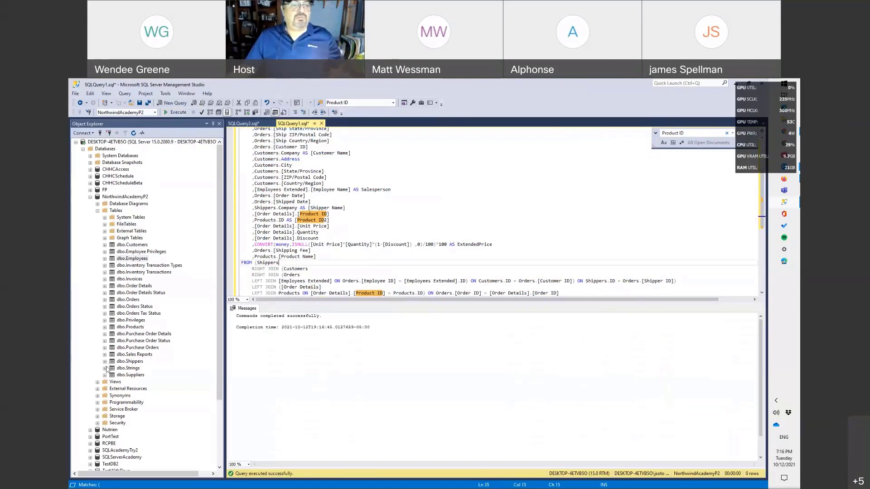
Step: Expand the Views folder of the NorthwindAcademyP2 database and select the dbo.Invoice Data view
double_click(114, 382)
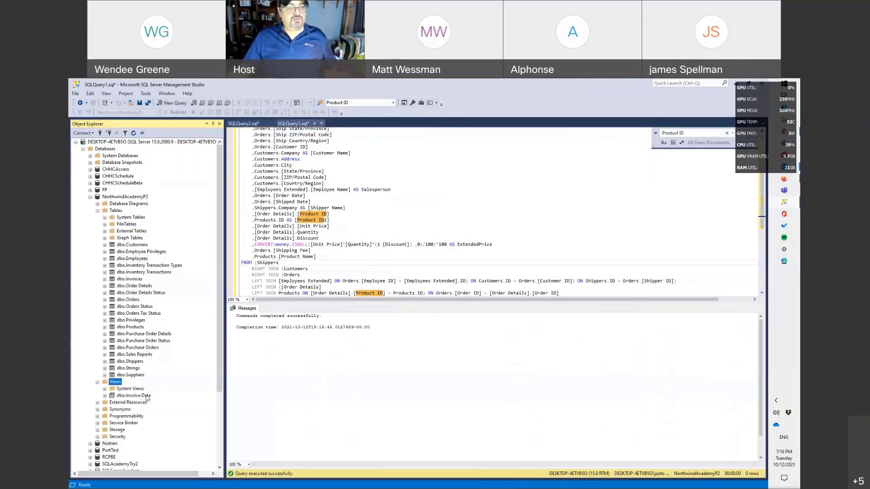
right_click(113, 384)
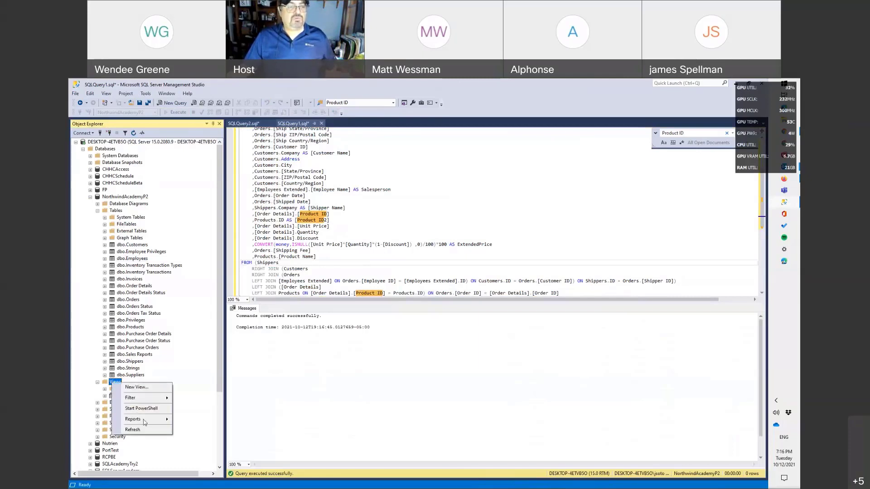
click(250, 403)
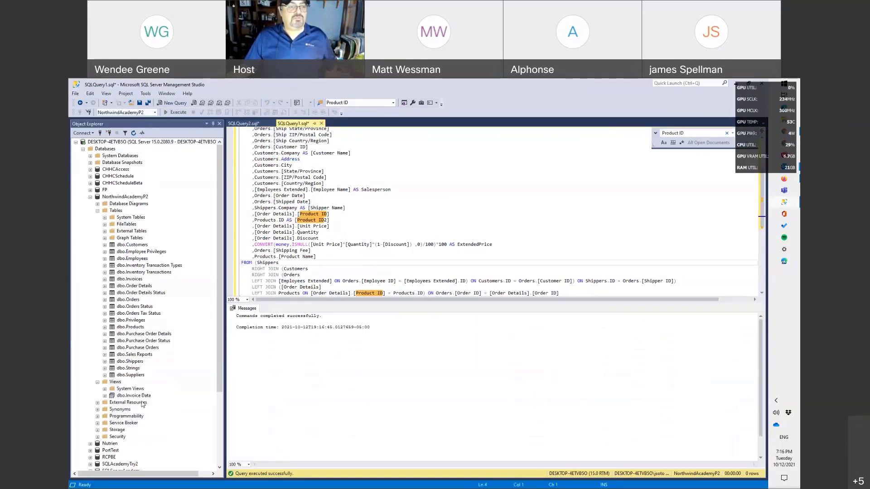
click(126, 397)
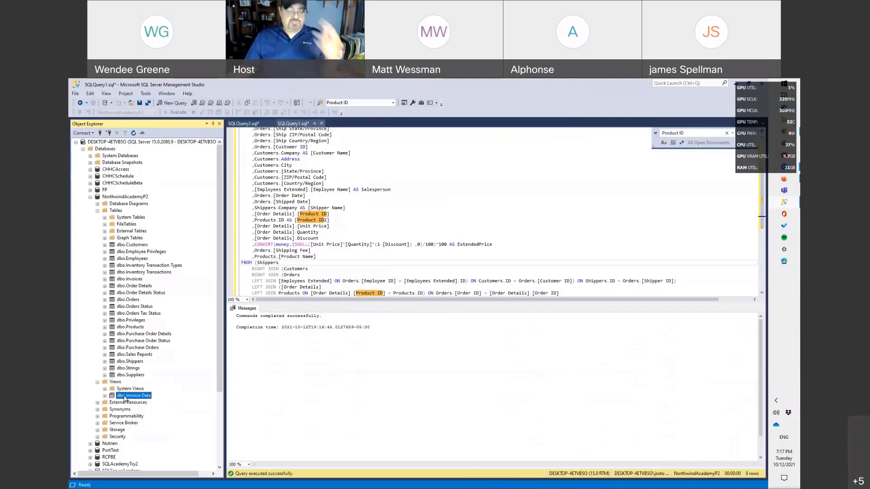
Step: Switch to the Access database that holds the original Invoice Data query
key(alt+Tab)
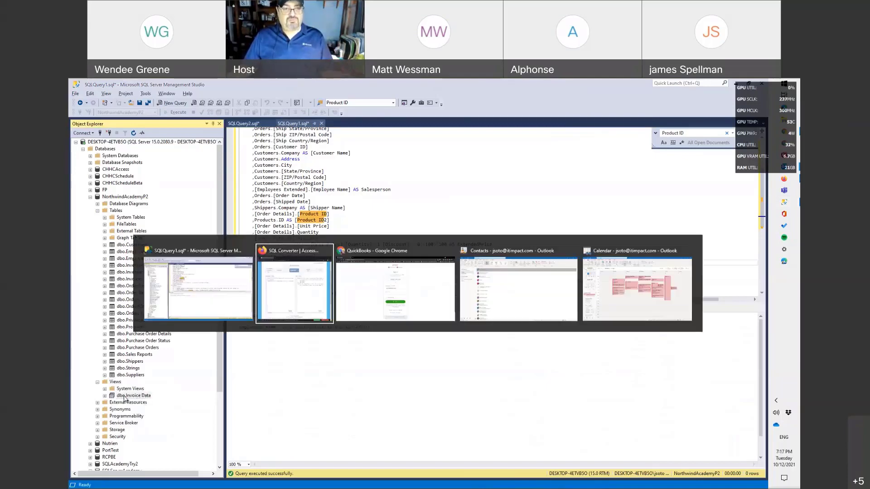
key(Escape)
key(alt+Tab)
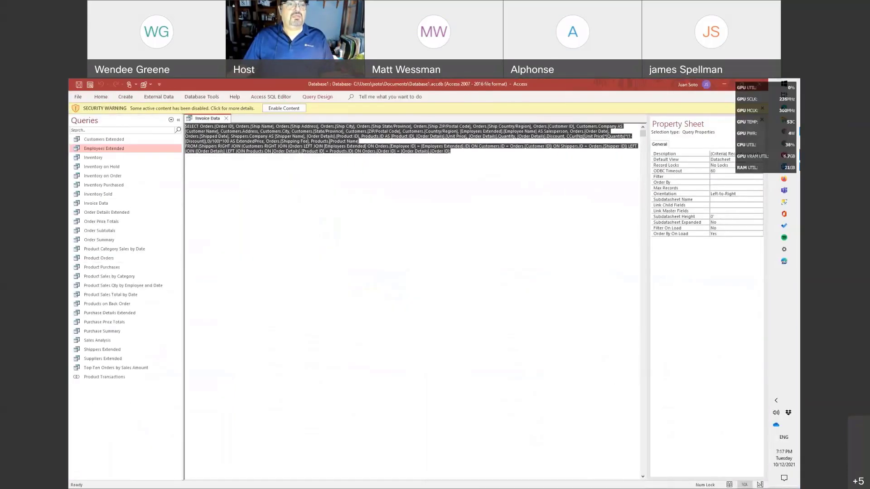
click(158, 97)
click(122, 117)
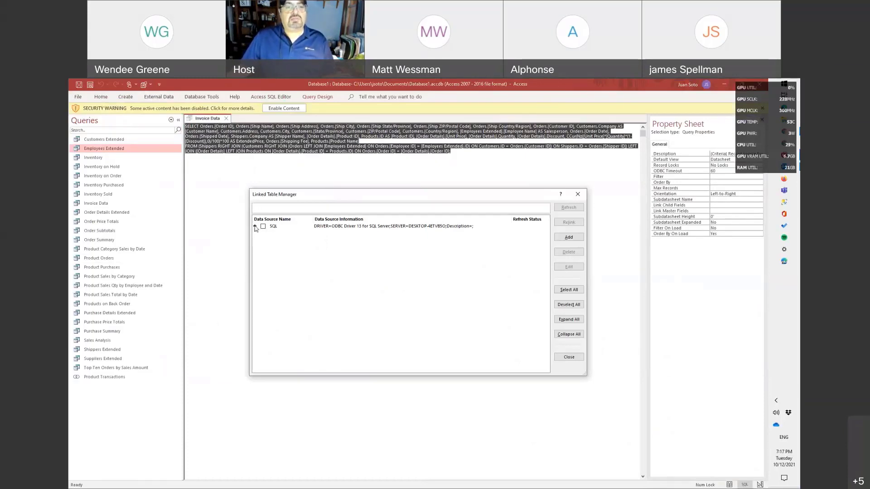
click(254, 226)
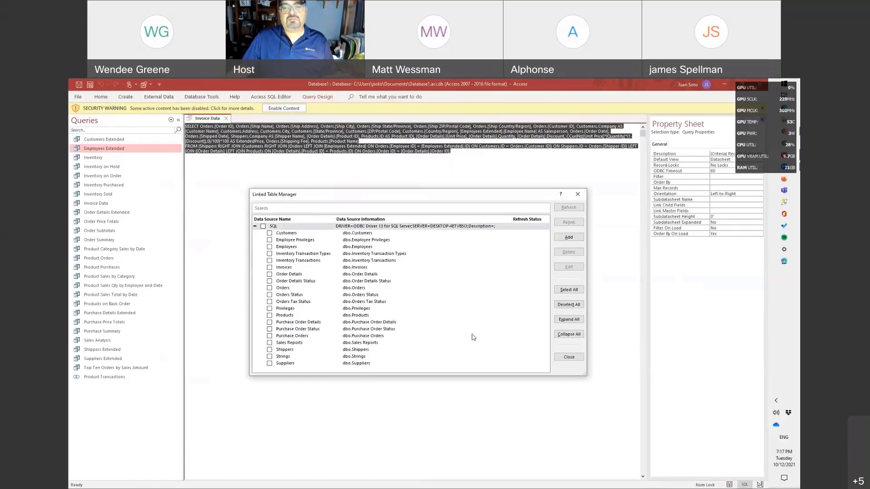
click(565, 239)
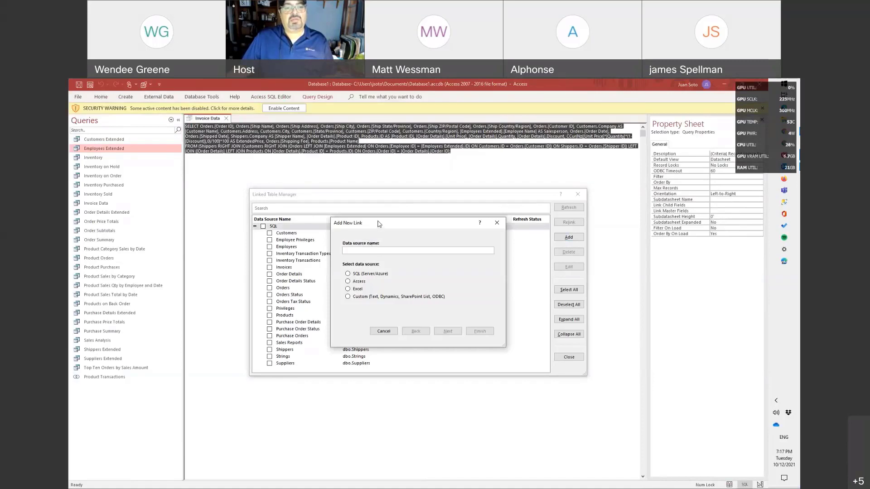
click(347, 275)
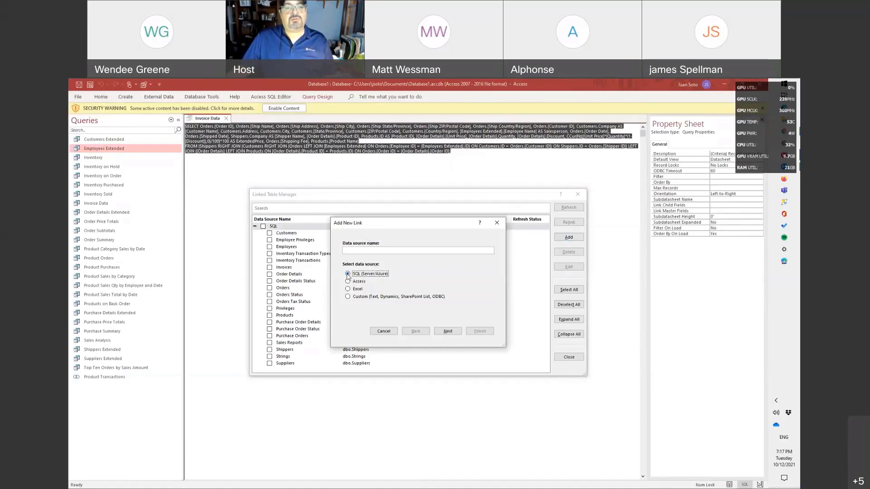
click(363, 252)
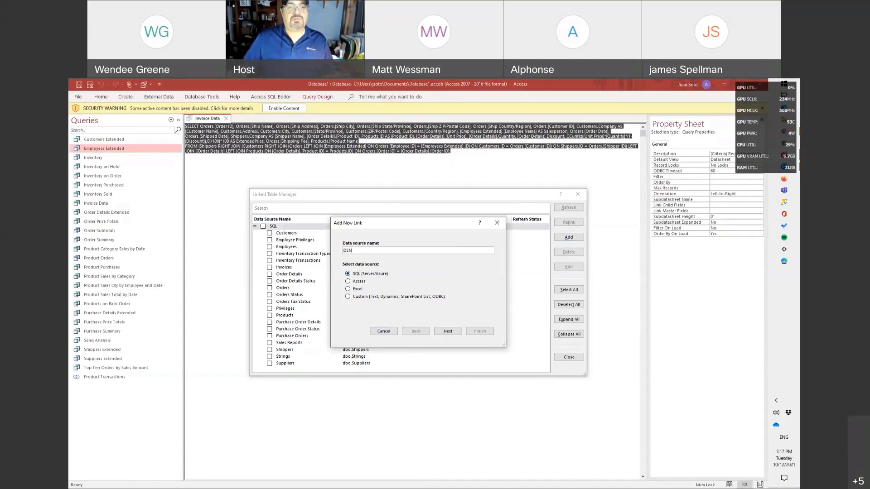
click(443, 336)
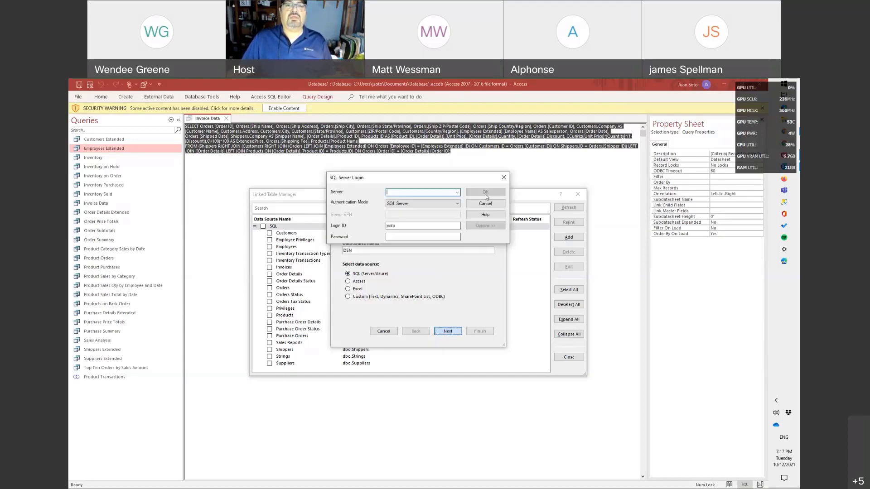
click(481, 205)
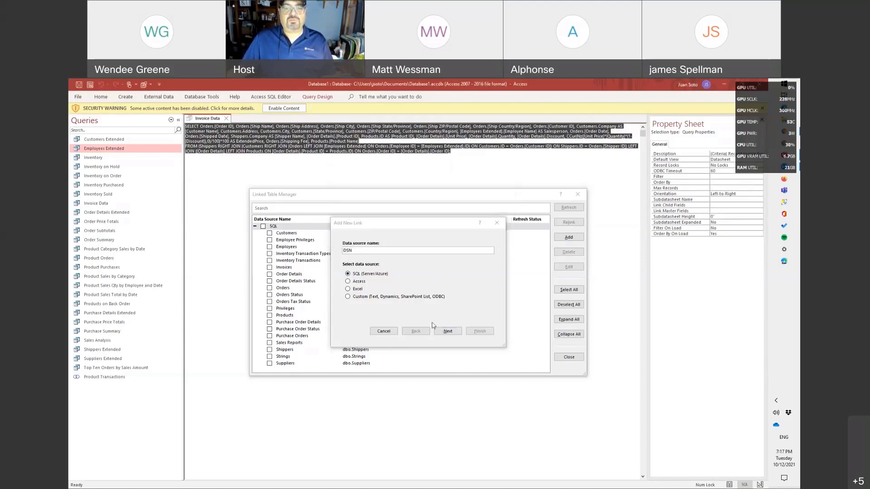
click(386, 332)
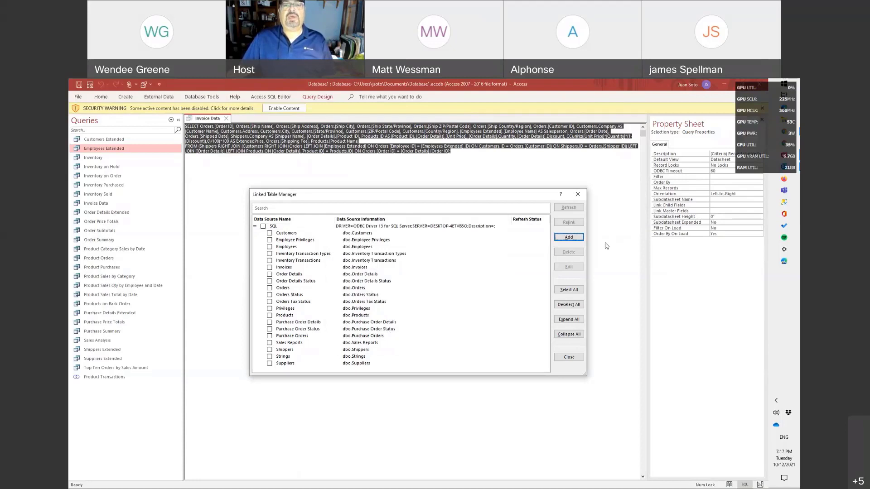
click(577, 195)
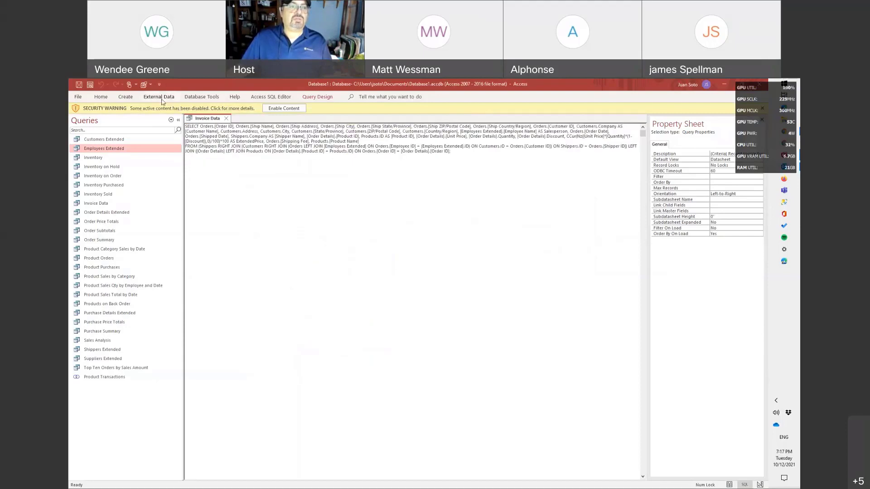
Step: Start getting external data from SQL Server, choosing to link to the data source by creating a linked table
click(159, 97)
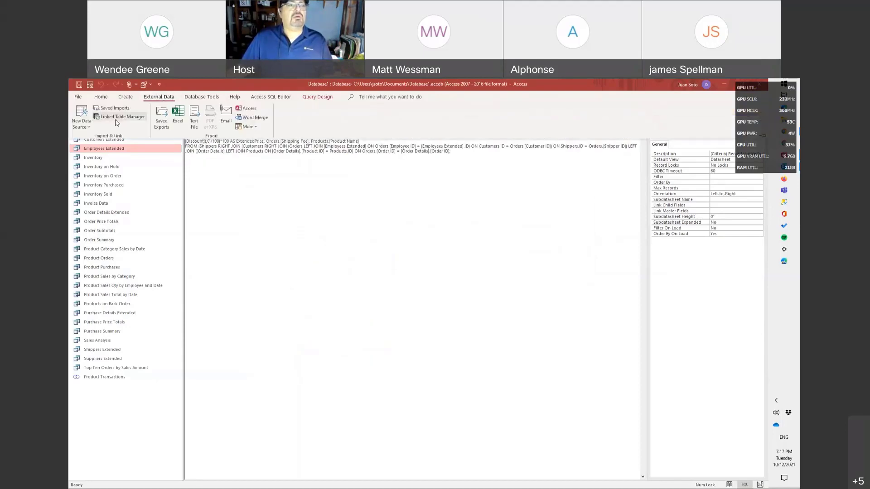
click(81, 117)
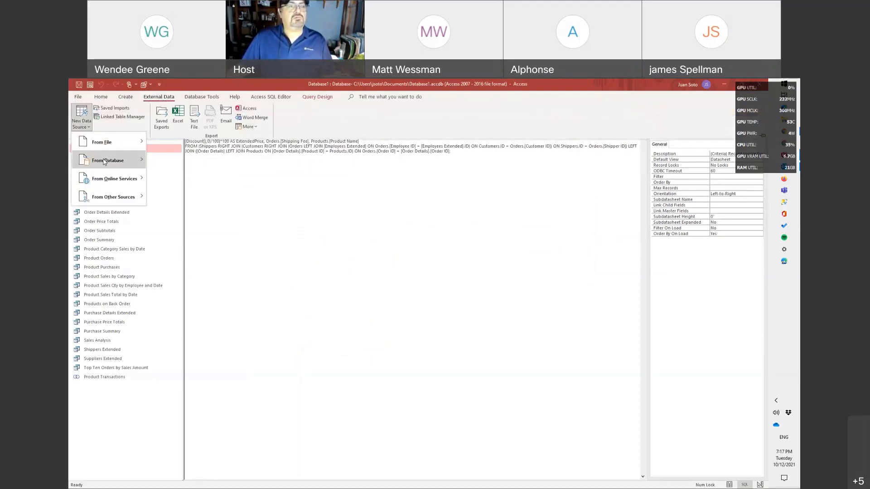
mouse_move(106, 164)
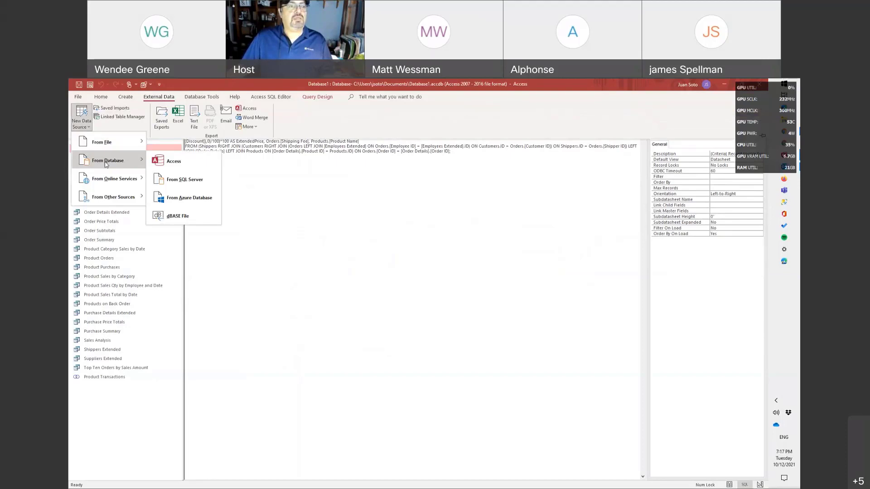
click(185, 181)
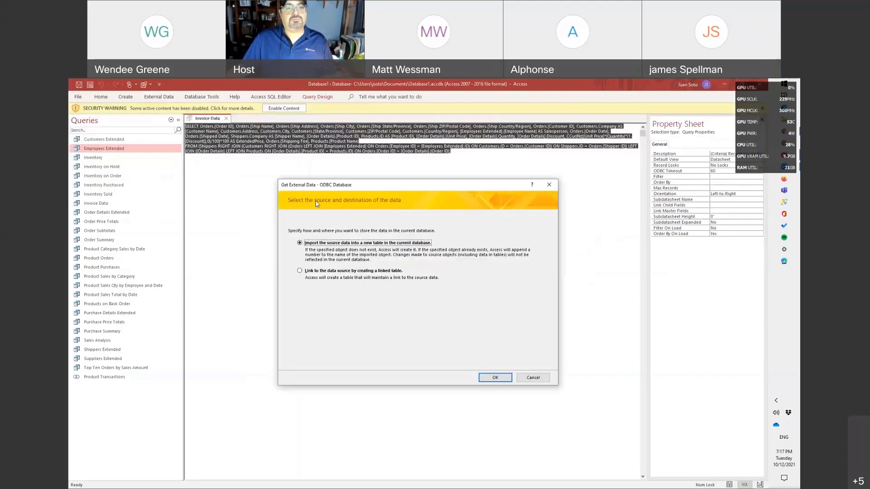
click(335, 272)
click(498, 377)
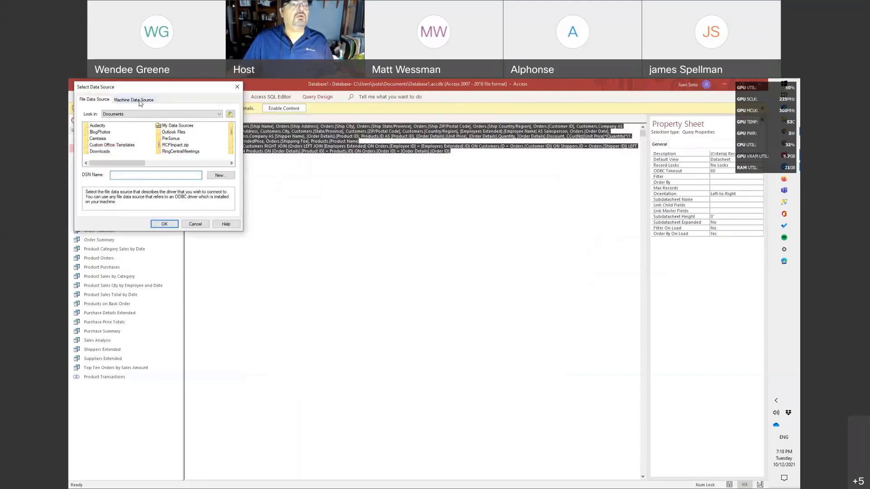
Step: Create a new machine data source of the user type based on ODBC Driver 17 for SQL Server
click(140, 101)
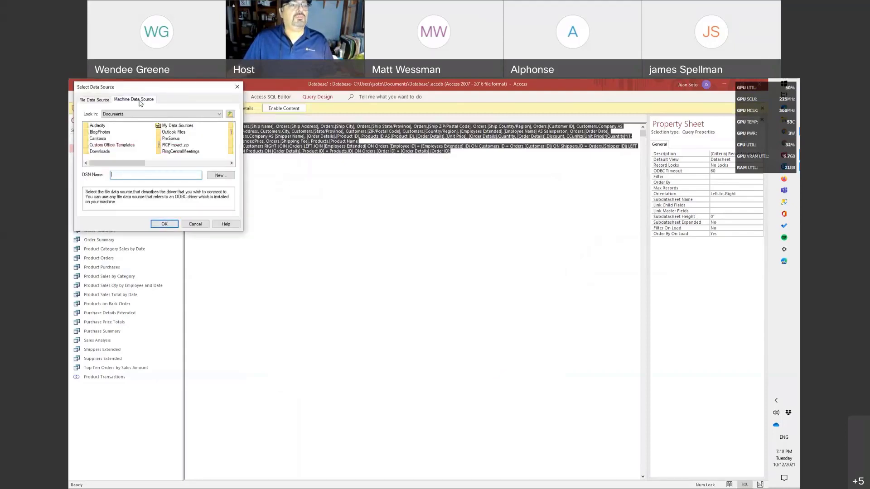
click(218, 175)
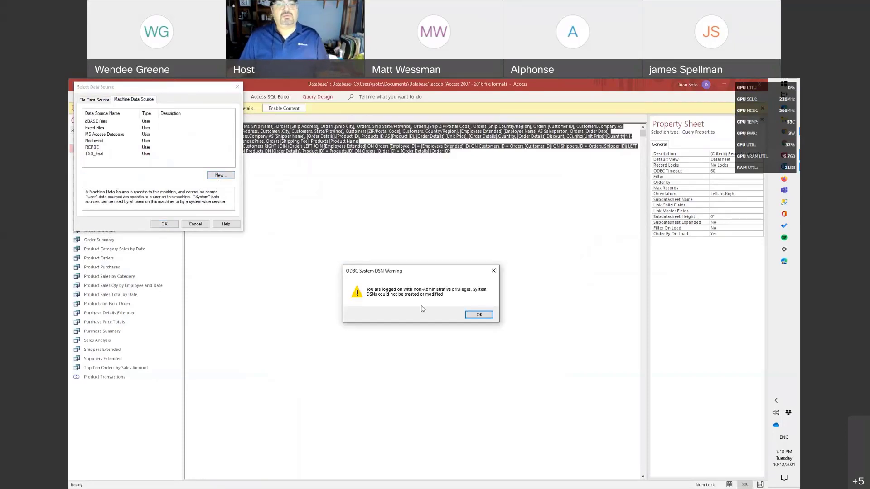
click(480, 315)
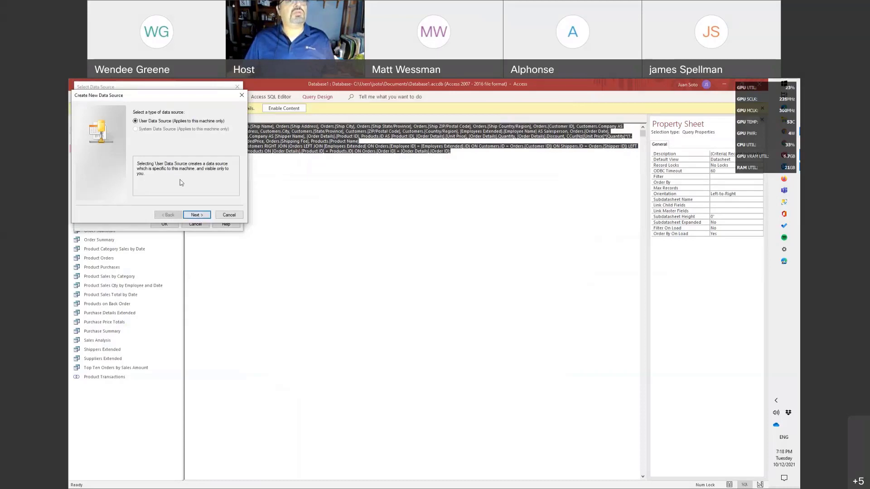
click(197, 215)
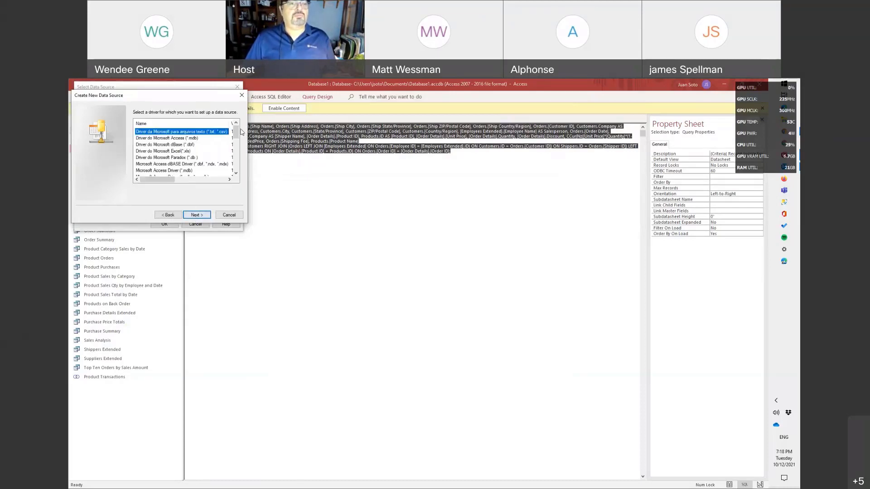
drag(236, 133, 239, 173)
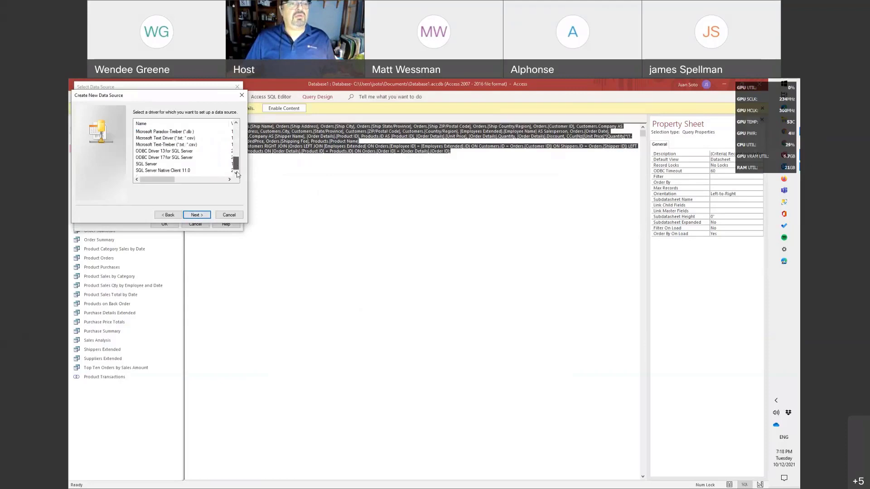
click(155, 158)
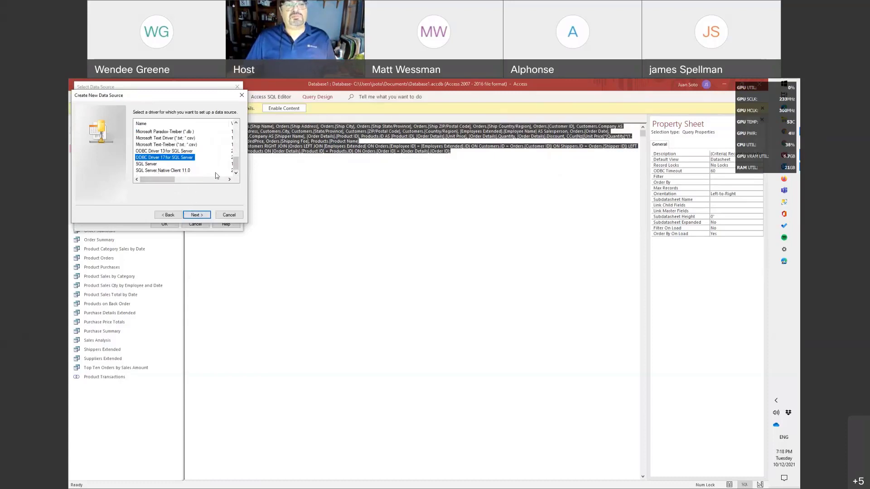
click(187, 216)
click(187, 215)
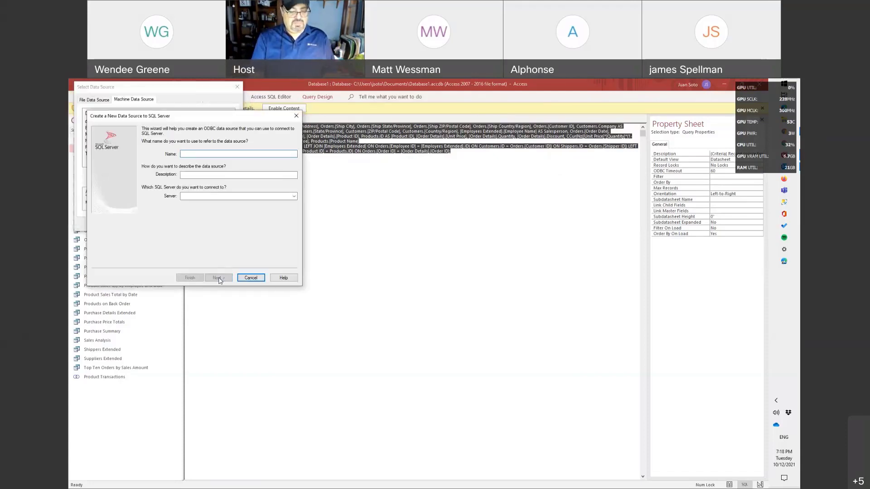
Step: Name the new data source NWSQLAC2 and open the list of available SQL Servers
text(NE)
key(BackSpace)
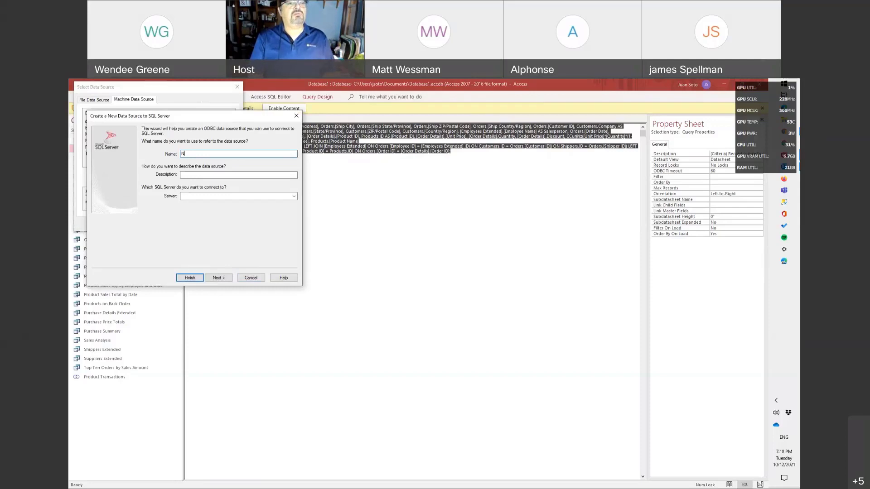
text(WS)
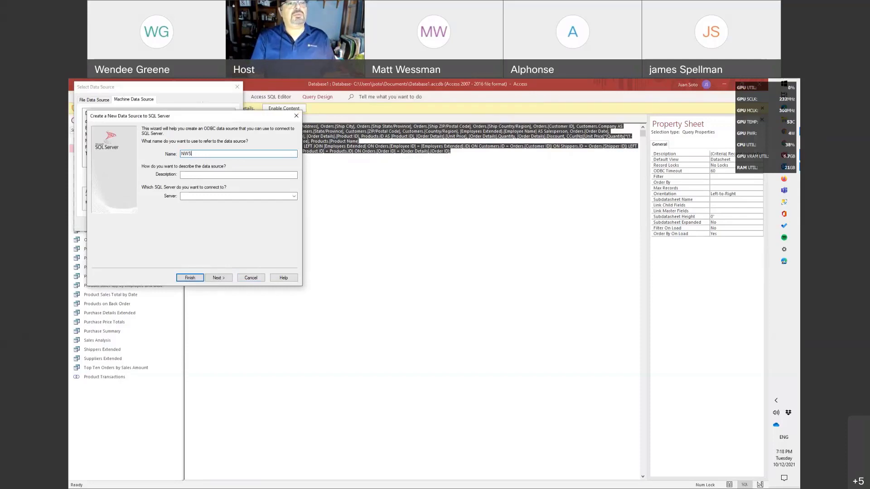
text(DQL)
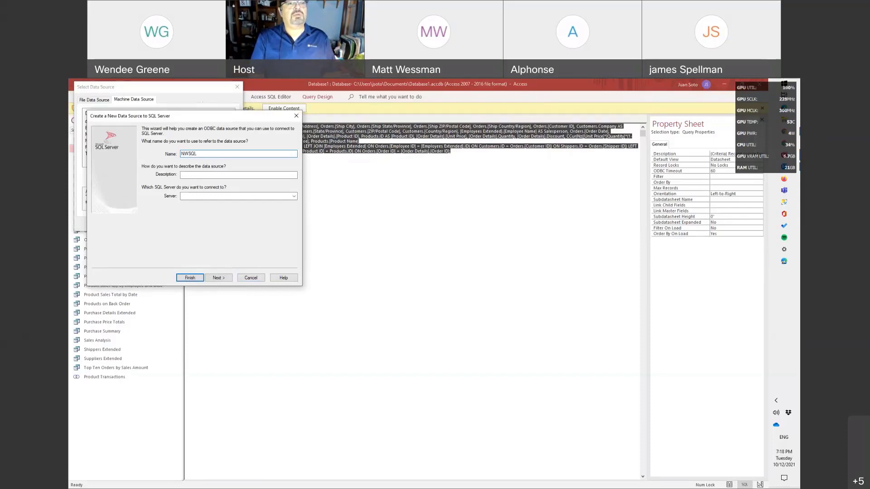
text(AC)
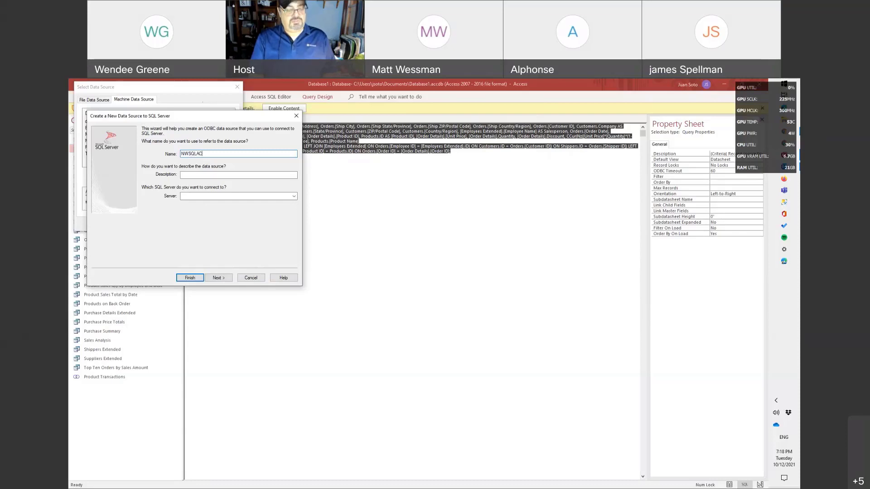
text(2)
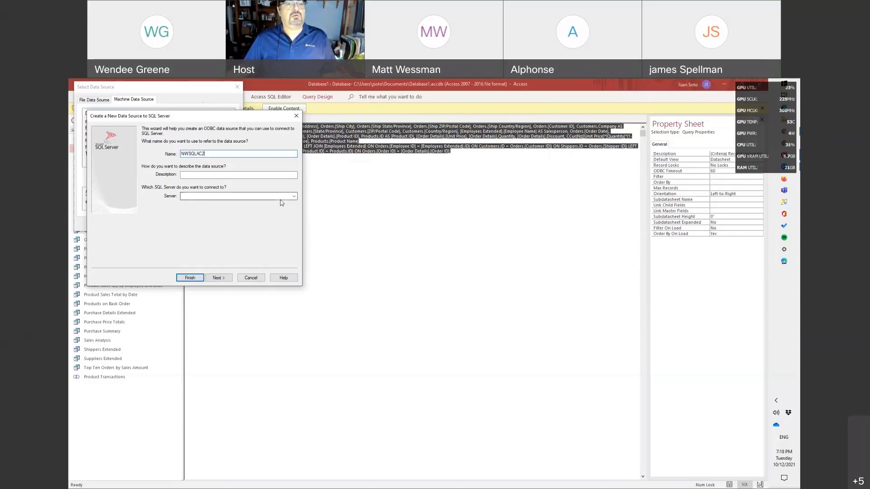
click(294, 197)
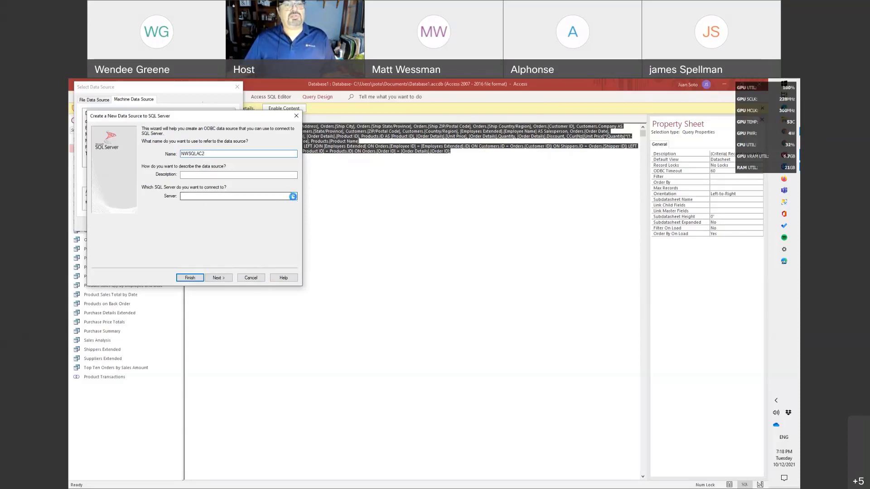
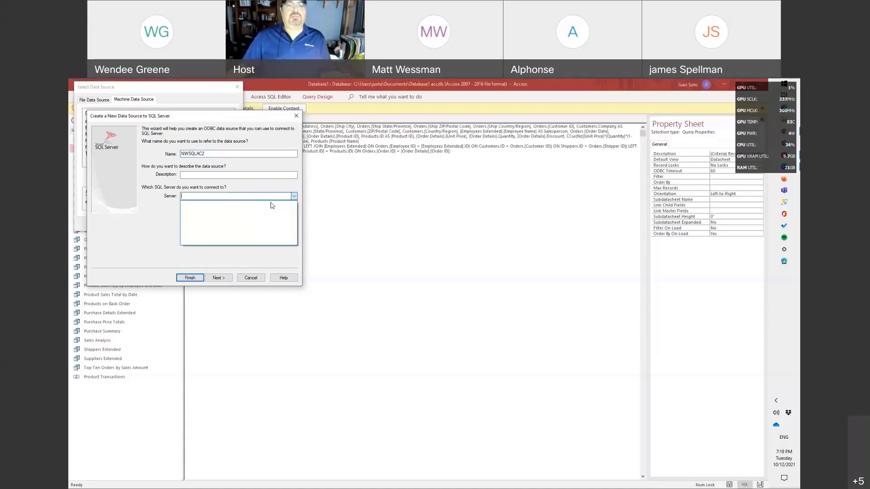
key(alt+Tab)
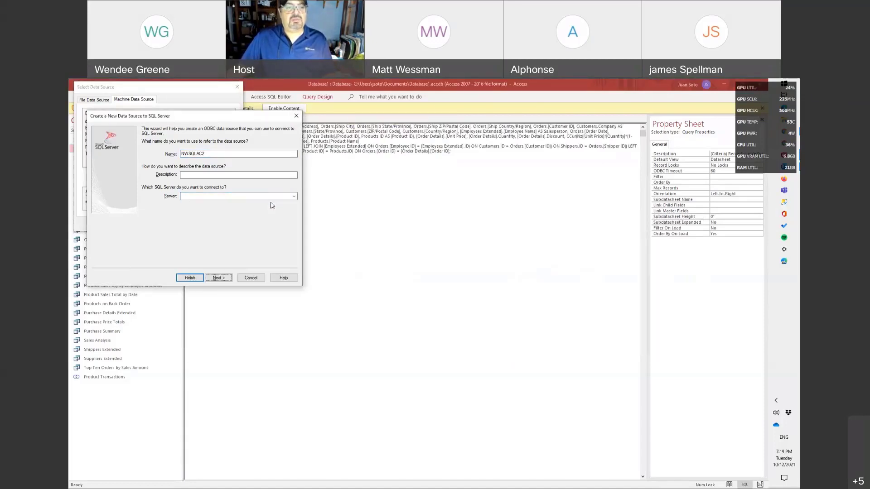
key(alt+Tab)
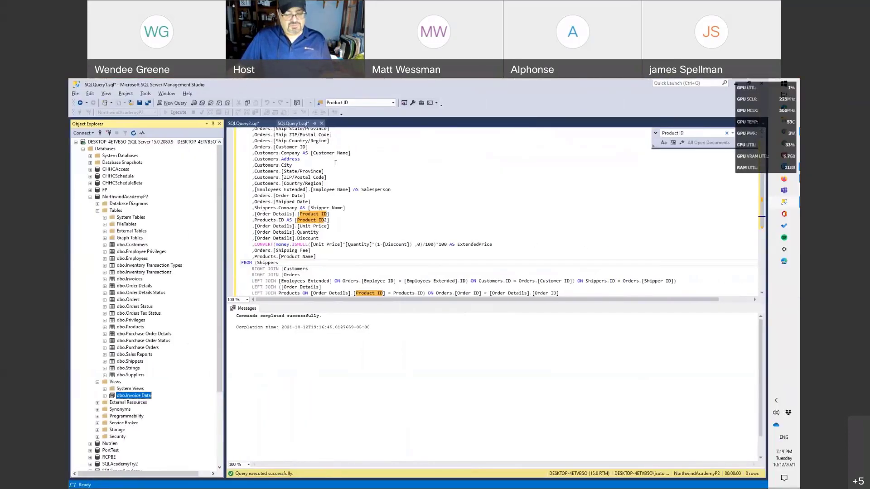
key(ctrl+n)
text(s)
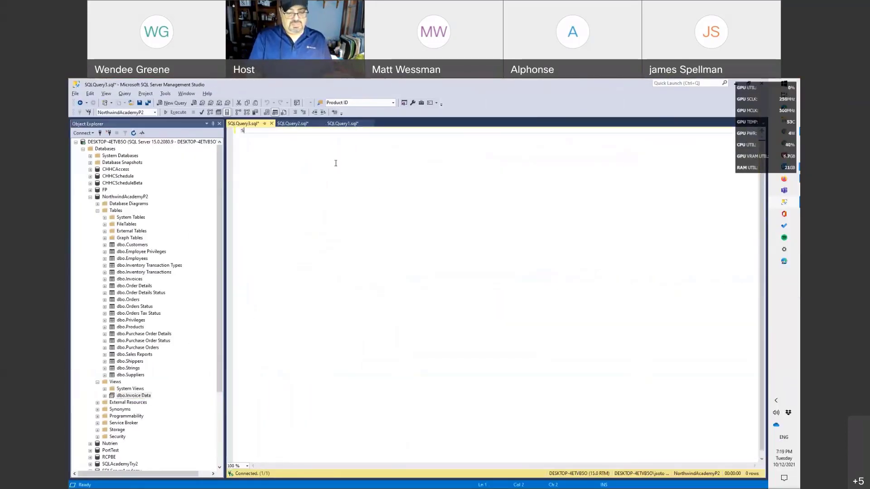
text(elect )
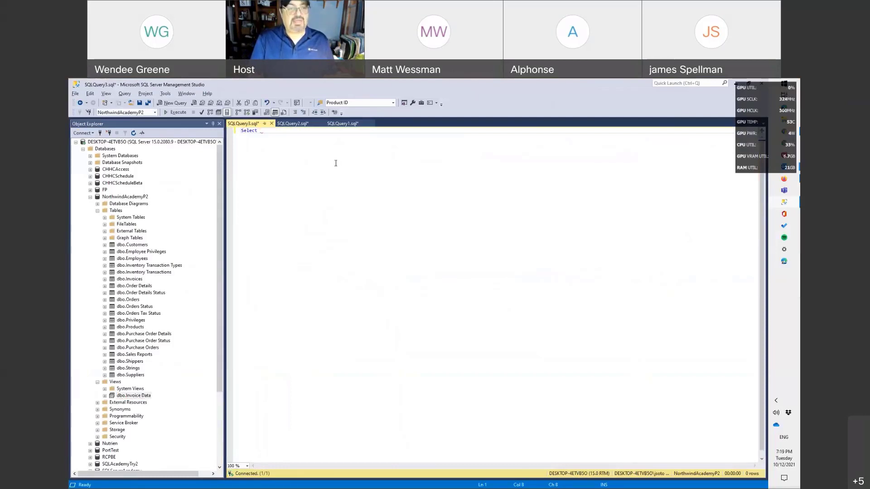
text(@@se)
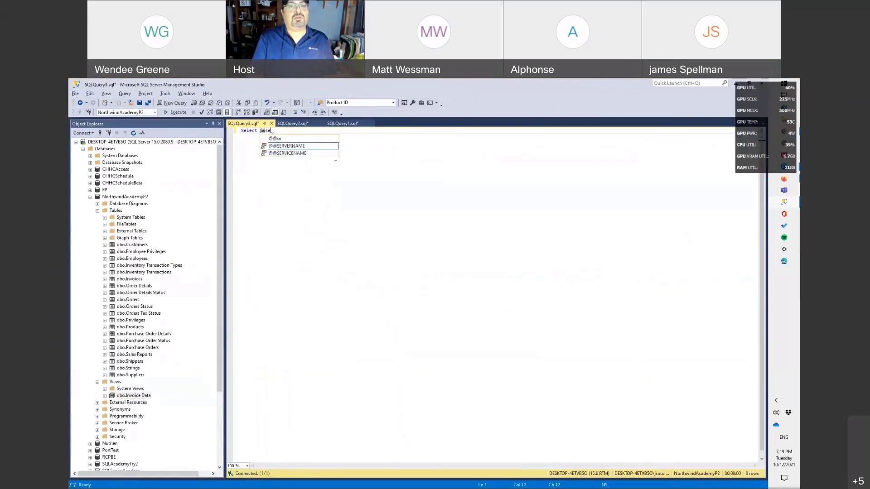
key(Escape)
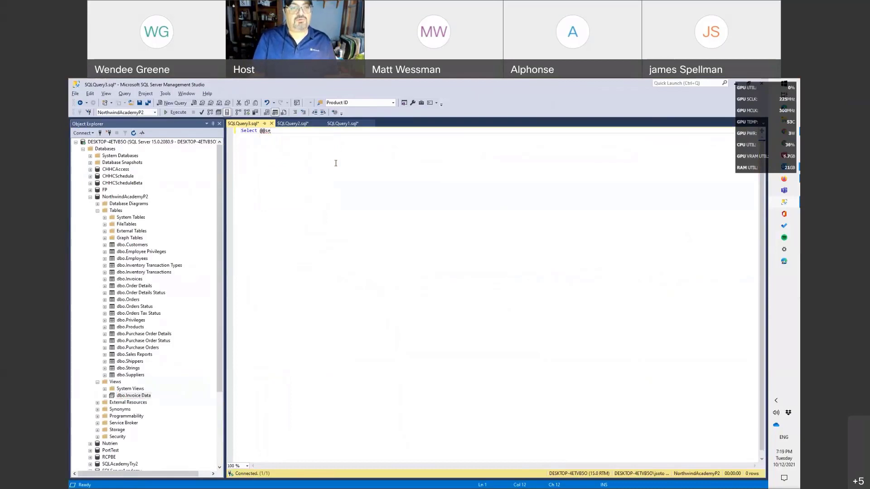
key(ctrl+space)
text(r)
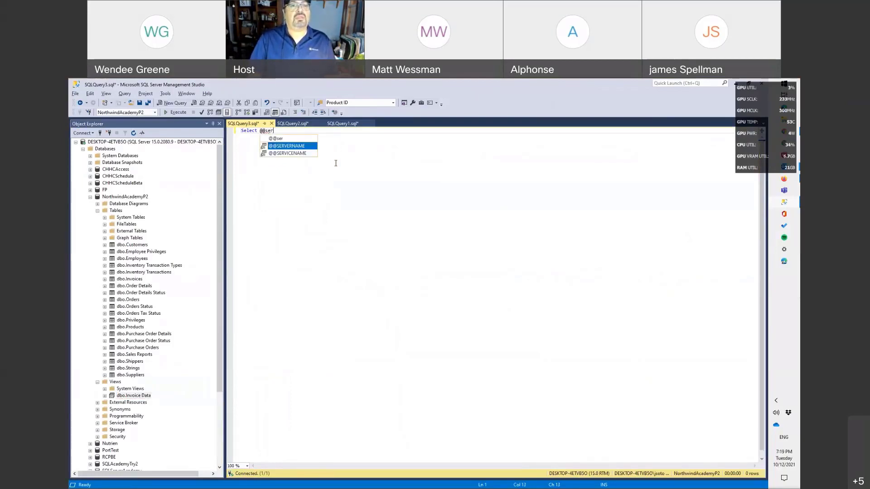
key(Tab)
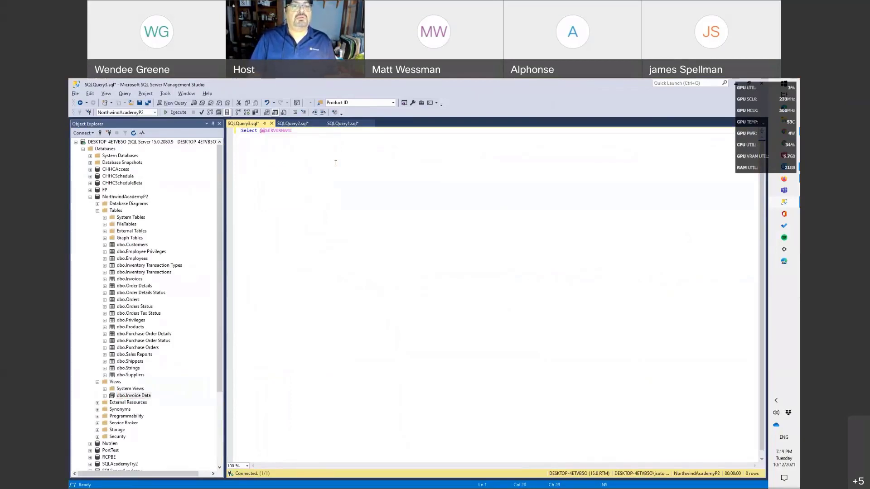
click(177, 113)
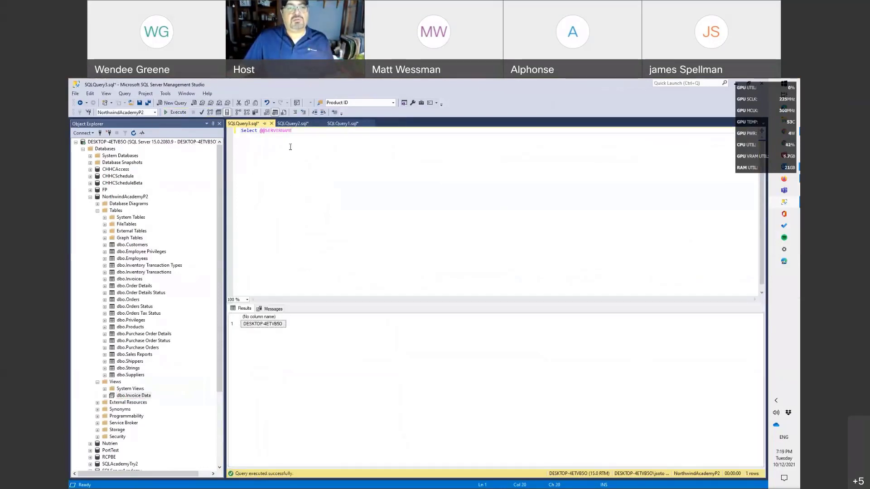
Step: Copy the server name from the query results and enter it as the server for the new data source in Access
right_click(268, 323)
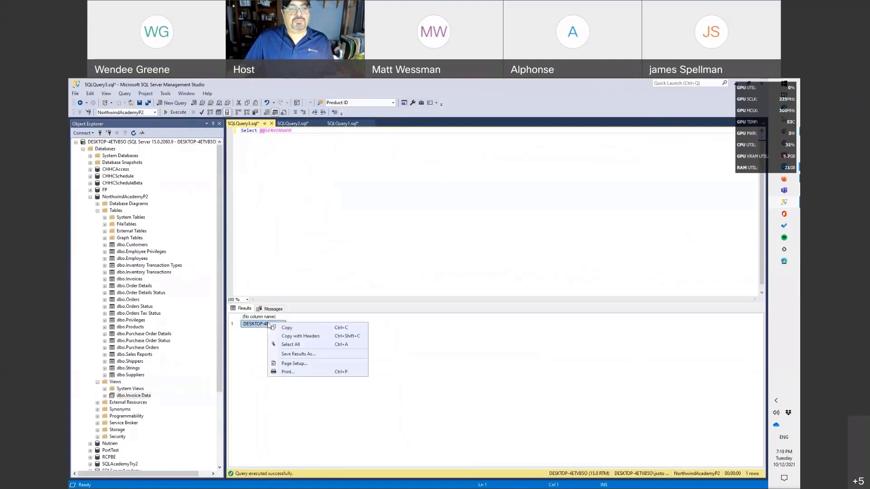
click(285, 328)
key(alt+Tab)
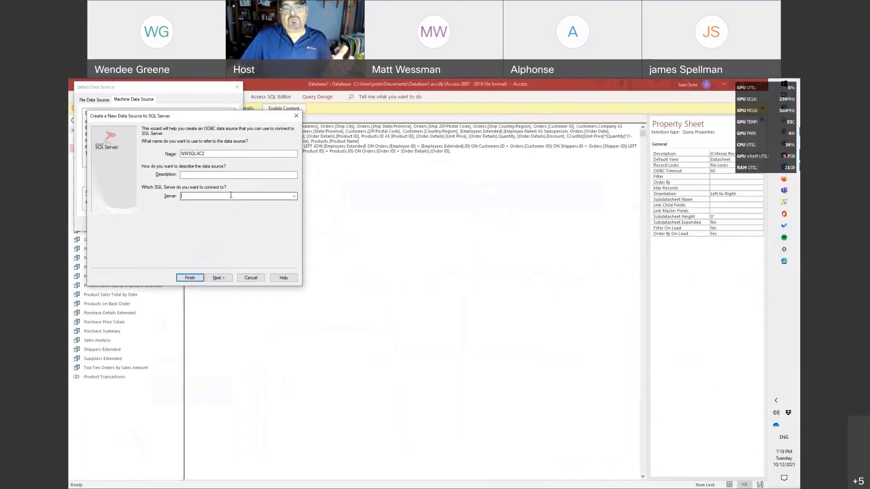
click(231, 195)
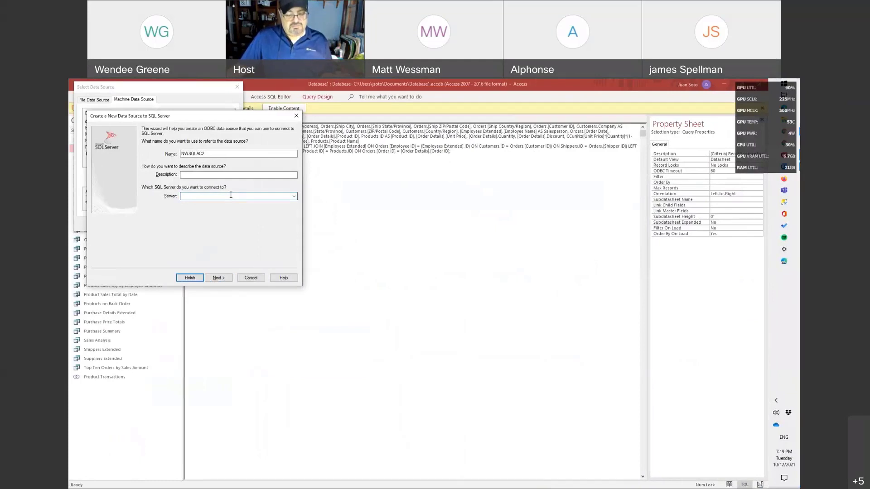
key(ctrl+v)
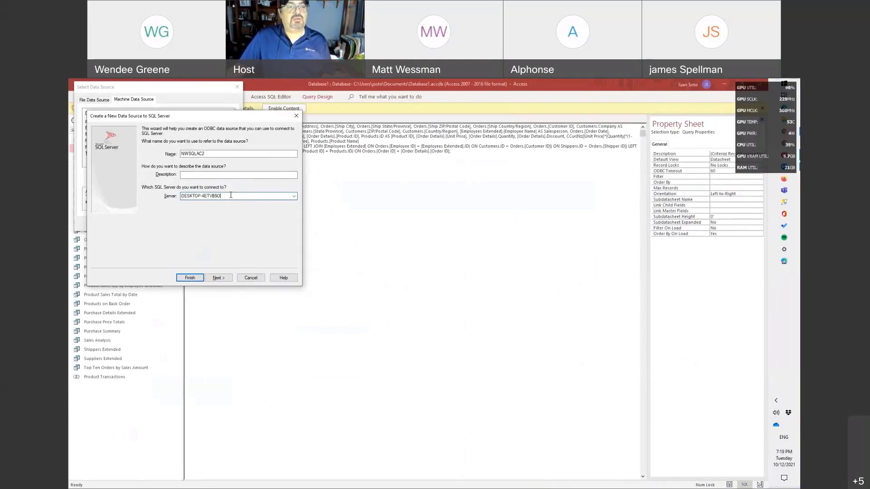
click(222, 278)
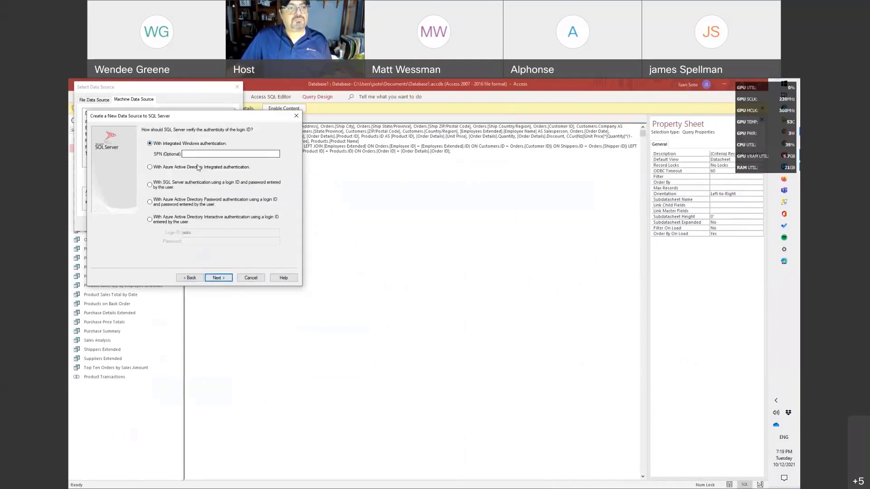
Step: Keep integrated Windows authentication and change the data source's default database to NorthwindAcademyP2
click(220, 278)
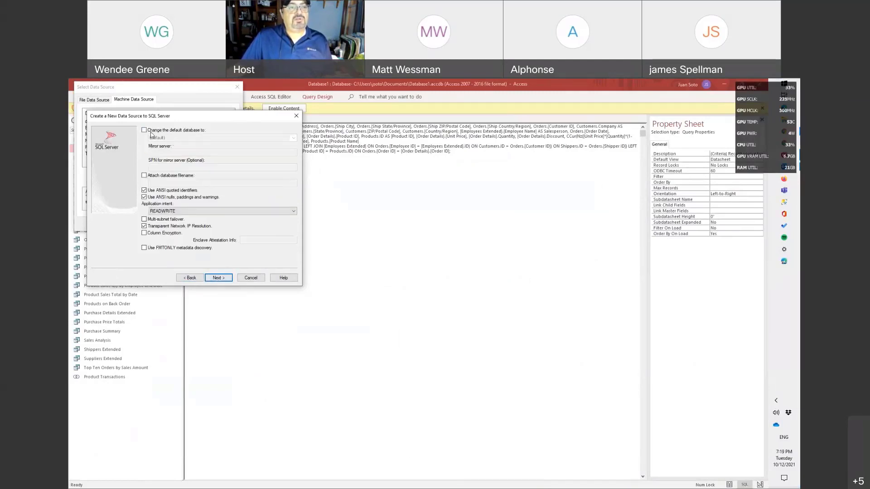
click(151, 132)
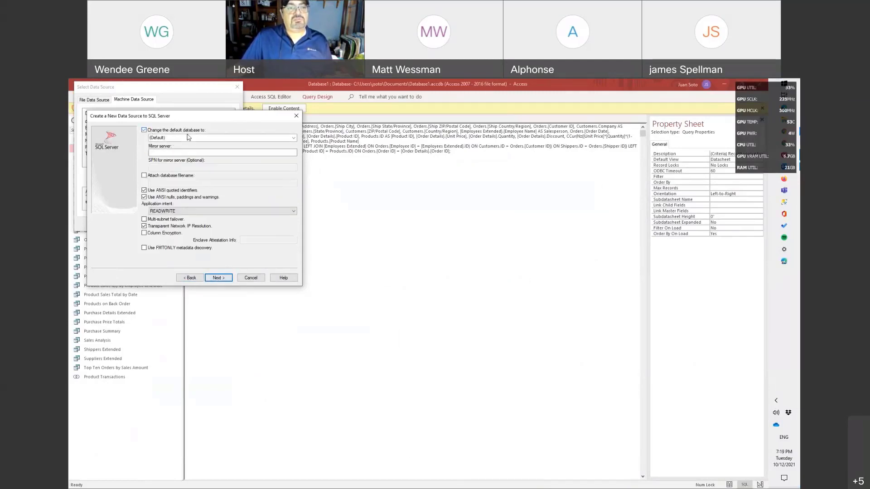
click(293, 138)
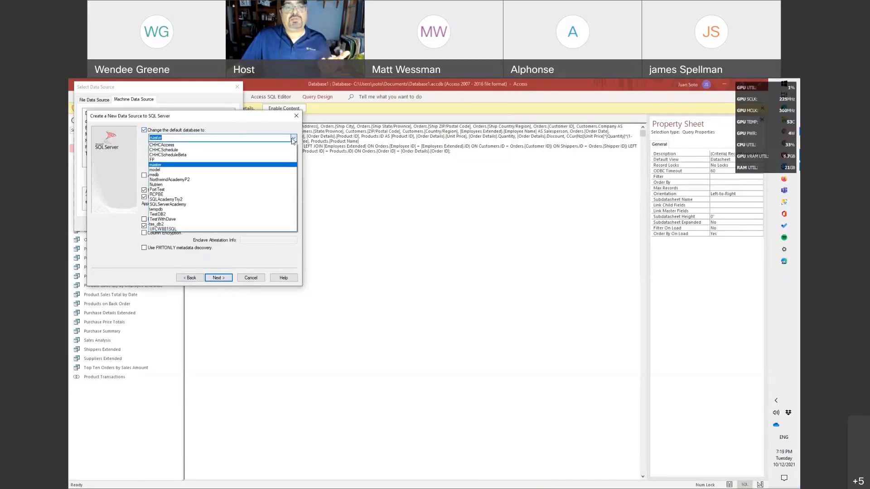
click(179, 181)
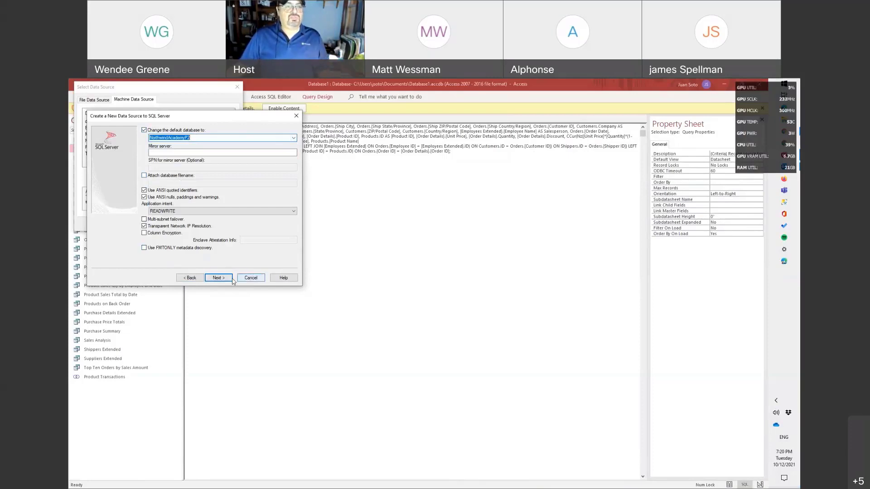
click(218, 277)
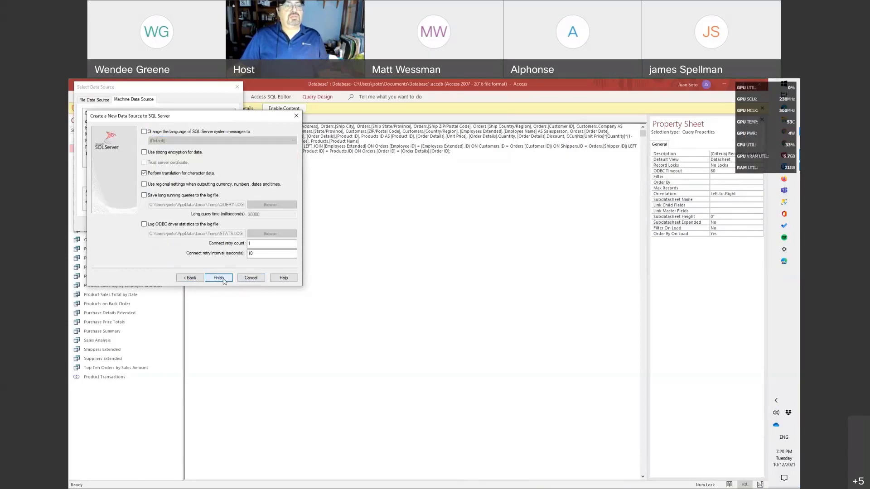
Step: Finish the data source setup with the default remaining options, test the connection, and save the data source
click(219, 278)
click(194, 263)
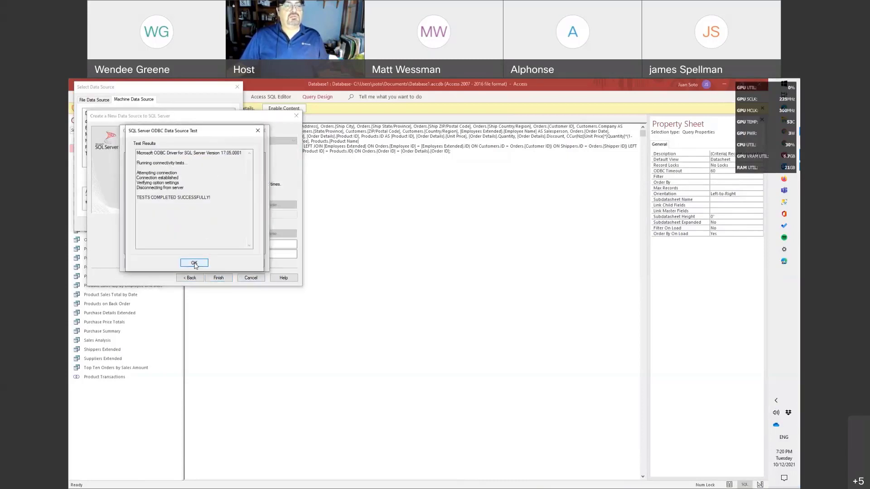
click(194, 262)
click(219, 265)
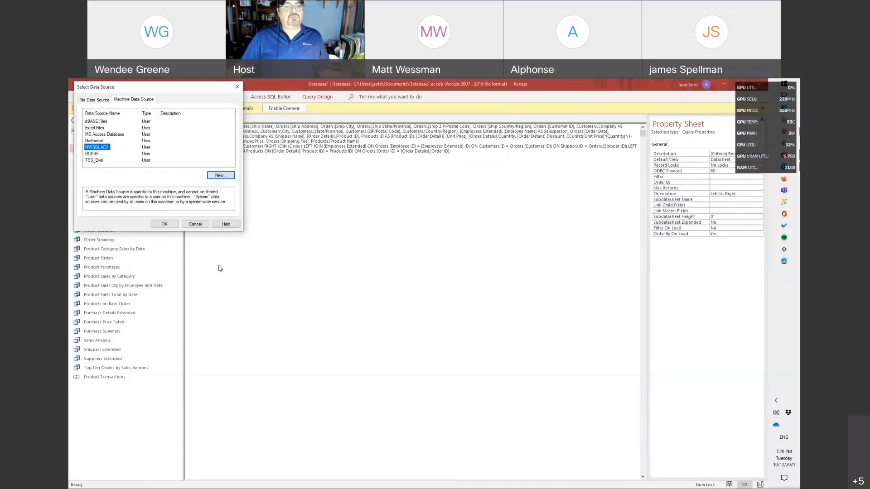
Step: Link the dbo.Invoice Data view through the NWSQLAC2 data source, using Order ID as the unique record identifier
click(166, 226)
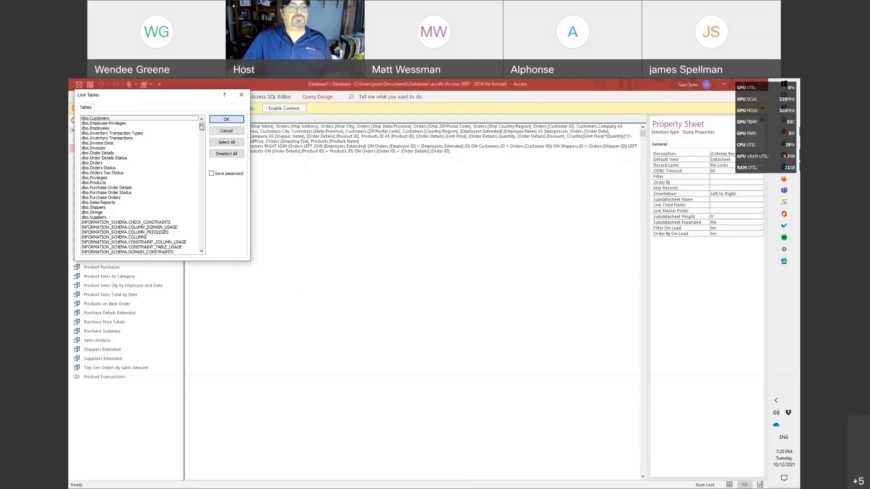
mouse_move(201, 129)
mouse_down()
mouse_move(199, 145)
mouse_move(200, 137)
mouse_up()
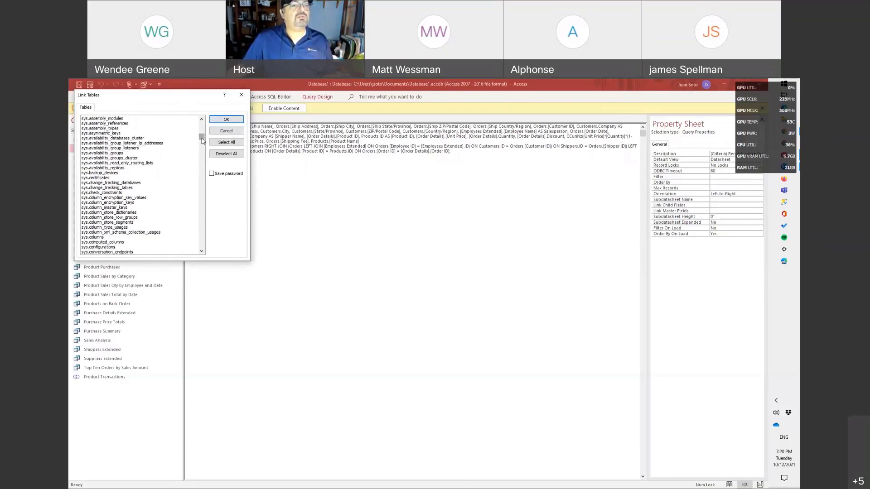
drag(202, 141, 197, 125)
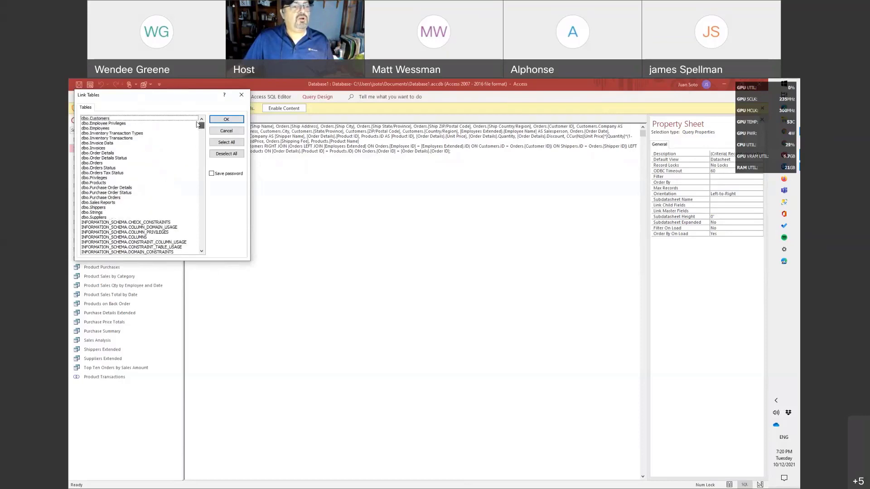
click(107, 144)
click(226, 119)
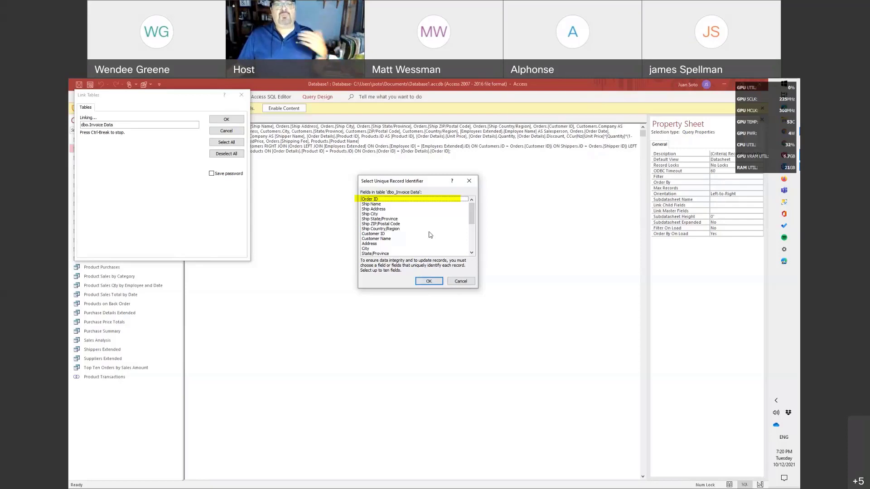
click(370, 200)
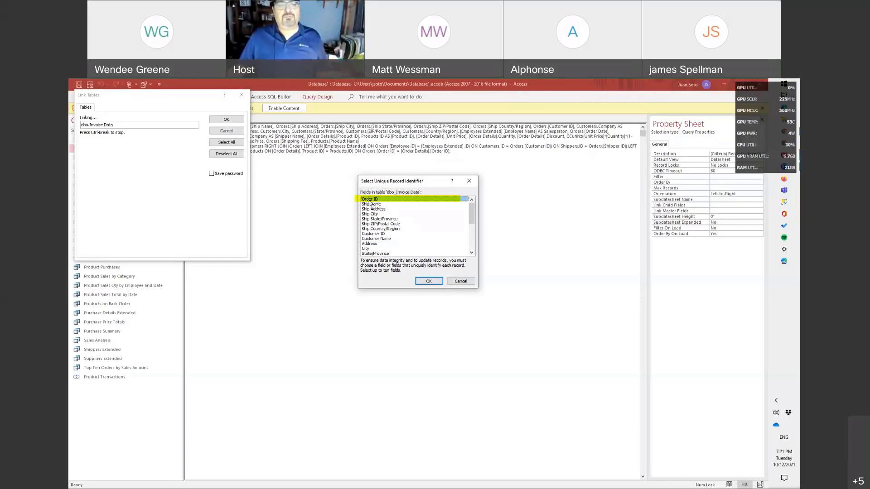
click(429, 284)
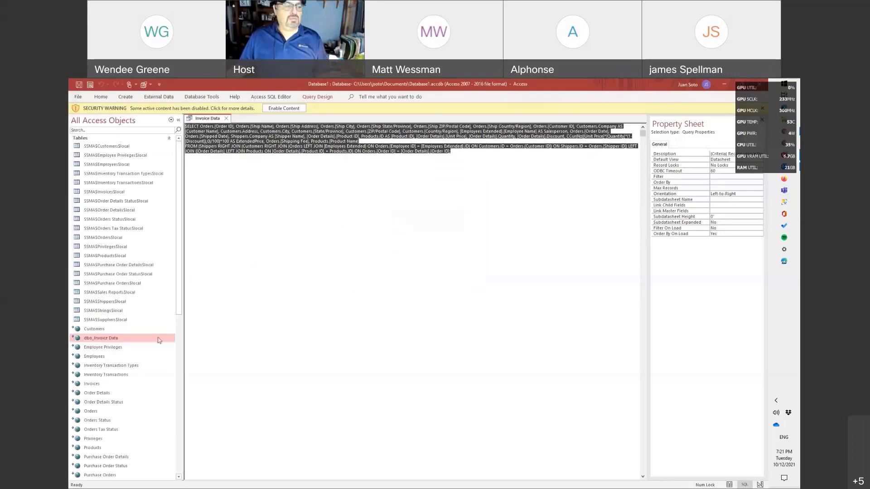
Step: Try to rename the linked dbo_Invoice Data table as Invoice Data
mouse_move(101, 340)
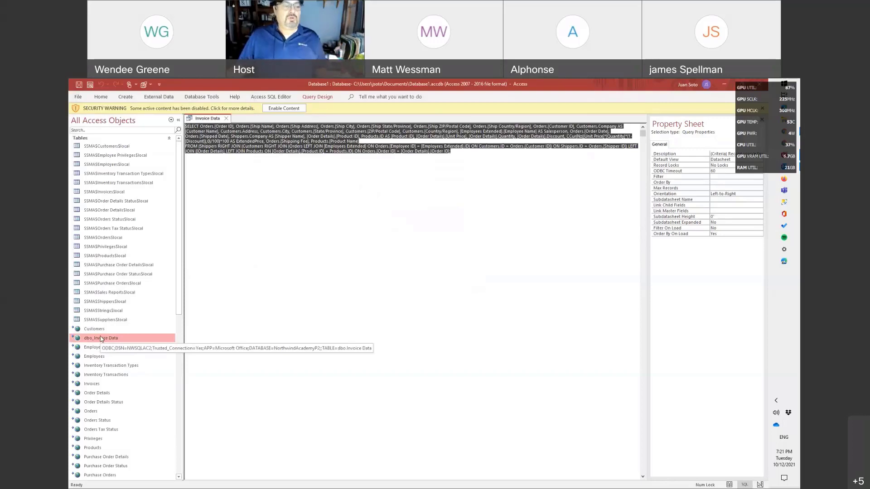
click(101, 339)
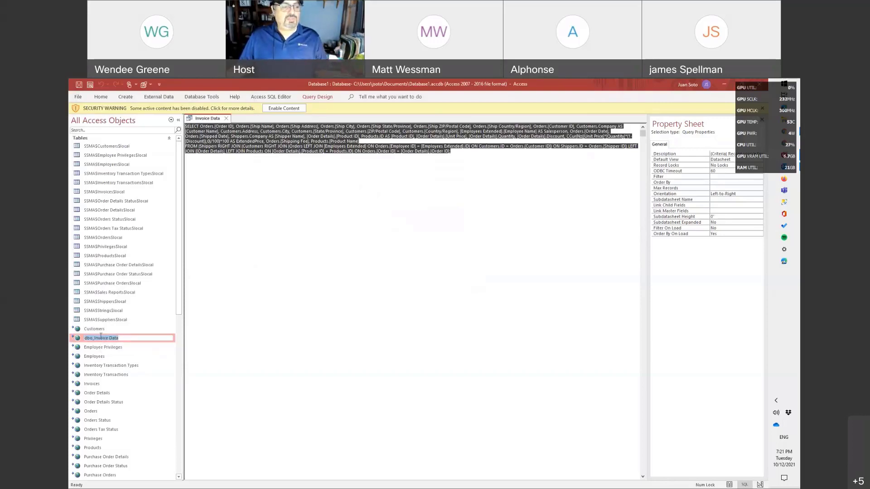
key(Home)
key(Delete)
key(Delete)
key(Delete)
key(Delete)
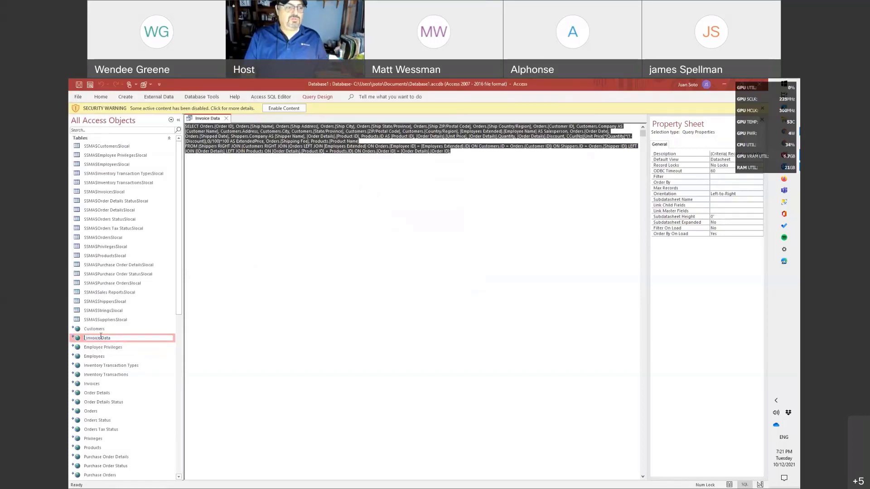
key(Return)
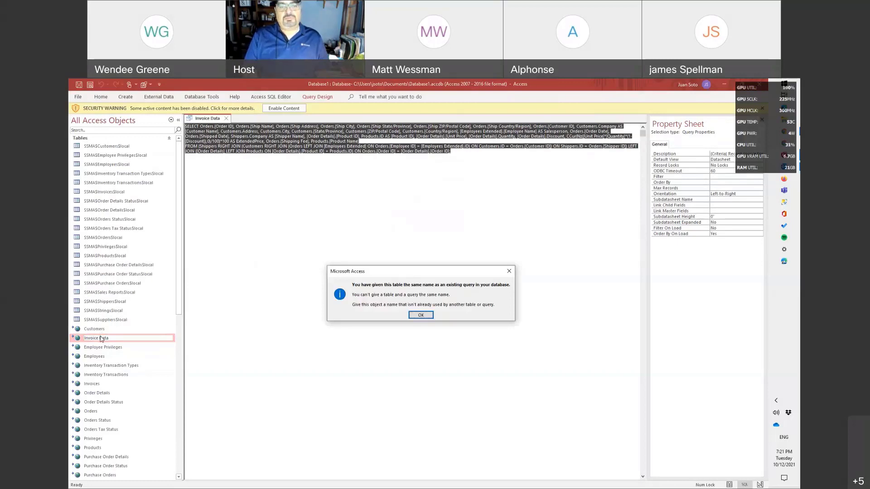
key(Return)
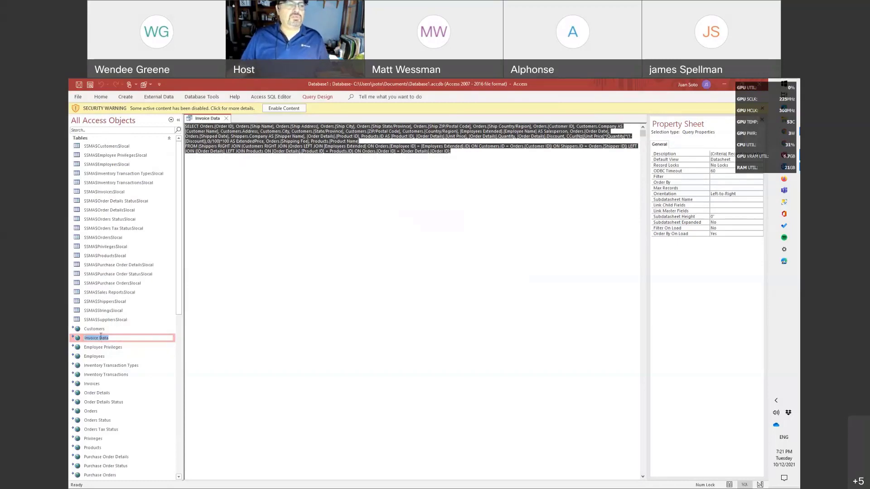
key(Return)
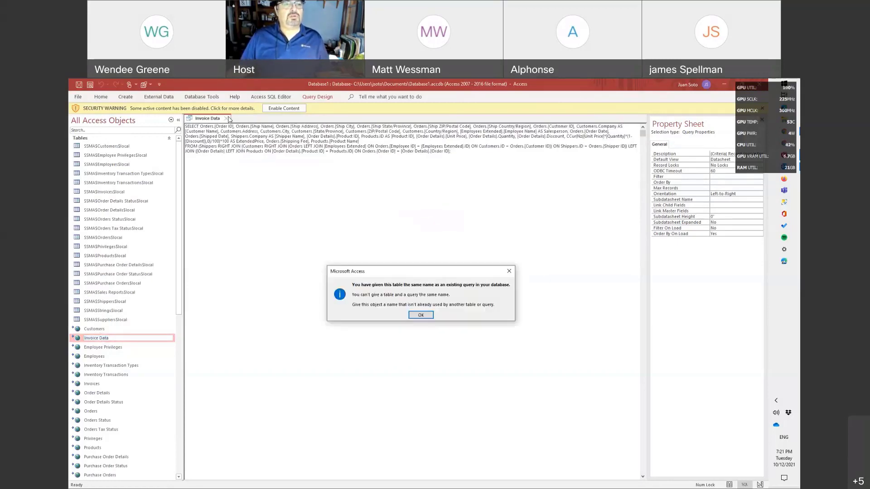
click(421, 315)
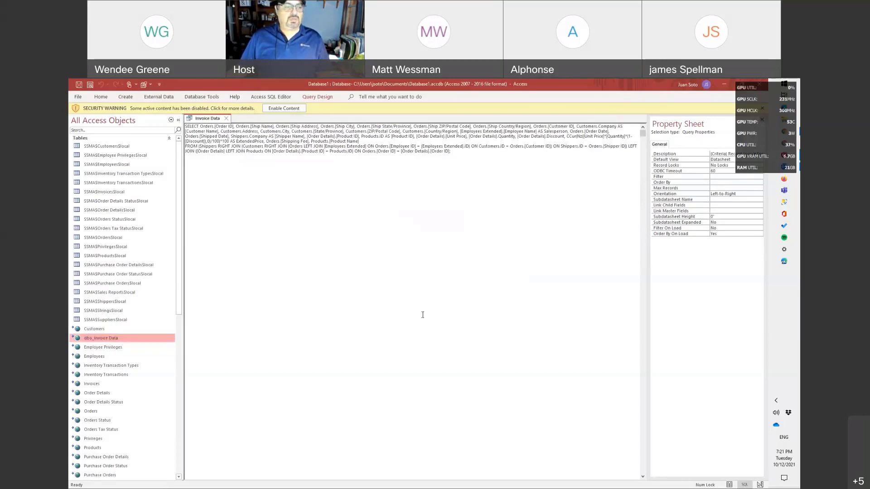
Step: Close the Invoice Data query without saving its design changes and filter the database objects by "invoice da"
click(227, 119)
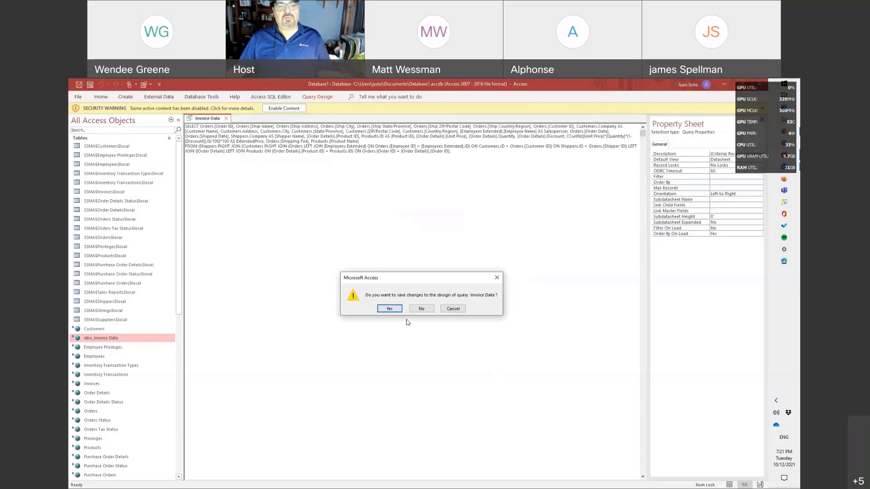
click(418, 309)
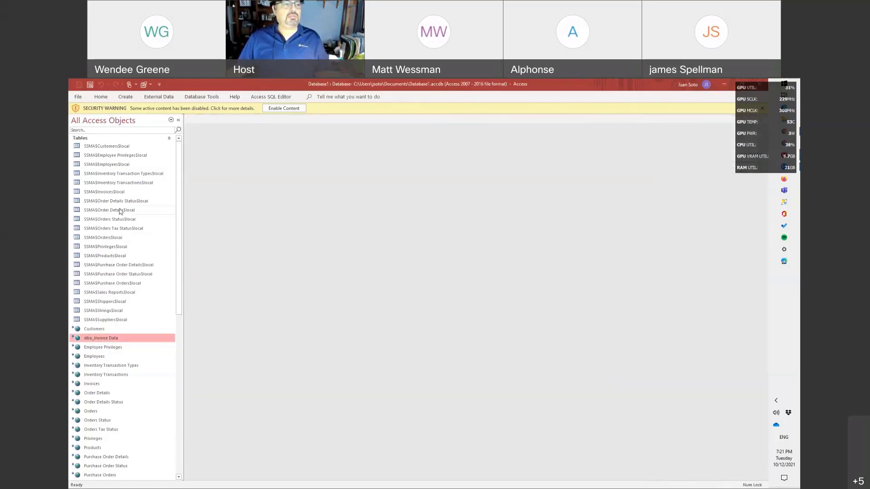
click(90, 131)
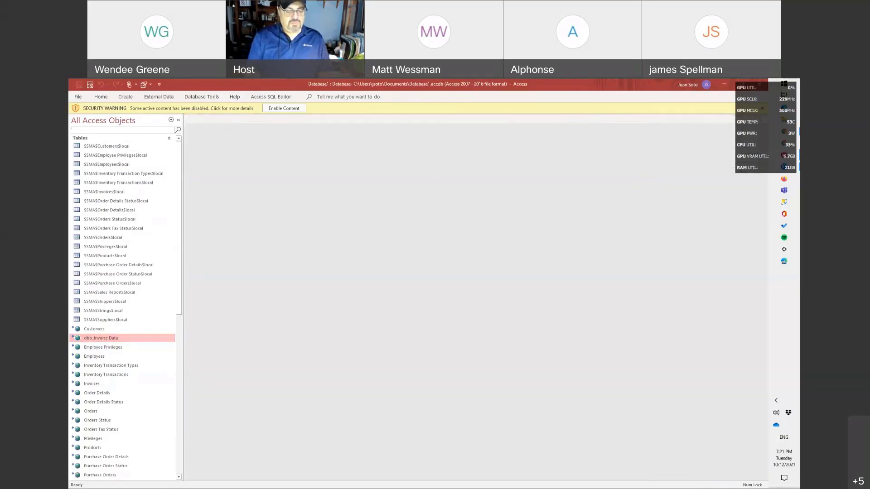
text(inoivce)
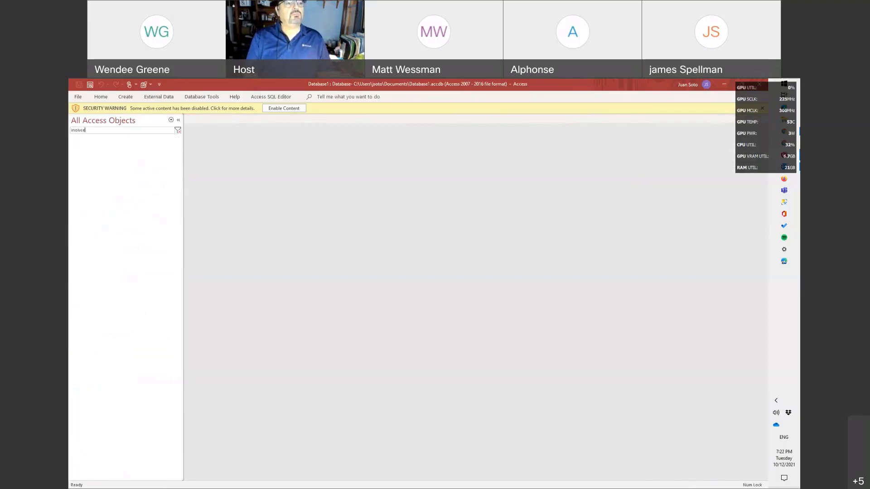
key(BackSpace)
key(BackSpace)
key(BackSpace)
key(BackSpace)
key(BackSpace)
text(vo)
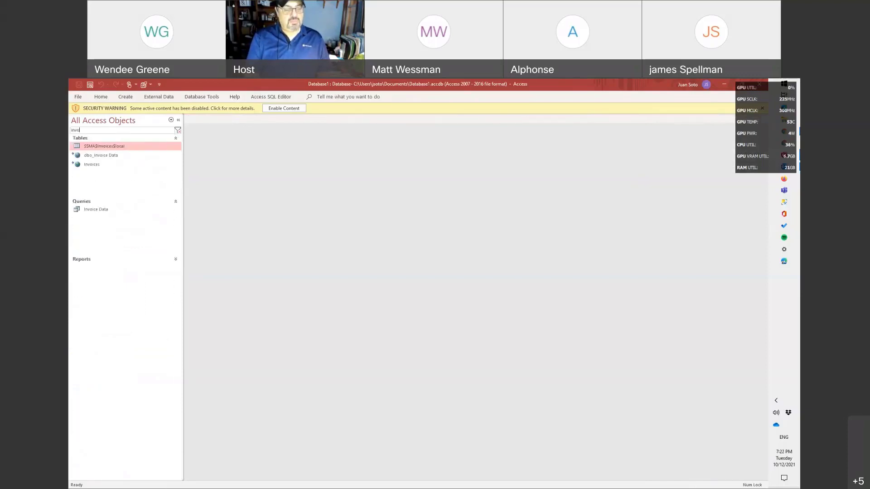
text(ice da)
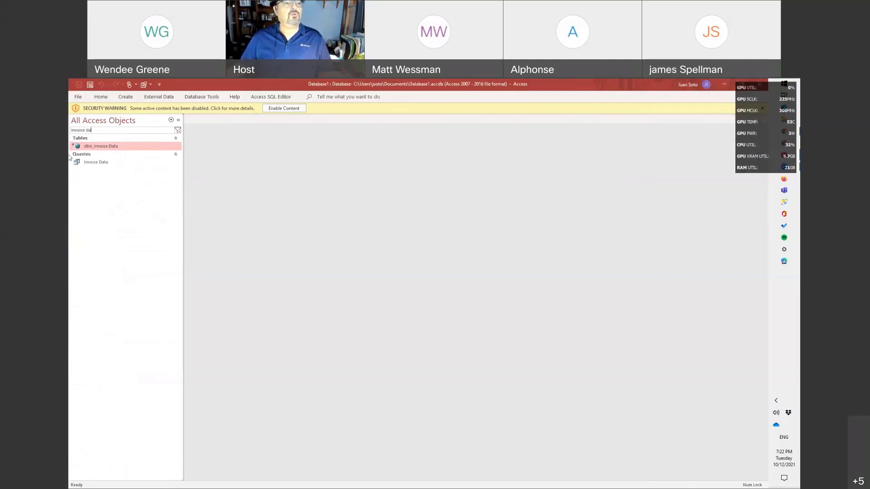
Step: Rename the Invoice Data query as Invoice DataOld
click(97, 162)
click(97, 162)
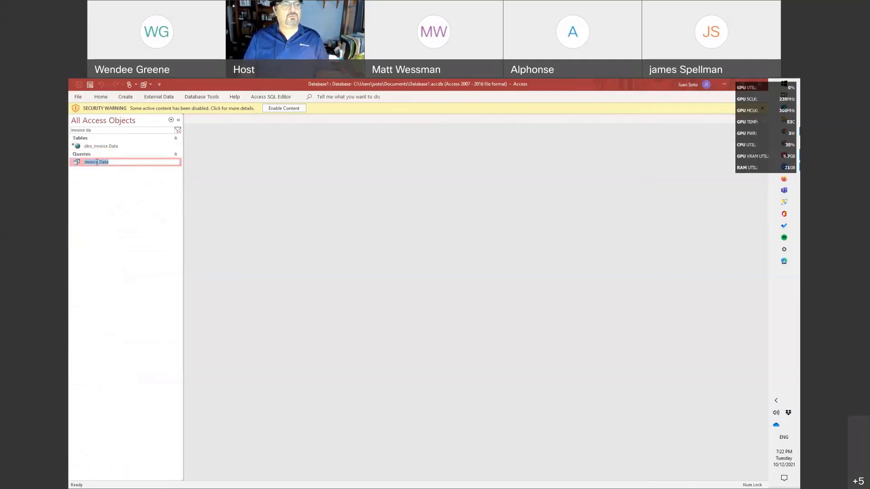
key(End)
text(Old)
key(Return)
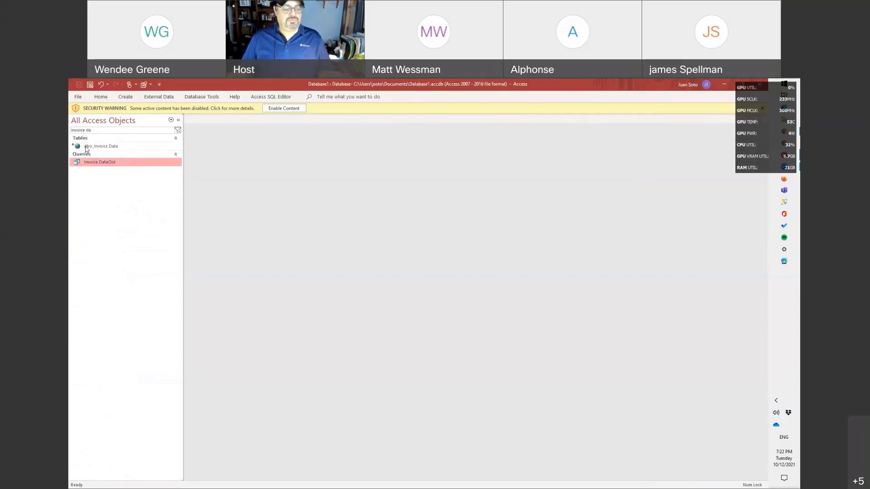
Step: Rename the linked dbo_Invoice Data table as Invoice Data and check its records in the datasheet before closing it
key(F2)
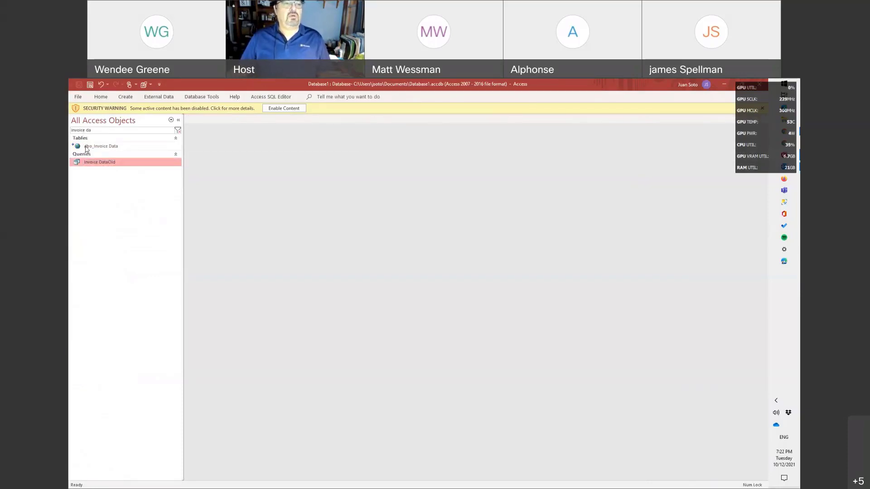
click(86, 146)
key(F1)
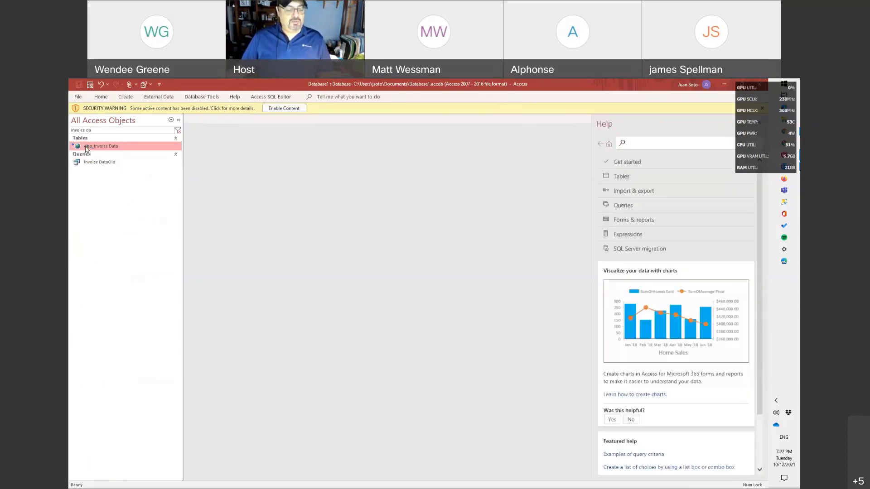
key(F2)
click(86, 146)
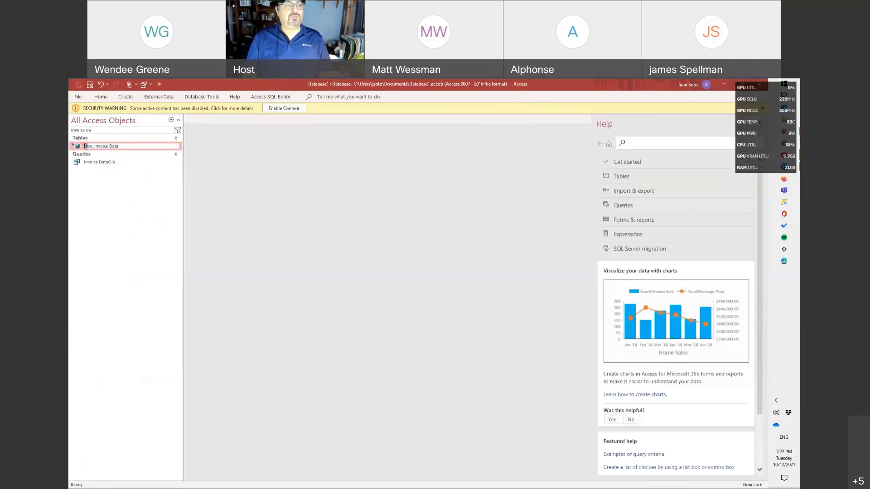
key(Delete)
key(Delete)
key(Delete)
key(Delete)
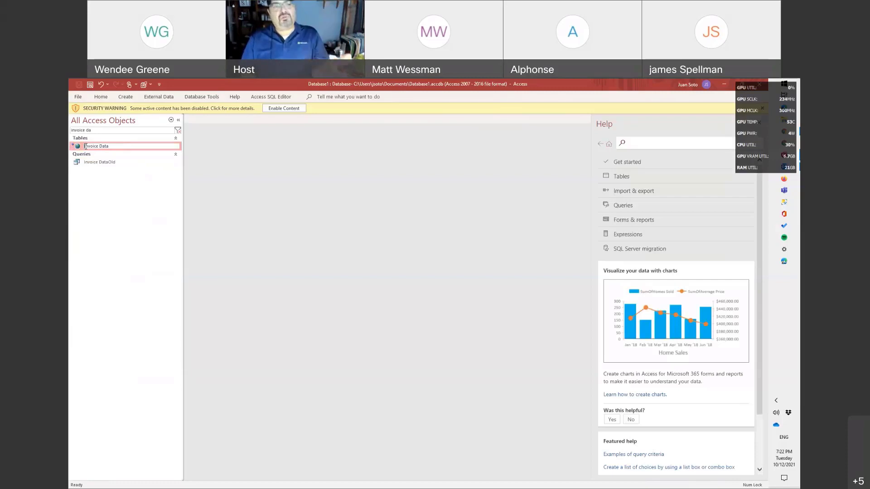
key(Return)
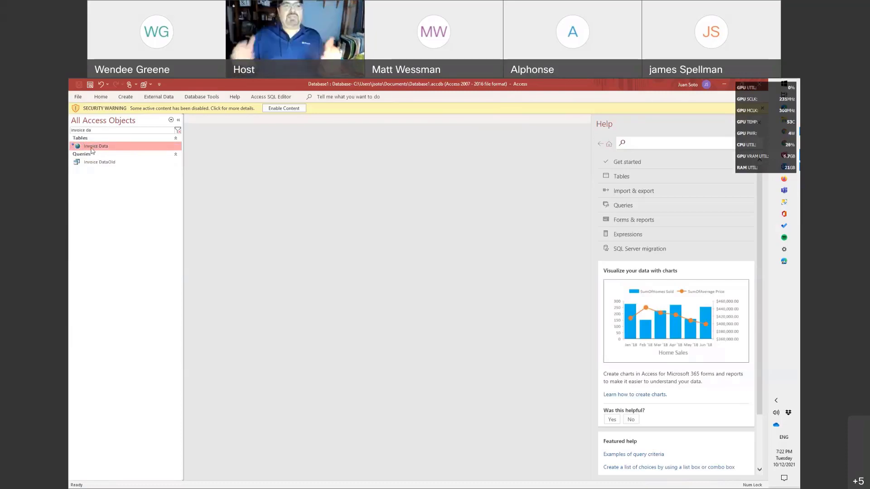
double_click(92, 147)
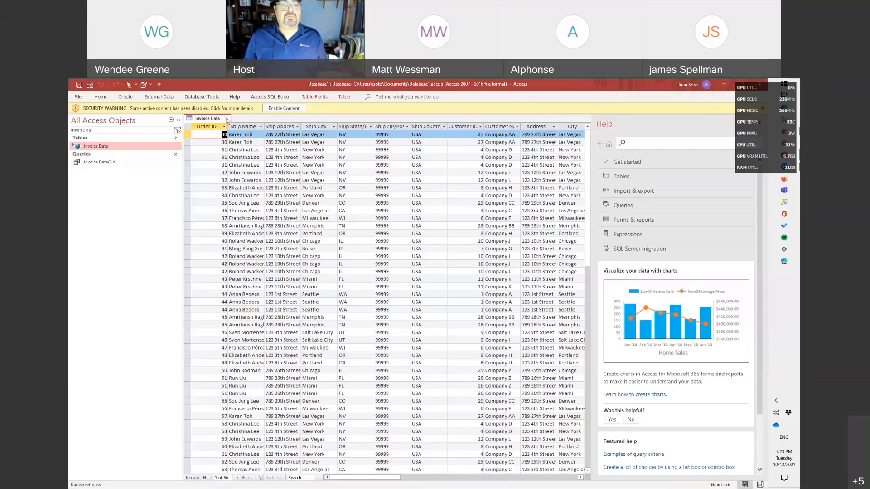
click(227, 120)
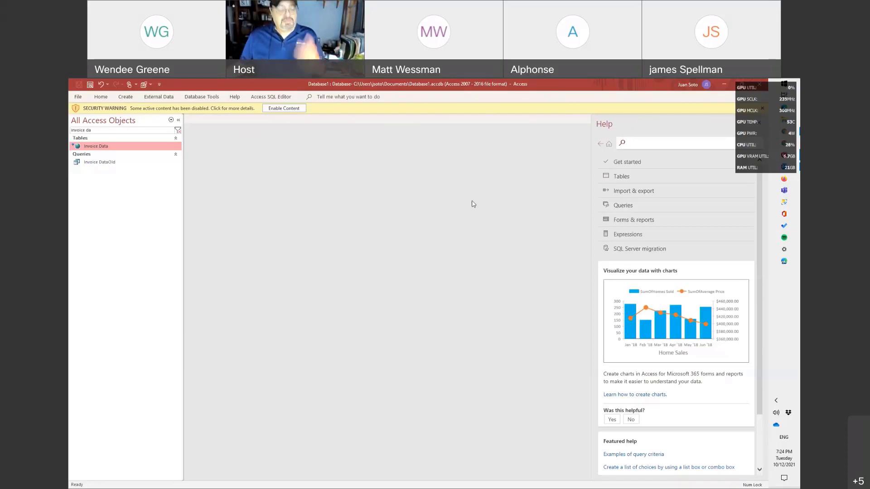
key(alt+Tab)
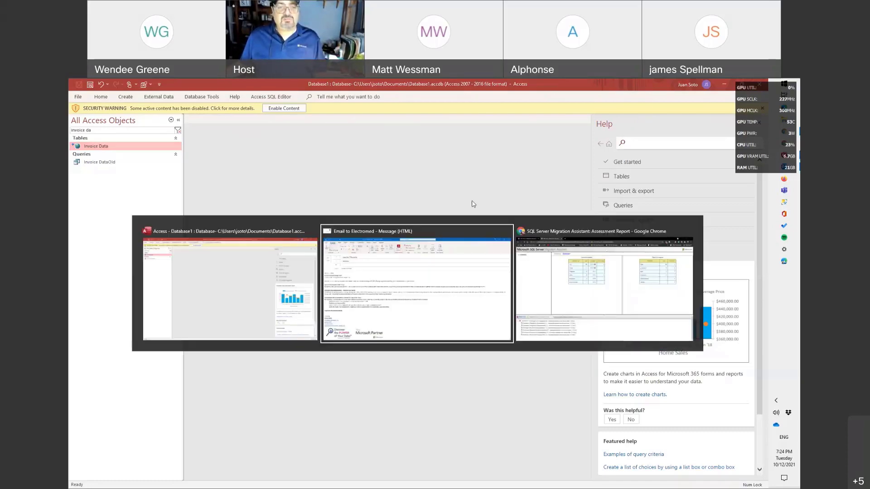
key(ctrl+super+Right)
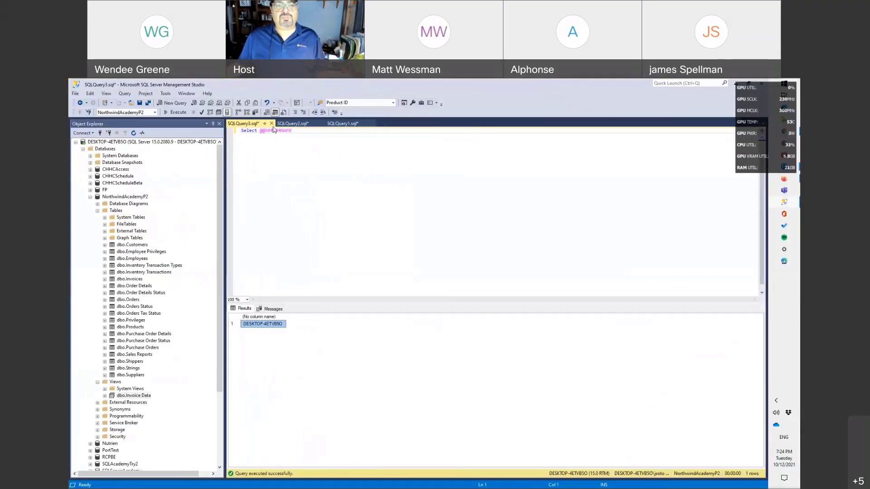
click(272, 124)
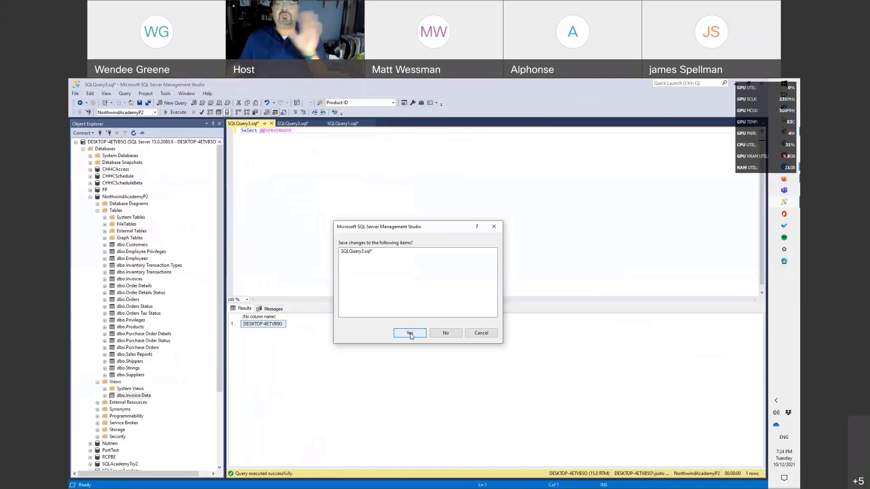
click(446, 333)
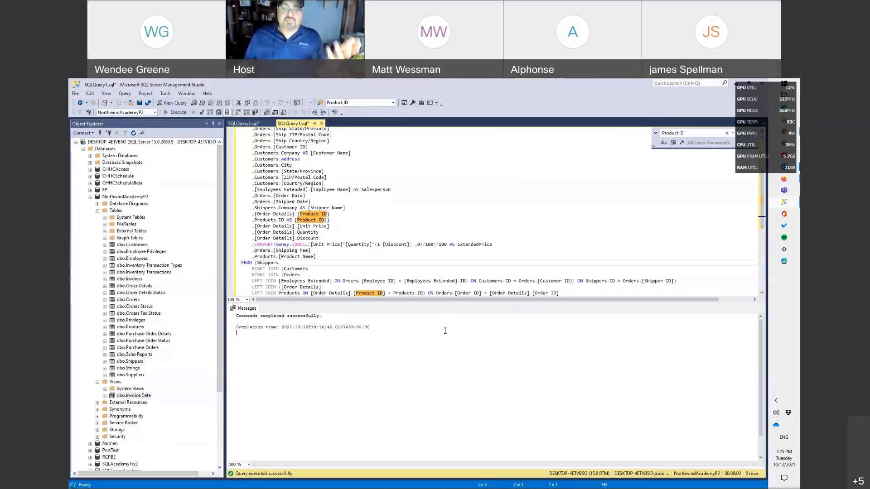
Step: Hide the results pane of the SQLQuery1 script and bring the whole Create View [Invoice Data] statement into view
click(398, 272)
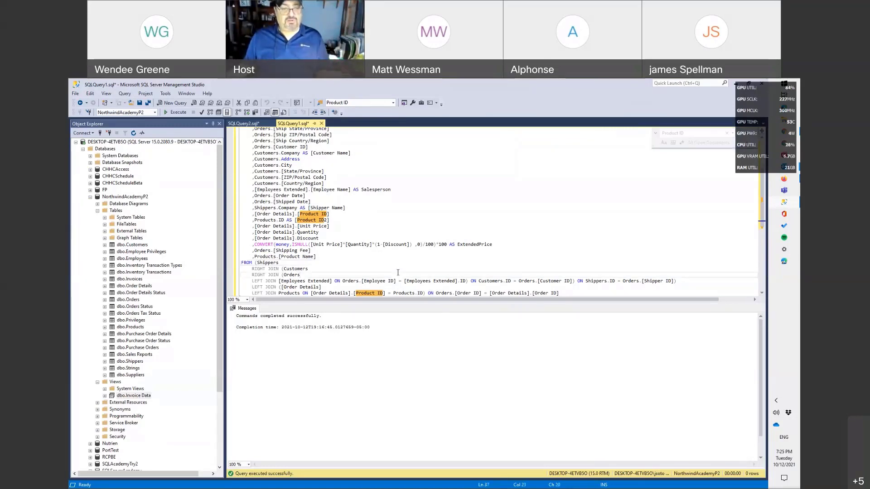
key(ctrl+r)
click(299, 292)
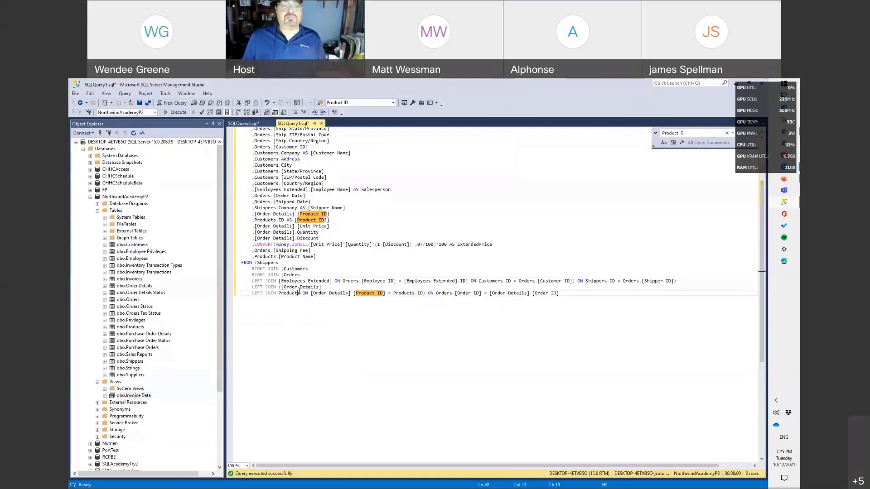
scroll(299, 292, up, 4)
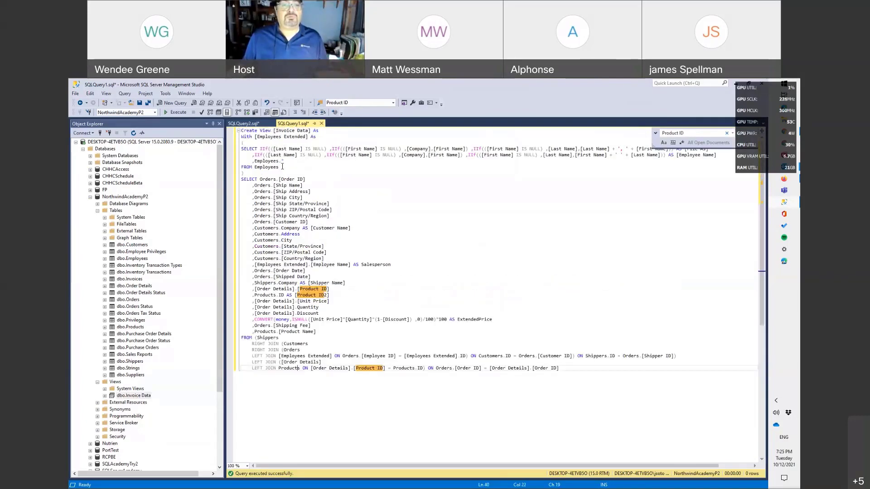
Step: Display the estimated execution plan for only the inner SELECT from Employees in the Employees Extended expression
drag(279, 167, 234, 154)
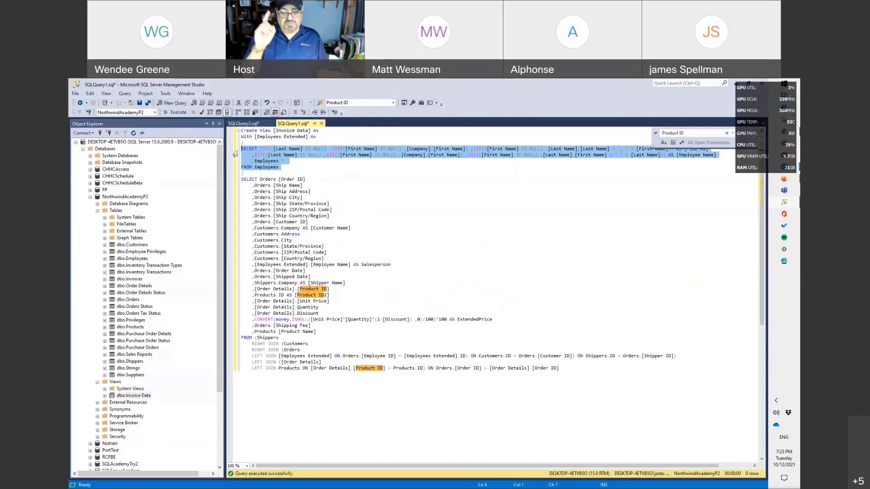
key(ctrl+l)
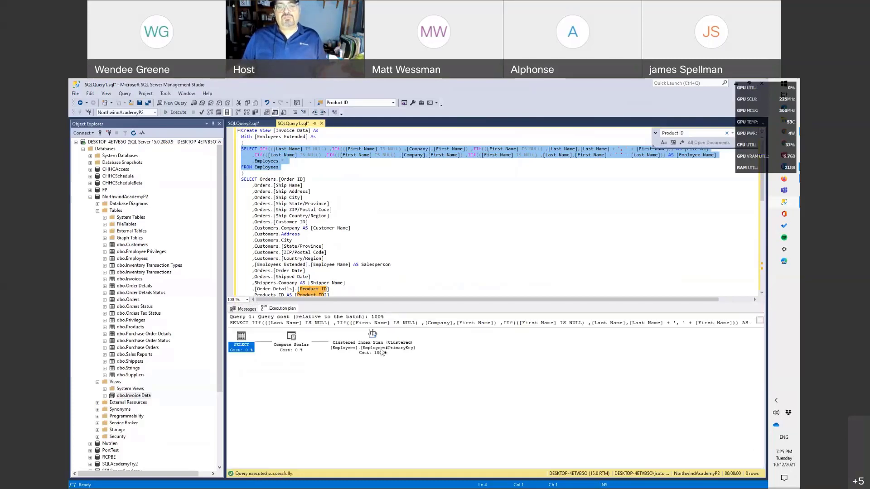
mouse_move(382, 351)
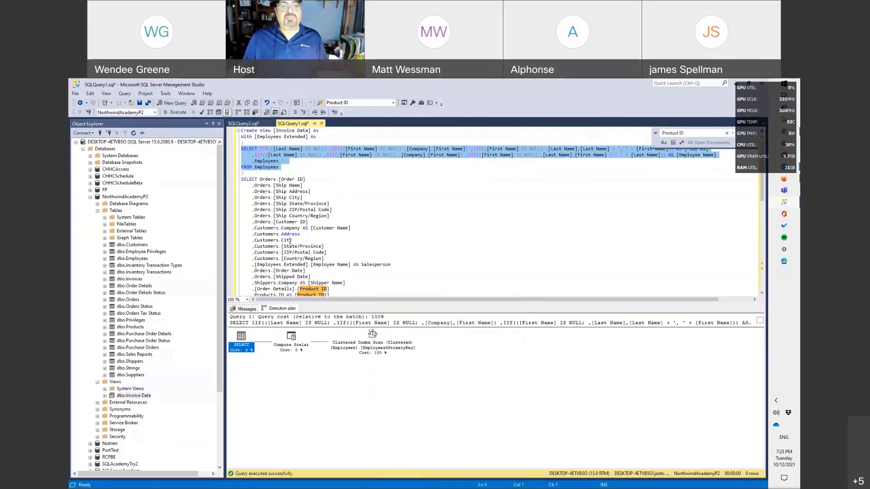
Step: Try to run the outer SELECT on its own, from Orders.[Order ID] through the final join on Products
click(241, 178)
key(shift+Down)
key(shift+Down)
key(shift+Down)
key(shift+Down)
key(shift+Down)
key(shift+Down)
key(shift+Down)
key(shift+Down)
key(shift+Down)
key(shift+Down)
key(shift+Down)
key(shift+Down)
key(shift+Down)
key(shift+Down)
key(shift+Down)
key(shift+Down)
key(shift+Down)
key(shift+Down)
key(shift+Down)
key(shift+Down)
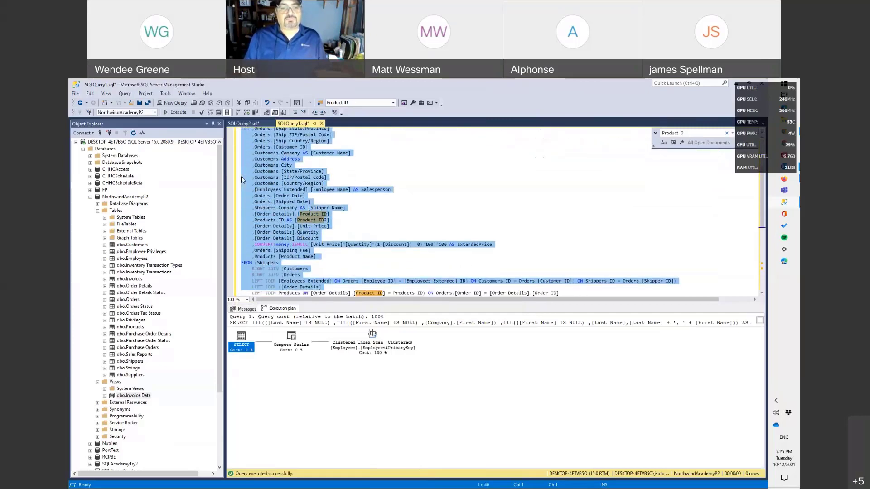
key(shift+End)
key(F5)
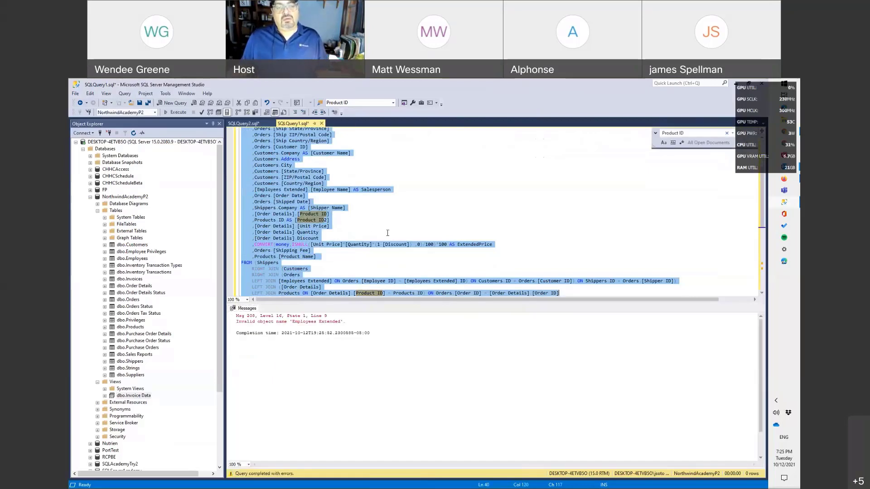
Step: Comment out the Create View [Invoice Data] line and inspect the estimated execution plan of the whole remaining query
key(Up)
key(Up)
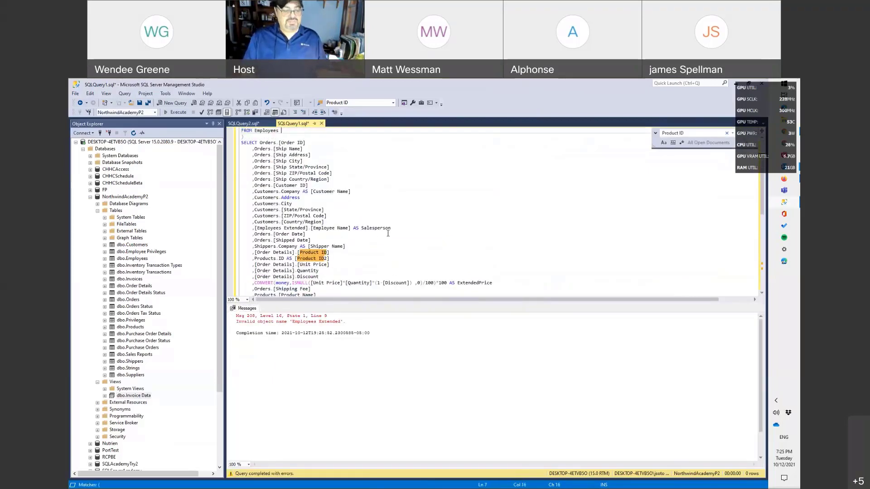
key(ctrl+Home)
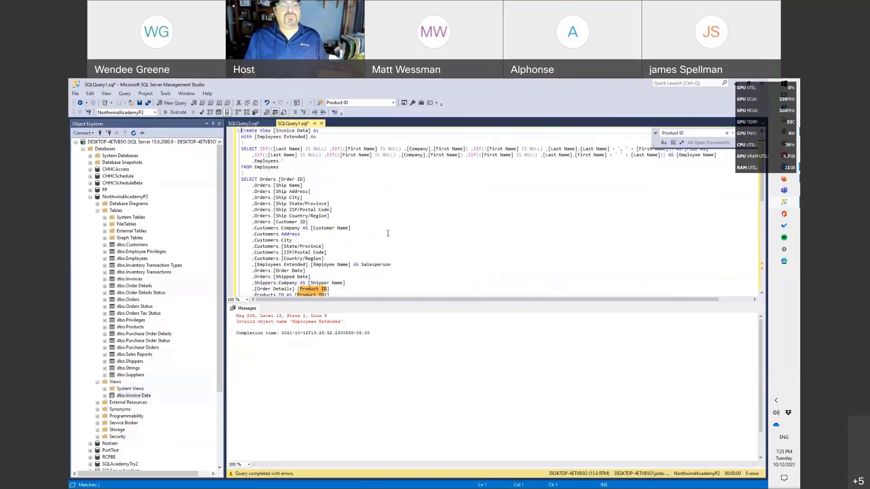
text(--)
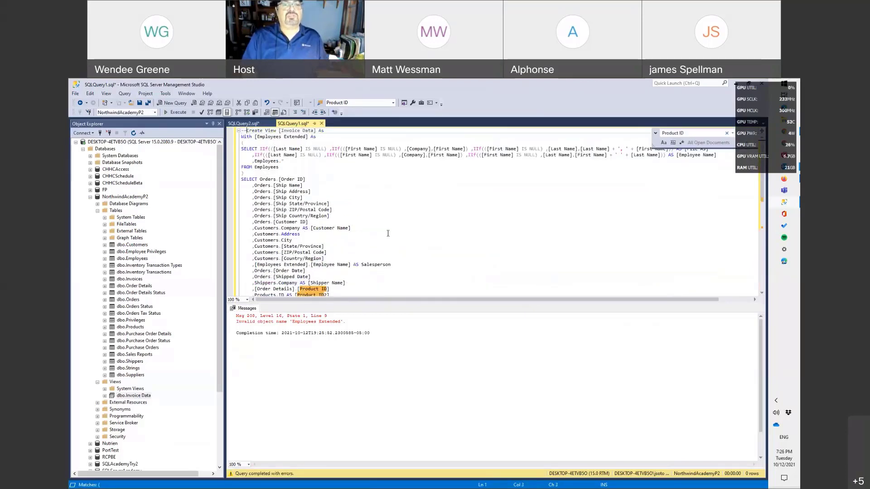
key(Down)
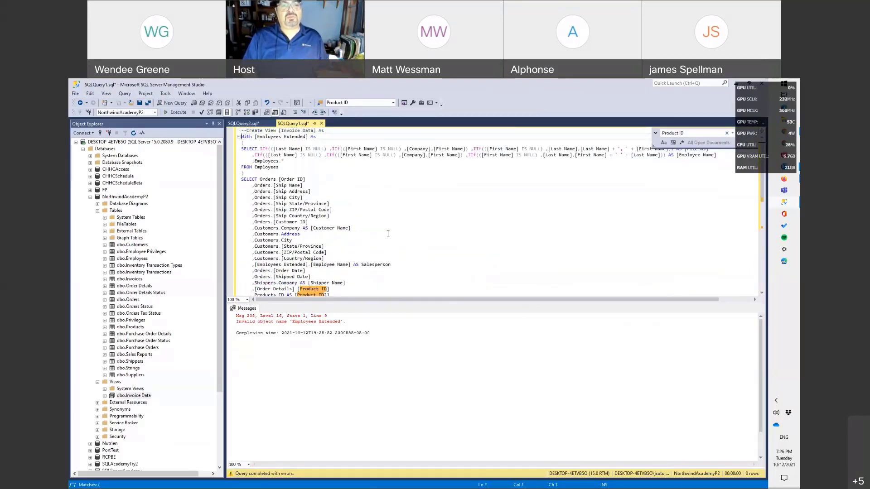
key(ctrl+l)
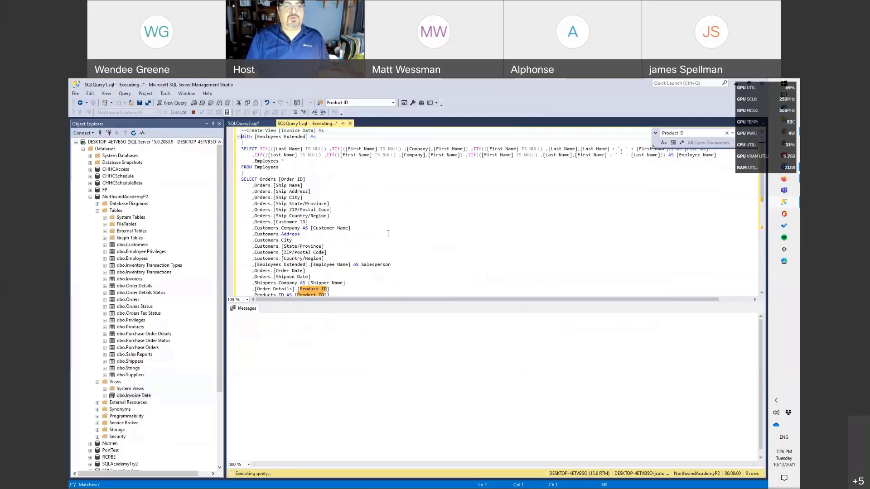
mouse_move(434, 359)
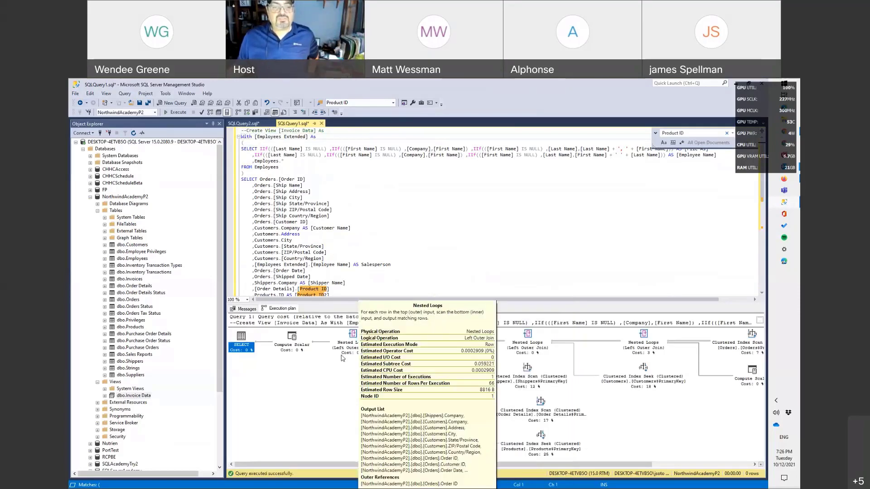
mouse_move(298, 355)
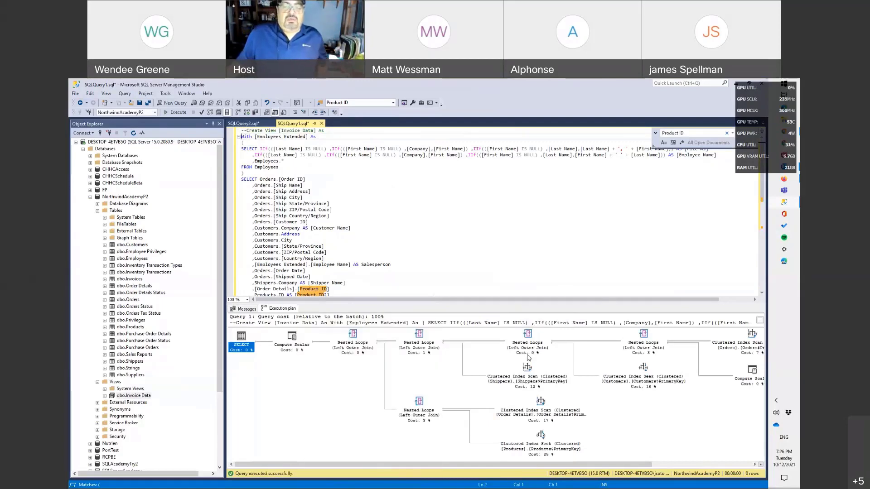
mouse_move(528, 357)
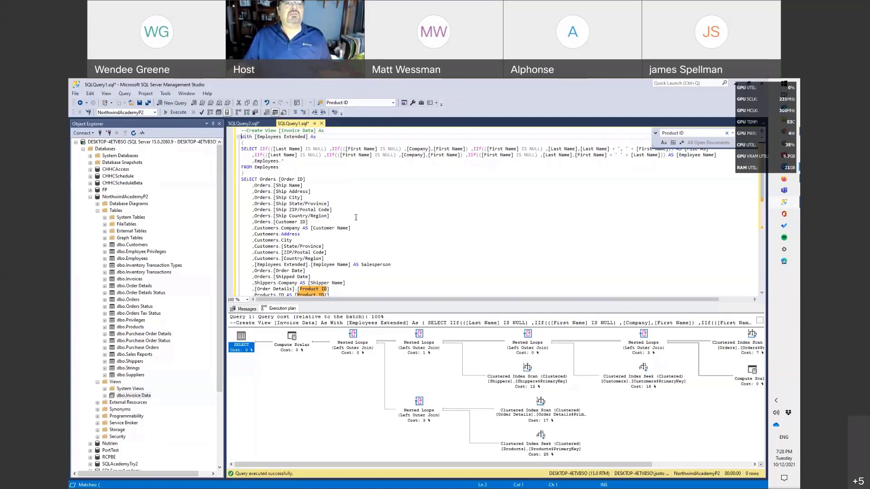
Step: Query the top 1000 rows of the dbo.Customers table in NorthwindAcademyP2
click(346, 234)
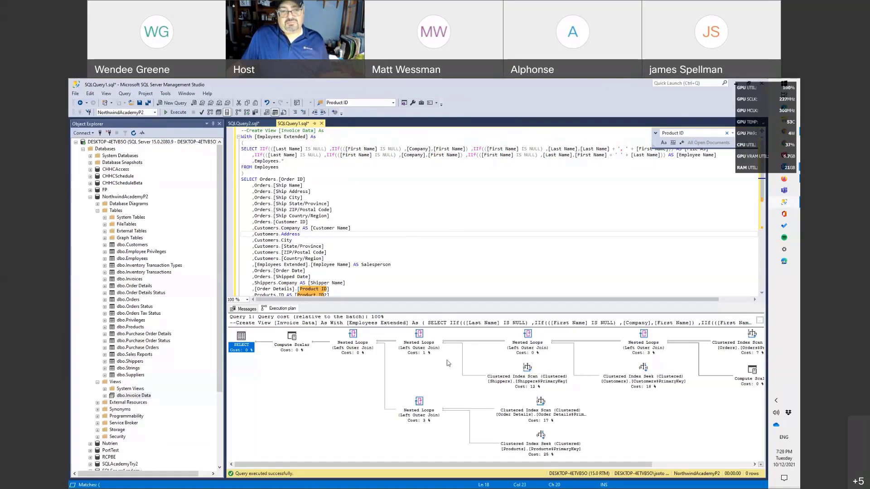
click(419, 258)
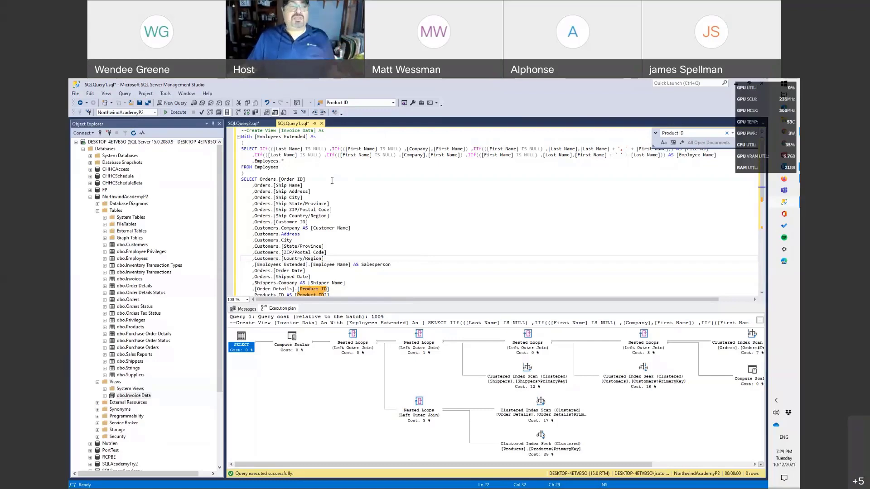
right_click(131, 246)
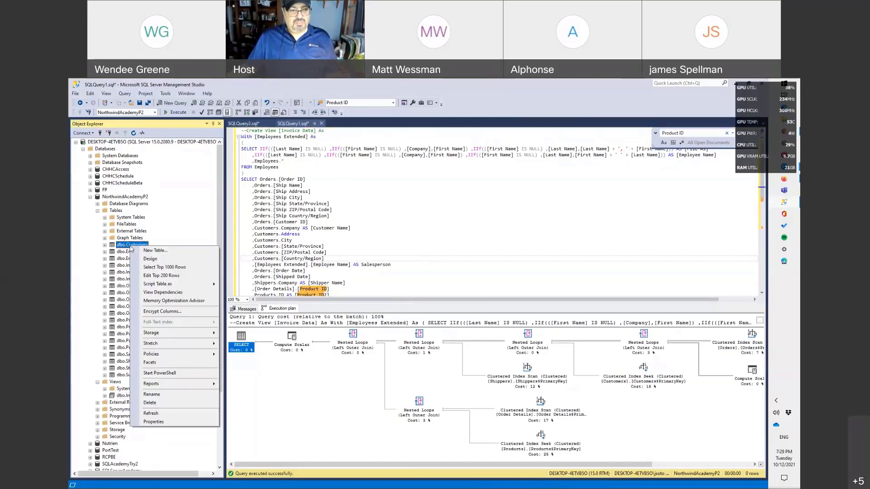
click(164, 268)
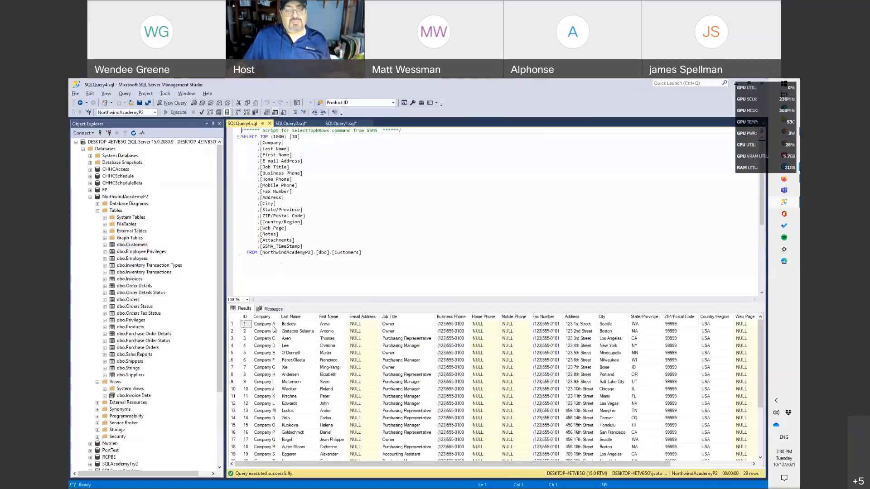
Step: Switch to Access, filter the database objects by customer and open the linked Customers table
key(alt+Tab)
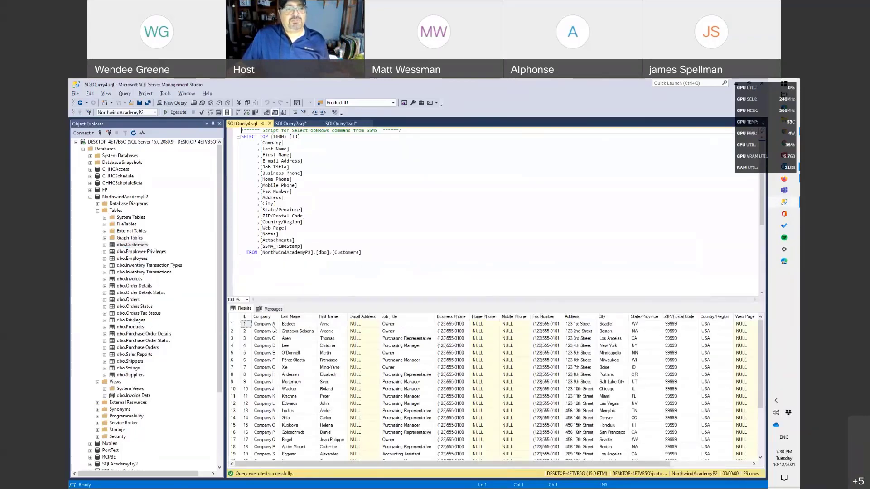
key(alt+Tab)
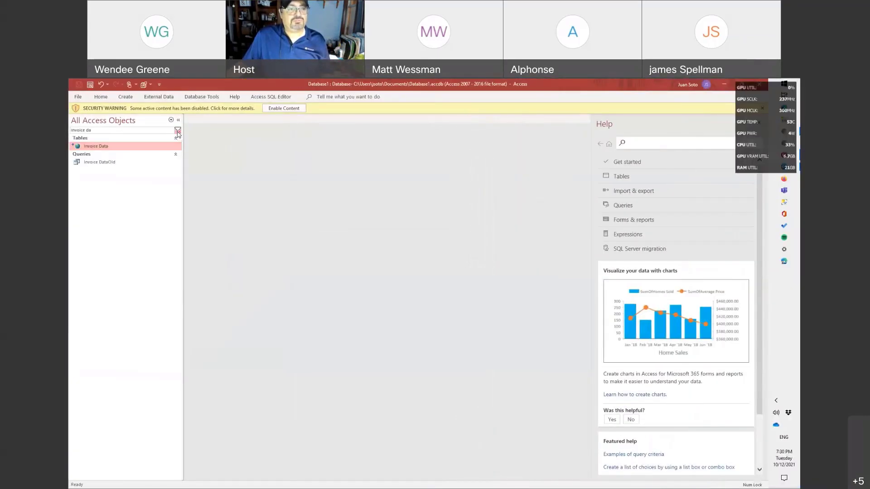
click(178, 131)
text(customer)
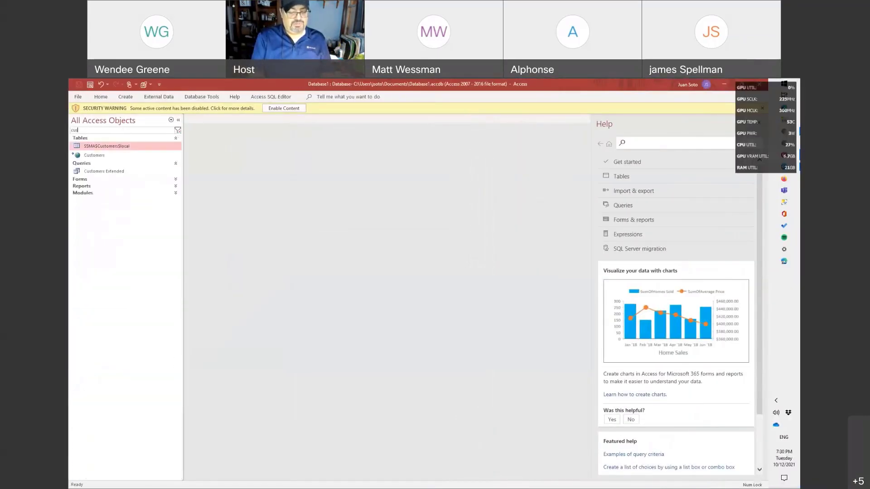
click(89, 157)
double_click(89, 156)
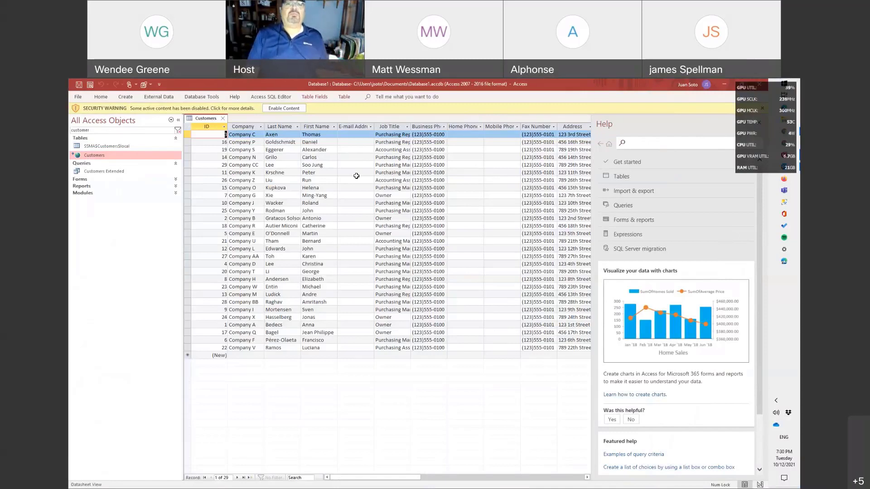
Step: Replace the last four digits of the Company C record's business phone with 9999 and save the record
key(Tab)
key(Tab)
key(Tab)
key(Tab)
key(Tab)
key(Tab)
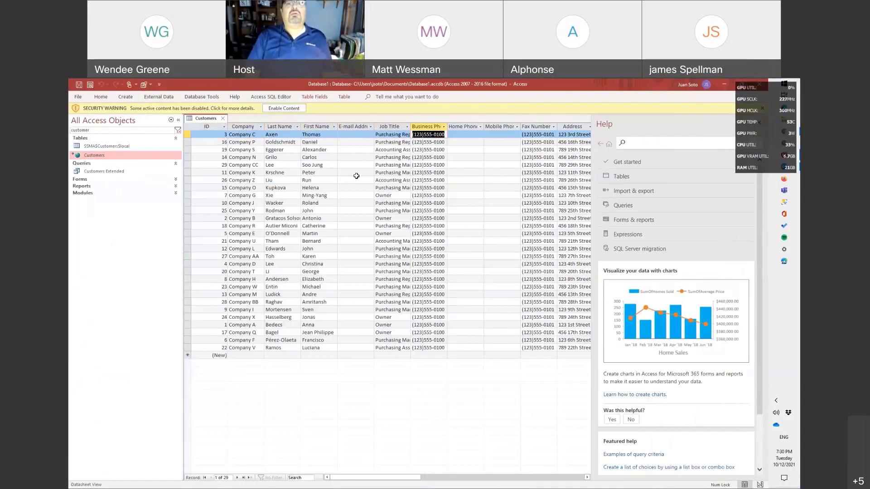
key(F2)
key(BackSpace)
key(BackSpace)
key(BackSpace)
key(BackSpace)
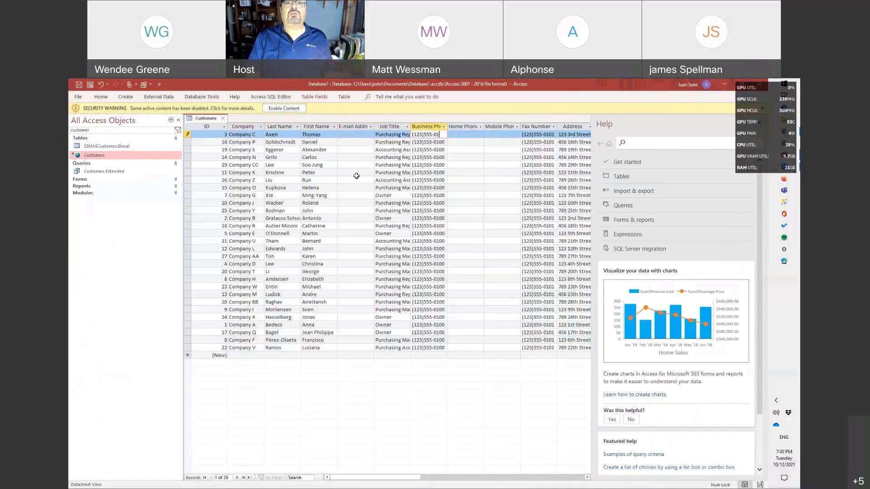
text(9999)
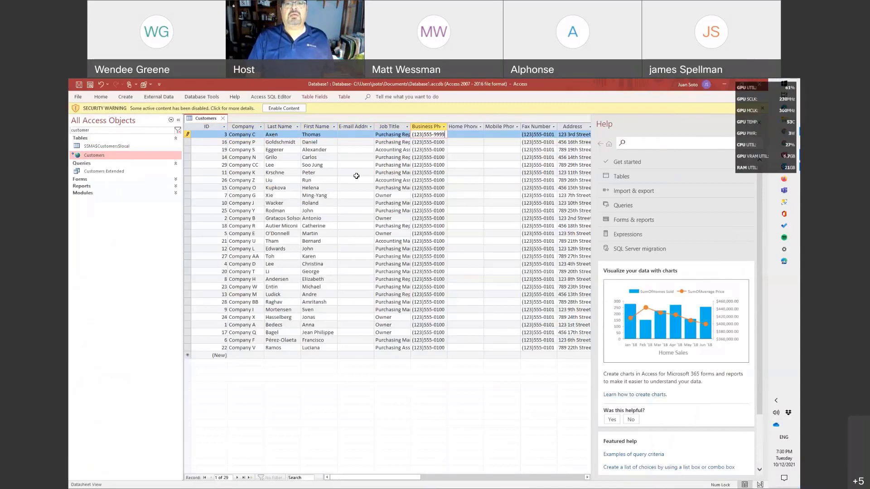
key(Down)
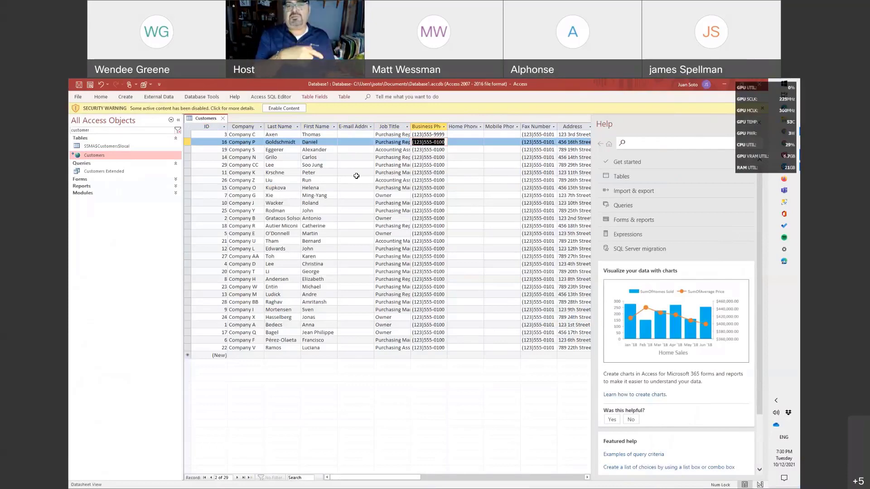
Step: Switch to SQL Server Management Studio and rerun the Customers query to check the edited business phone
key(alt+Tab)
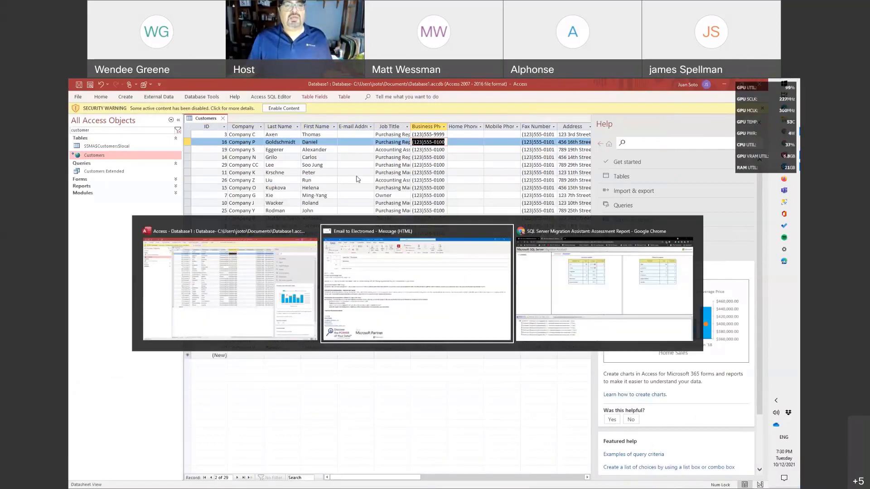
key(Escape)
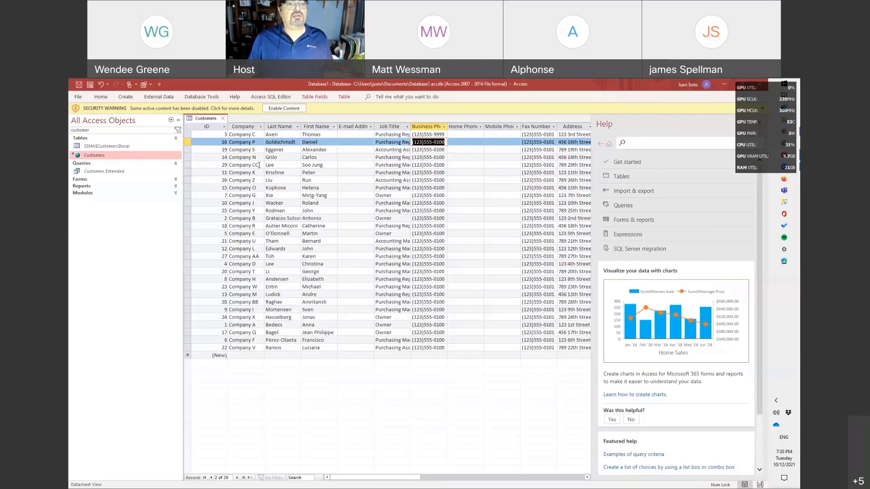
key(alt)
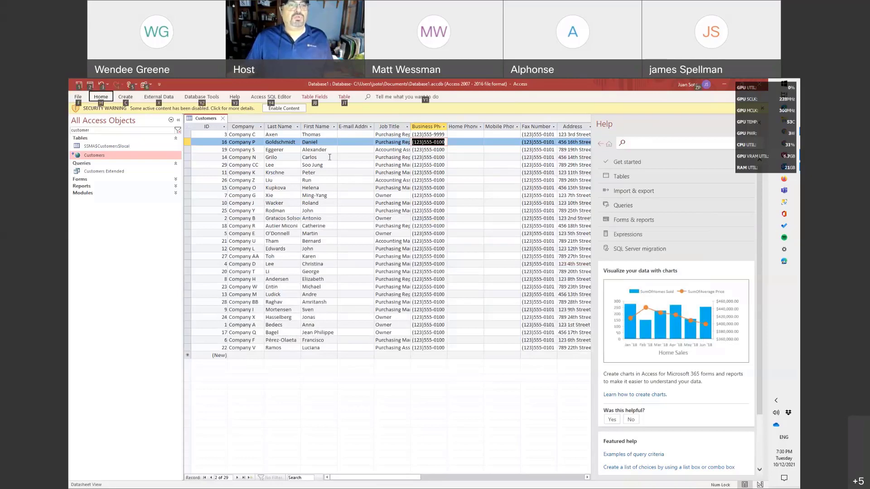
key(alt+Tab)
key(F5)
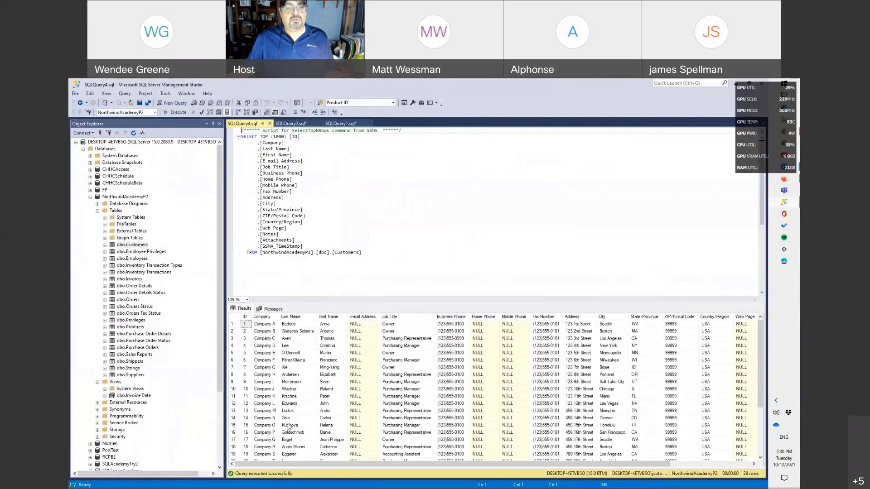
click(298, 433)
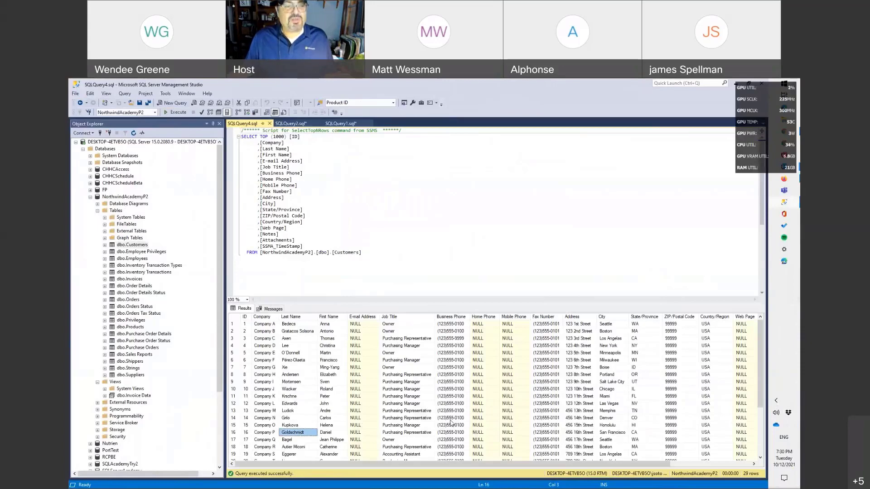
click(175, 112)
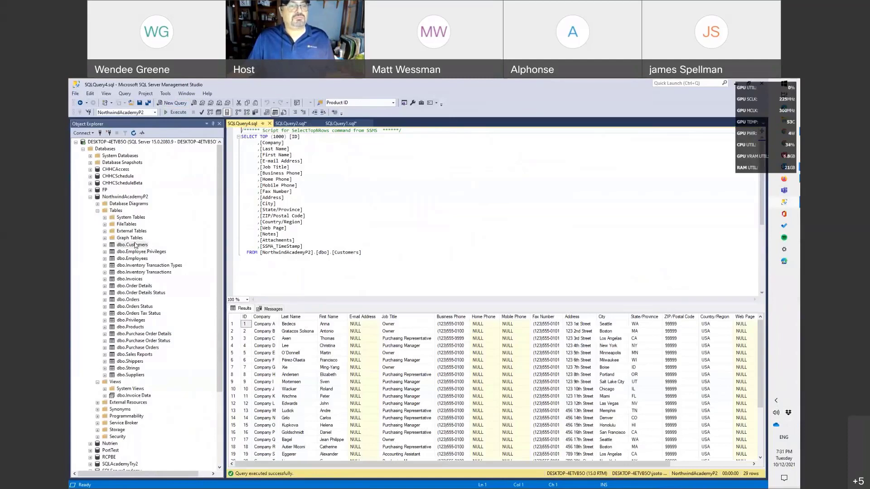
Step: Close the Customers query and query the top 1000 rows of dbo.Customers afresh before returning to Access
click(271, 124)
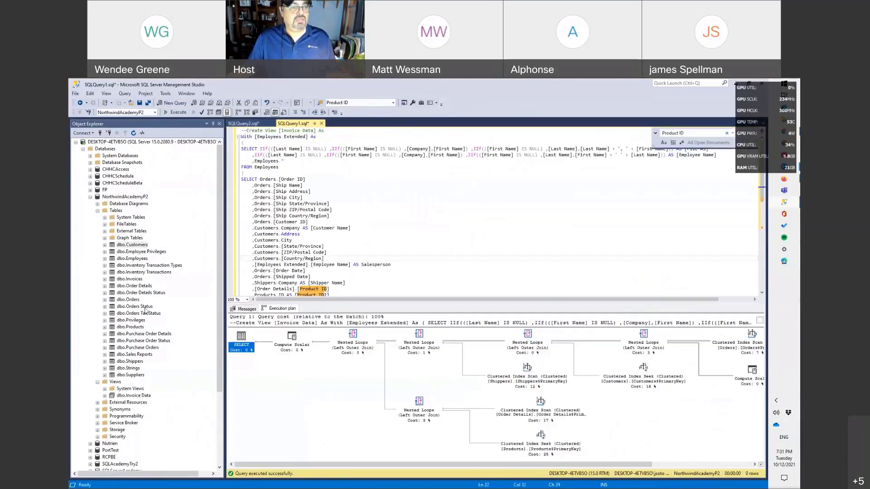
right_click(123, 245)
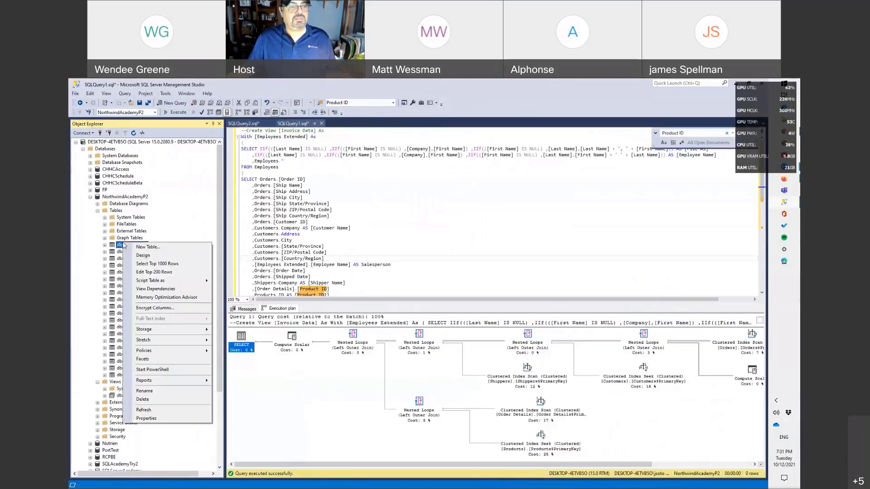
click(169, 265)
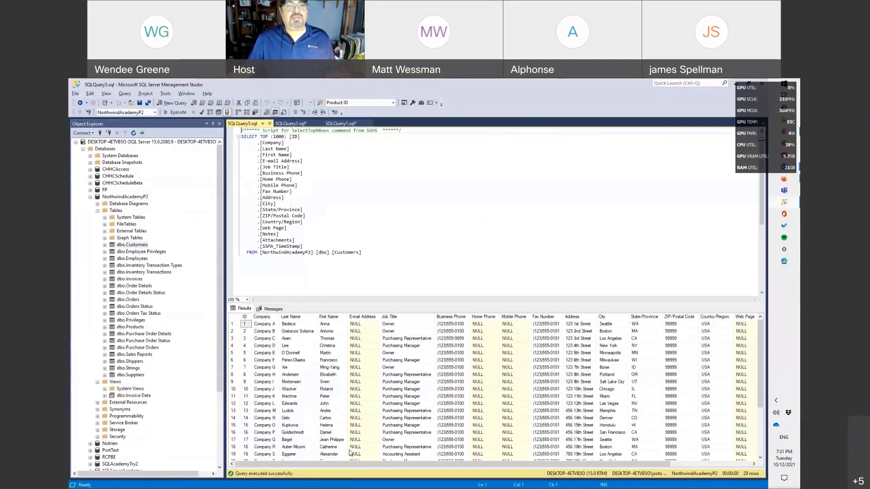
key(alt+Tab)
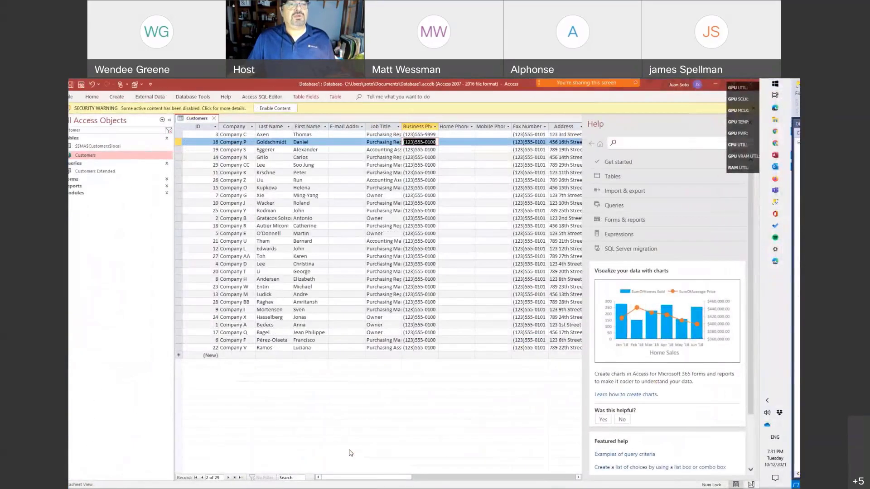
Step: Clear the object filter, filter the database objects by "custom" and open the SSMA$Customers$local table
click(178, 130)
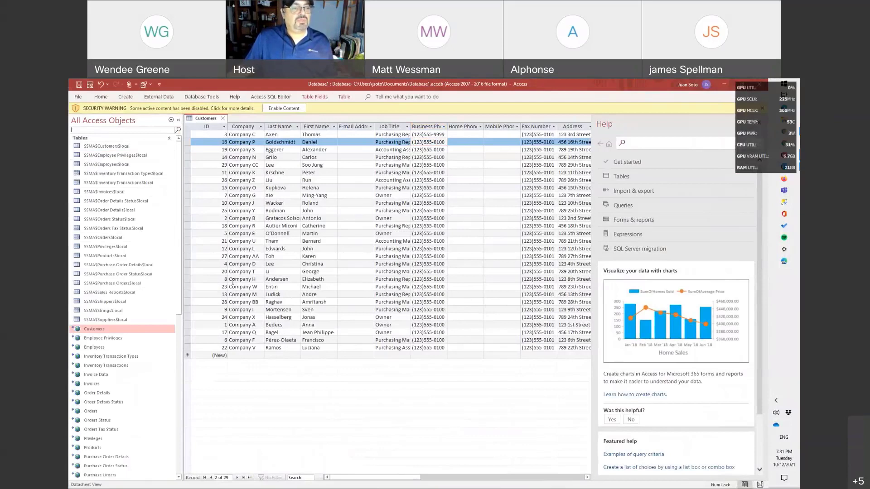
click(103, 130)
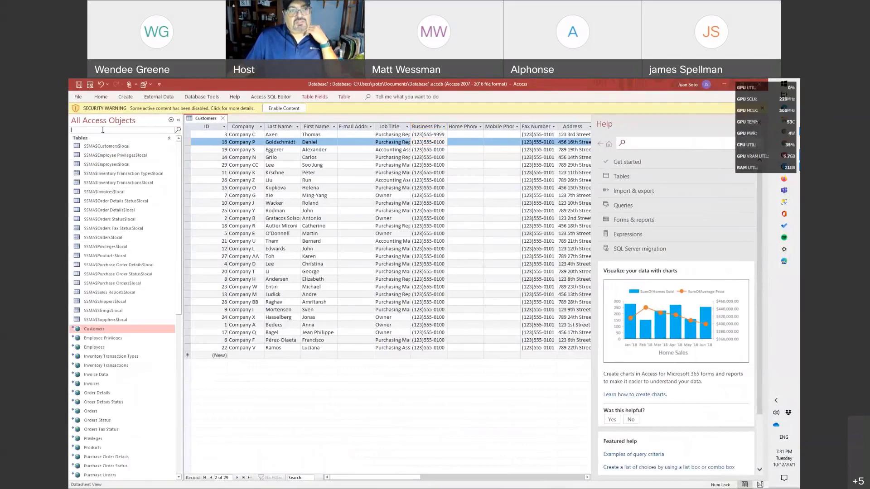
text(custom)
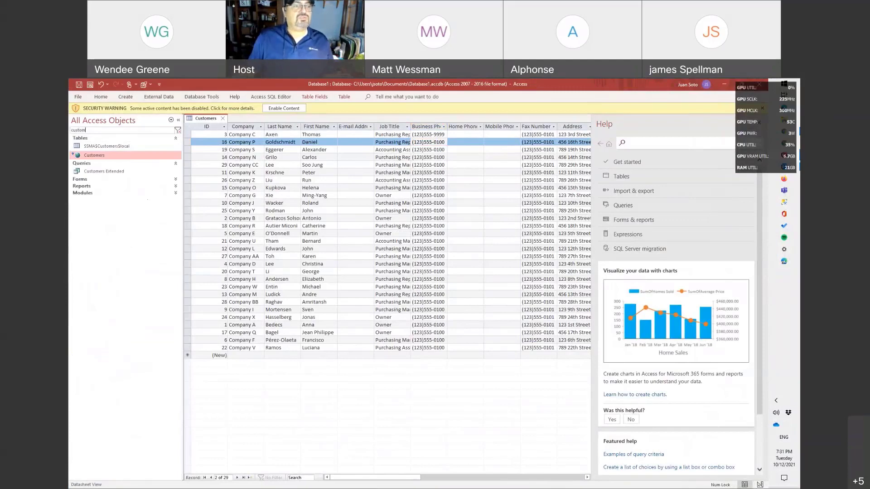
click(111, 147)
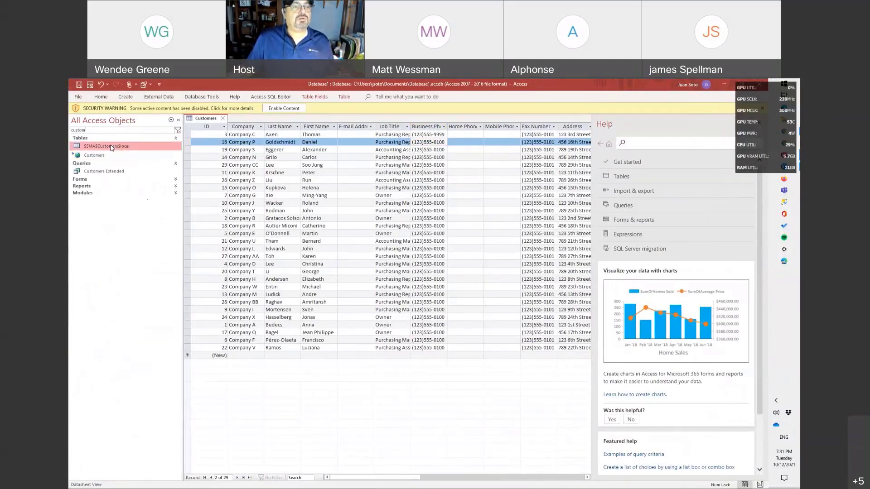
double_click(111, 147)
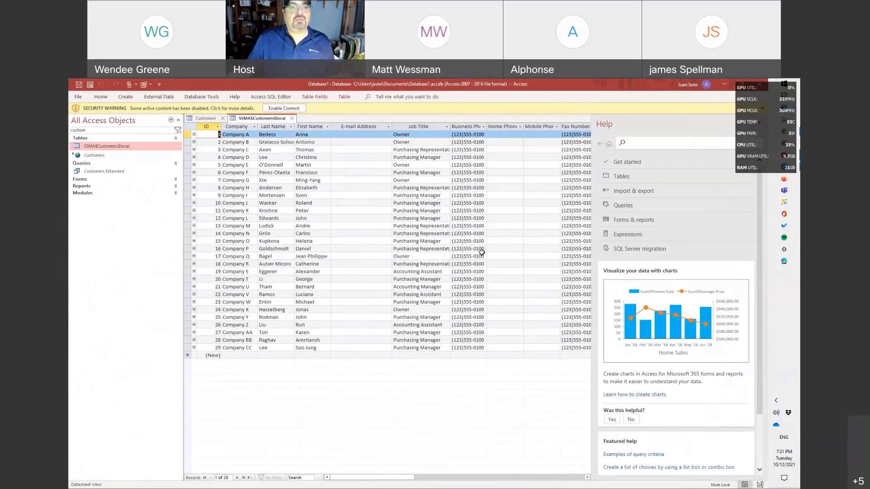
Step: Replace the last four digits of the Company P record's business phone with 9999 in the local table and save the record
click(481, 255)
click(475, 249)
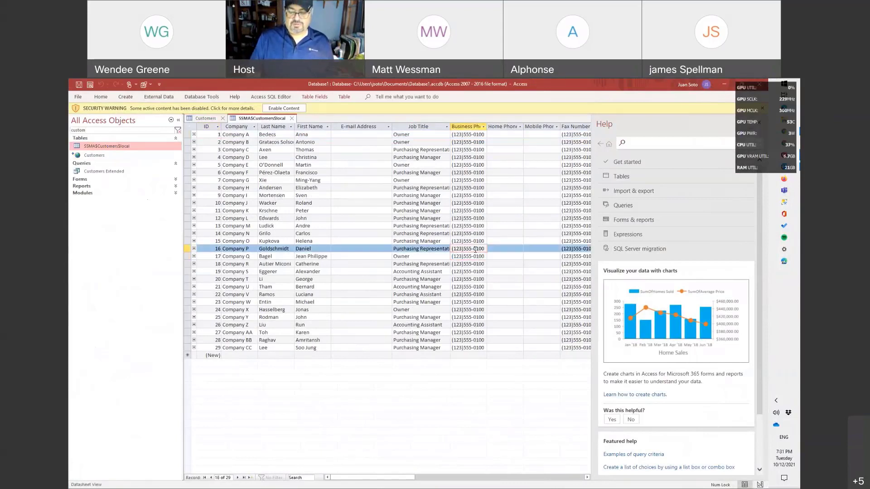
key(Delete)
key(Delete)
key(Delete)
key(Delete)
text(9999)
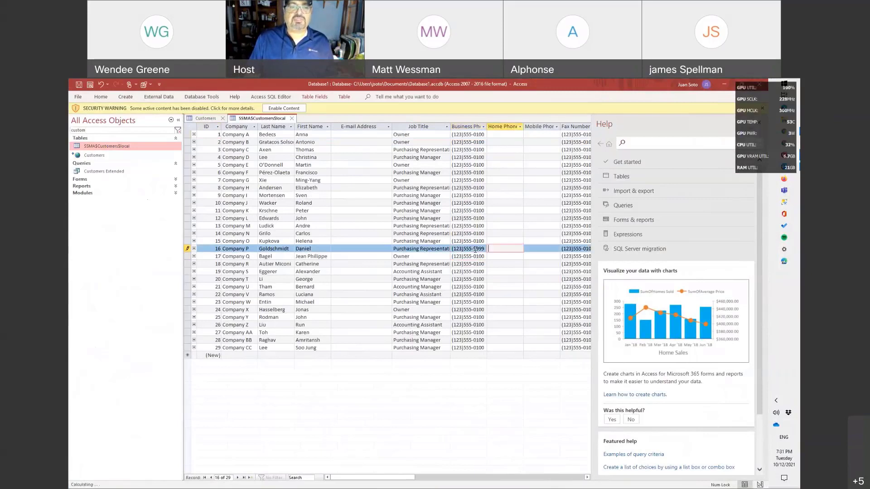
key(Tab)
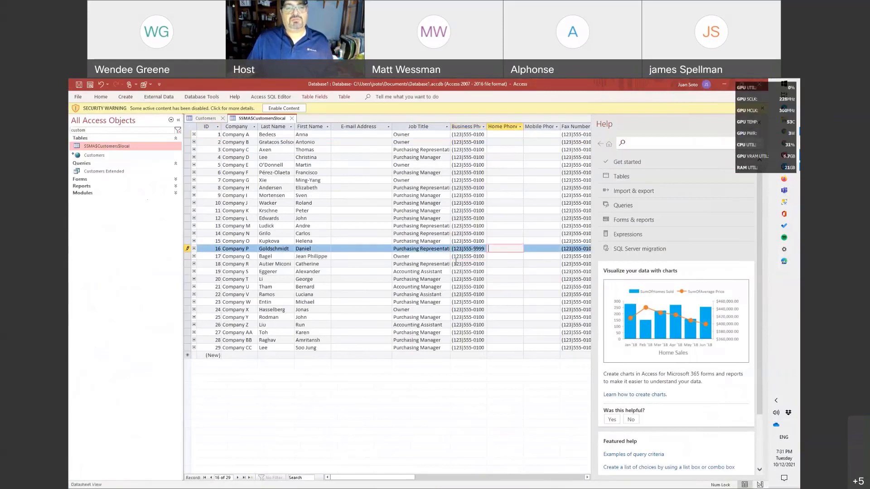
click(450, 264)
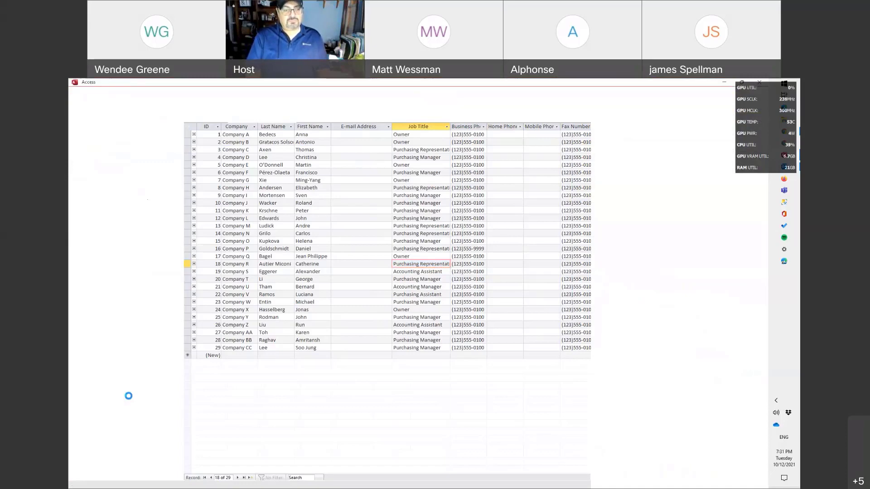
Step: Launch Microsoft SQL Server Migration Assistant for Access and open the recent project SQL Server Academy II Northwind.a2ssproj
key(super)
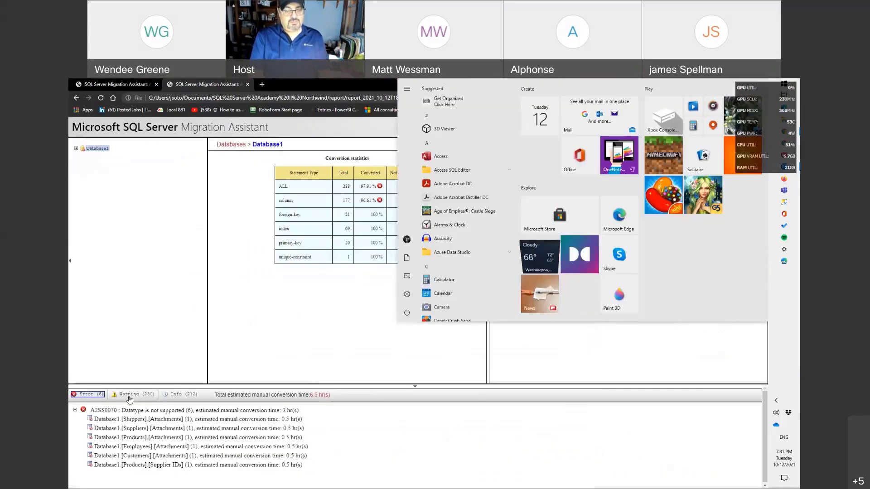
text(sql)
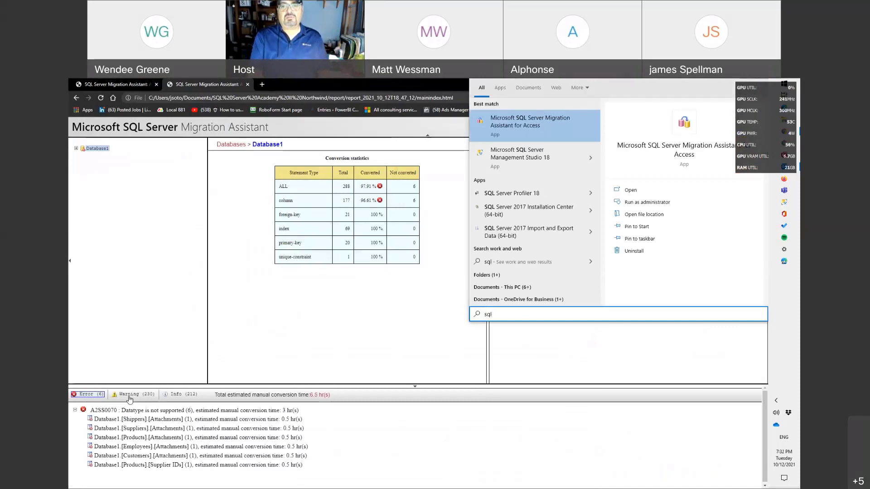
key(Return)
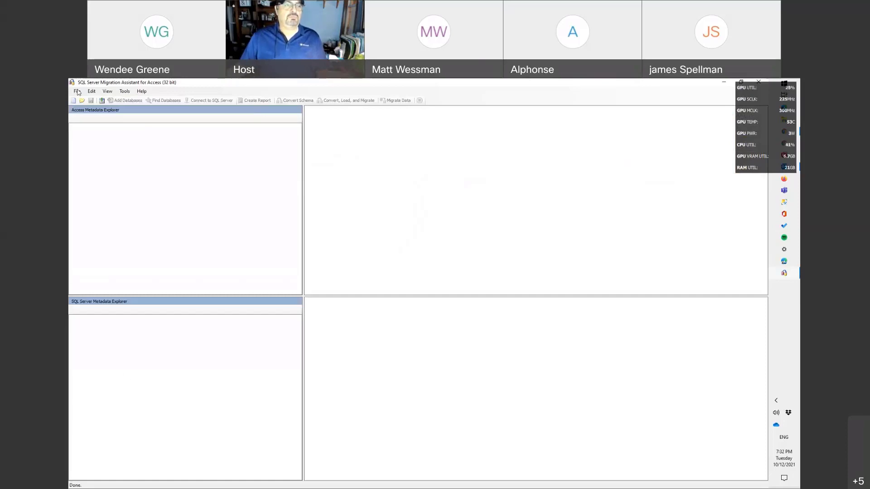
click(77, 92)
mouse_move(109, 183)
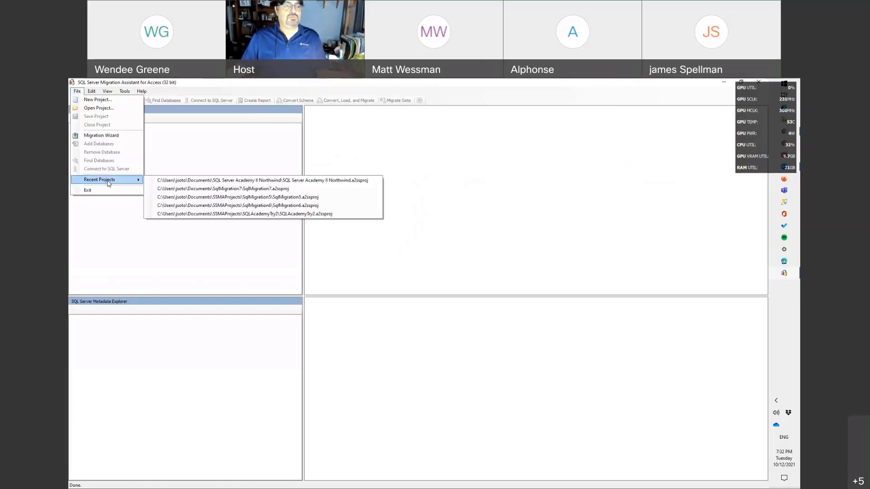
click(194, 181)
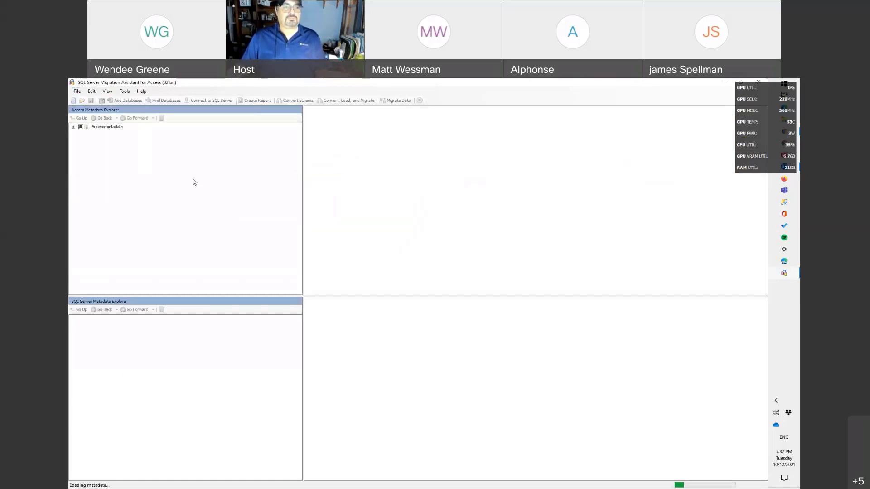
Step: Expand the Access metadata down to Database1's tables to review which ones are included in the migration
click(73, 127)
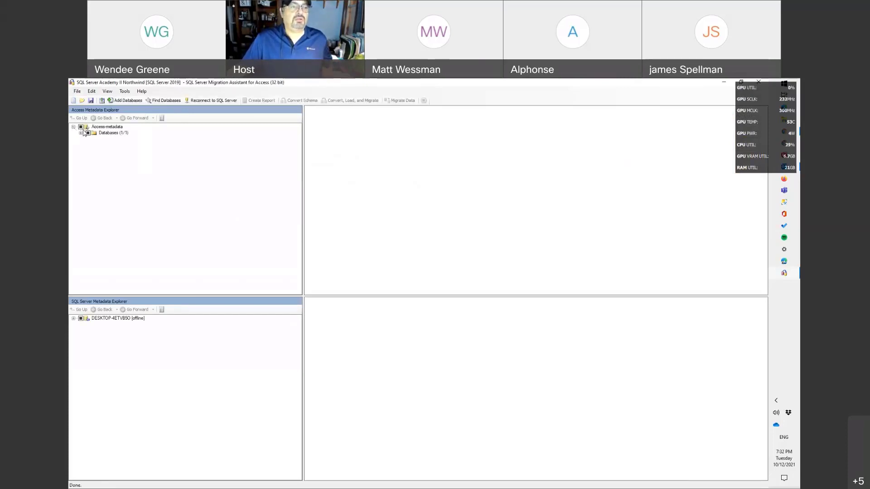
click(81, 134)
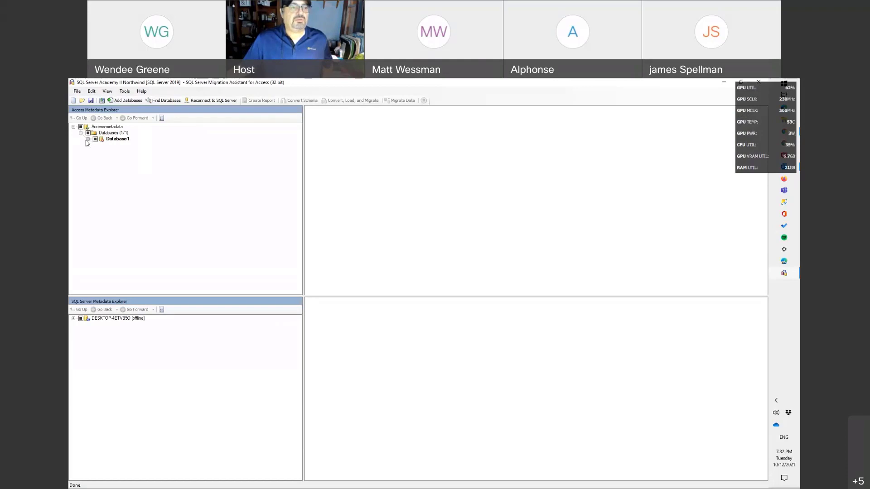
click(88, 139)
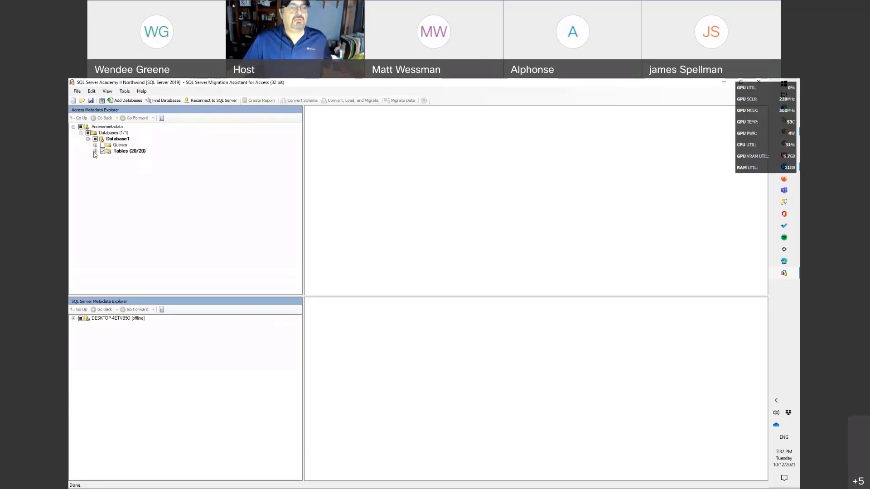
click(95, 152)
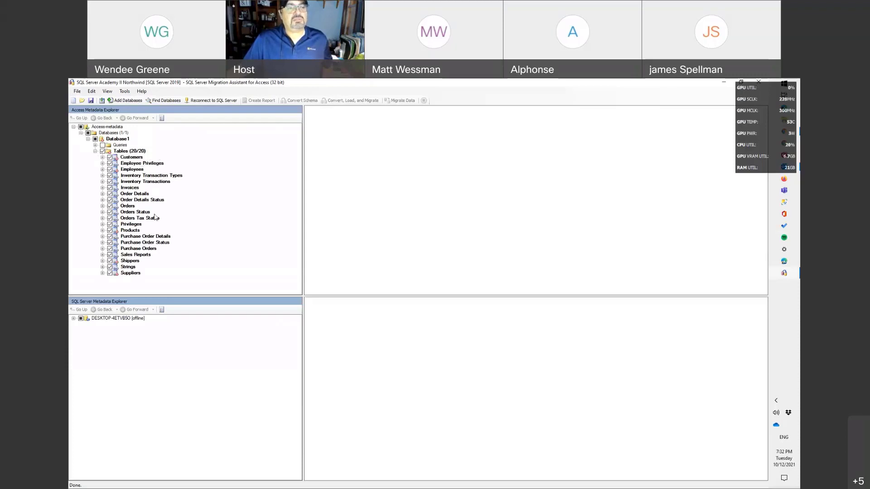
right_click(128, 154)
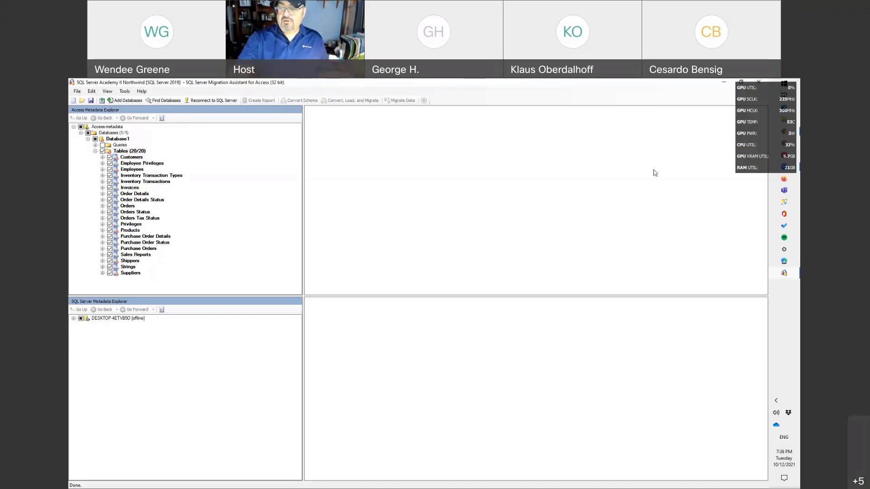
Step: Look up November 2021 in the system calendar and close it
click(779, 458)
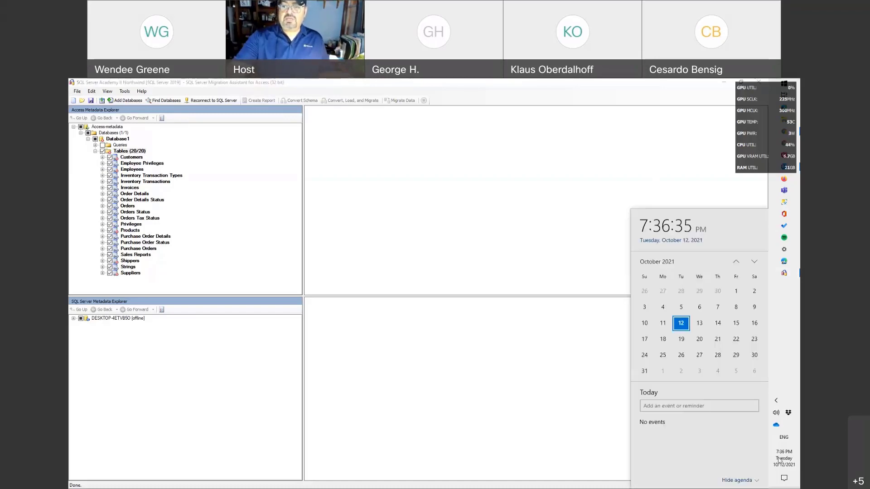
scroll(779, 460, down, 1)
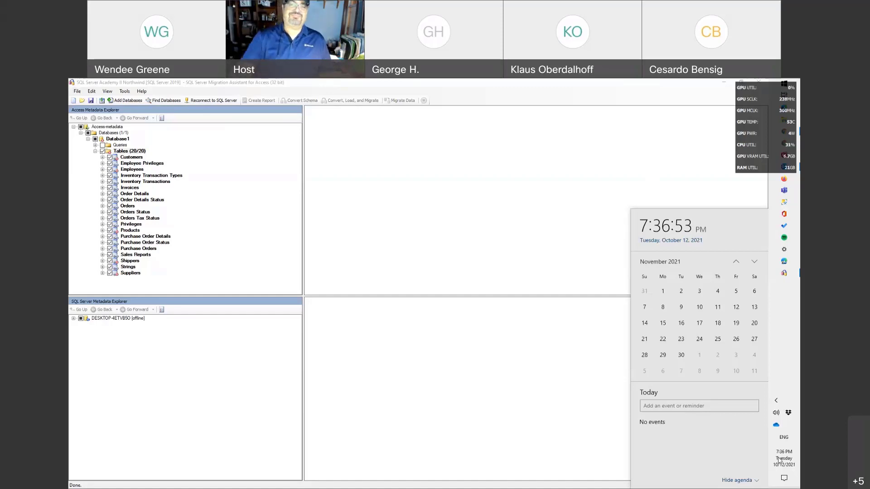
click(779, 460)
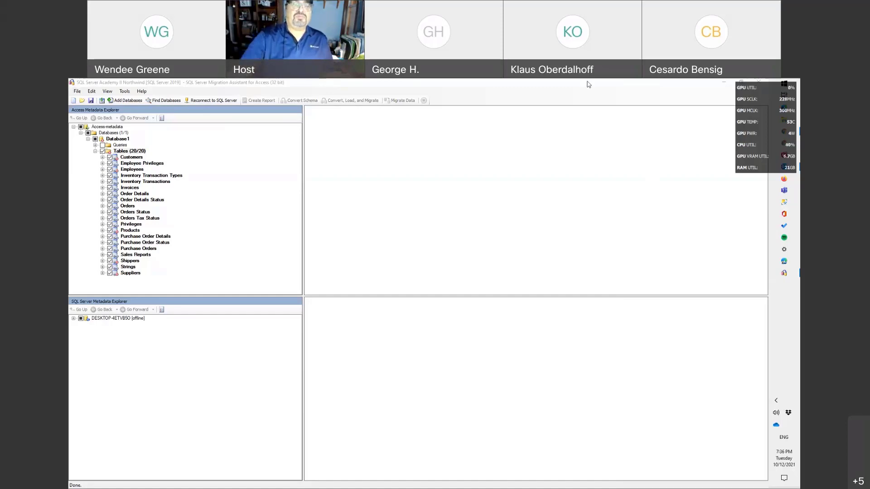